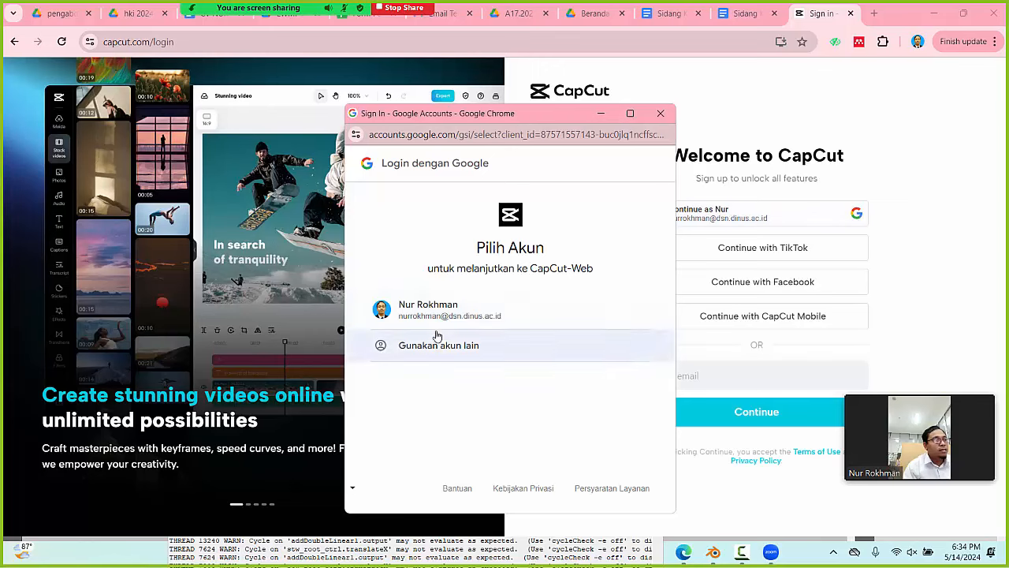
# Sign in to CapCut with the existing Google account and look over the start page.
pyautogui.click(441, 314)
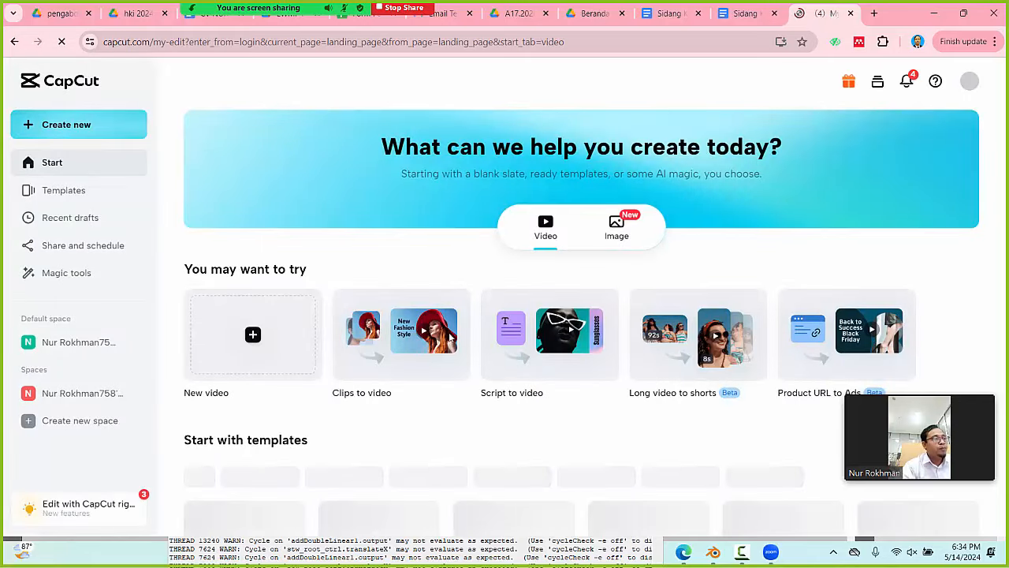
pyautogui.scroll(-2, 342, 374)
pyautogui.scroll(2, 372, 338)
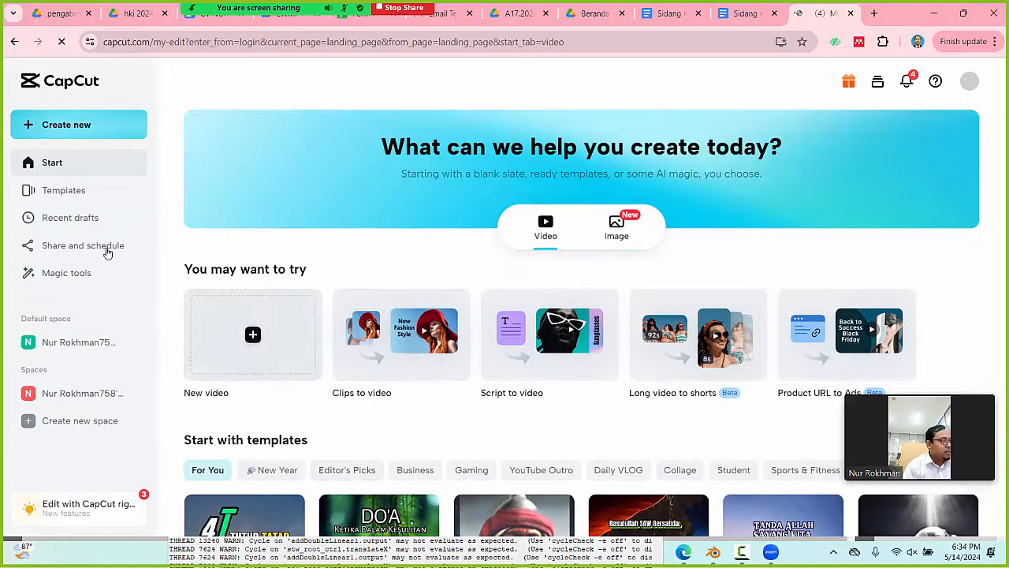
# Check the recent drafts and create a new video project with a 16:9 canvas.
pyautogui.click(71, 217)
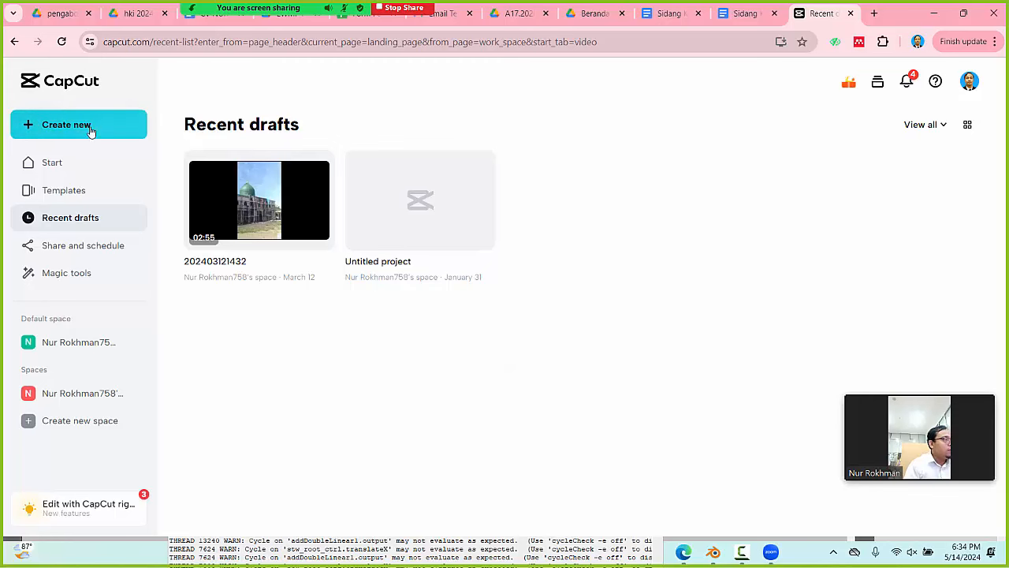
pyautogui.click(90, 128)
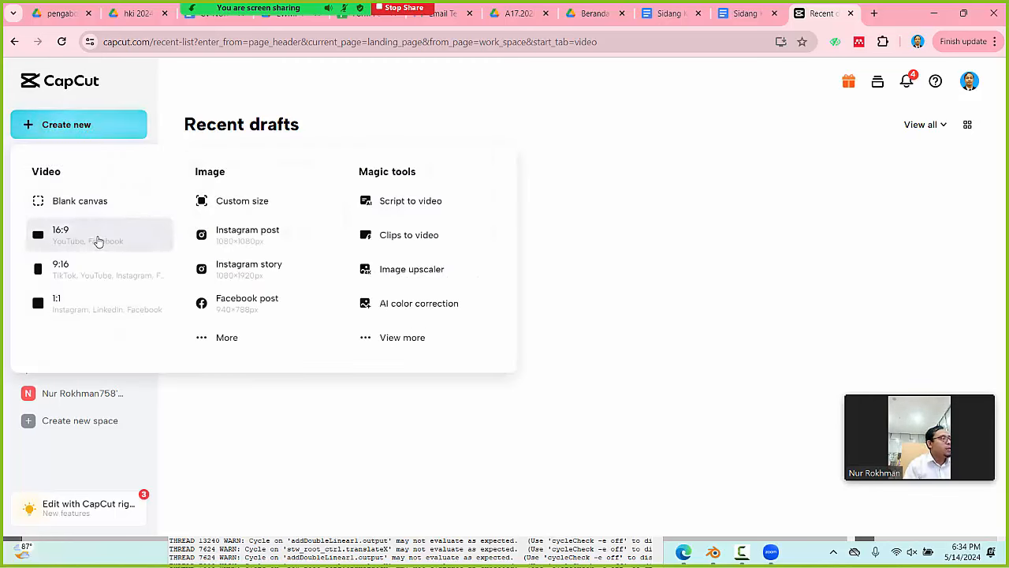
pyautogui.click(99, 241)
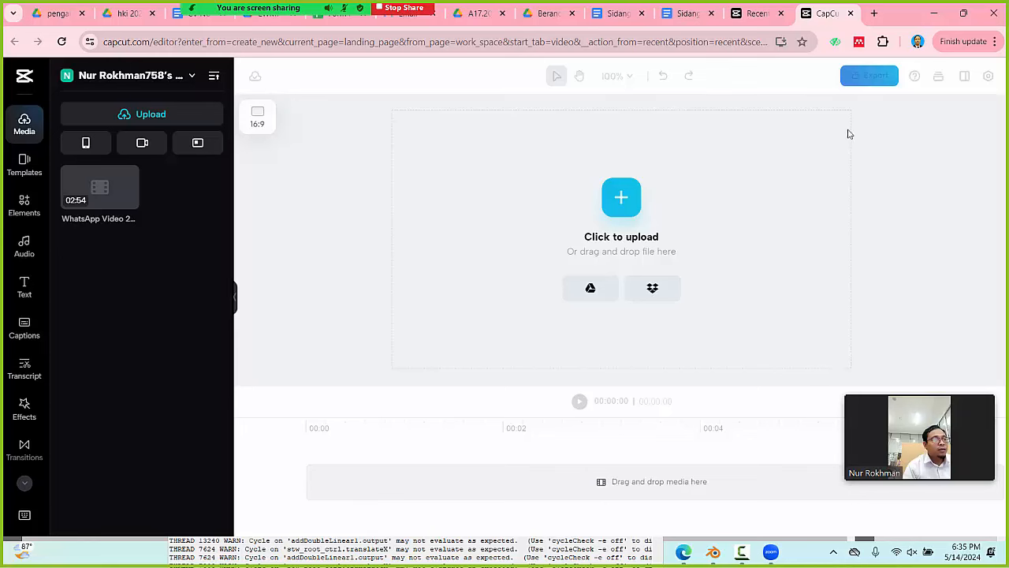
# Search Google for "baground red" in a new browser tab.
pyautogui.hotkey('ctrl', 't')
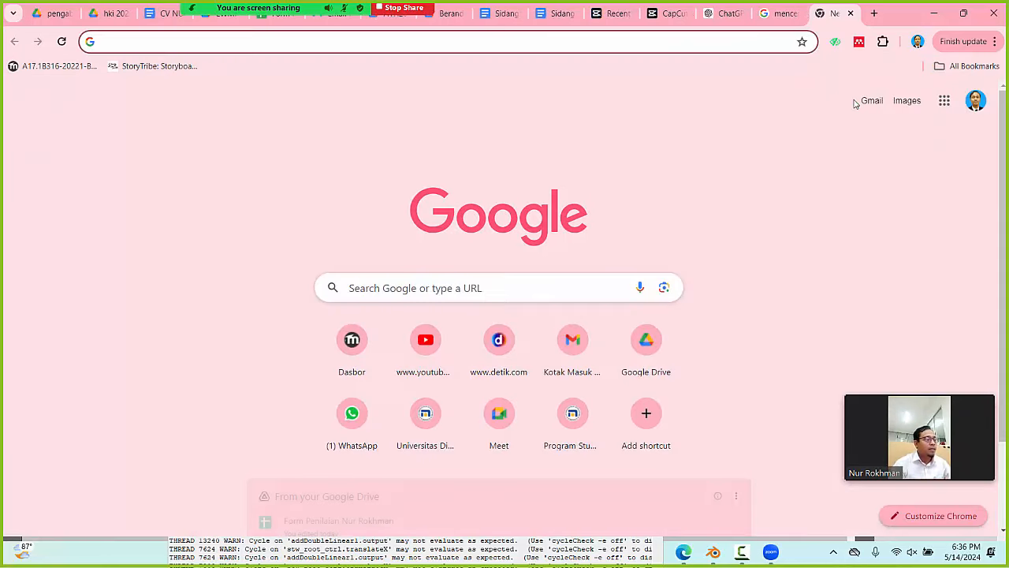
pyautogui.write('ba')
pyautogui.press('BackSpace')
pyautogui.press('BackSpace')
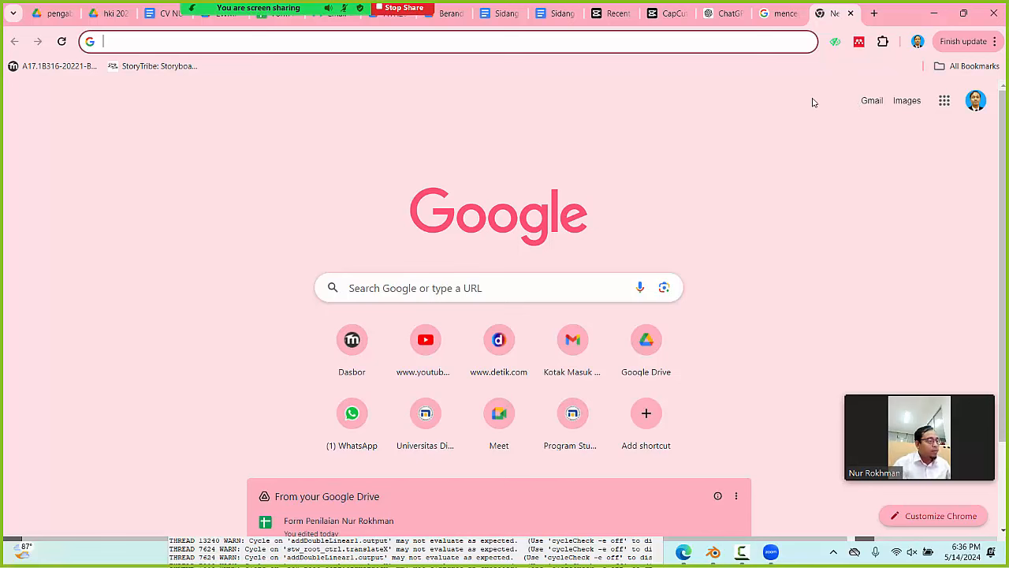
pyautogui.write('bagroun me')
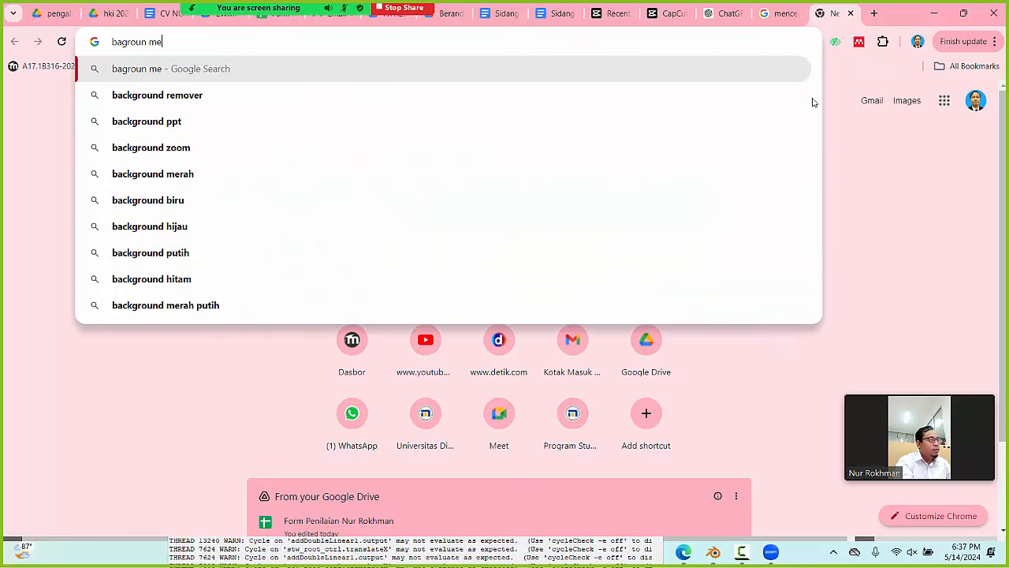
pyautogui.press('BackSpace')
pyautogui.press('BackSpace')
pyautogui.press('BackSpace')
pyautogui.write('d red')
pyautogui.press('Return')
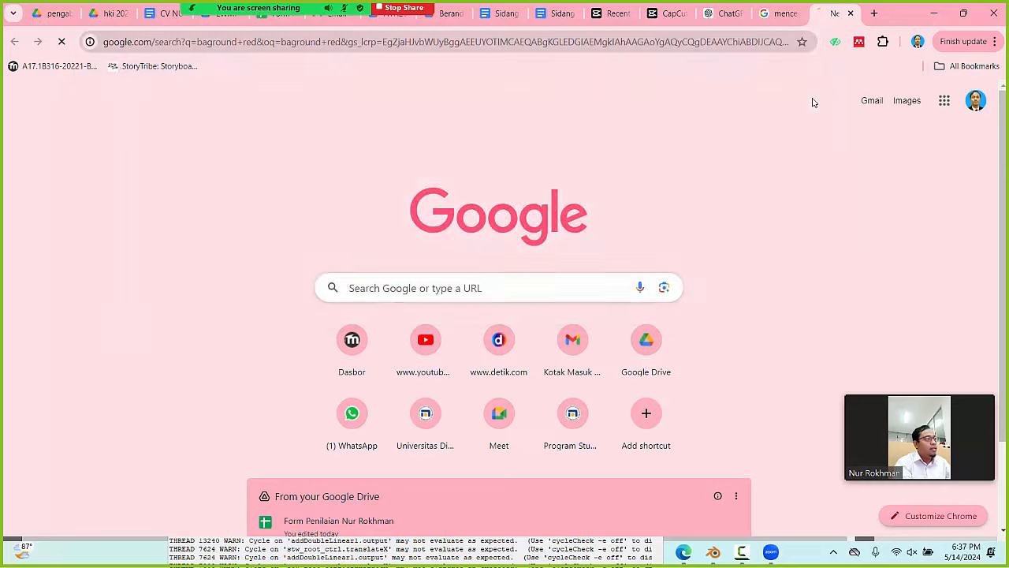
# Open the solid red Adobe Stock background image at full size in its own browser tab.
pyautogui.scroll(-2, 479, 340)
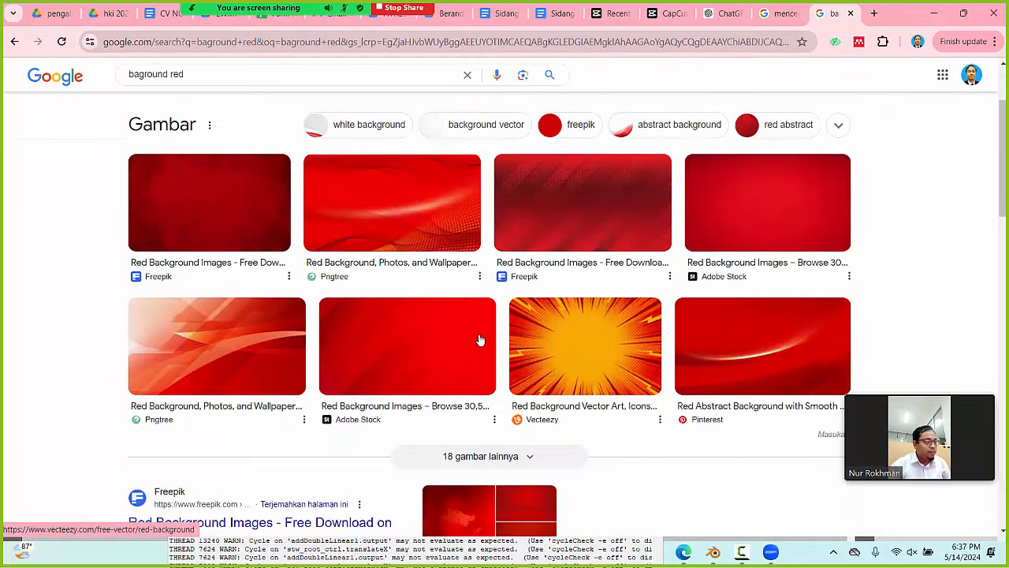
pyautogui.click(479, 340)
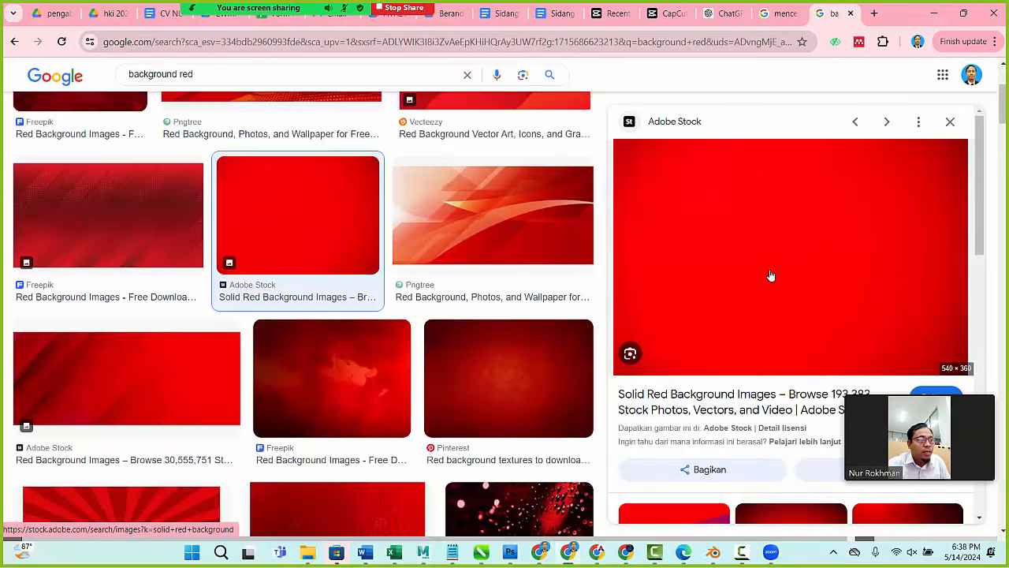
pyautogui.scroll(-1, 771, 275)
pyautogui.scroll(1, 773, 276)
pyautogui.rightClick(777, 234)
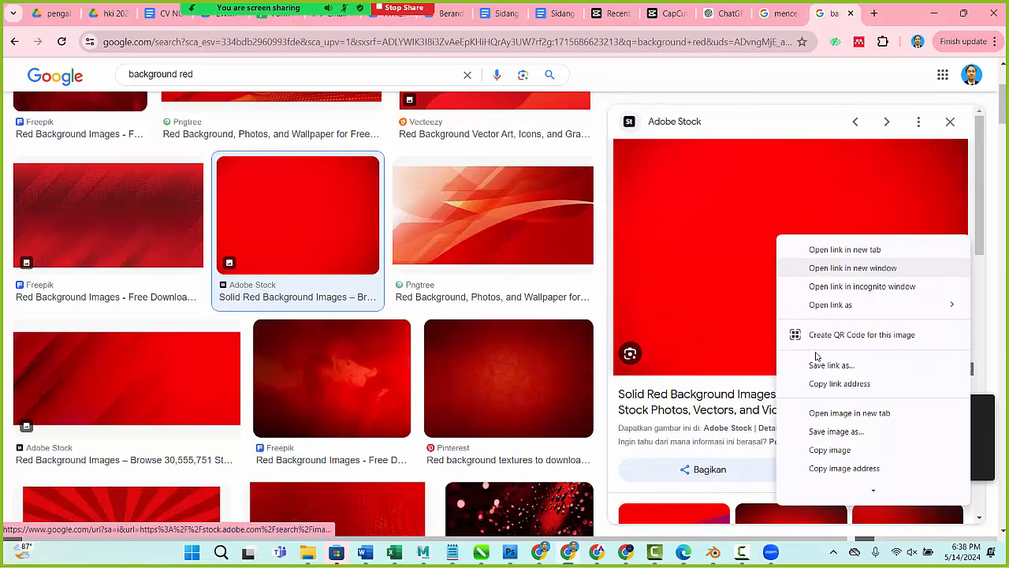
pyautogui.click(836, 413)
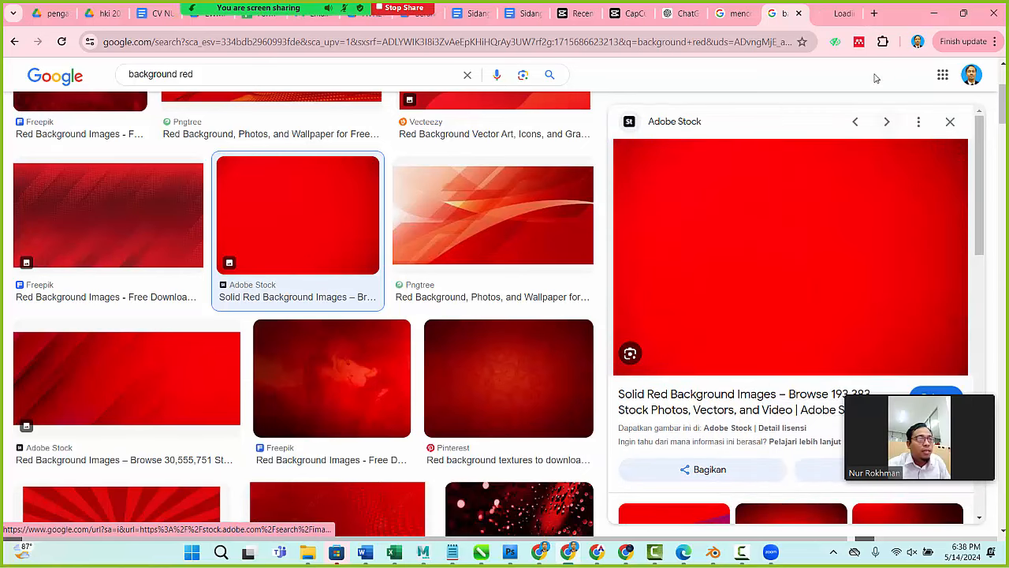
pyautogui.click(840, 16)
# Save the red background image as a JPEG in the Downloads folder under its suggested name.
pyautogui.rightClick(554, 248)
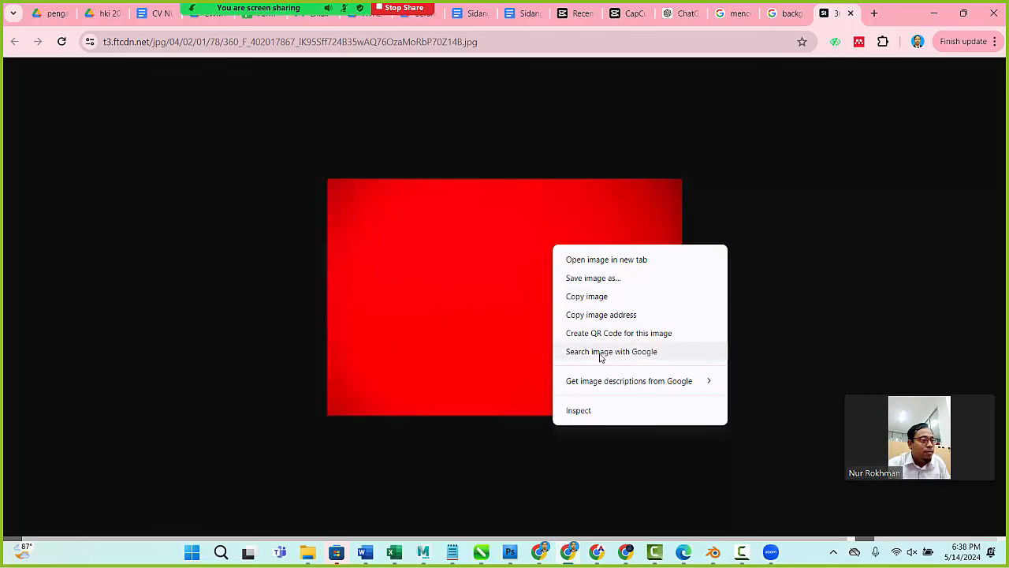
pyautogui.click(617, 288)
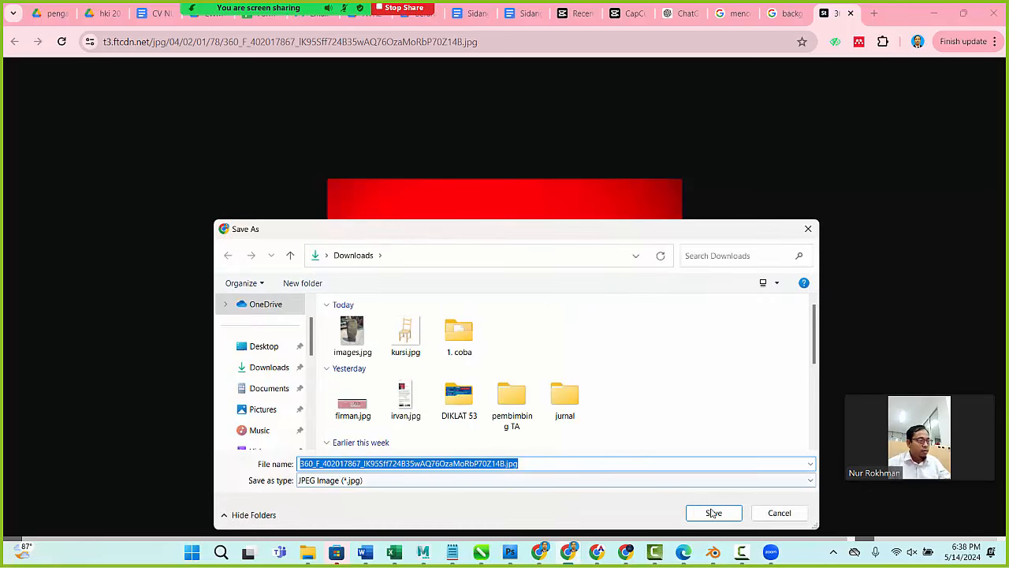
pyautogui.click(715, 513)
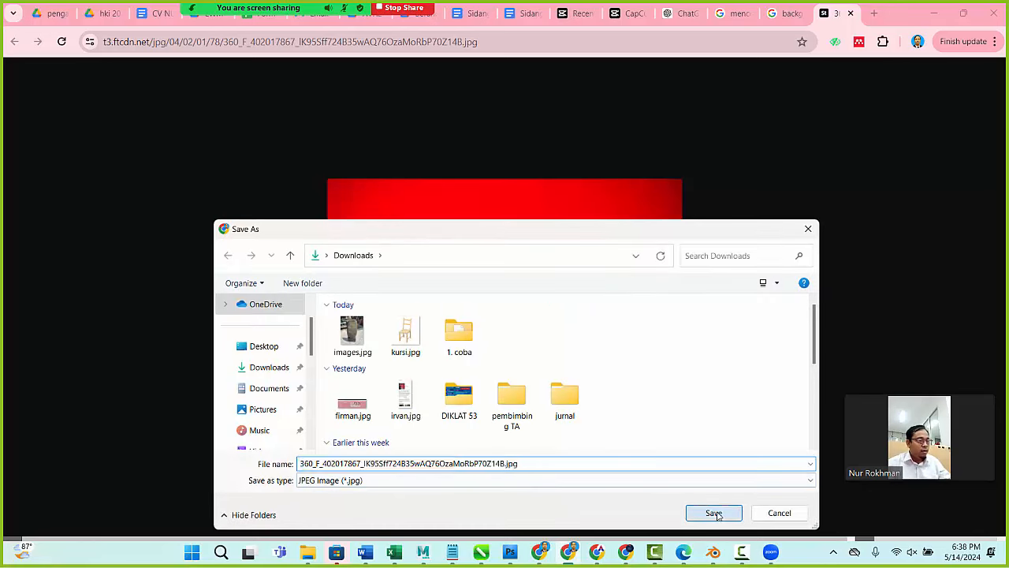
# Switch back to the CapCut editor and upload the saved red background JPEG from Downloads into the project.
pyautogui.click(631, 16)
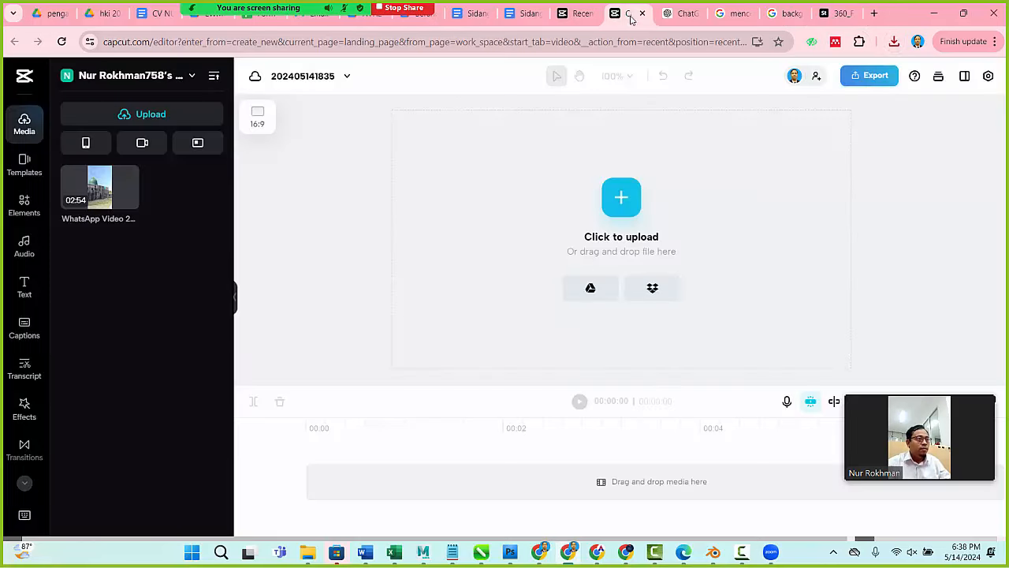
pyautogui.click(627, 201)
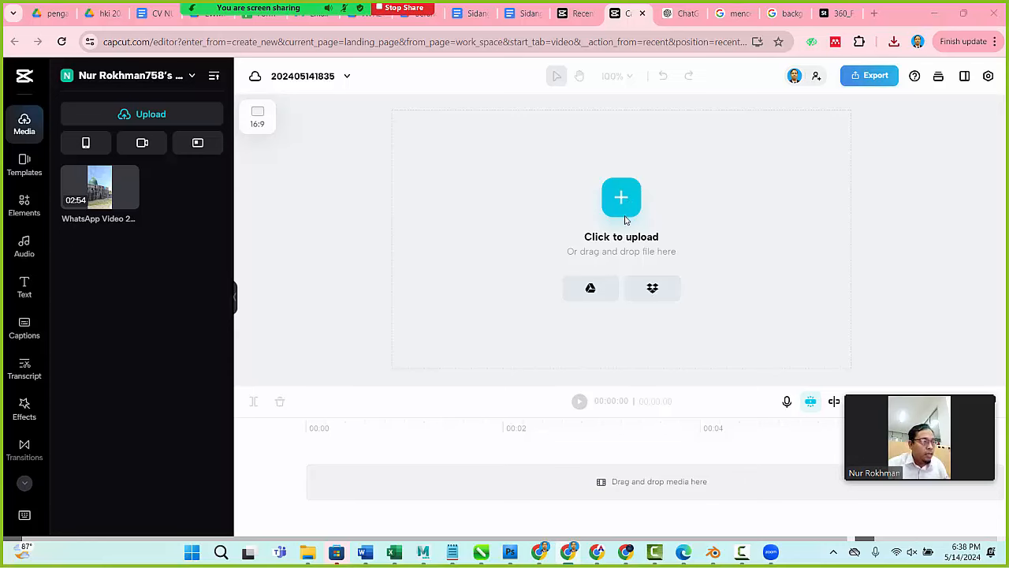
pyautogui.scroll(5, 286, 365)
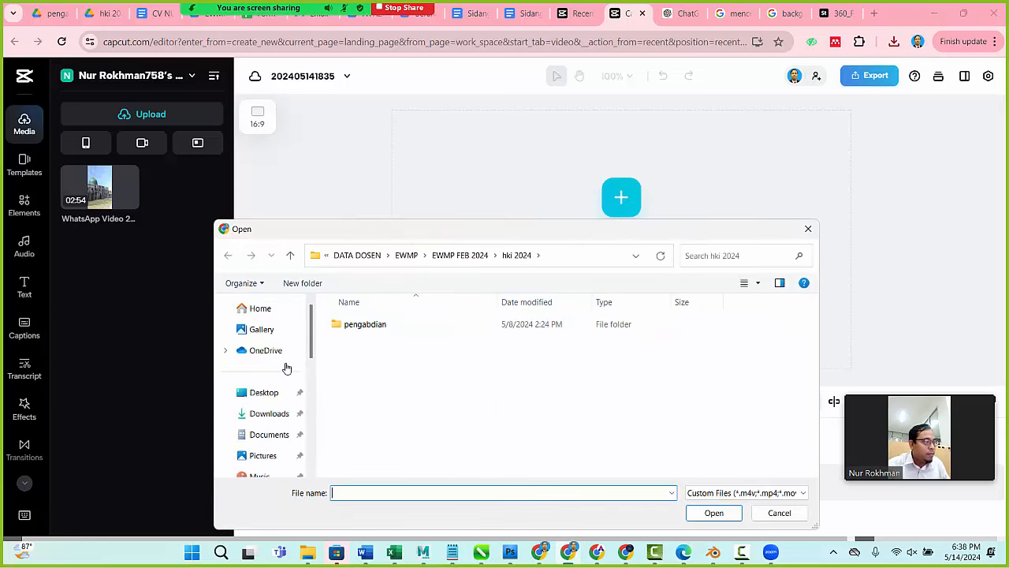
pyautogui.click(267, 416)
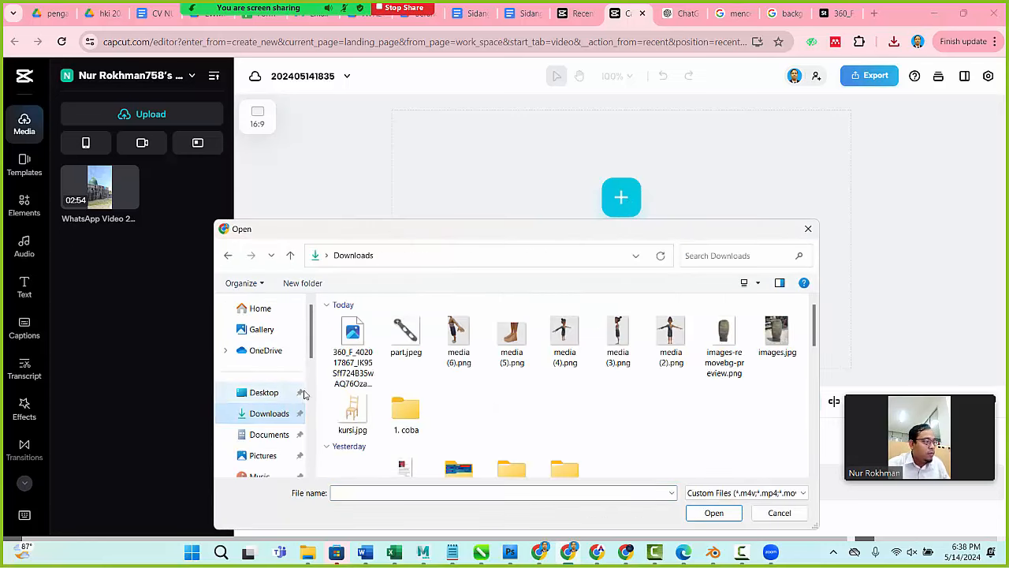
pyautogui.doubleClick(352, 347)
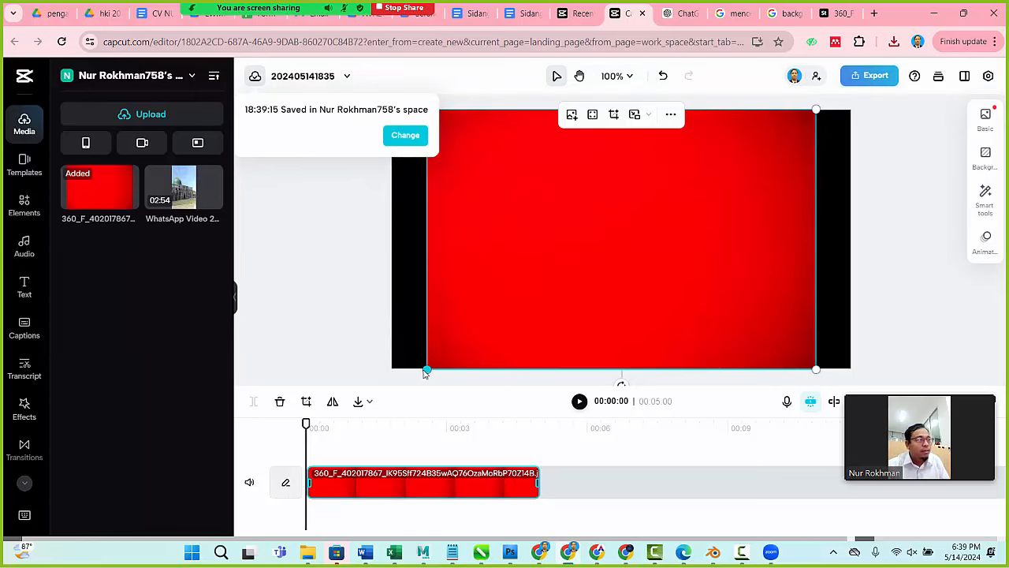
# Dismiss the saved-space prompt without moving the project, then enlarge the red image until it covers the whole 16:9 canvas.
pyautogui.click(405, 136)
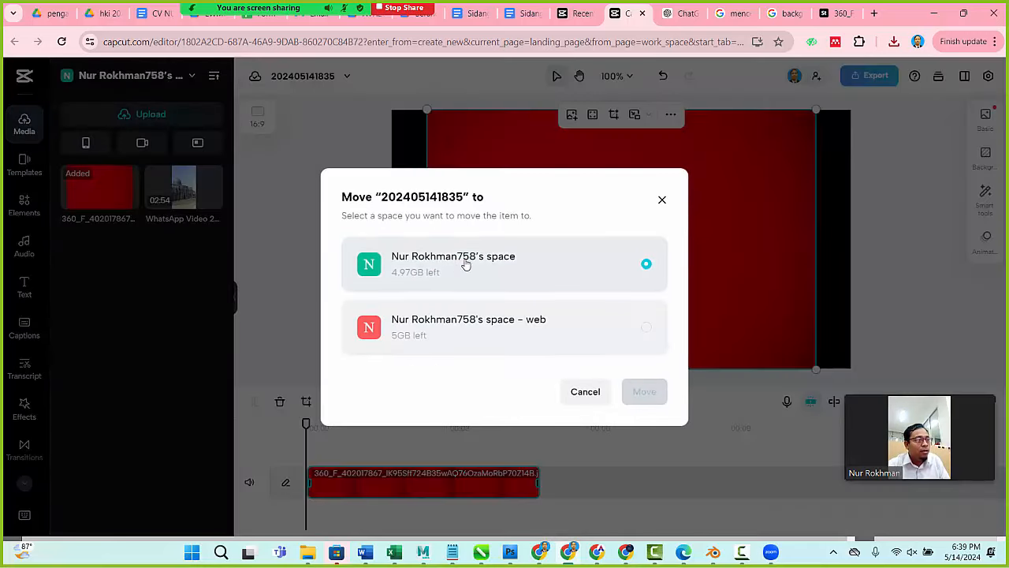
pyautogui.click(662, 200)
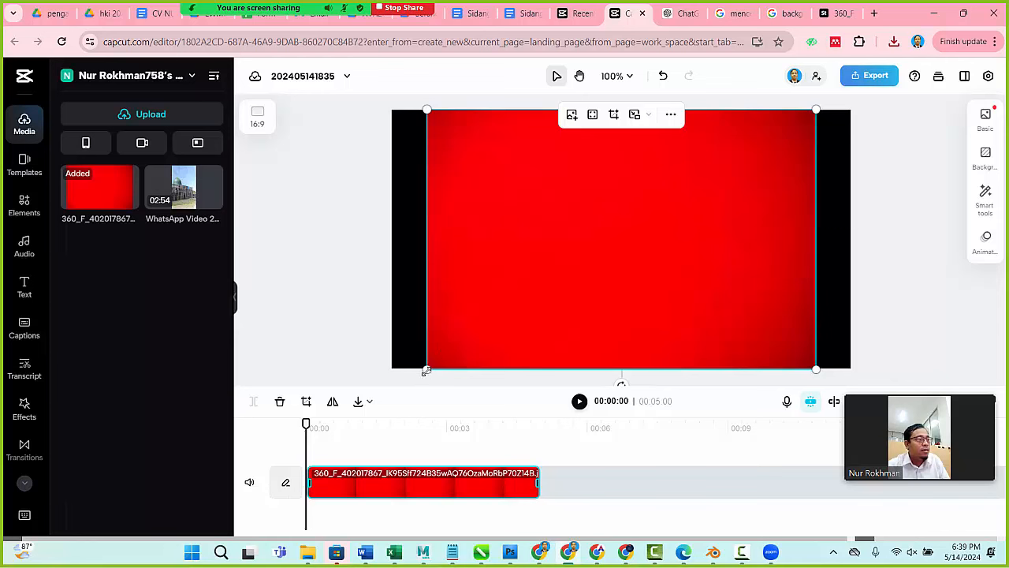
pyautogui.moveTo(426, 369); pyautogui.dragTo(386, 386)
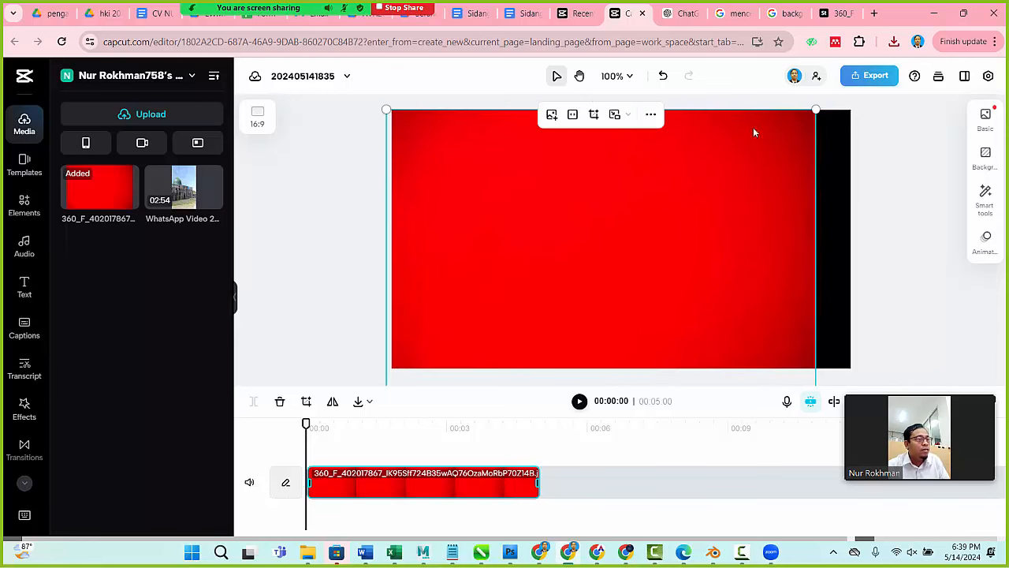
pyautogui.moveTo(814, 111); pyautogui.dragTo(858, 95)
pyautogui.click(892, 178)
pyautogui.moveTo(802, 186); pyautogui.dragTo(809, 189)
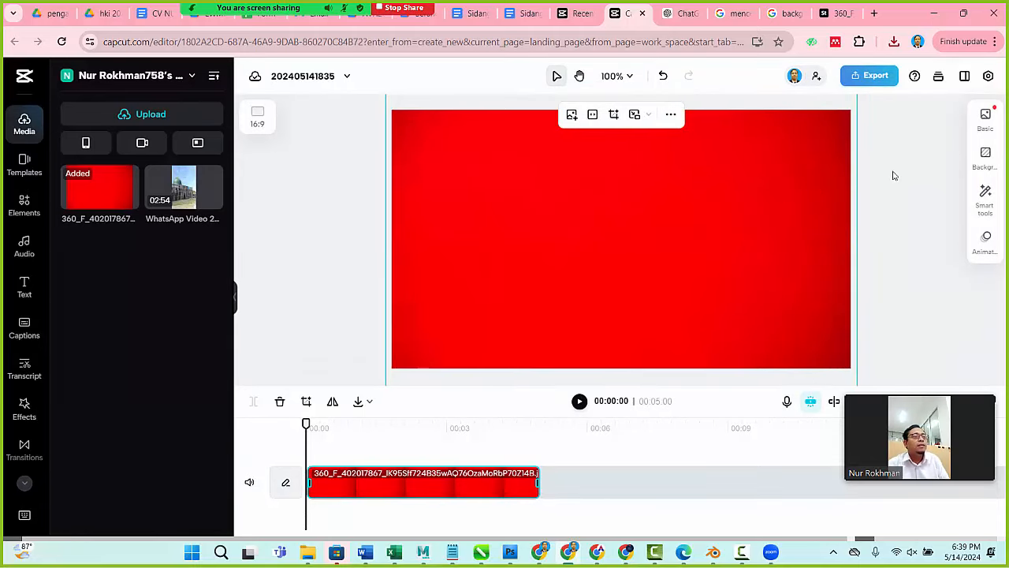
pyautogui.click(891, 173)
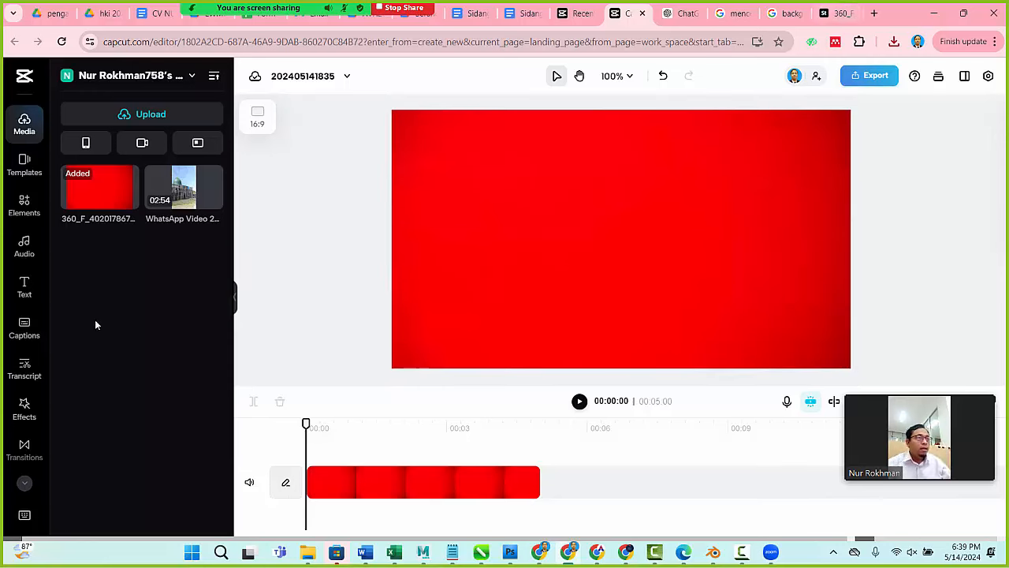
# Browse the text templates and add the yellow-and-white "STREET INTERVIEW #CAPCUT" template from the Trending collection to the video.
pyautogui.click(24, 287)
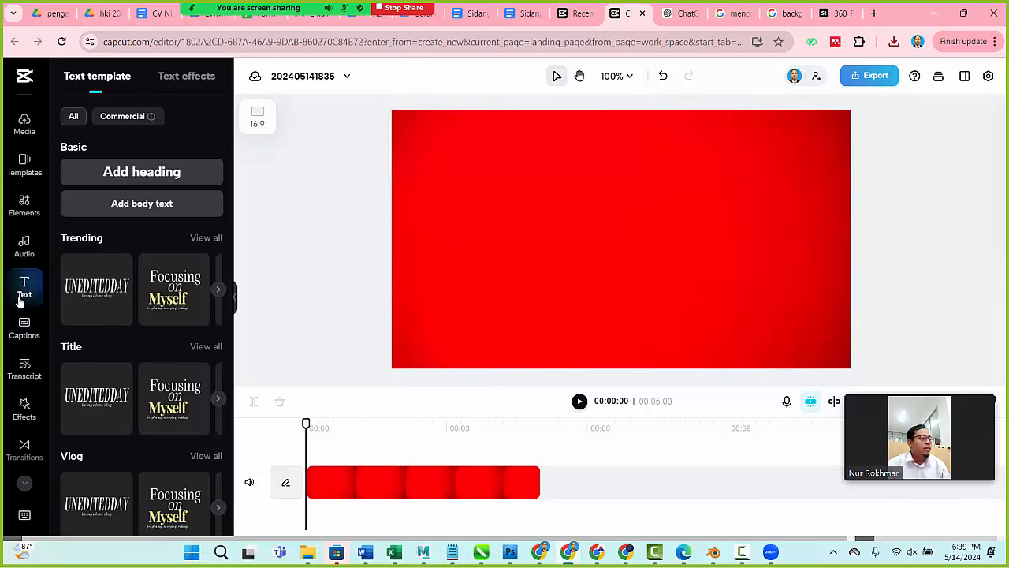
pyautogui.scroll(-1, 181, 323)
pyautogui.scroll(-1, 177, 347)
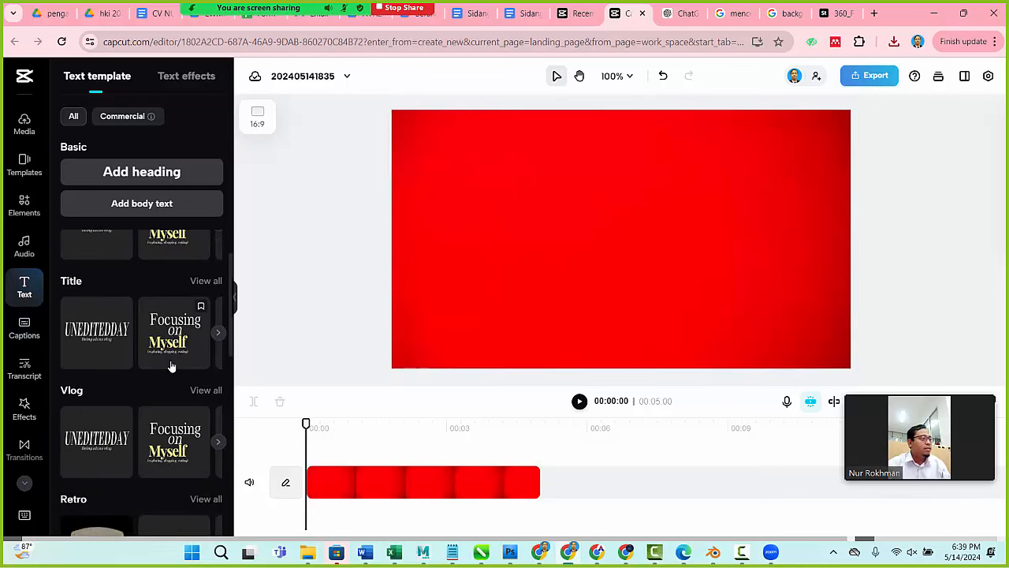
pyautogui.scroll(-2, 170, 376)
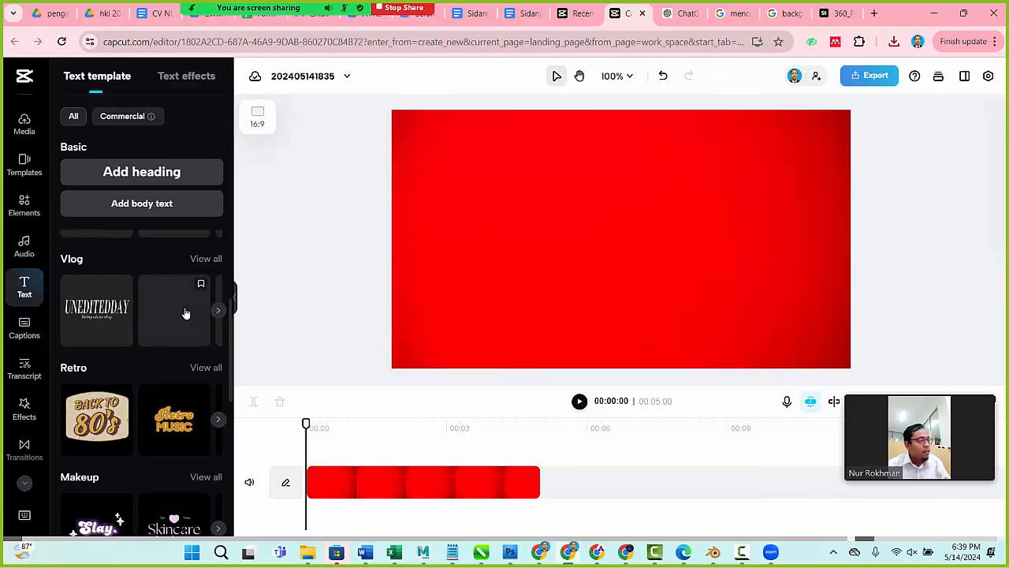
pyautogui.scroll(3, 185, 316)
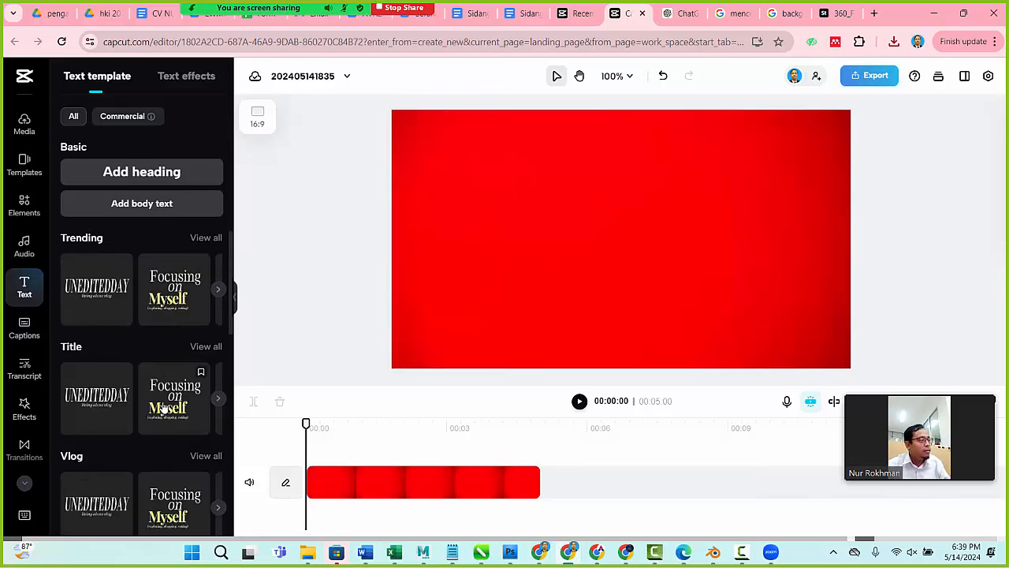
pyautogui.scroll(-10, 175, 394)
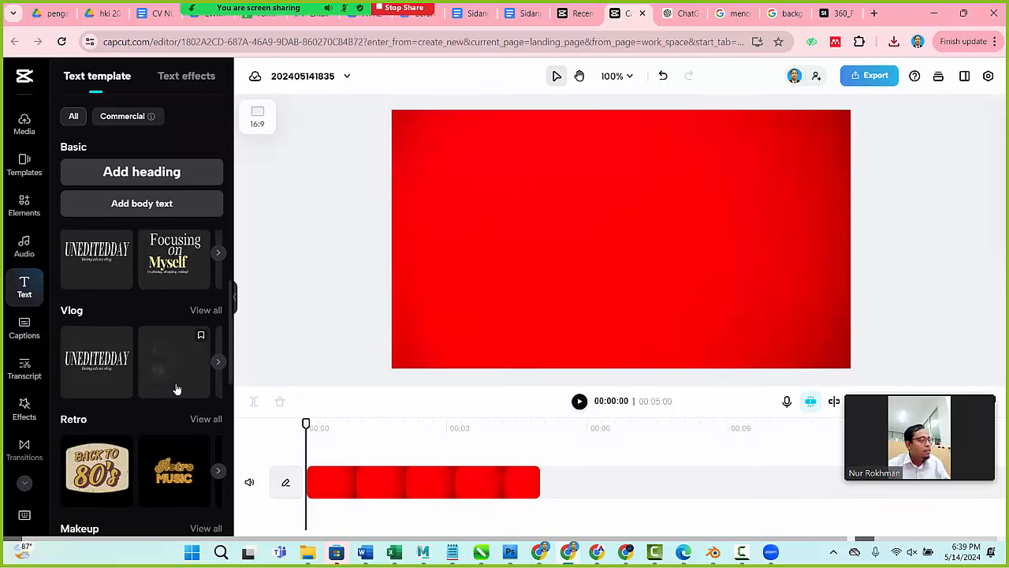
pyautogui.scroll(-3, 177, 389)
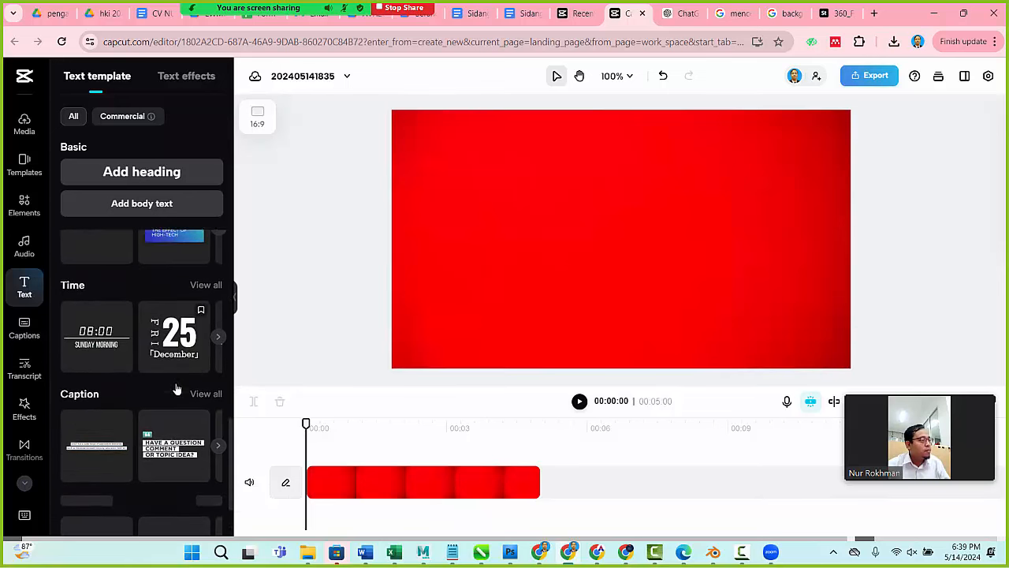
pyautogui.scroll(15, 177, 388)
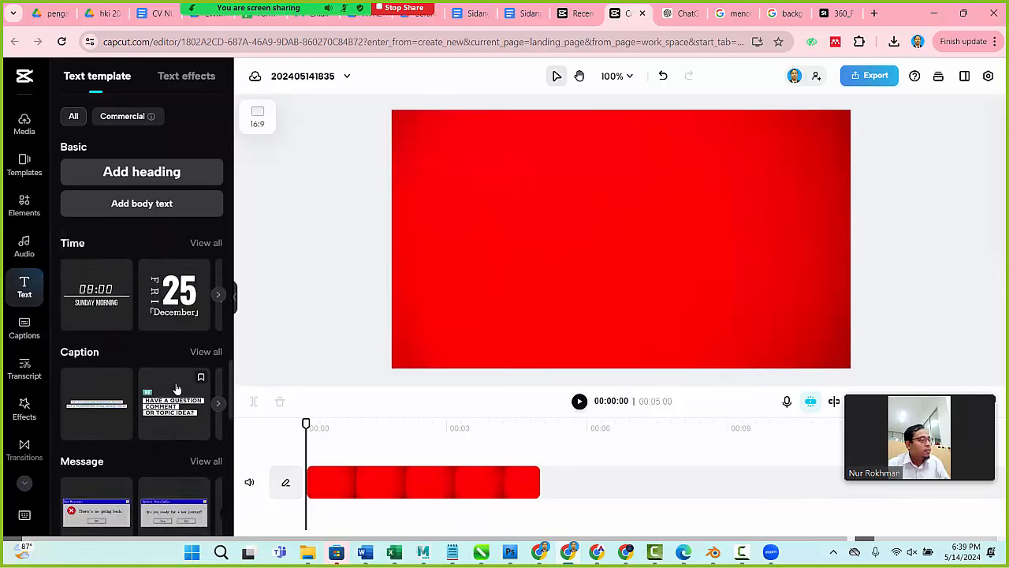
pyautogui.click(203, 240)
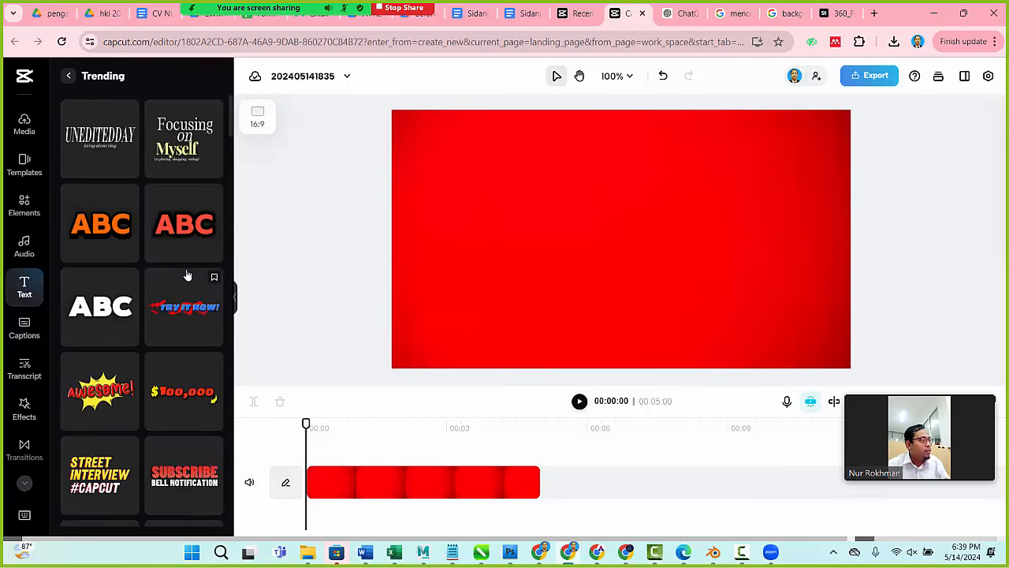
pyautogui.scroll(-2, 148, 352)
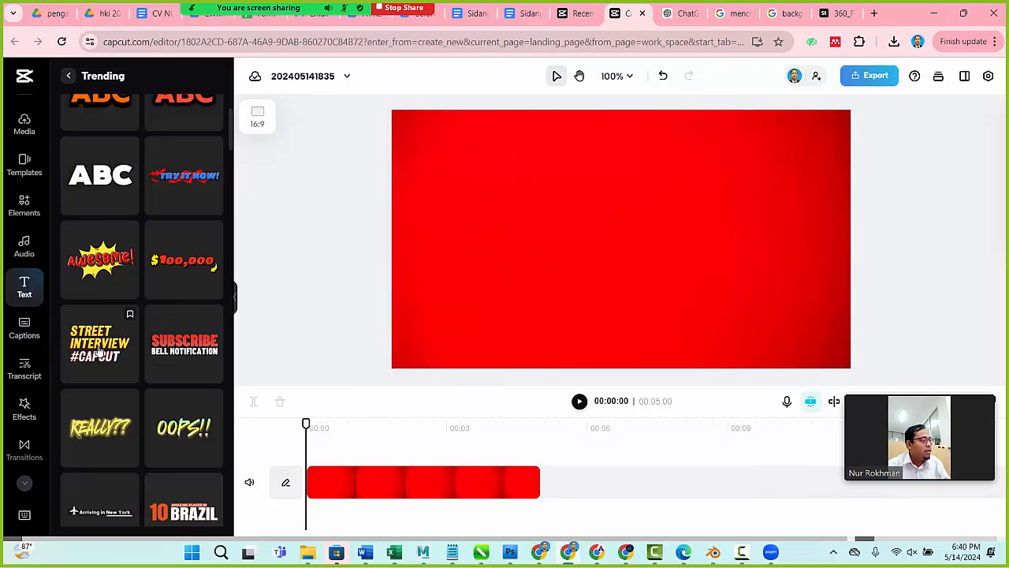
pyautogui.click(99, 343)
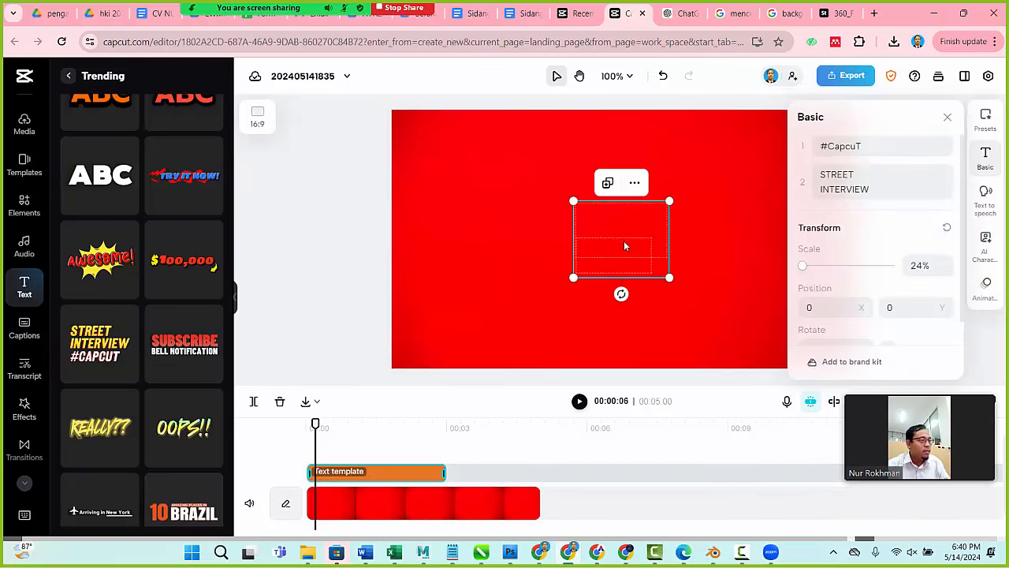
# Enlarge the text template on the canvas to about 50% scale and place it at about X -187, Y -19.
pyautogui.click(365, 253)
pyautogui.click(627, 228)
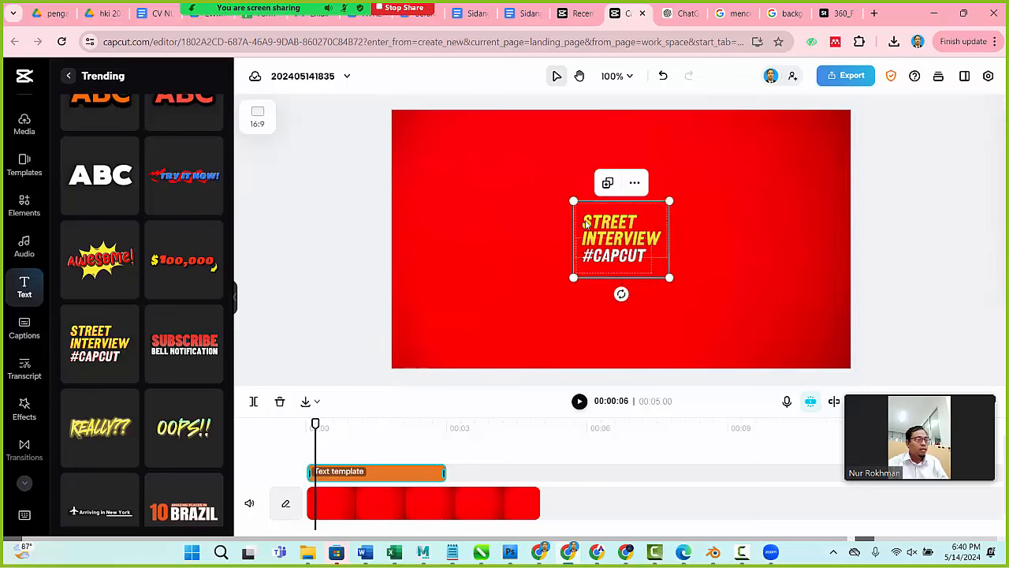
pyautogui.moveTo(627, 228); pyautogui.dragTo(526, 190)
pyautogui.moveTo(569, 239); pyautogui.dragTo(670, 320)
pyautogui.moveTo(604, 260); pyautogui.dragTo(588, 264)
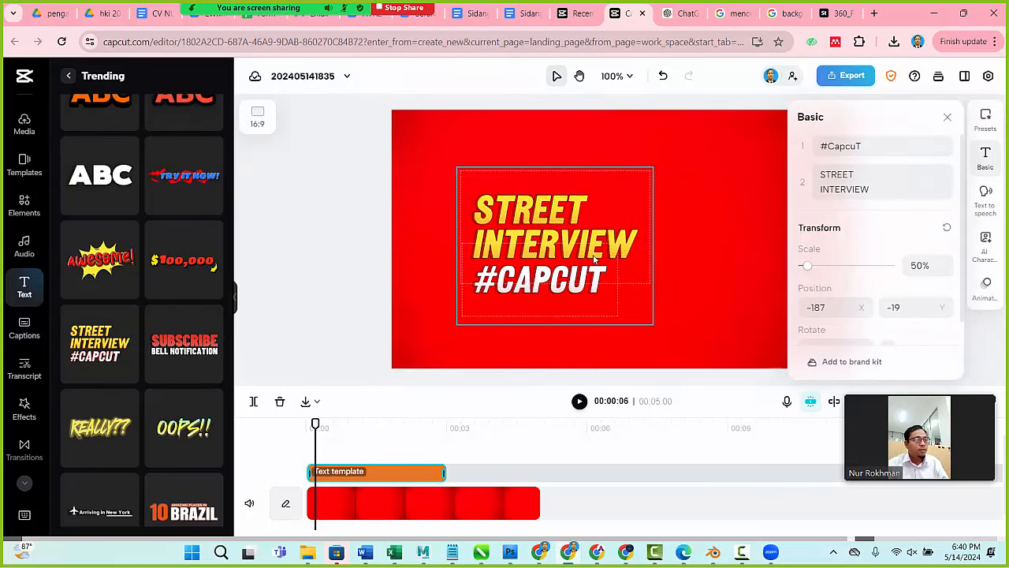
# Replace the template's yellow "STREET INTERVIEW" text with "tips mencegah".
pyautogui.click(865, 179)
pyautogui.moveTo(876, 190); pyautogui.dragTo(819, 176)
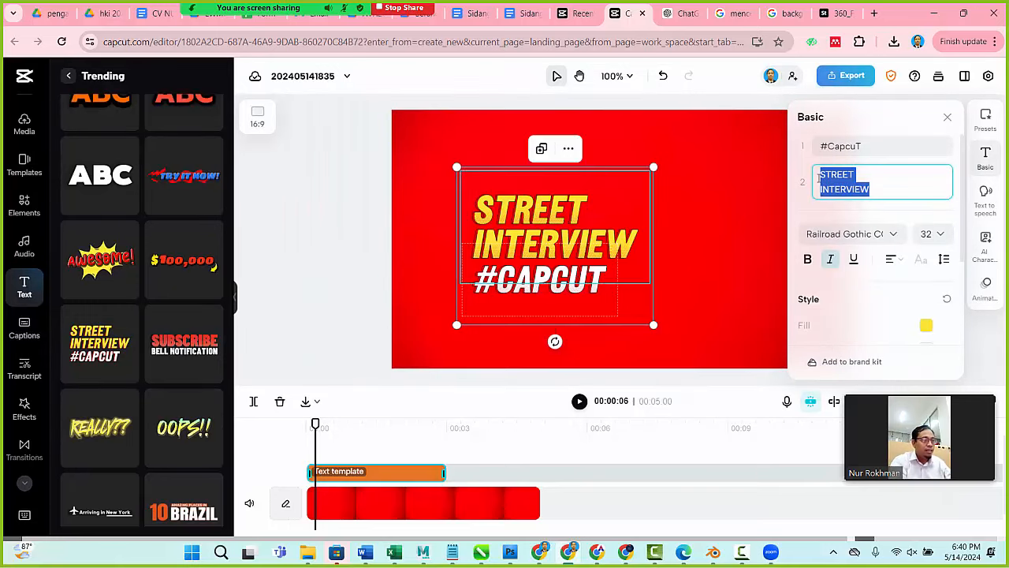
pyautogui.click(397, 227)
pyautogui.click(518, 220)
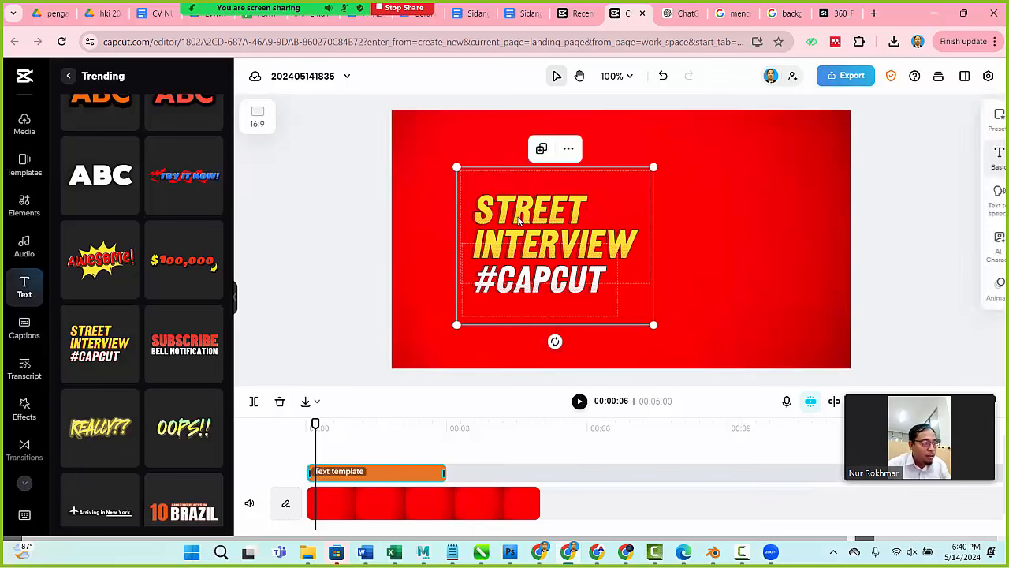
pyautogui.click(873, 185)
pyautogui.moveTo(868, 189); pyautogui.dragTo(819, 175)
pyautogui.write('tips')
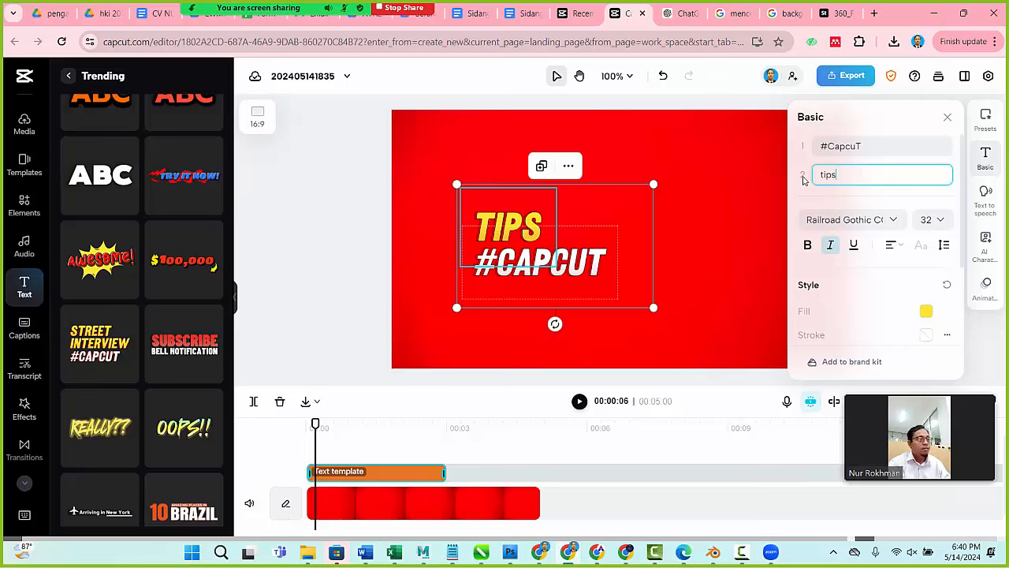
pyautogui.press('BackSpace')
pyautogui.write('mence')
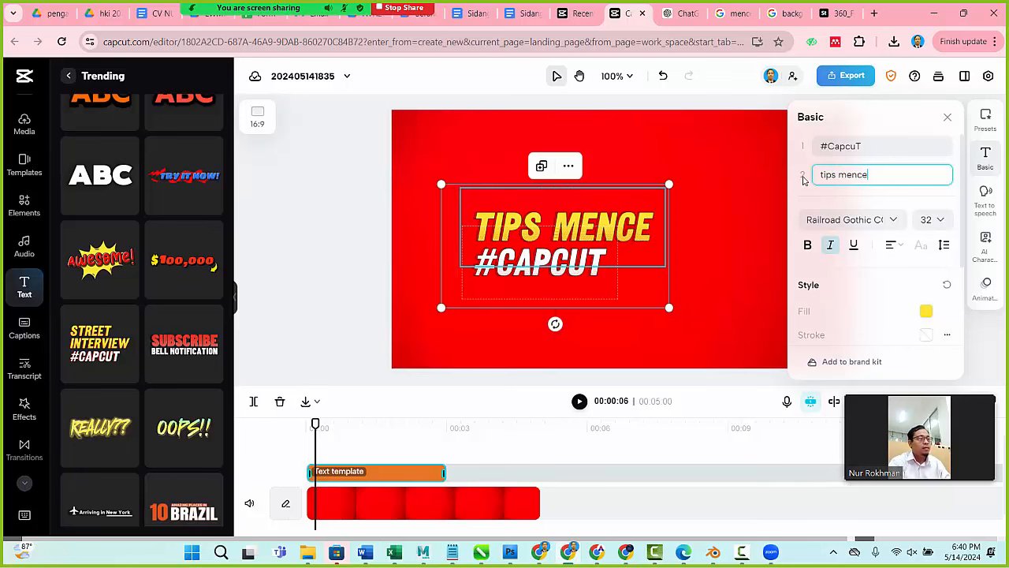
pyautogui.write('gah')
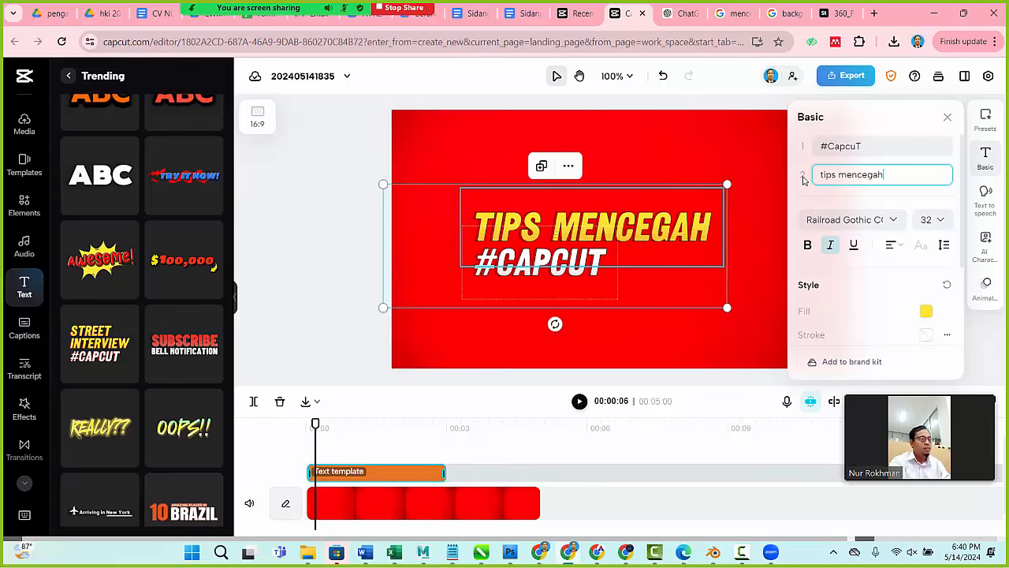
# Replace the template's white "#CapcuT" text with "DEMAM BERDARAH", indented with leading spaces.
pyautogui.moveTo(873, 146); pyautogui.dragTo(799, 153)
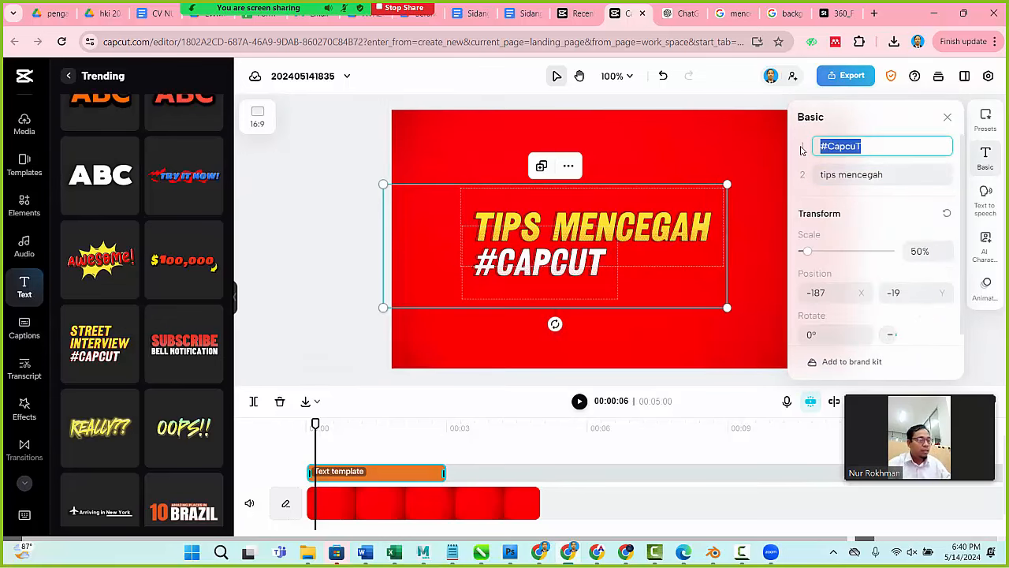
pyautogui.write('dem')
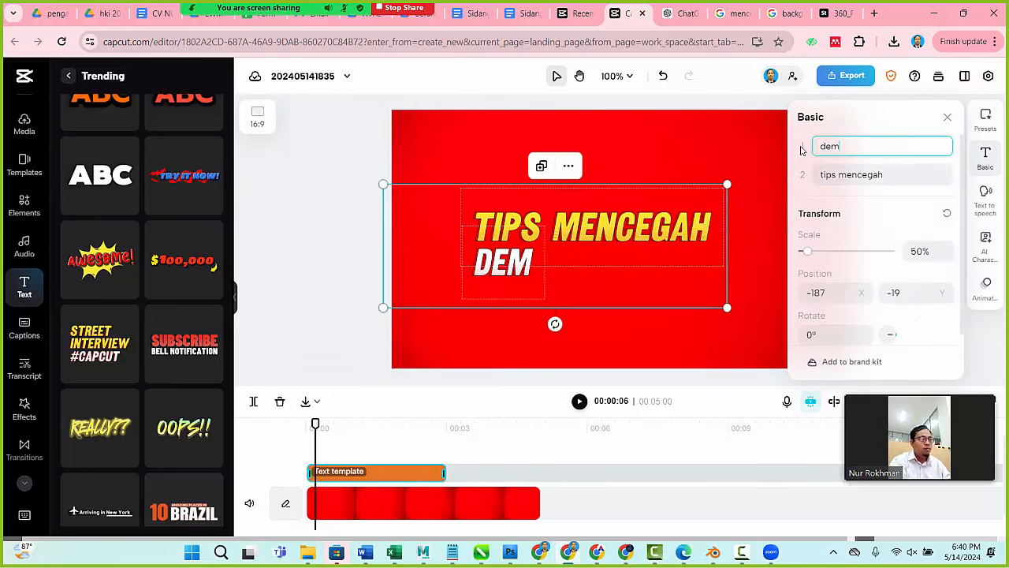
pyautogui.press('BackSpace')
pyautogui.press('BackSpace')
pyautogui.press('BackSpace')
pyautogui.write('demm')
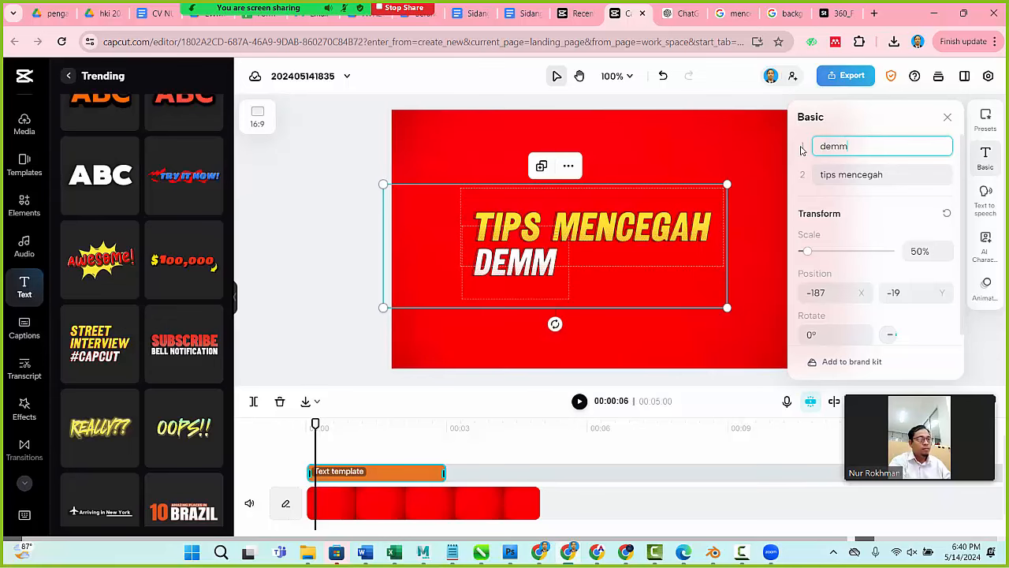
pyautogui.press('BackSpace')
pyautogui.press('BackSpace')
pyautogui.write('DEMAM')
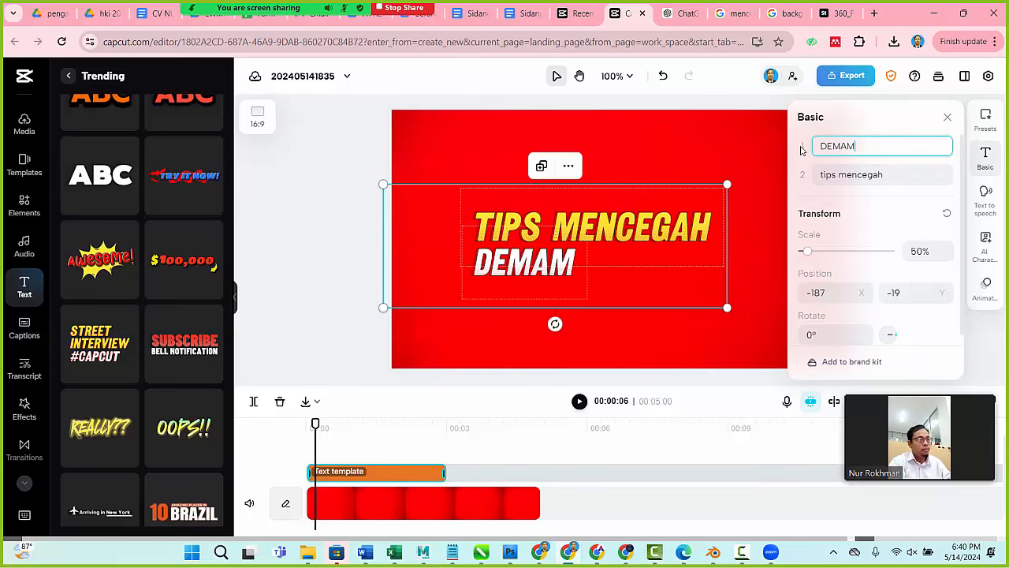
pyautogui.write(' BERDARAH')
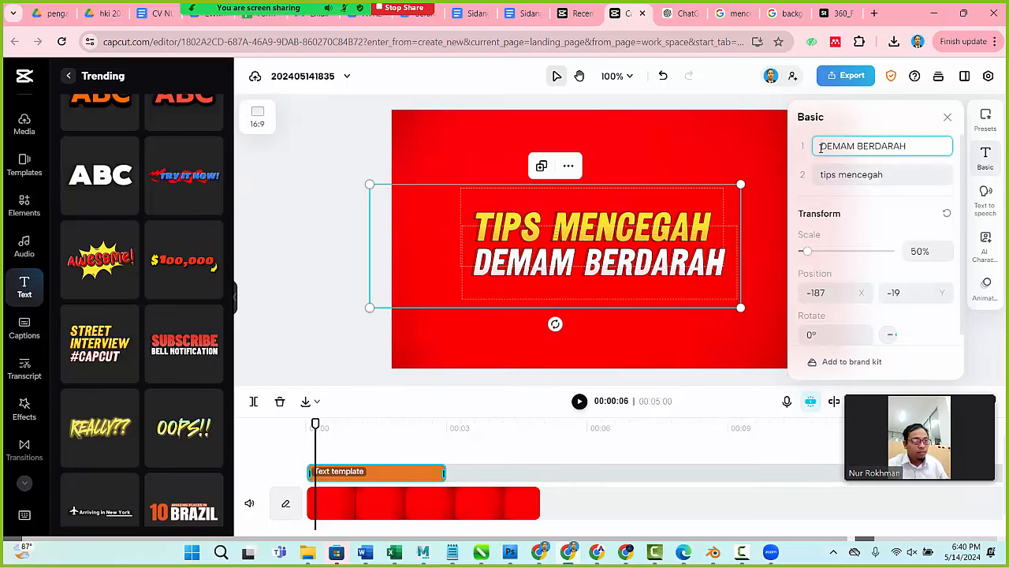
pyautogui.click(338, 158)
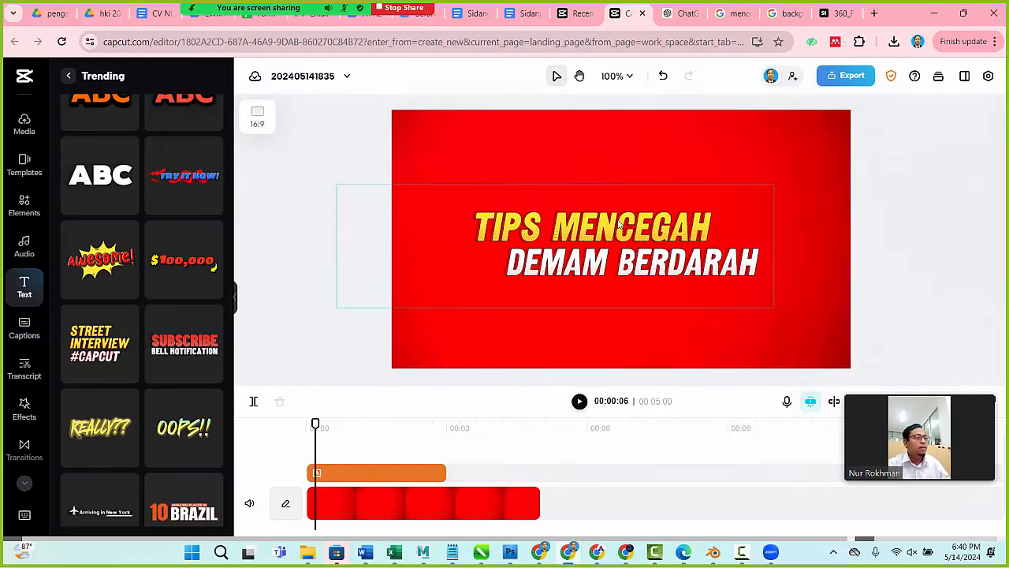
# Reposition the title on the red canvas to about X -157, Y 0.
pyautogui.click(620, 225)
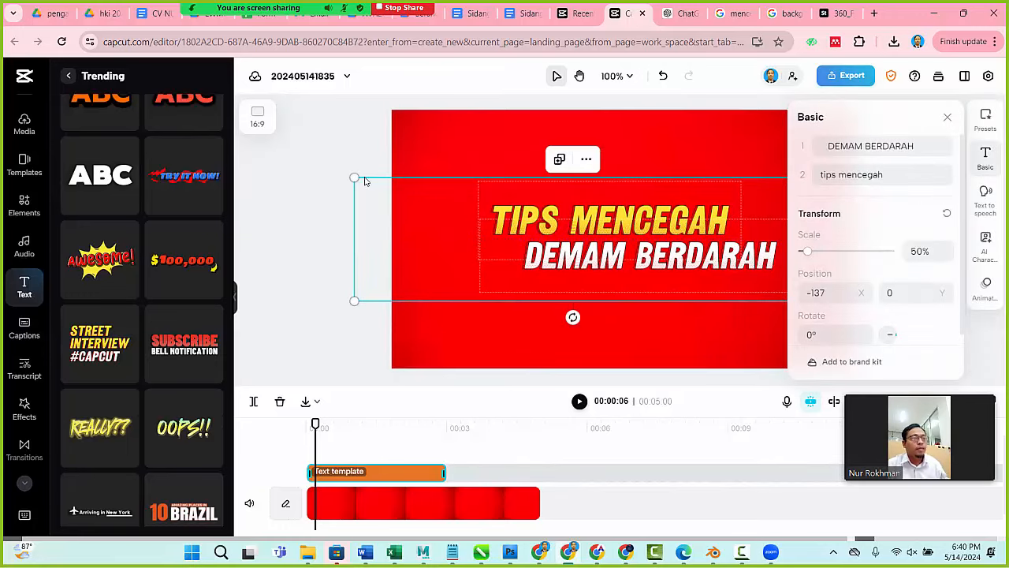
pyautogui.click(354, 157)
pyautogui.click(555, 222)
pyautogui.moveTo(554, 221); pyautogui.dragTo(568, 228)
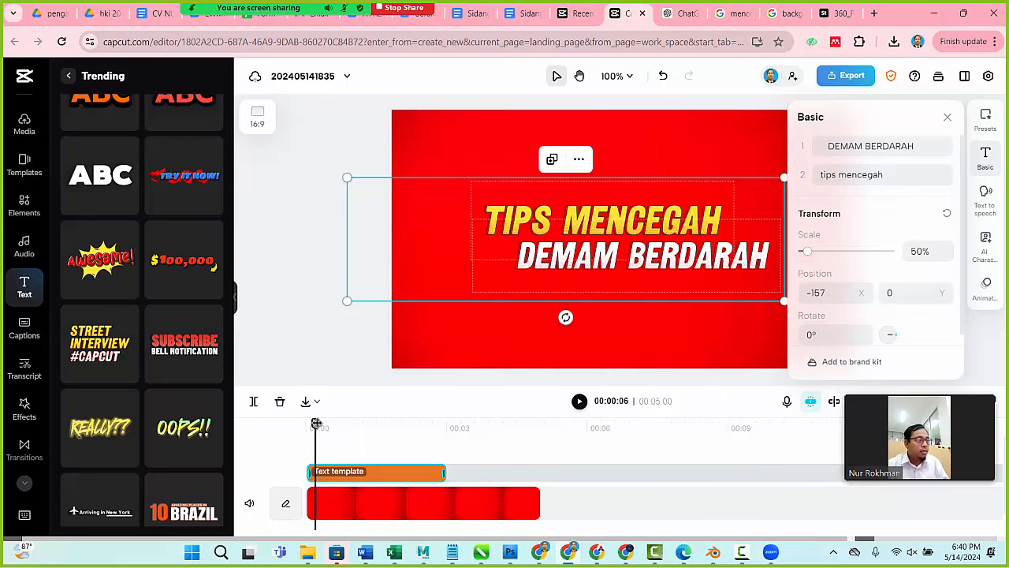
# Preview the title animation from the start of the timeline and scrub to 00:01:05, dismissing the sidebar tip along the way.
pyautogui.moveTo(313, 423); pyautogui.dragTo(306, 424)
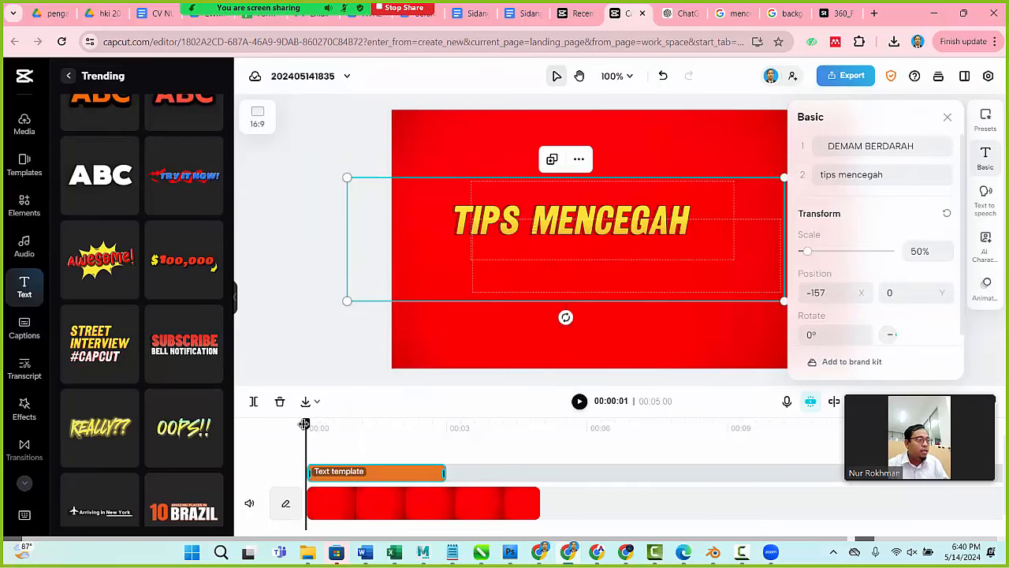
pyautogui.click(578, 402)
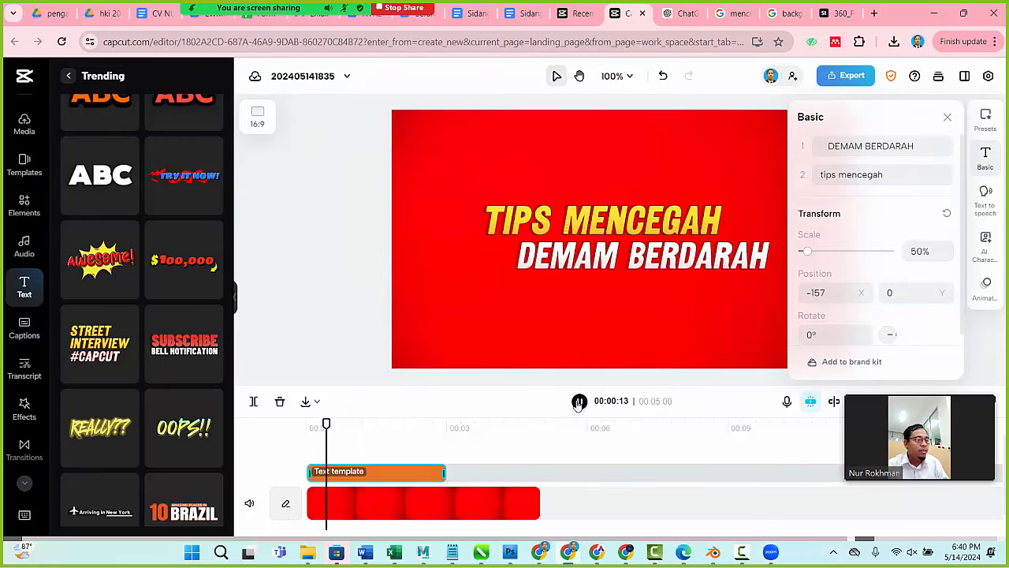
pyautogui.click(949, 116)
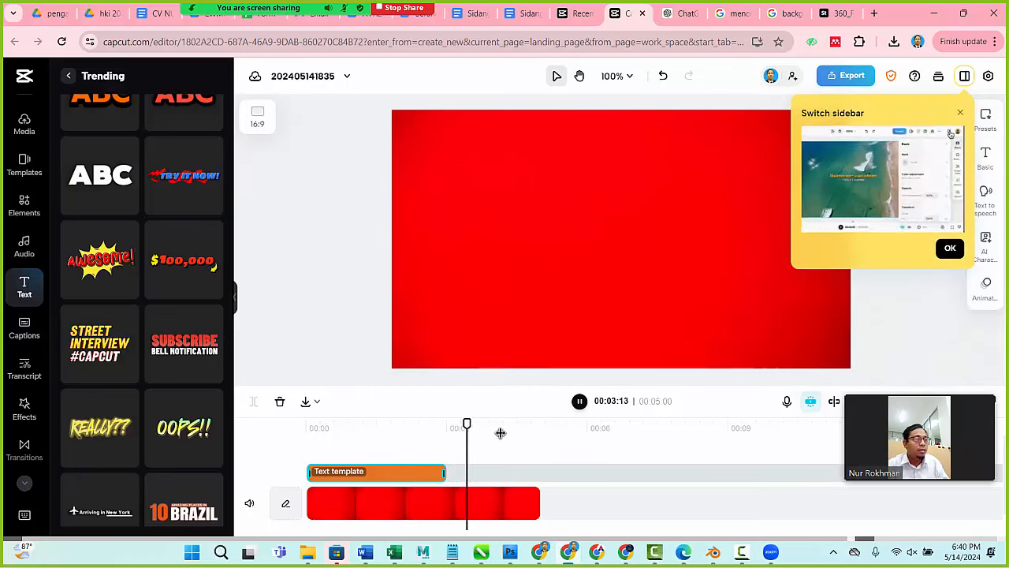
pyautogui.click(433, 435)
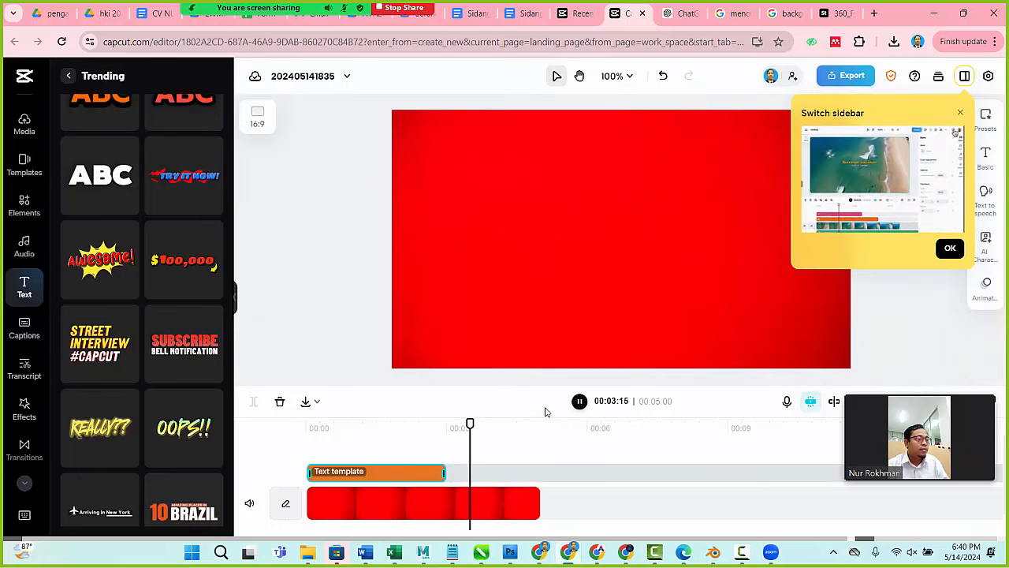
pyautogui.click(579, 402)
pyautogui.moveTo(506, 423); pyautogui.dragTo(261, 422)
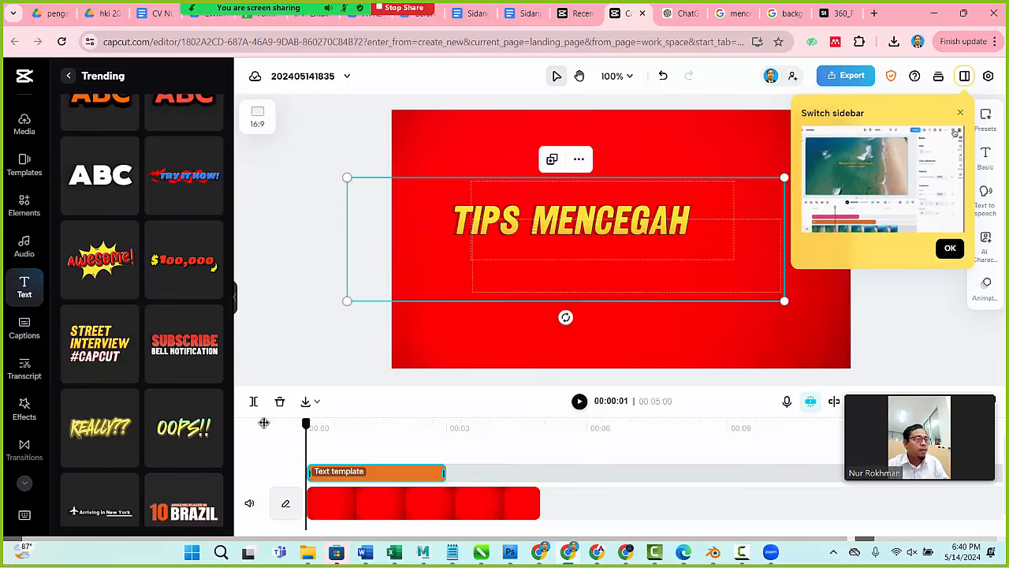
pyautogui.click(961, 115)
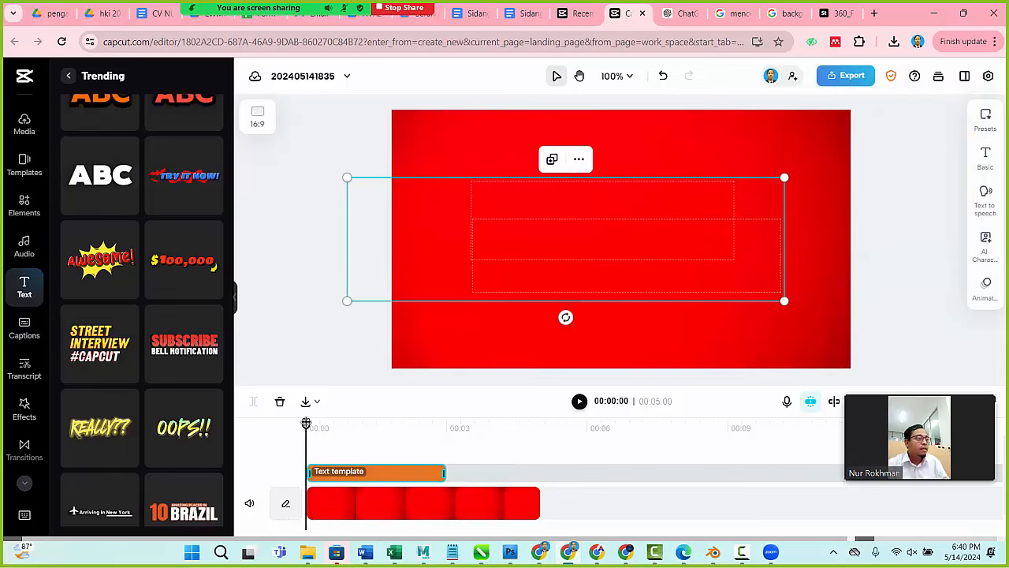
pyautogui.moveTo(306, 422); pyautogui.dragTo(361, 423)
pyautogui.click(480, 333)
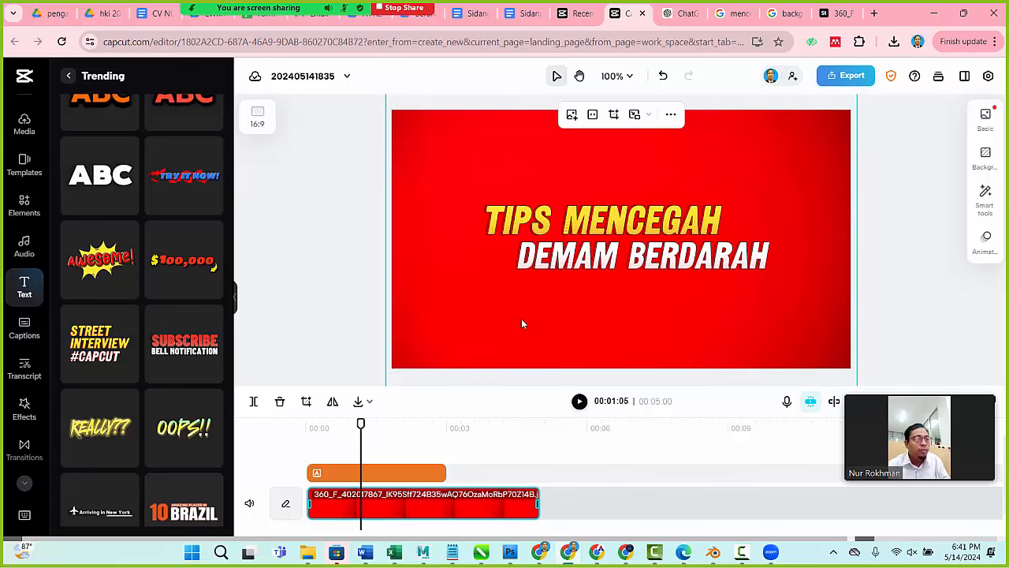
pyautogui.click(387, 328)
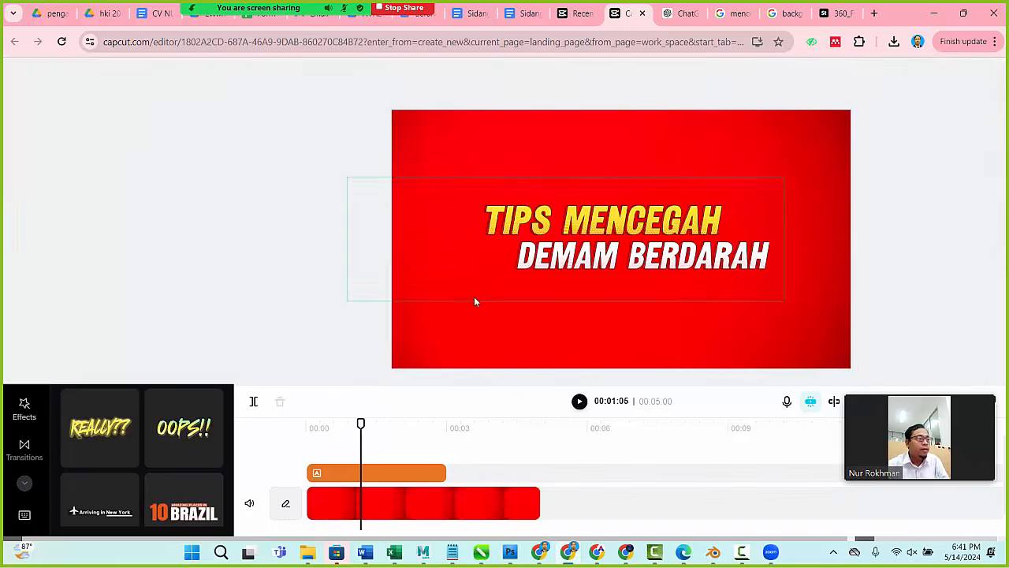
pyautogui.click(557, 338)
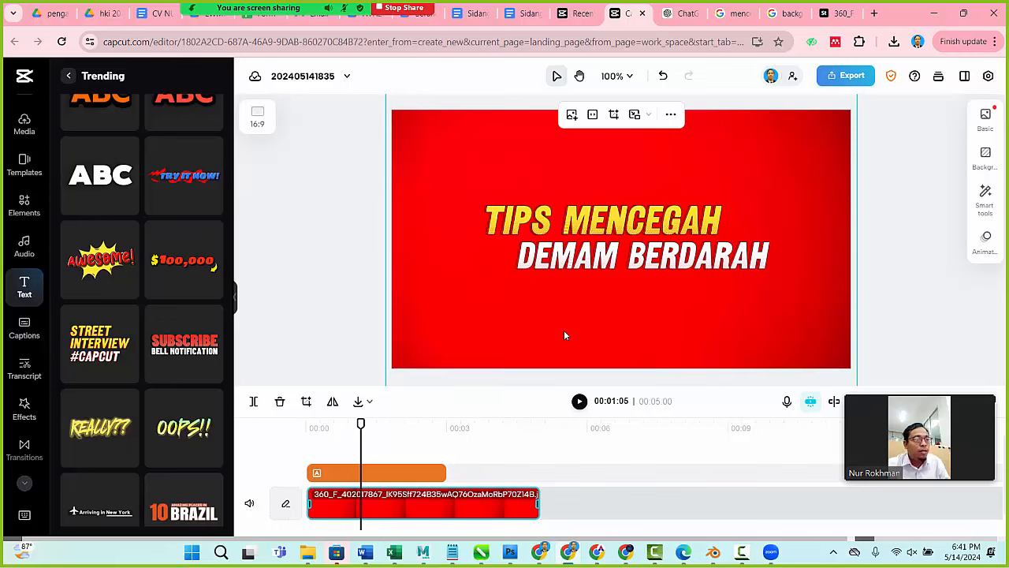
pyautogui.click(368, 257)
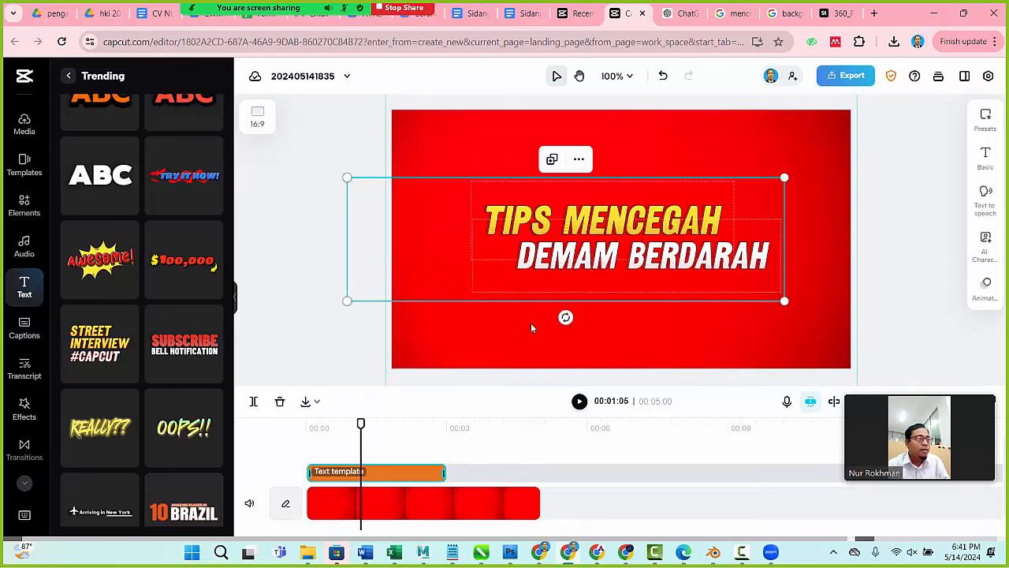
# Adjust the red background image's colour, setting saturation to 1, temperature to -5 and hue to 2.
pyautogui.click(526, 332)
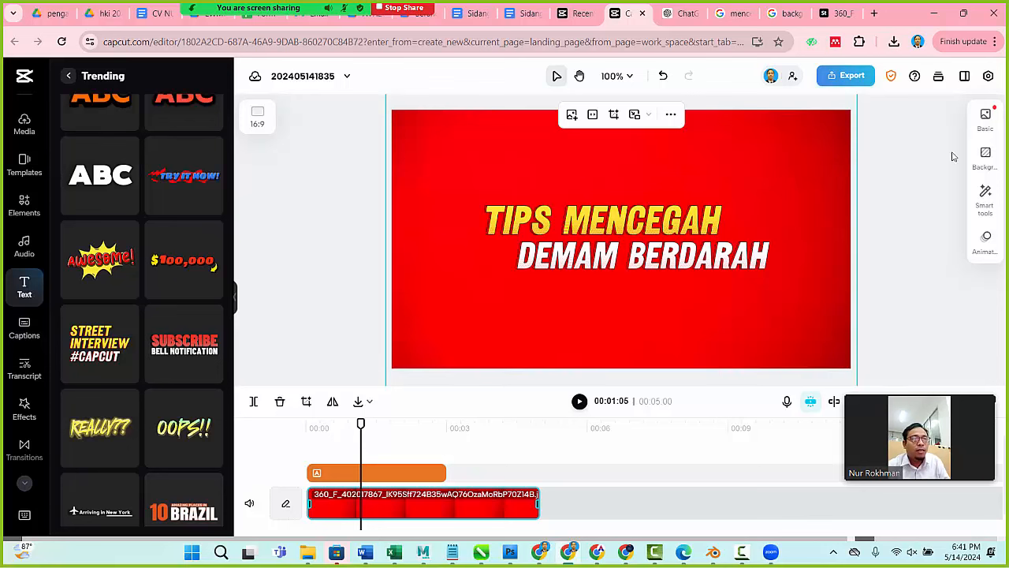
pyautogui.click(987, 119)
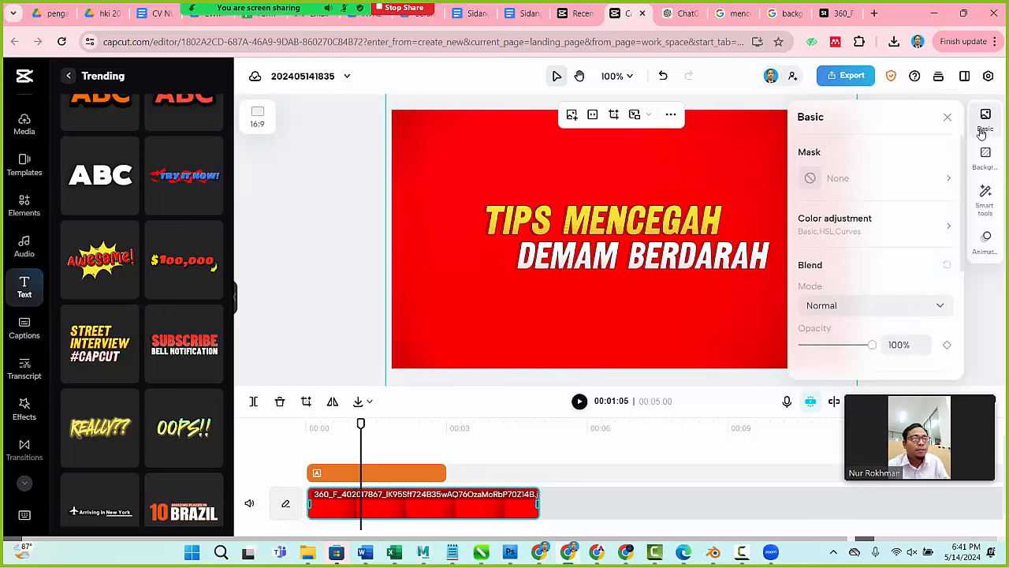
pyautogui.click(947, 230)
pyautogui.moveTo(833, 252); pyautogui.dragTo(821, 298)
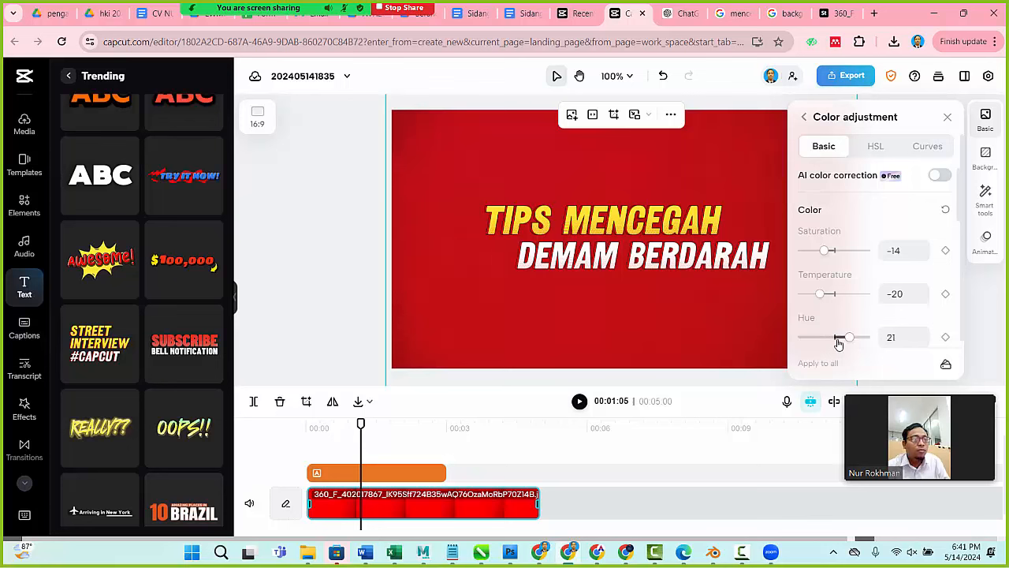
pyautogui.moveTo(839, 343); pyautogui.dragTo(834, 339)
pyautogui.scroll(-5, 865, 320)
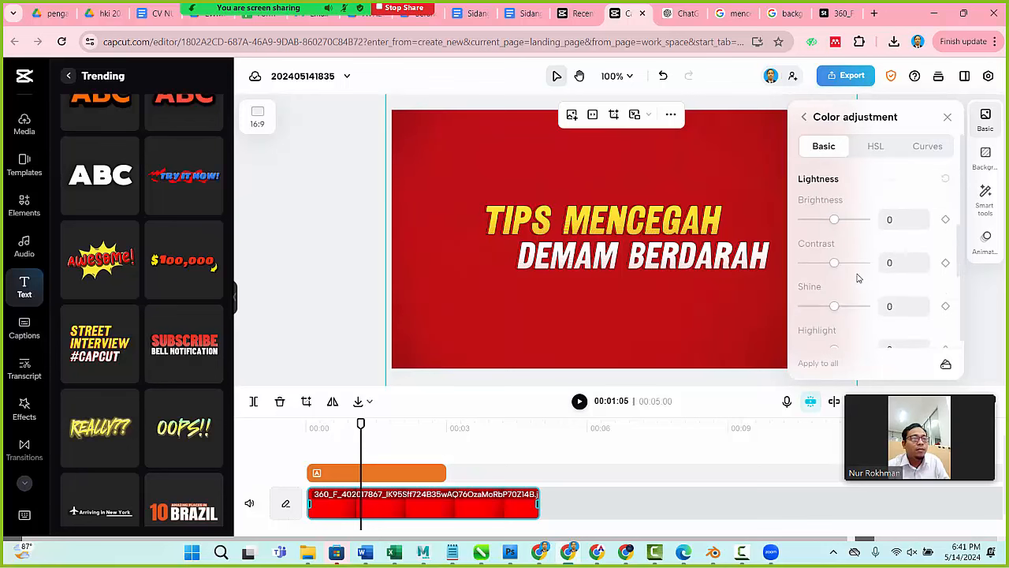
pyautogui.moveTo(818, 228); pyautogui.dragTo(838, 228)
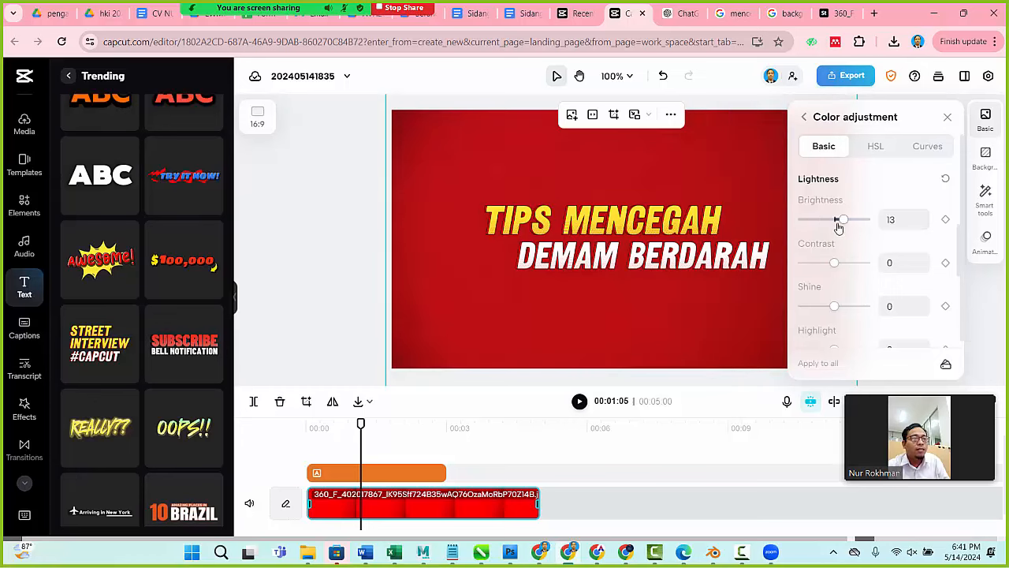
pyautogui.scroll(3, 869, 243)
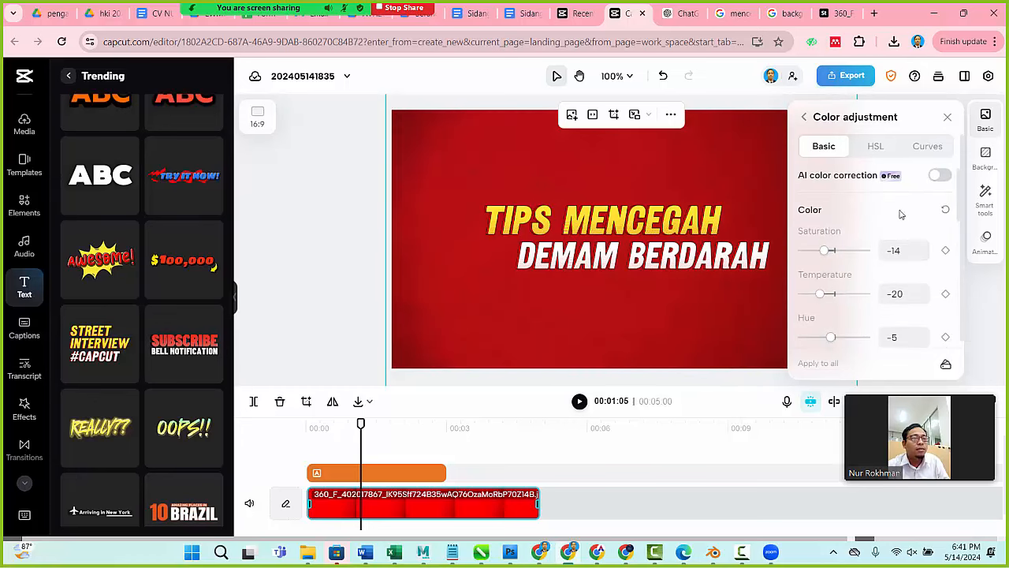
pyautogui.click(835, 250)
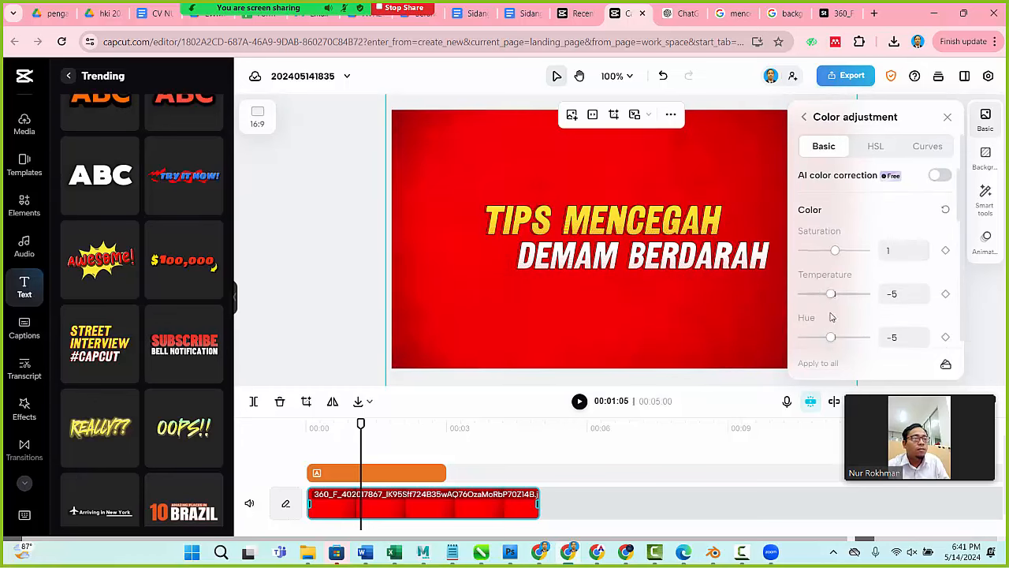
pyautogui.click(836, 338)
# Darken the red background image with brightness -27, contrast -26 and highlight -9, and lower its shadow value.
pyautogui.scroll(-3, 850, 320)
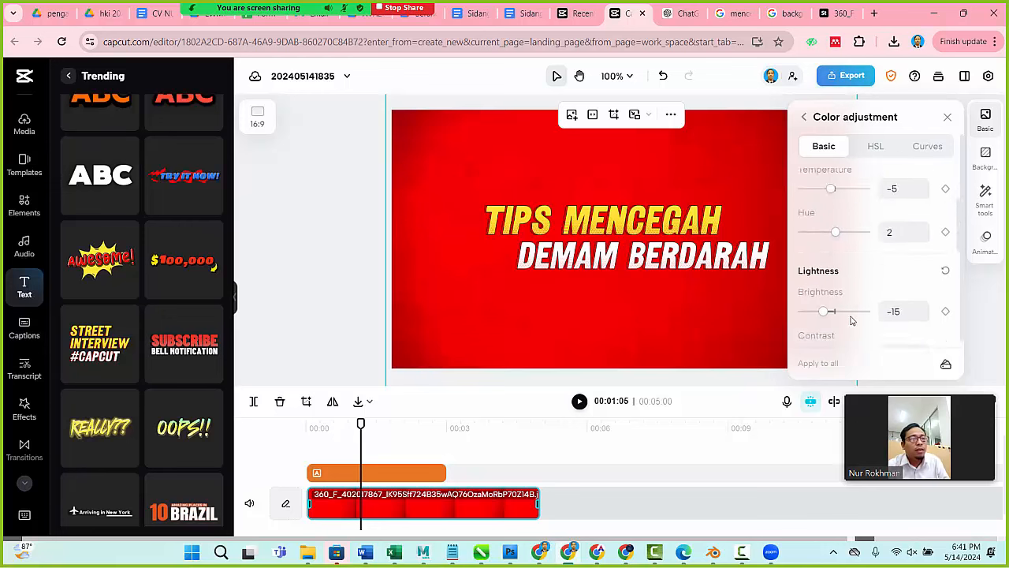
pyautogui.moveTo(824, 291); pyautogui.dragTo(818, 290)
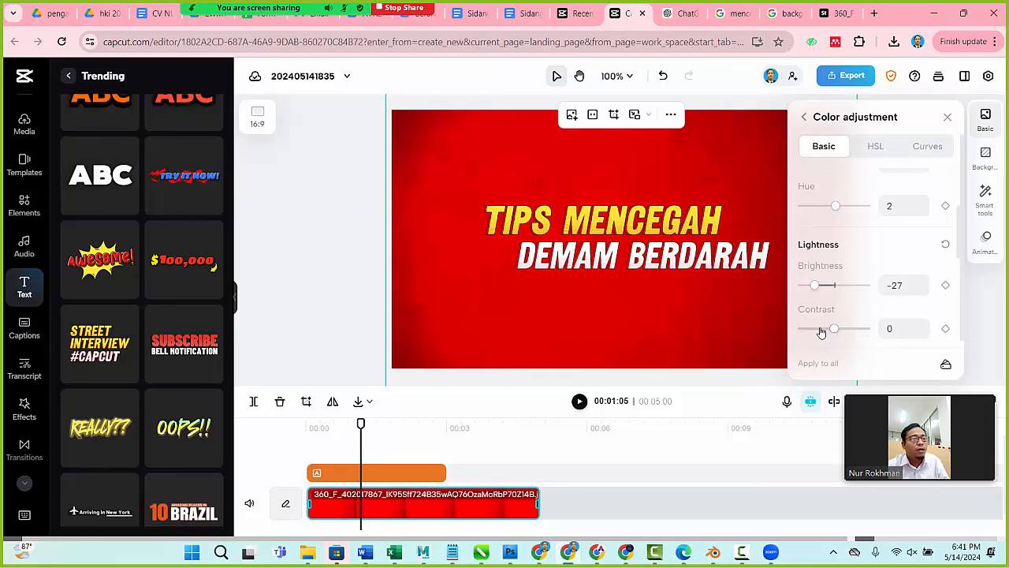
pyautogui.moveTo(818, 335); pyautogui.dragTo(815, 331)
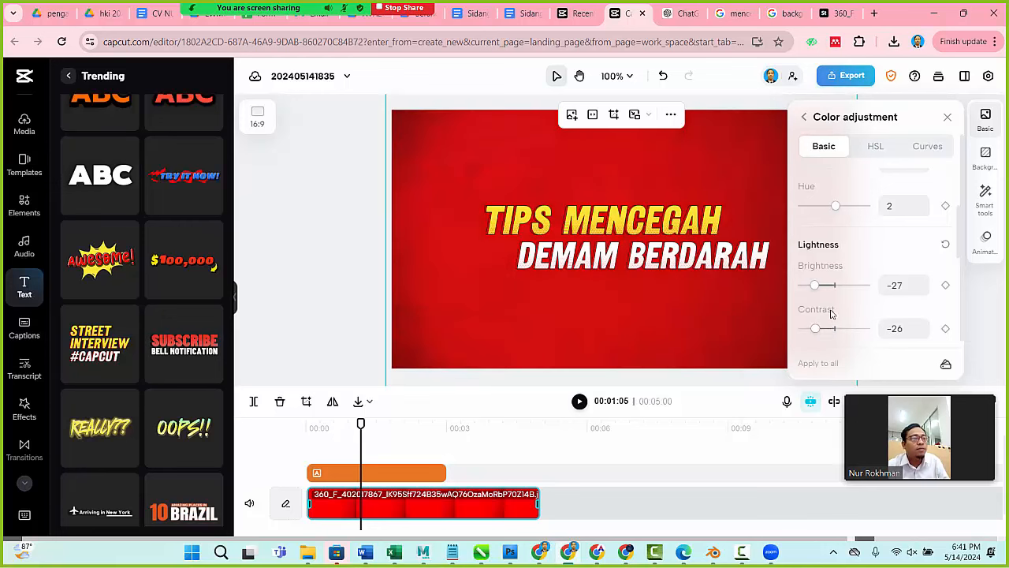
pyautogui.scroll(-2, 832, 304)
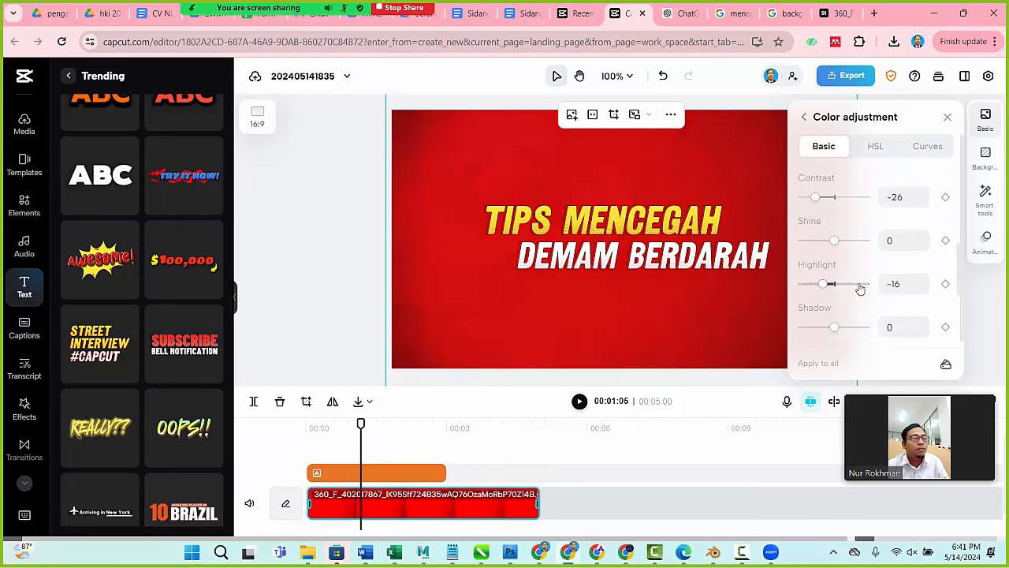
pyautogui.moveTo(860, 289); pyautogui.dragTo(829, 303)
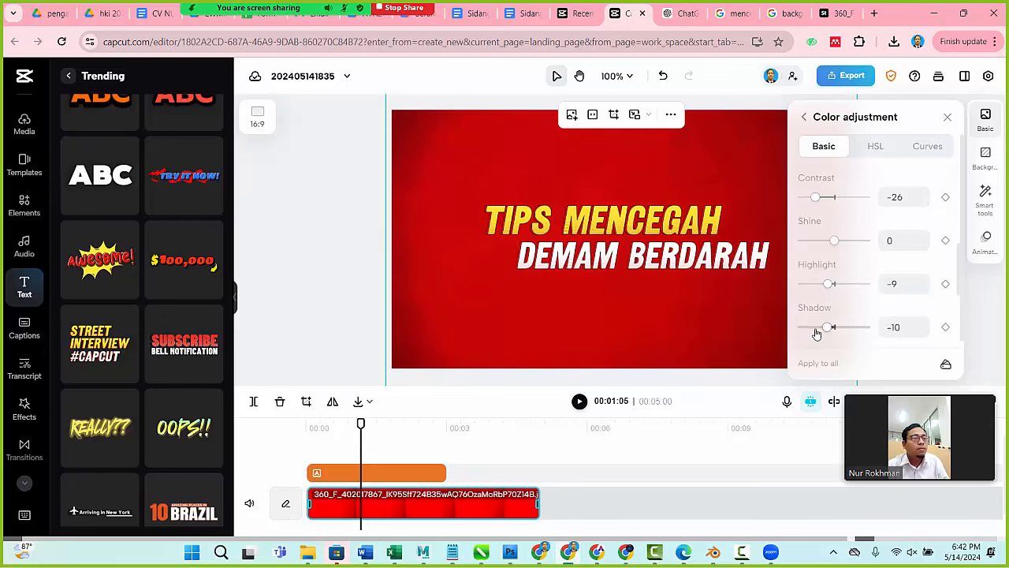
pyautogui.click(334, 189)
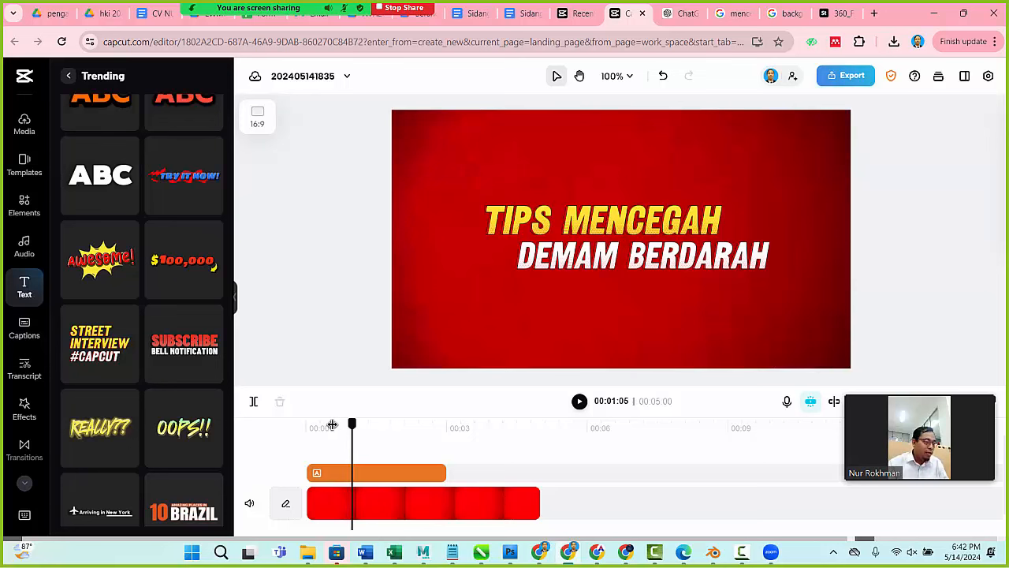
# Preview the title animation over the adjusted background from the start of the timeline, and pause playback.
pyautogui.click(307, 427)
pyautogui.click(580, 402)
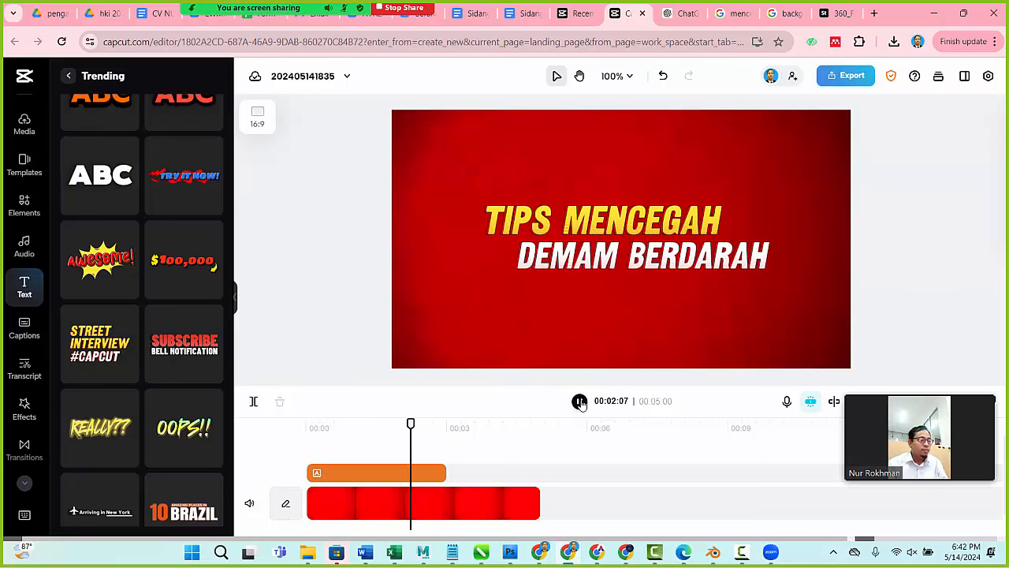
pyautogui.click(579, 402)
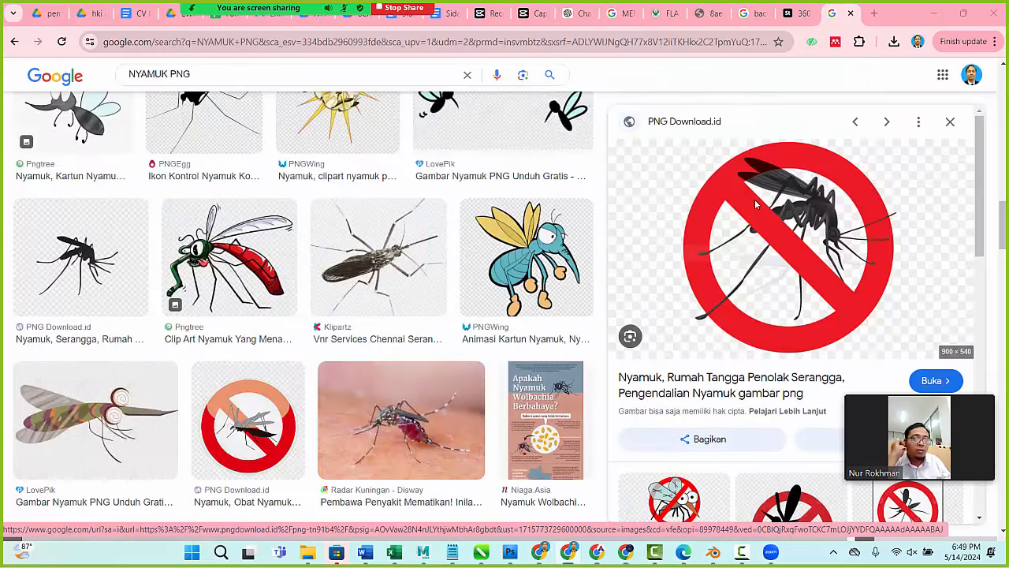
# Save the previewed image of a mosquito behind a red prohibition sign to Downloads as NYAMUK.
pyautogui.rightClick(755, 199)
pyautogui.press('v')
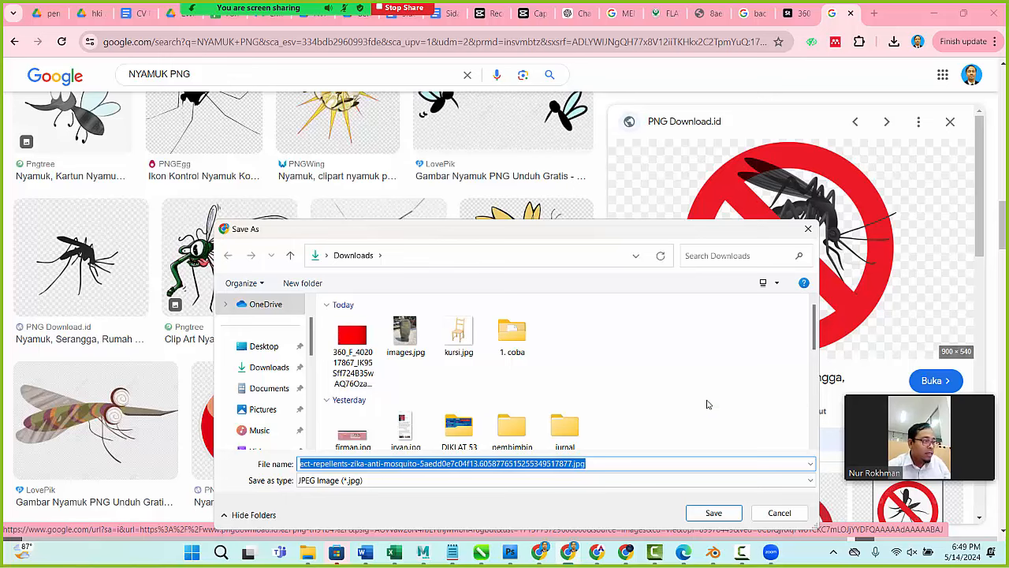
pyautogui.write('NYAMUK')
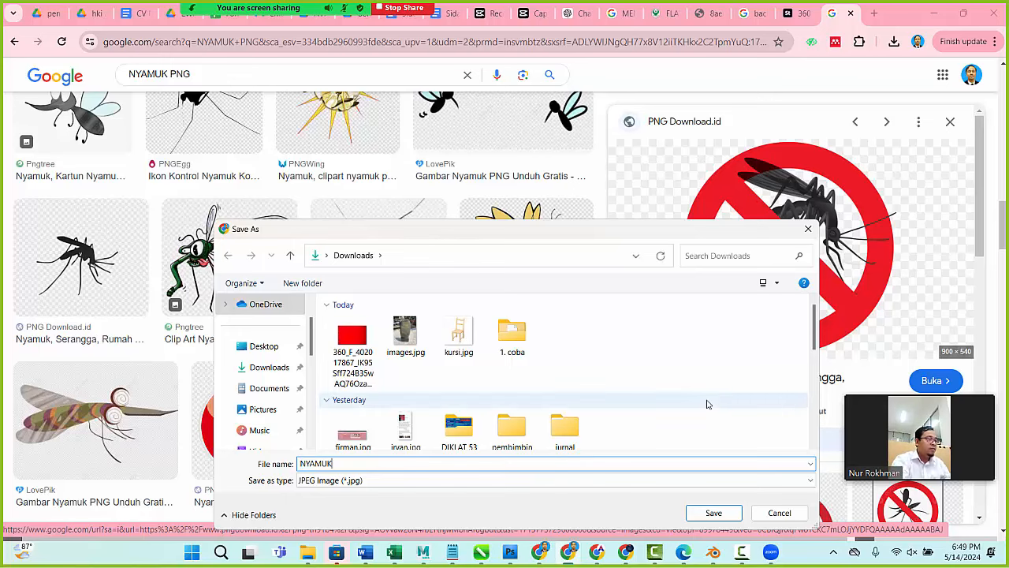
pyautogui.click(714, 512)
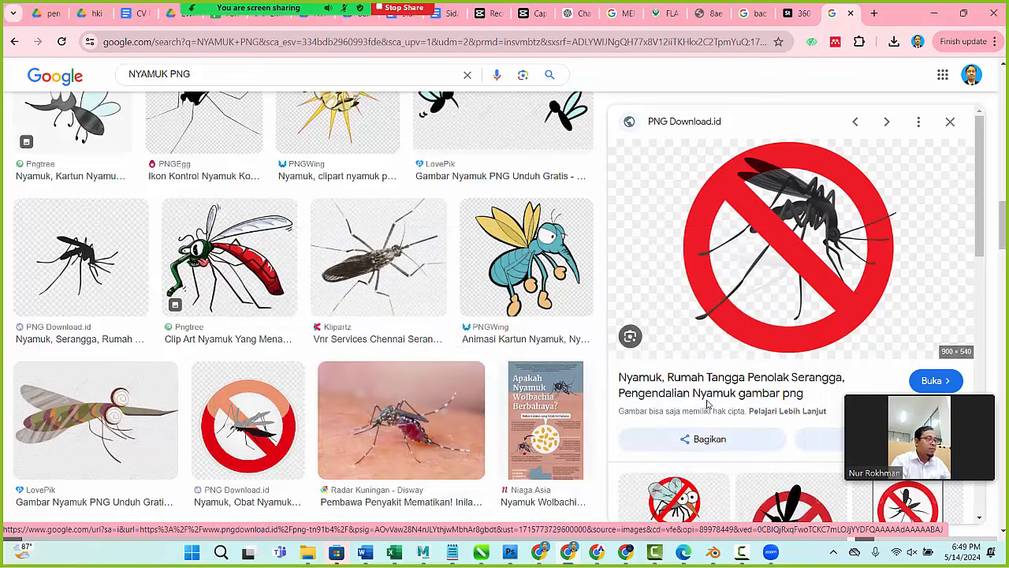
# Switch to the CapCut project and upload NYAMUK.jpg from Downloads to the media library.
pyautogui.click(875, 13)
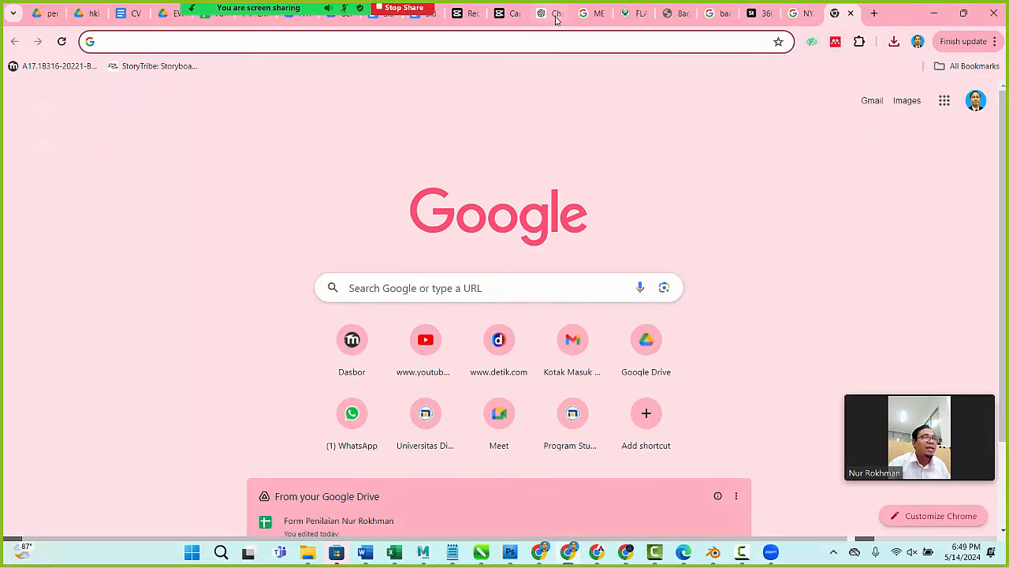
pyautogui.click(509, 16)
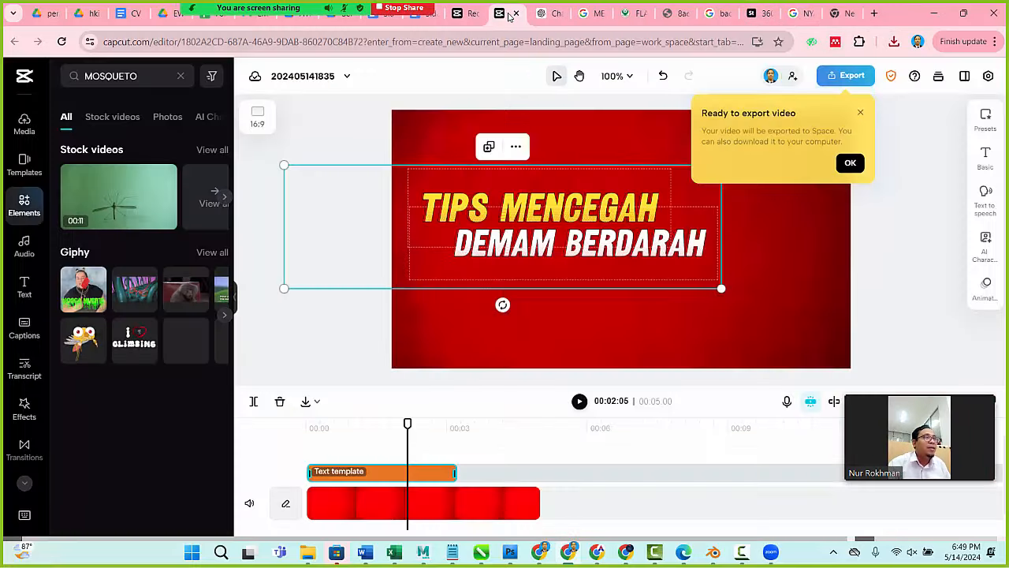
pyautogui.click(329, 331)
pyautogui.click(24, 124)
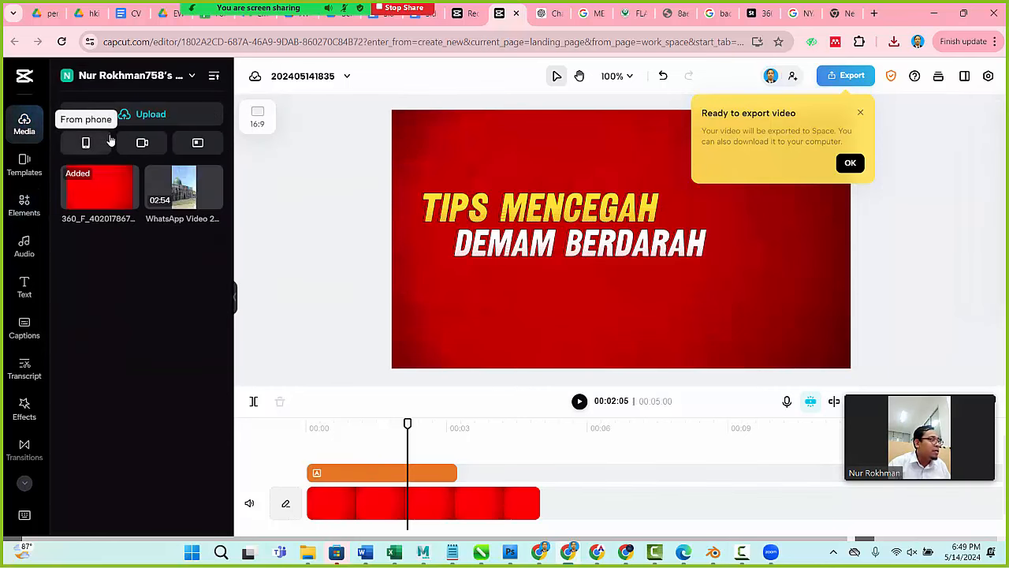
pyautogui.moveTo(153, 113)
pyautogui.click(112, 149)
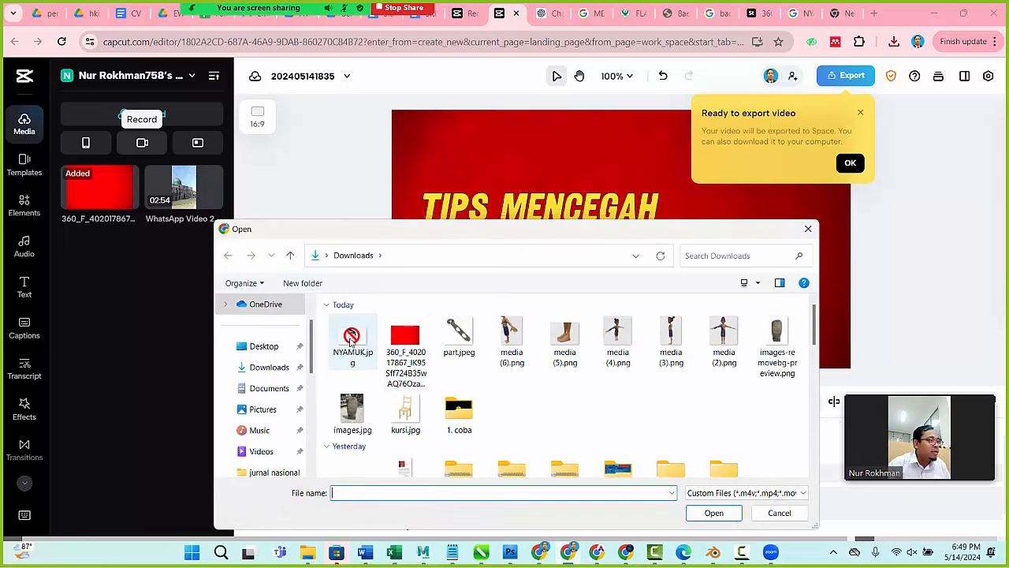
pyautogui.doubleClick(352, 337)
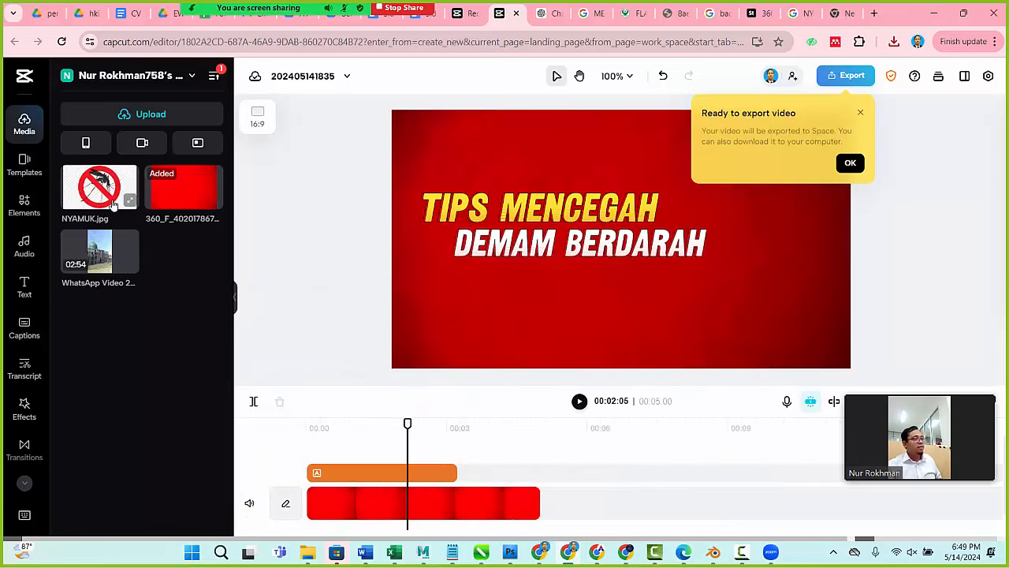
# Add NYAMUK.jpg to the canvas, shrink it to about a third of the canvas width, place it below the title, and dismiss the export tip.
pyautogui.moveTo(98, 193); pyautogui.dragTo(699, 288)
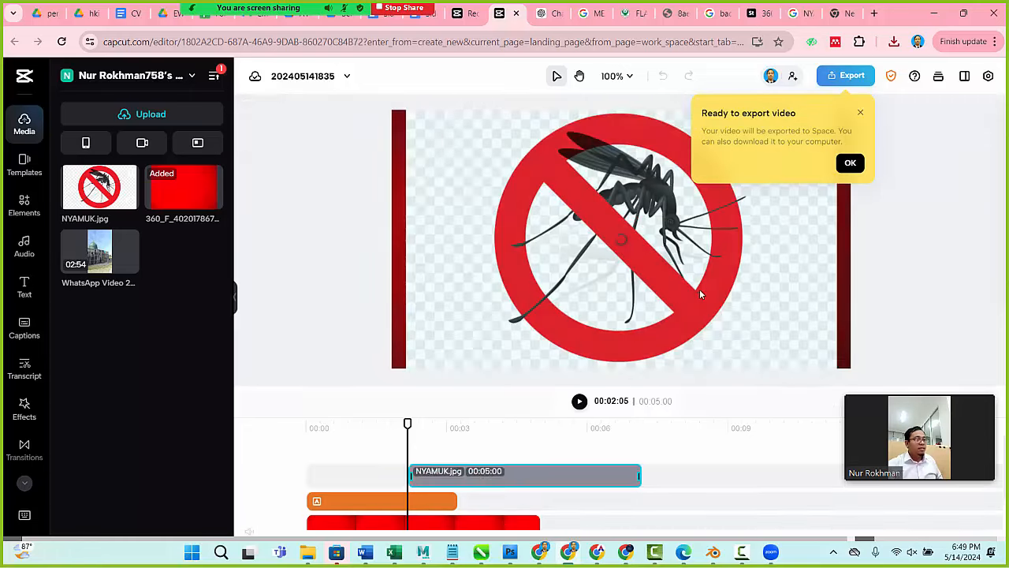
pyautogui.moveTo(405, 109); pyautogui.dragTo(684, 277)
pyautogui.click(862, 114)
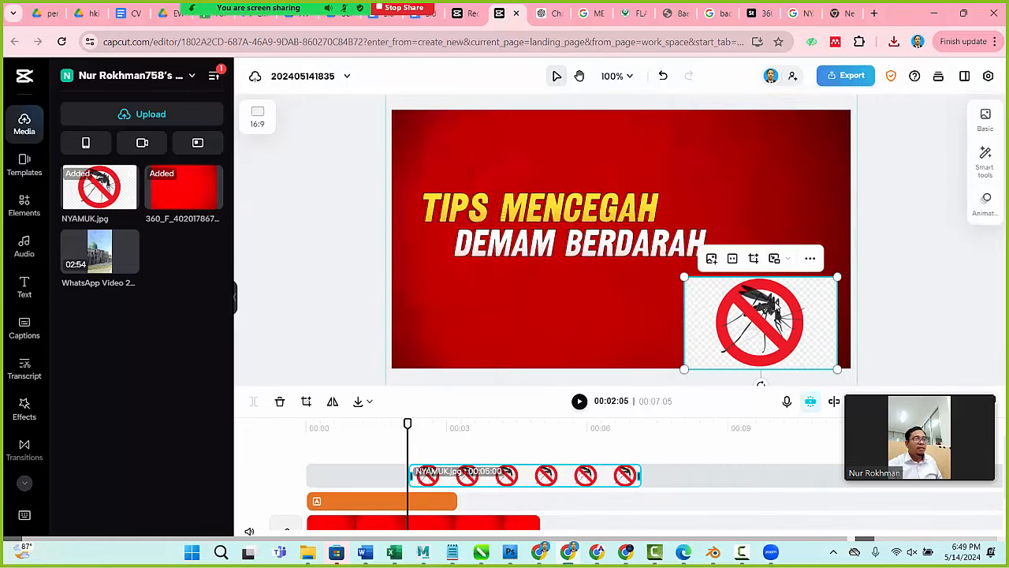
pyautogui.moveTo(828, 336); pyautogui.dragTo(621, 282)
# Shrink the title to about three quarters of its size and position it on the right half of the canvas.
pyautogui.moveTo(643, 207); pyautogui.dragTo(784, 198)
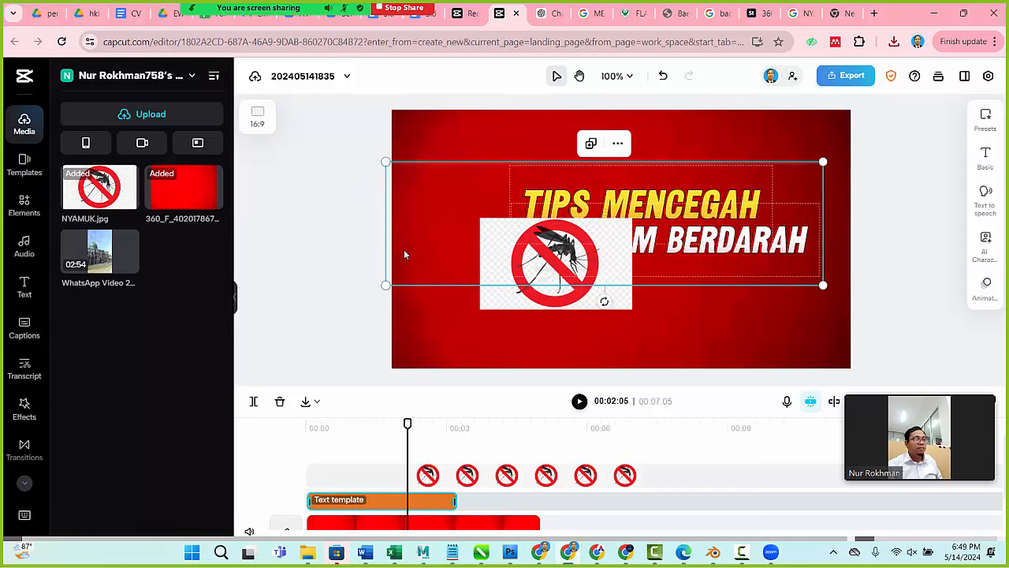
pyautogui.moveTo(385, 284); pyautogui.dragTo(609, 259)
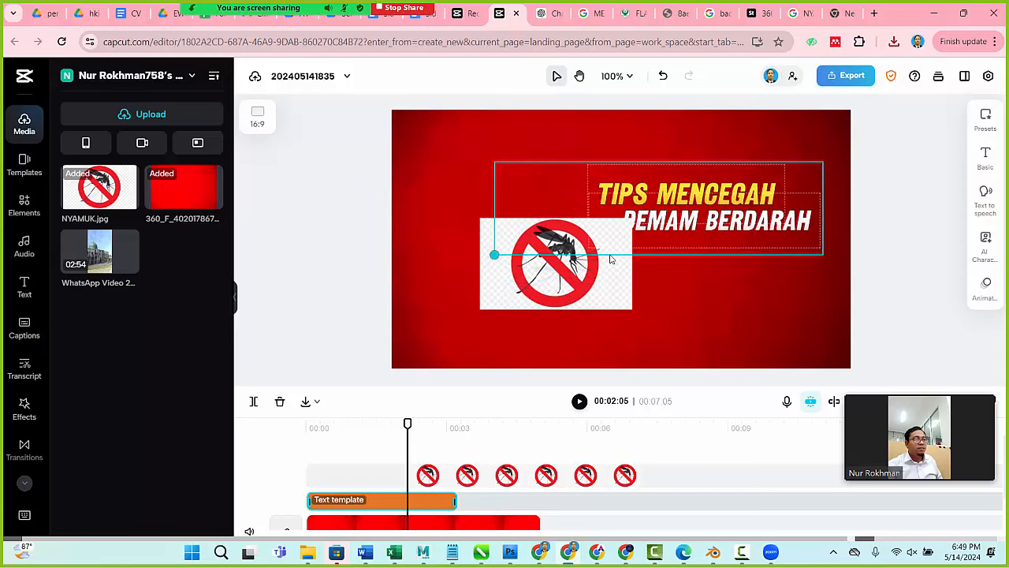
pyautogui.moveTo(752, 252); pyautogui.dragTo(761, 284)
# Enlarge the mosquito image to about half the canvas width and position it on the canvas's left side.
pyautogui.click(612, 297)
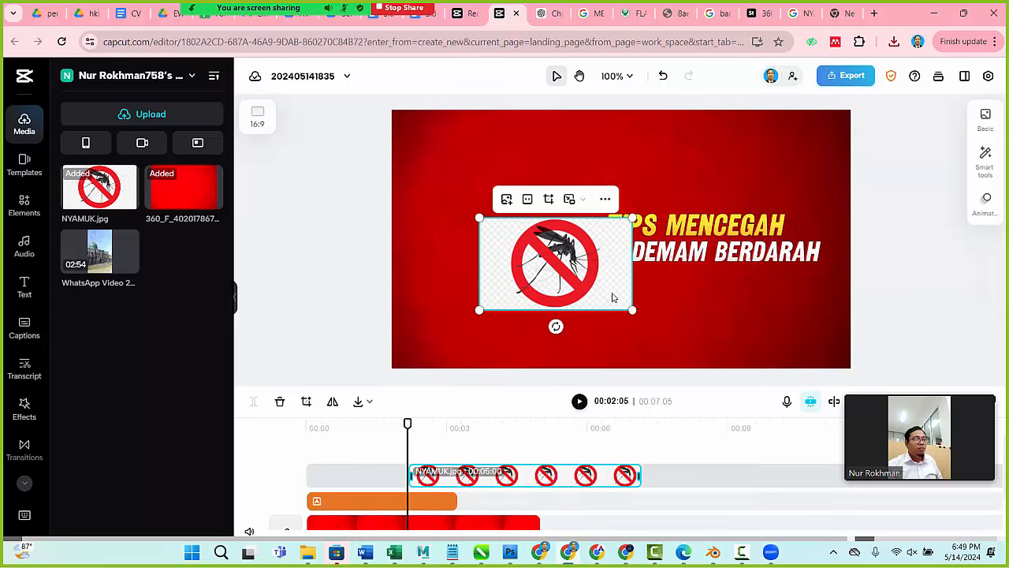
pyautogui.moveTo(612, 297); pyautogui.dragTo(555, 329)
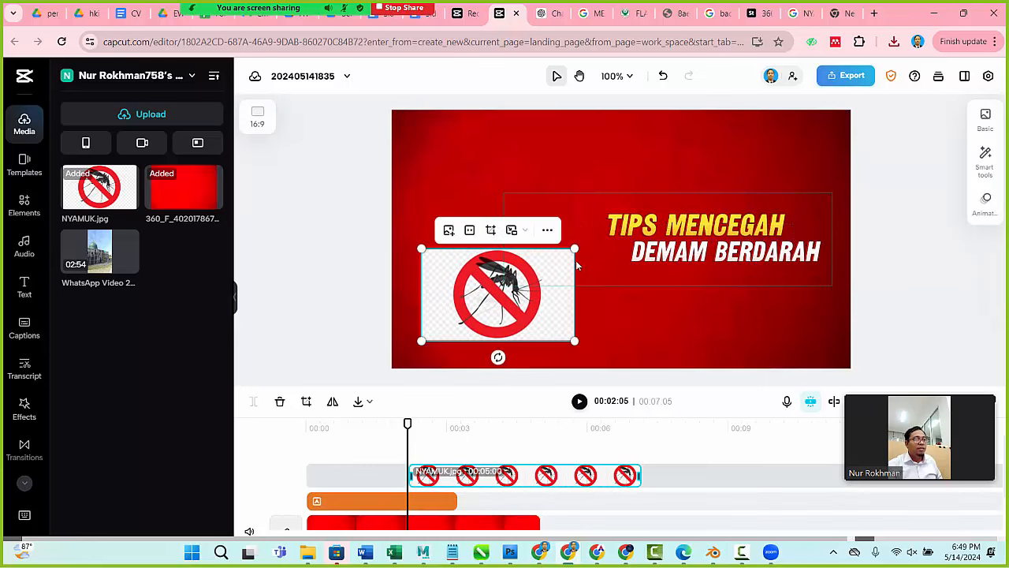
pyautogui.moveTo(575, 249); pyautogui.dragTo(642, 149)
pyautogui.moveTo(595, 230); pyautogui.dragTo(580, 237)
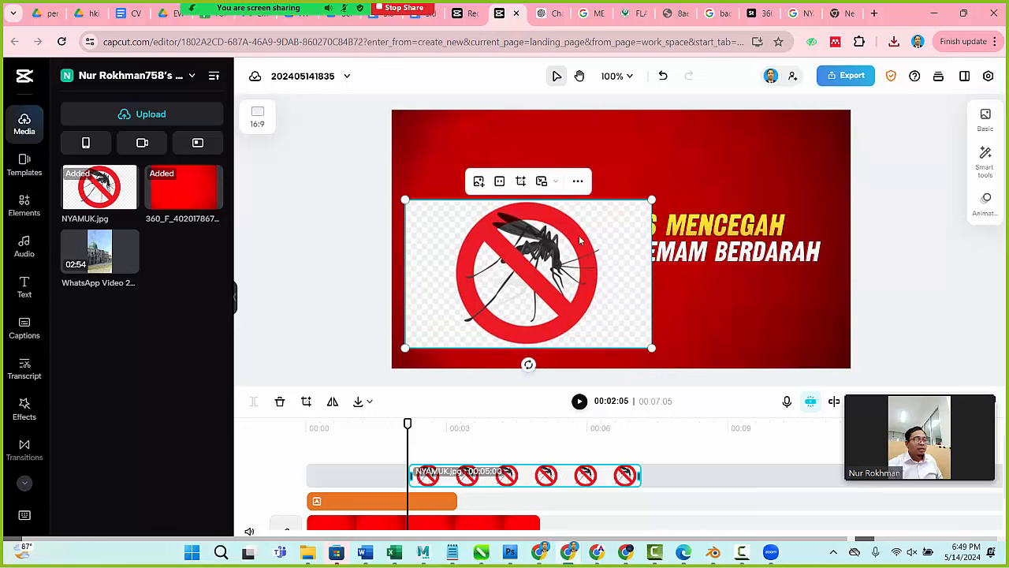
# Remove the mosquito image's checkered background with automatic background removal.
pyautogui.click(378, 255)
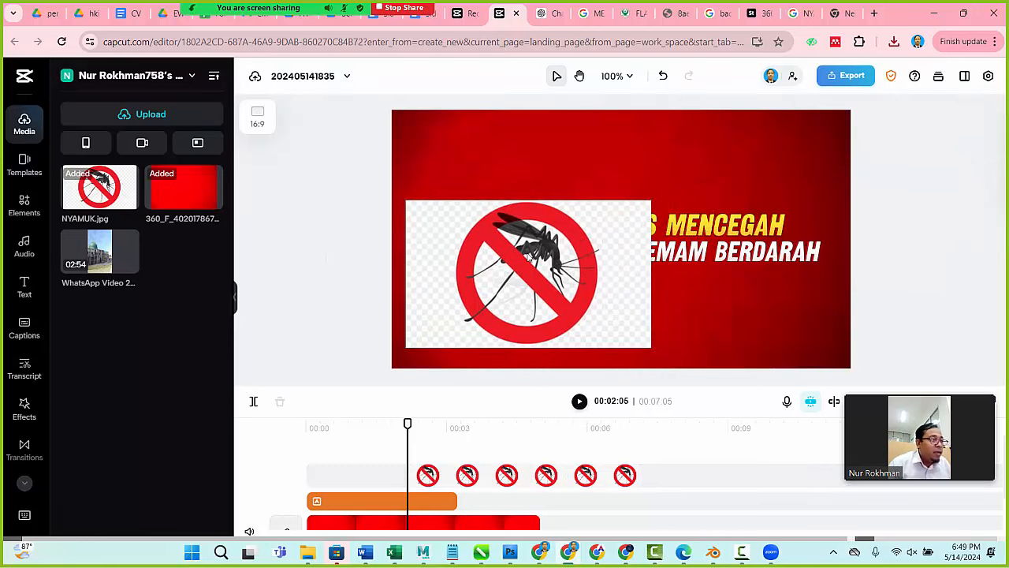
pyautogui.click(533, 259)
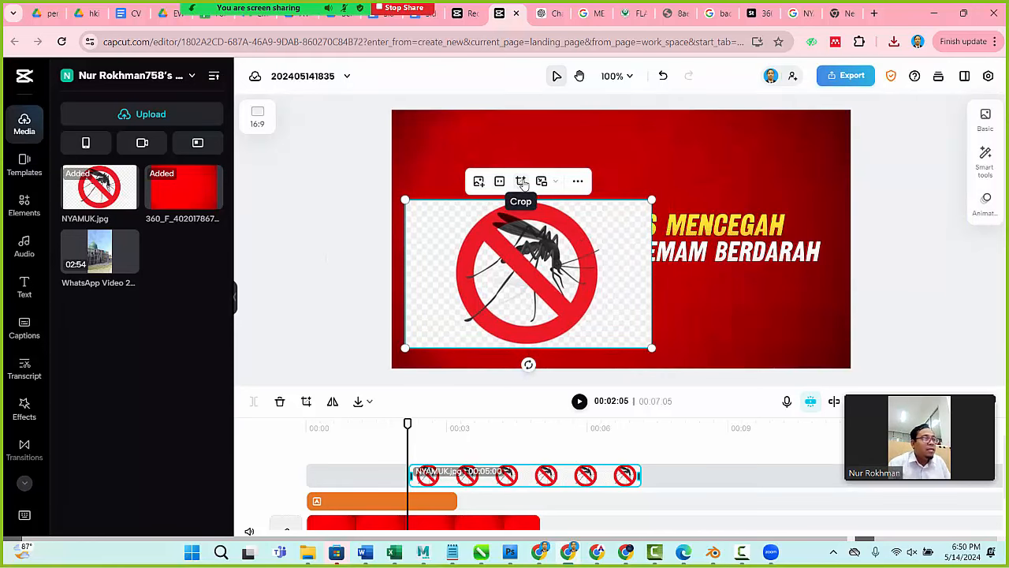
pyautogui.click(988, 160)
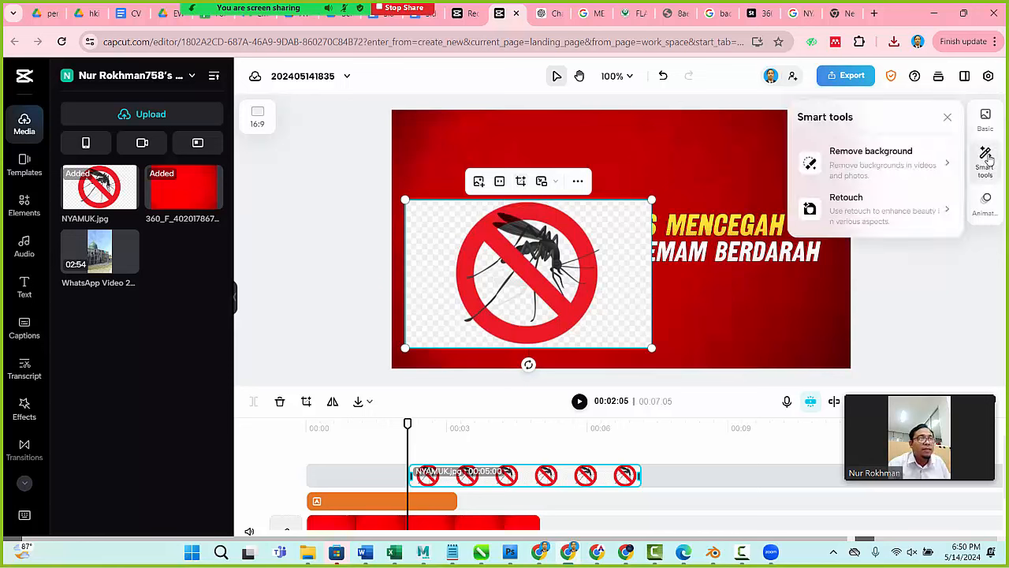
pyautogui.click(889, 161)
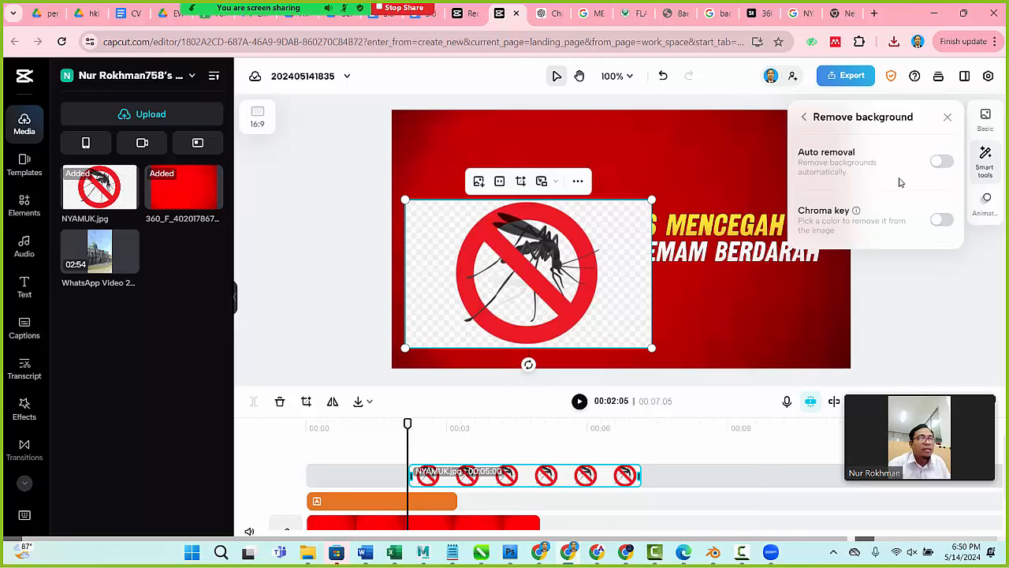
pyautogui.click(940, 164)
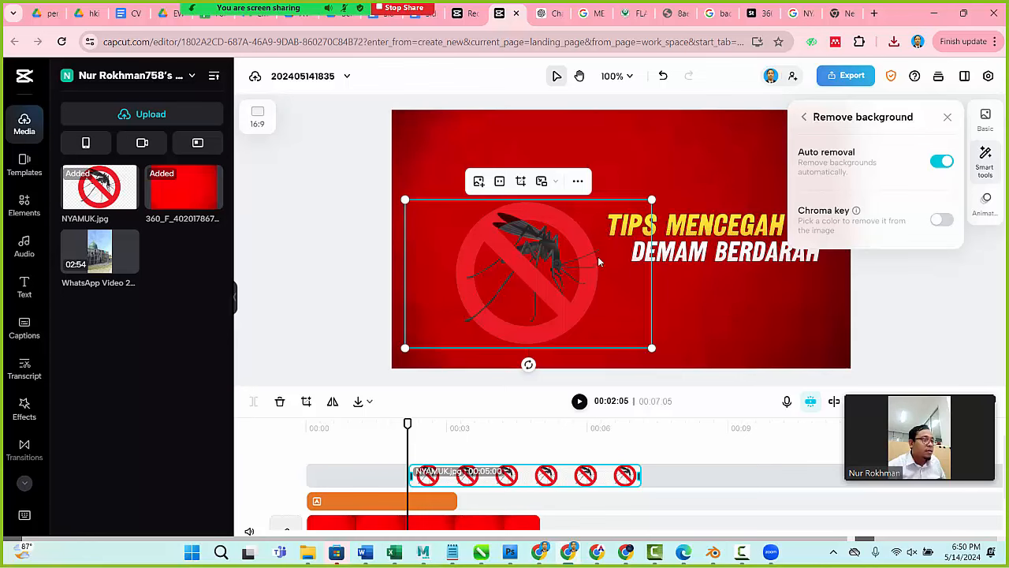
# Shrink the mosquito image slightly, keeping it at about half the canvas width beside the title.
pyautogui.click(332, 276)
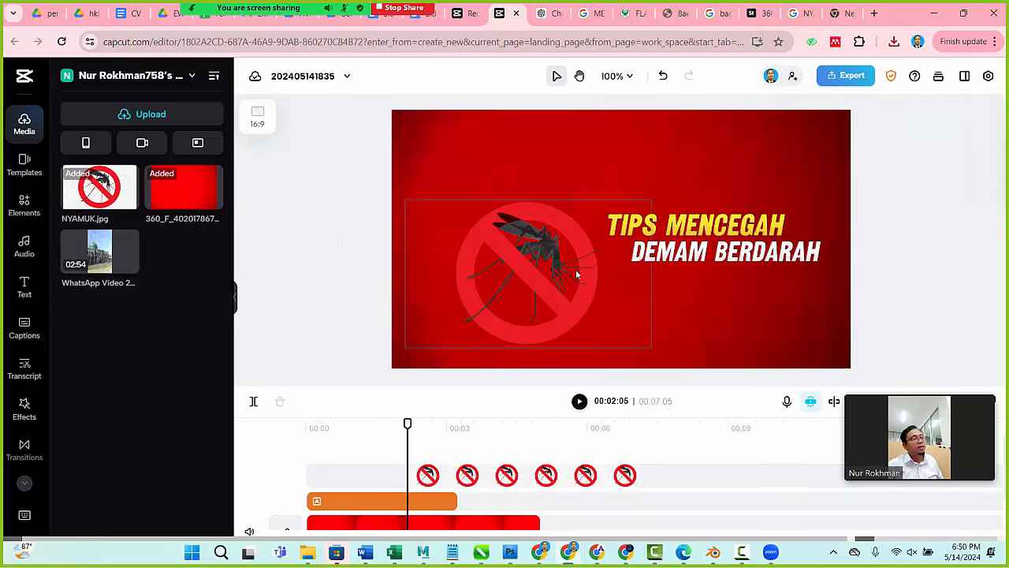
pyautogui.click(575, 271)
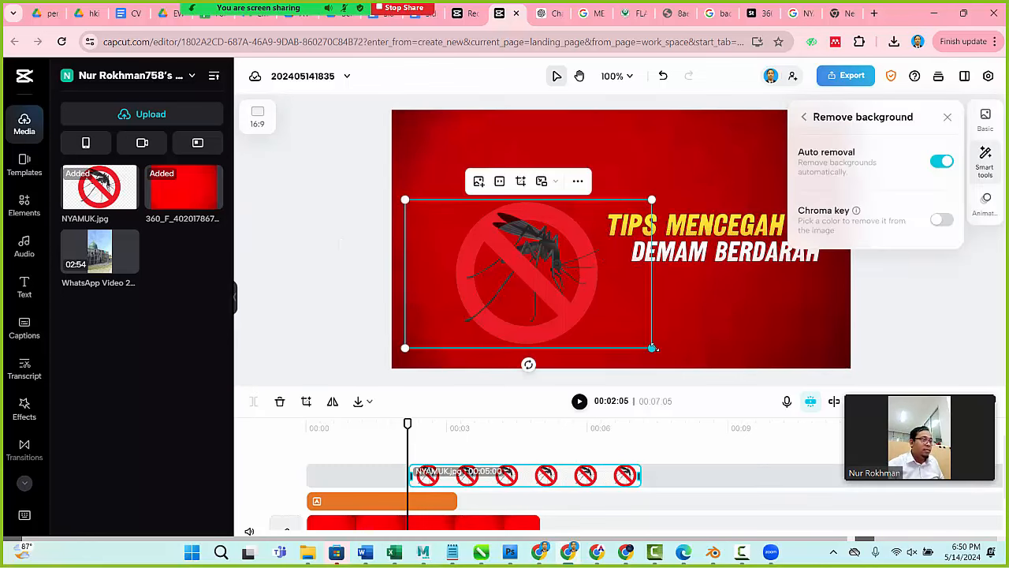
pyautogui.moveTo(652, 348); pyautogui.dragTo(631, 336)
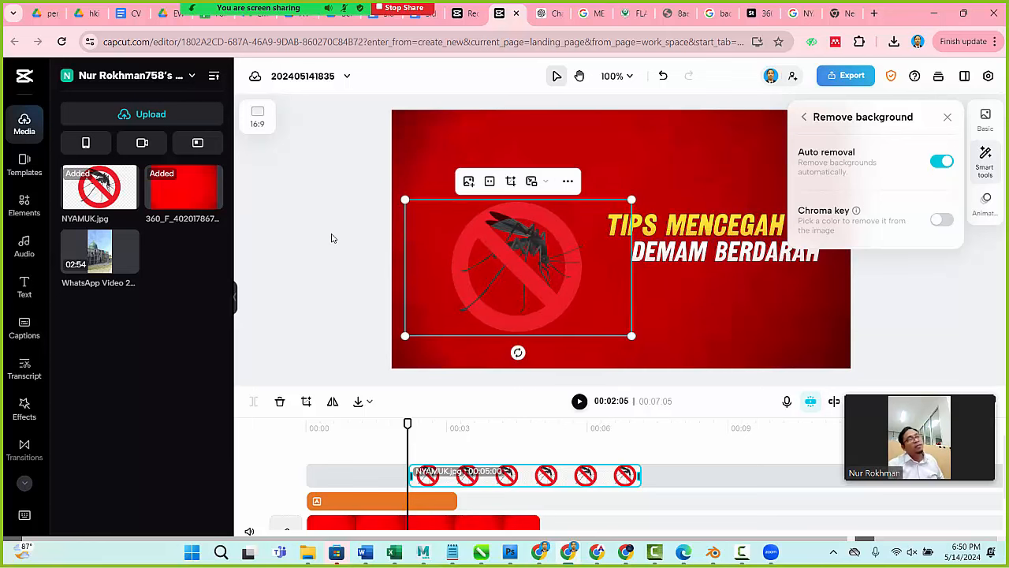
pyautogui.click(332, 238)
pyautogui.click(561, 245)
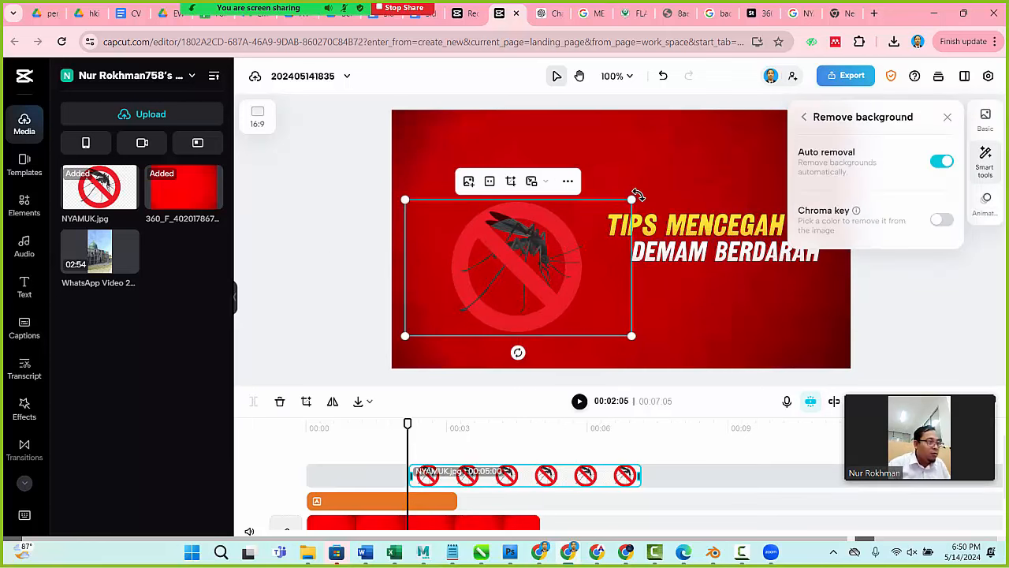
# Tilt the mosquito image about 16 degrees counterclockwise.
pyautogui.moveTo(638, 195); pyautogui.dragTo(622, 163)
pyautogui.click(369, 203)
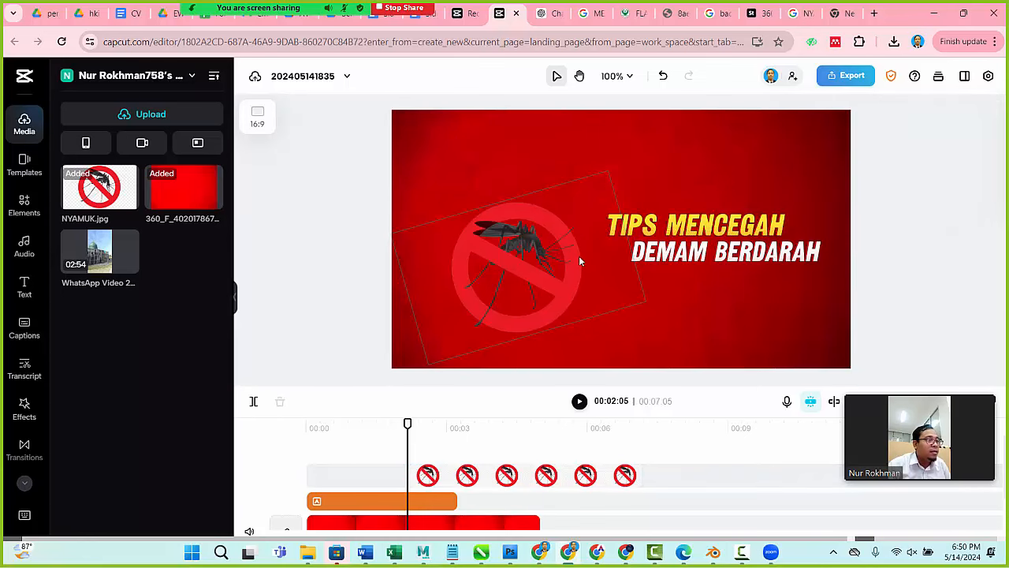
pyautogui.click(579, 256)
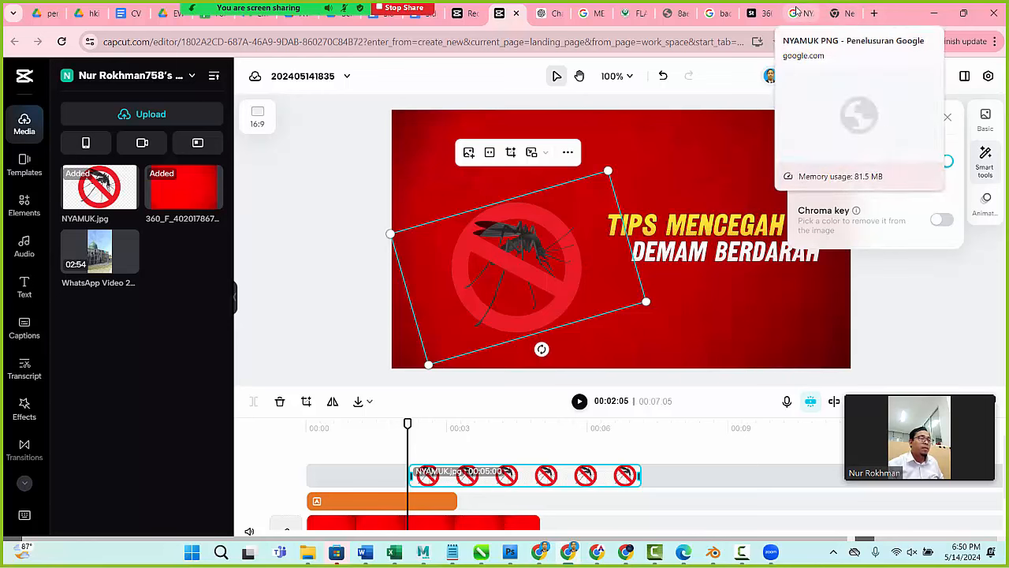
pyautogui.click(667, 242)
# Enlarge the tilted mosquito image slightly and position it vertically centred on the canvas's left half, level with the title.
pyautogui.moveTo(481, 254); pyautogui.dragTo(471, 214)
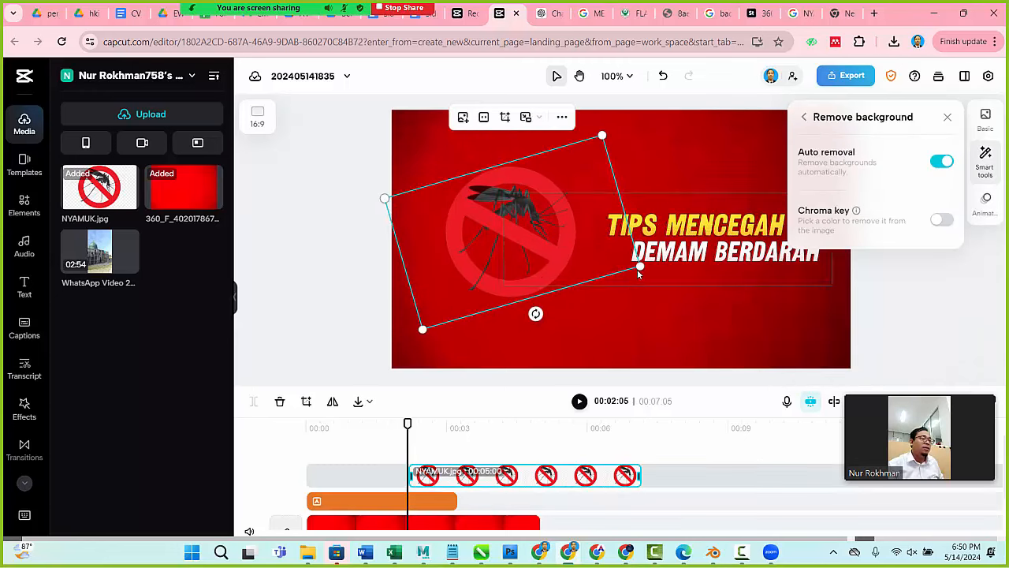
pyautogui.moveTo(637, 269); pyautogui.dragTo(667, 285)
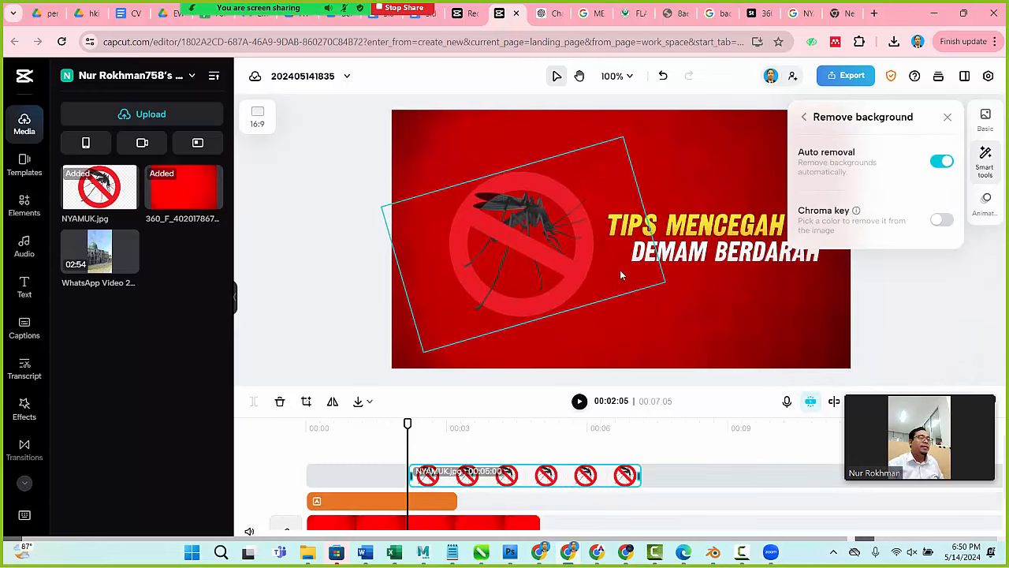
pyautogui.click(704, 252)
pyautogui.moveTo(513, 303); pyautogui.dragTo(503, 309)
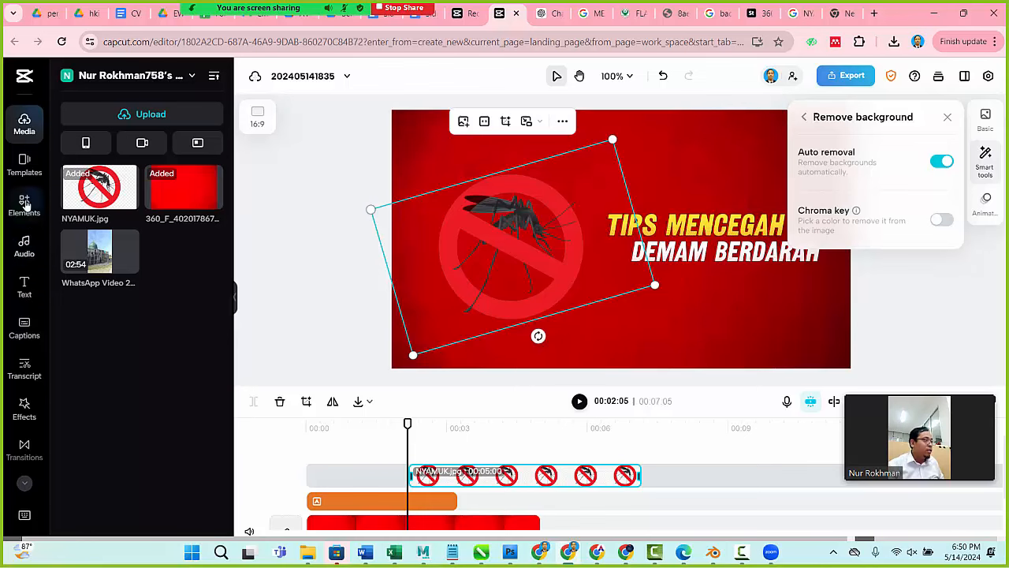
# Clear the MOSQUETO element search and open the full Stickers collection.
pyautogui.click(25, 203)
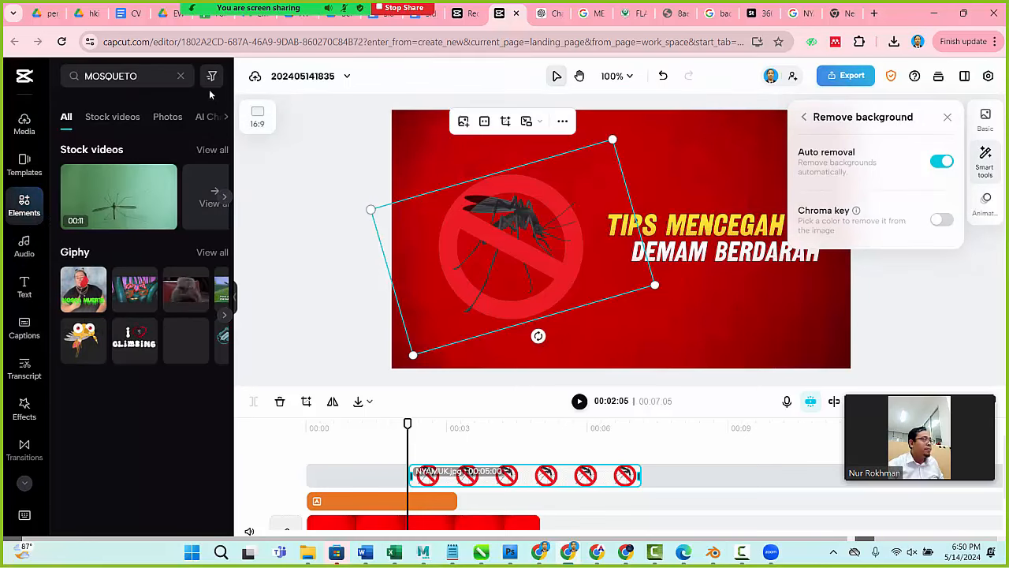
pyautogui.click(181, 76)
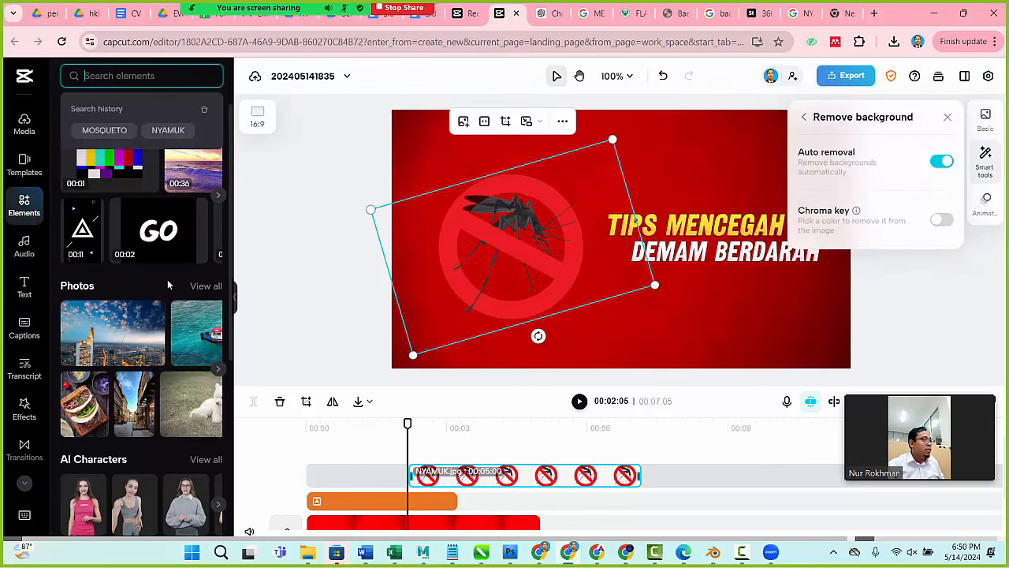
pyautogui.scroll(-5, 168, 287)
pyautogui.click(202, 309)
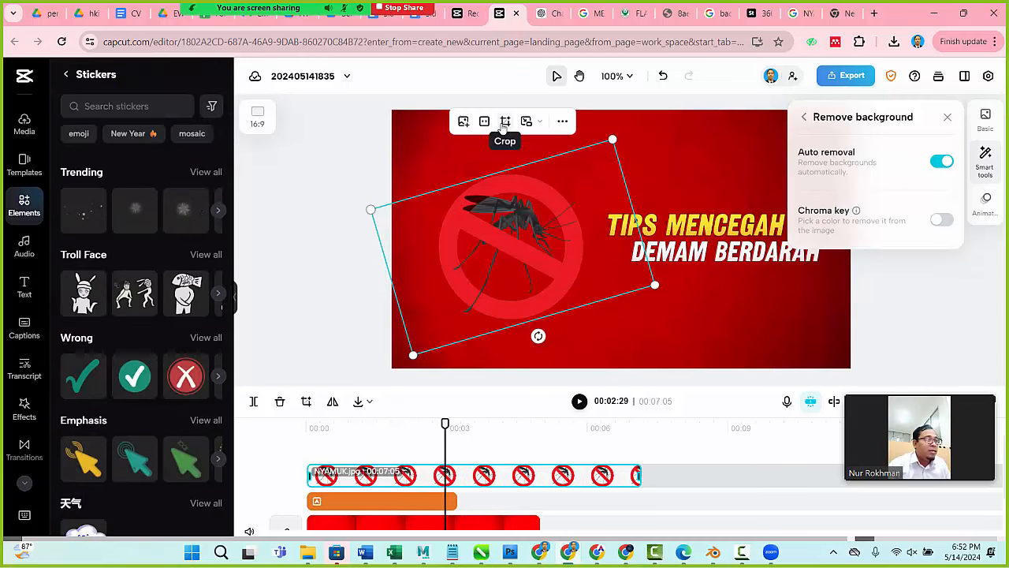
# Crop the empty margins on both sides of the mosquito image, close to the red prohibition circle.
pyautogui.click(505, 122)
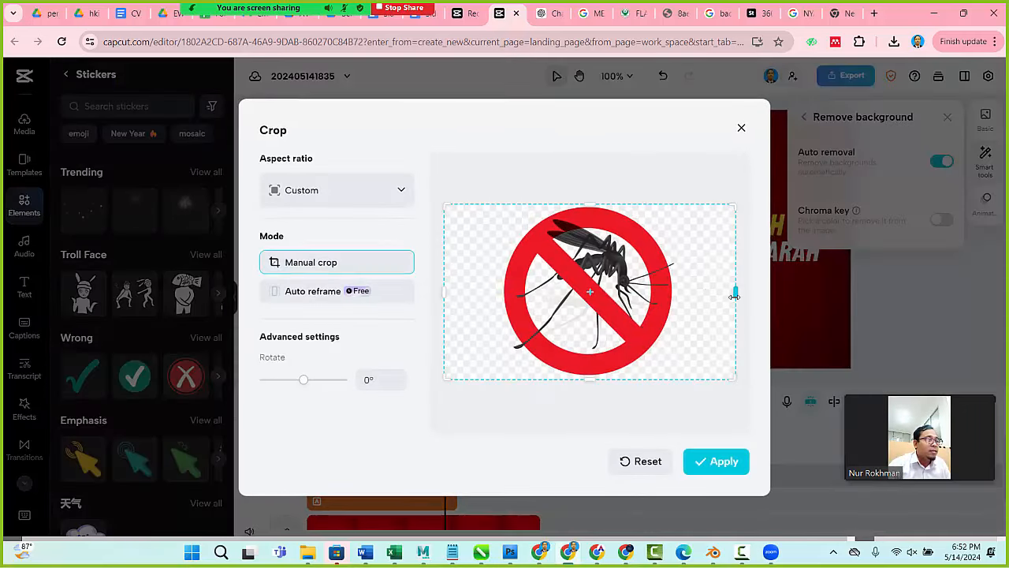
pyautogui.moveTo(718, 299); pyautogui.dragTo(683, 292)
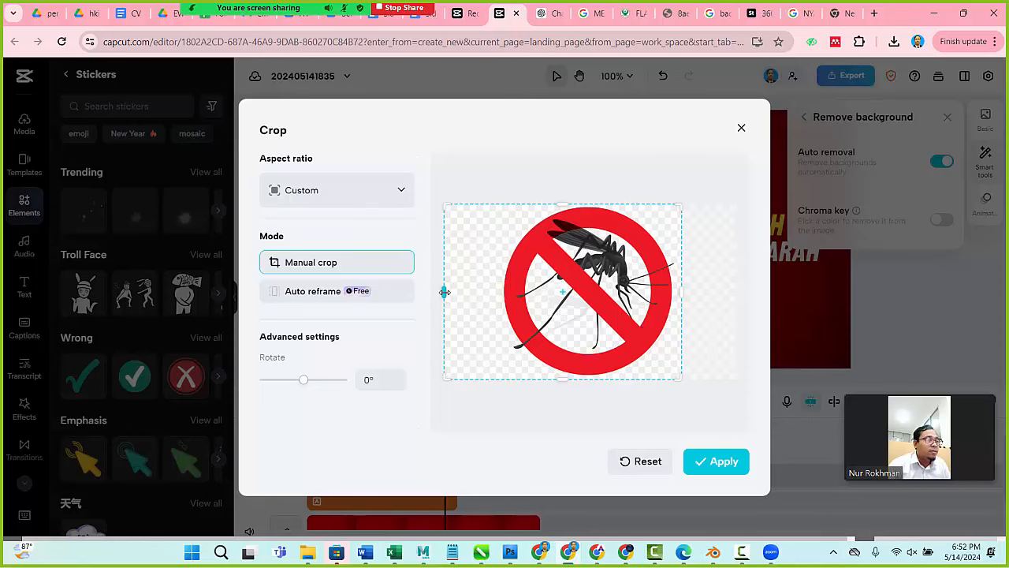
pyautogui.moveTo(444, 291); pyautogui.dragTo(494, 293)
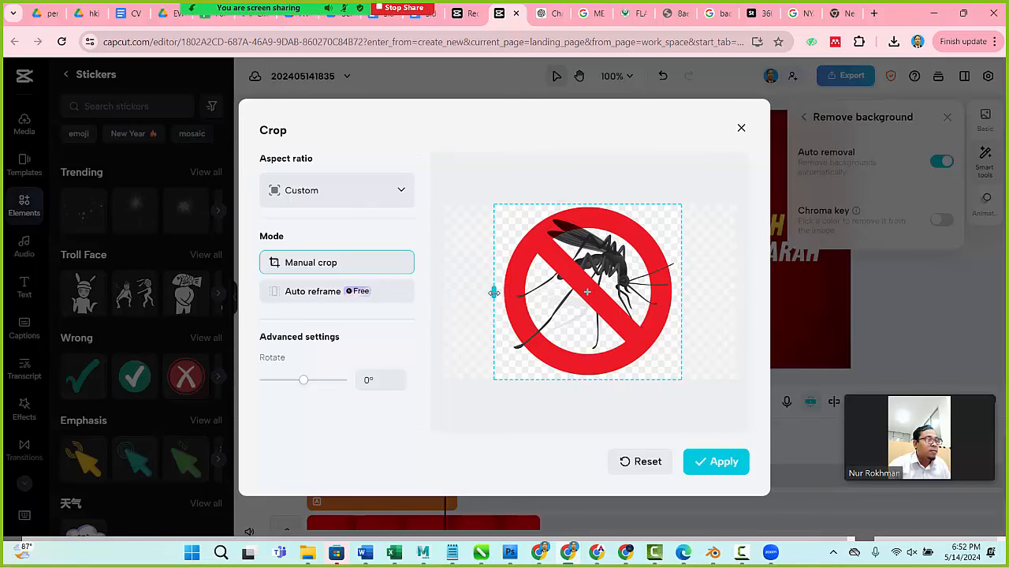
pyautogui.click(712, 462)
pyautogui.click(387, 250)
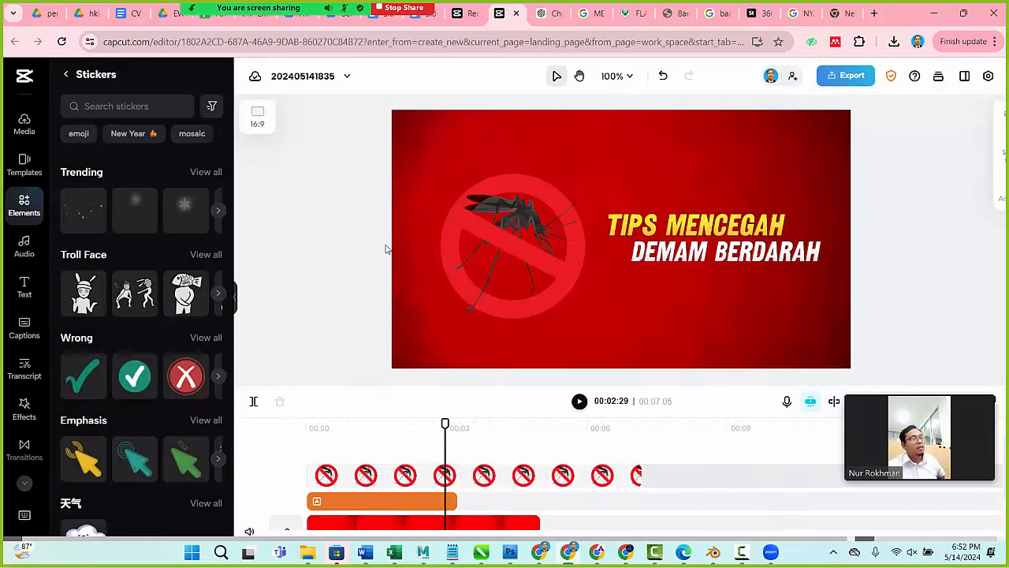
# Try the Rotate entrance animation on the mosquito image and replace it with Spin Up 1.
pyautogui.click(531, 257)
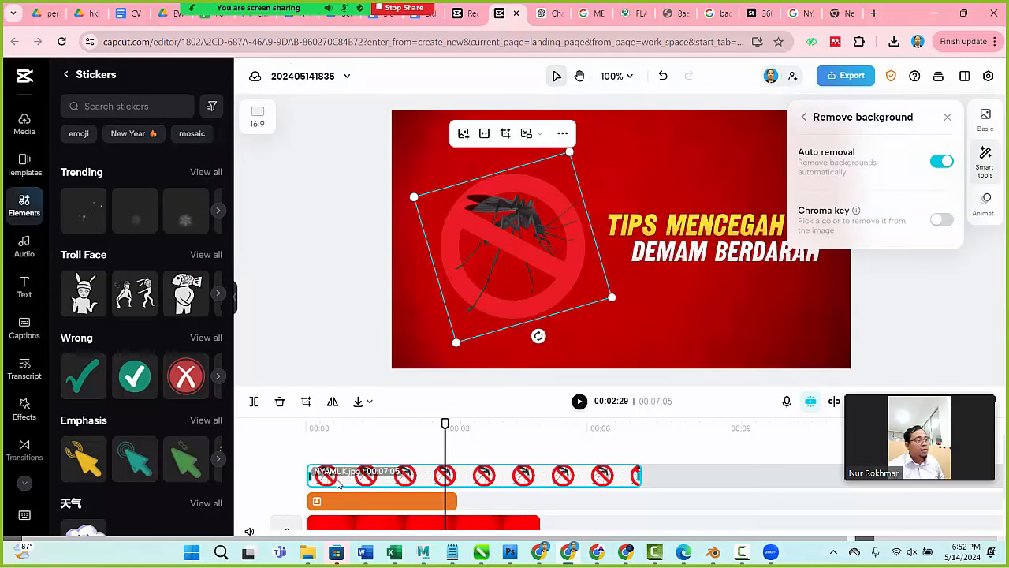
pyautogui.click(946, 119)
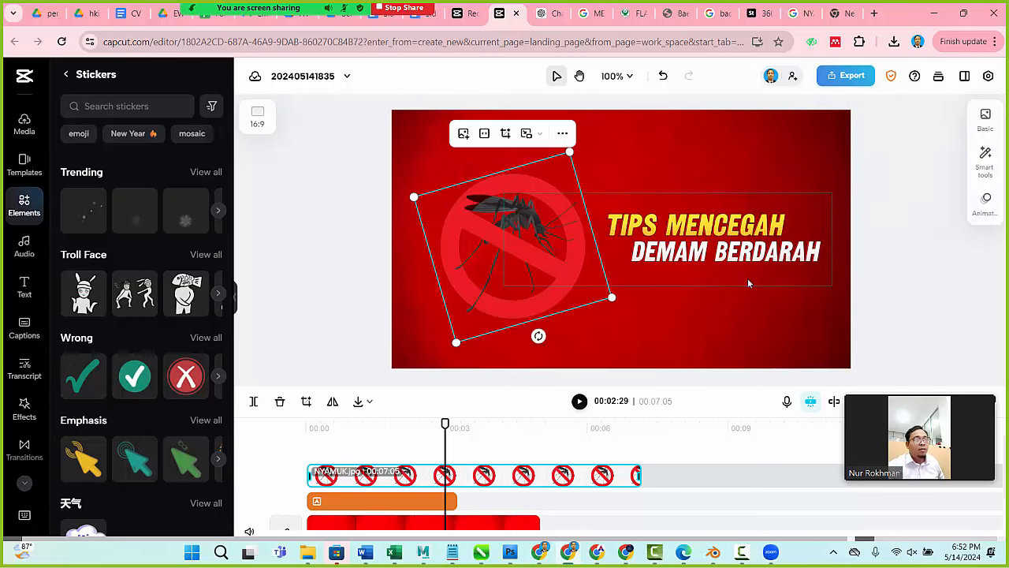
pyautogui.click(984, 203)
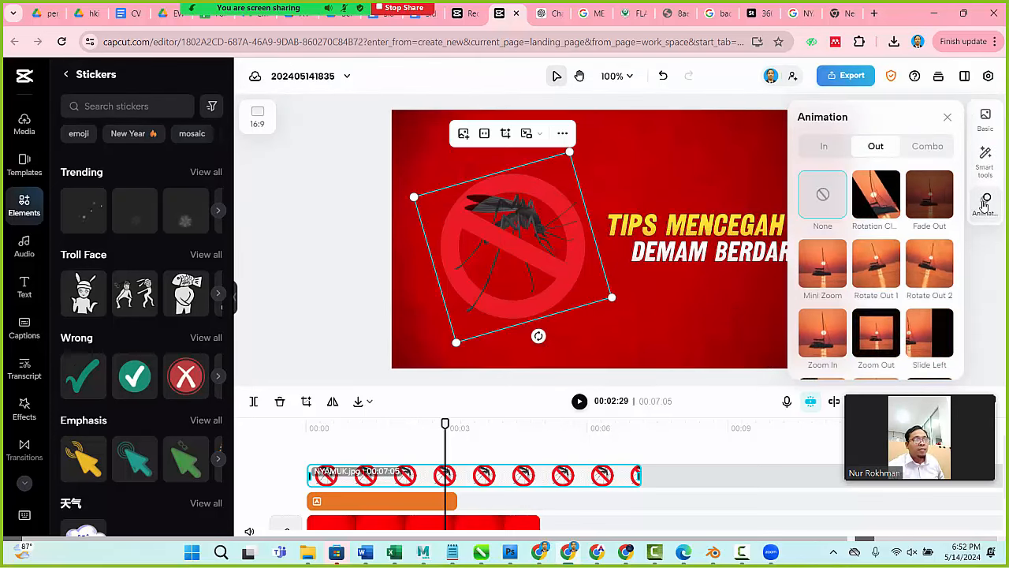
pyautogui.click(985, 204)
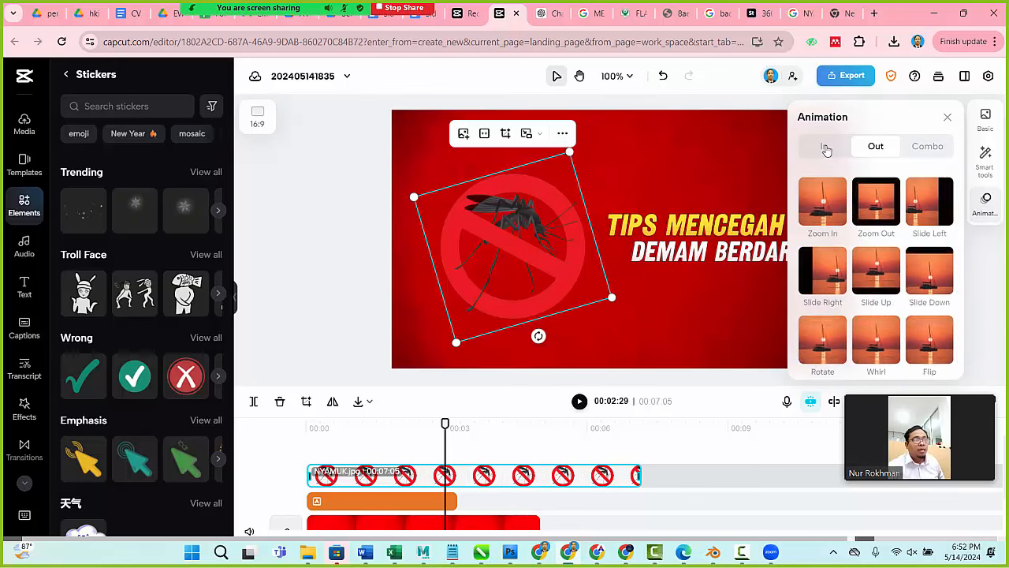
pyautogui.click(824, 147)
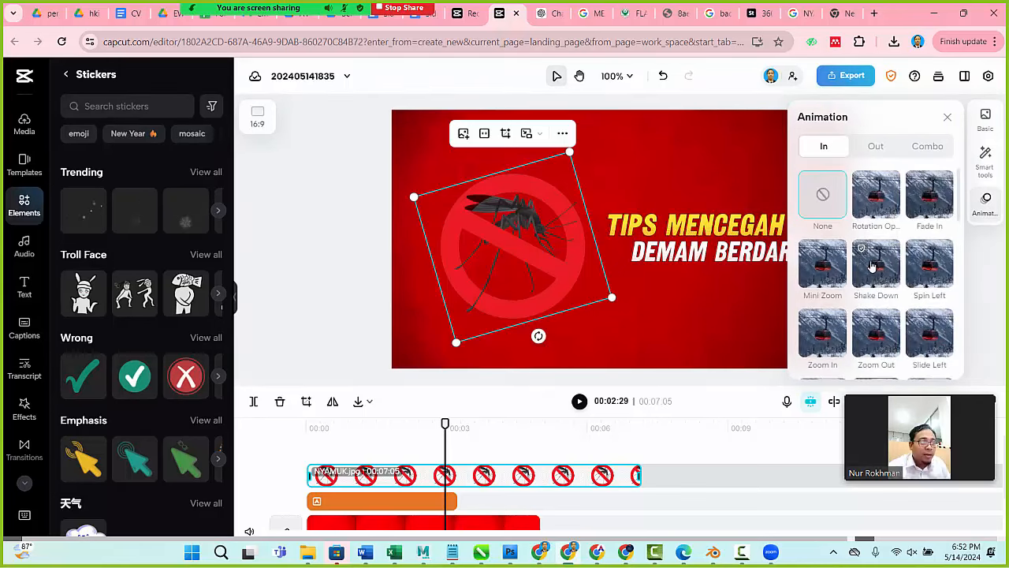
pyautogui.scroll(-3, 868, 295)
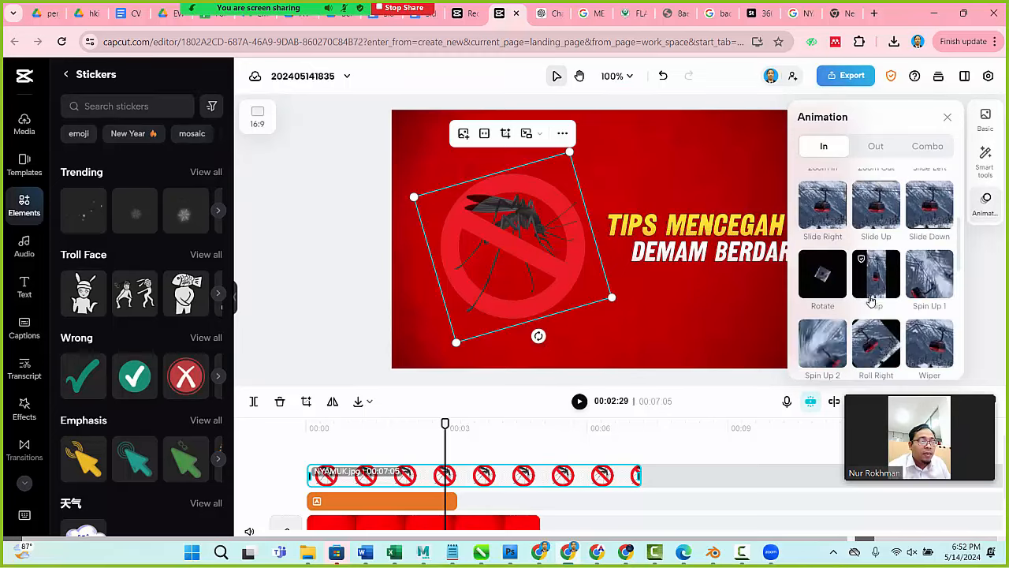
pyautogui.click(824, 279)
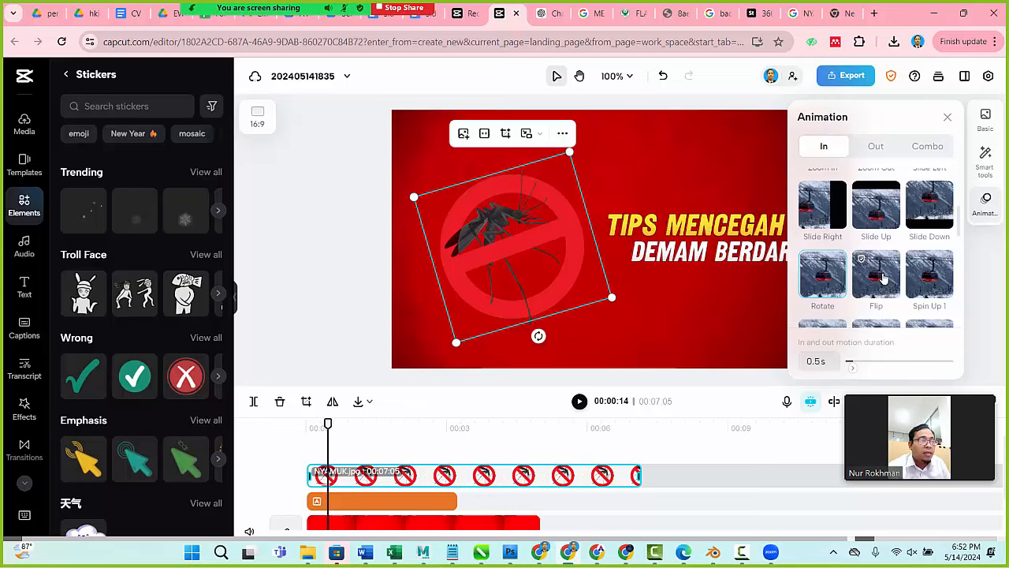
pyautogui.click(883, 278)
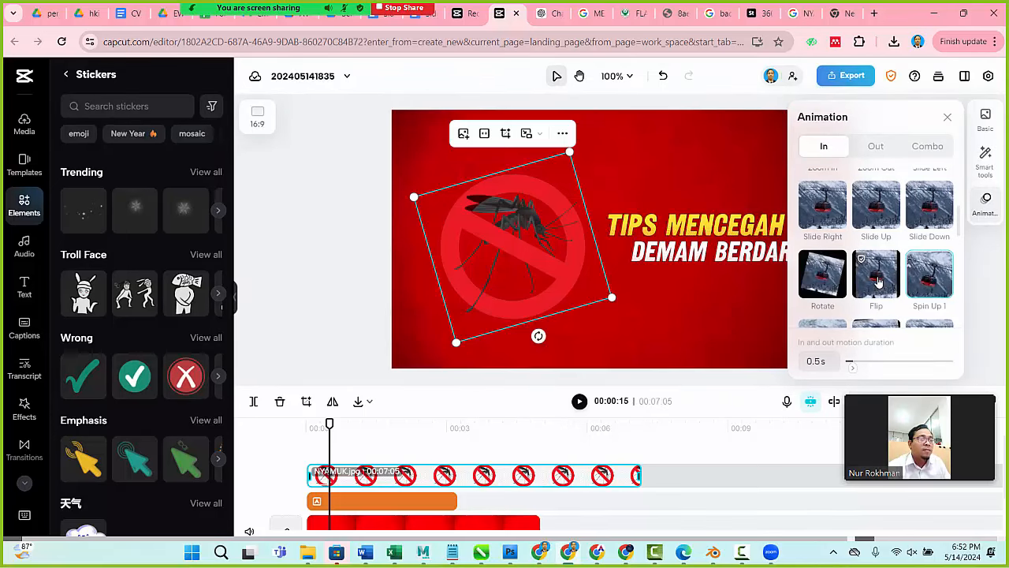
pyautogui.click(878, 282)
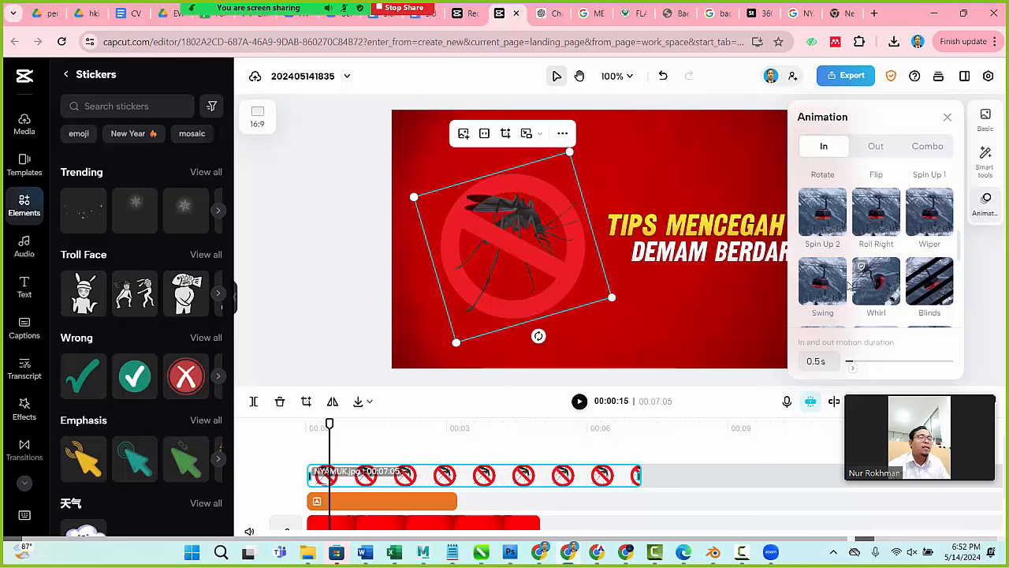
pyautogui.click(836, 285)
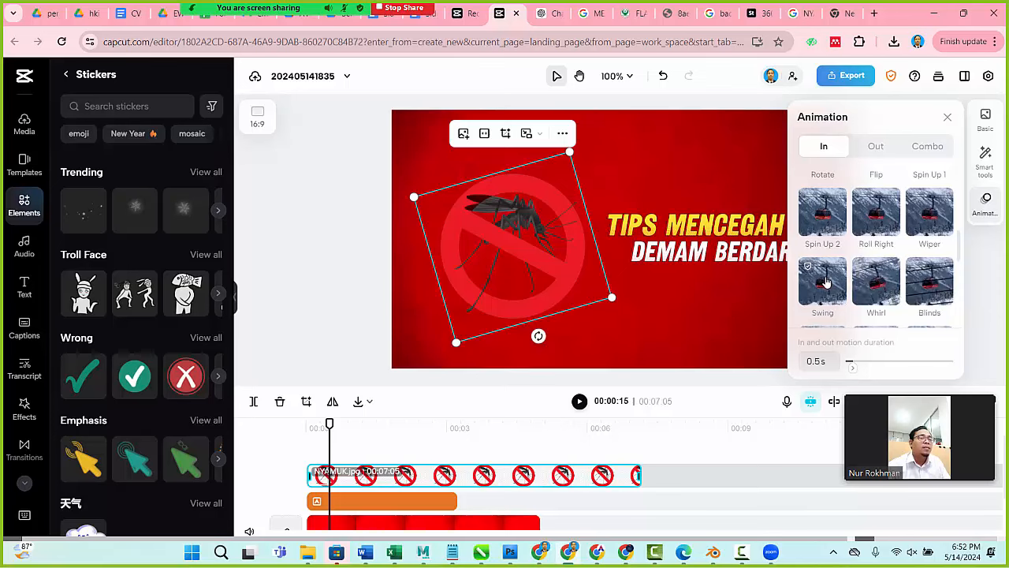
pyautogui.click(368, 220)
# Make the title clip start at about 1 second and extend its end past 7 seconds on the timeline.
pyautogui.click(414, 474)
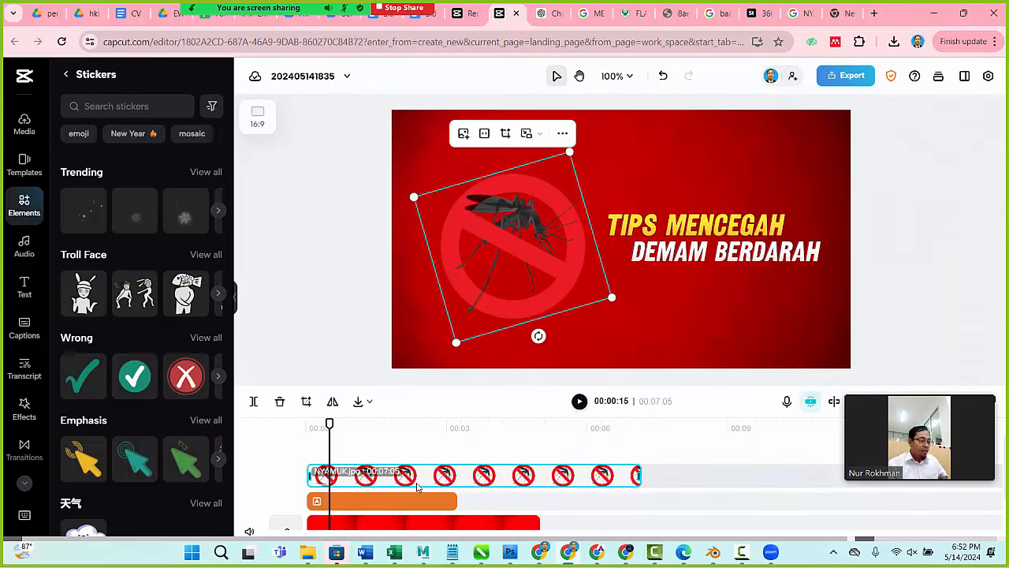
pyautogui.click(400, 501)
pyautogui.moveTo(399, 497); pyautogui.dragTo(651, 500)
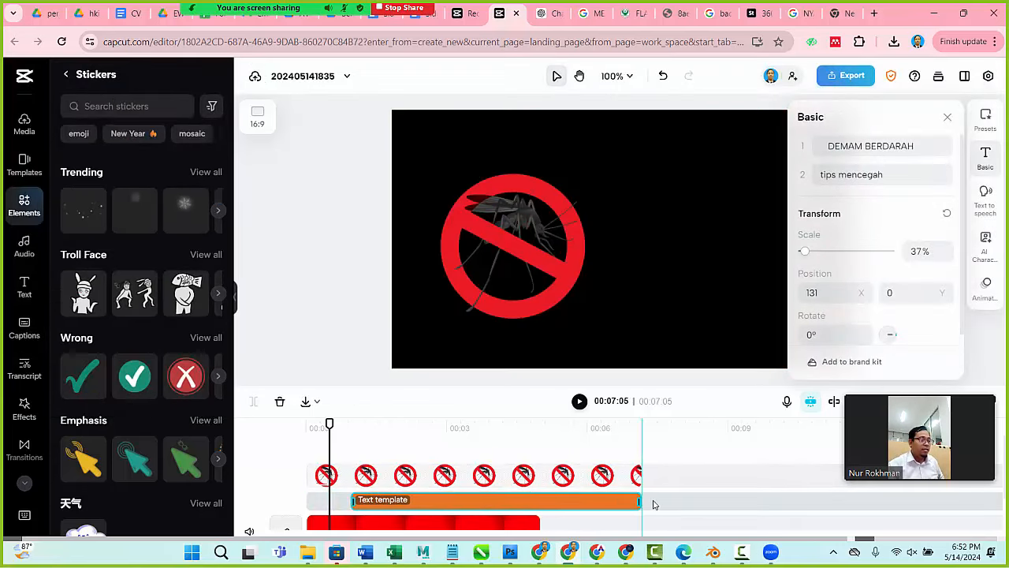
# Trim the mosquito clip to 00:04:18 and the end of the title clip to 00:05:18.
pyautogui.click(535, 481)
pyautogui.moveTo(535, 485); pyautogui.dragTo(521, 484)
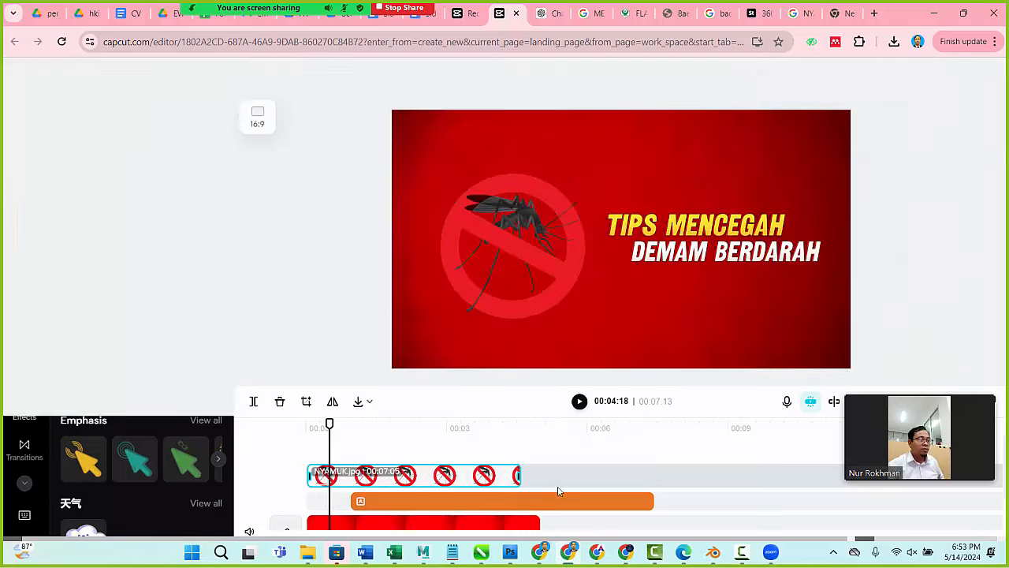
pyautogui.click(603, 505)
pyautogui.moveTo(652, 502); pyautogui.dragTo(568, 506)
# Extend the red background clip to 00:06:09 and preview the video from the start.
pyautogui.click(541, 524)
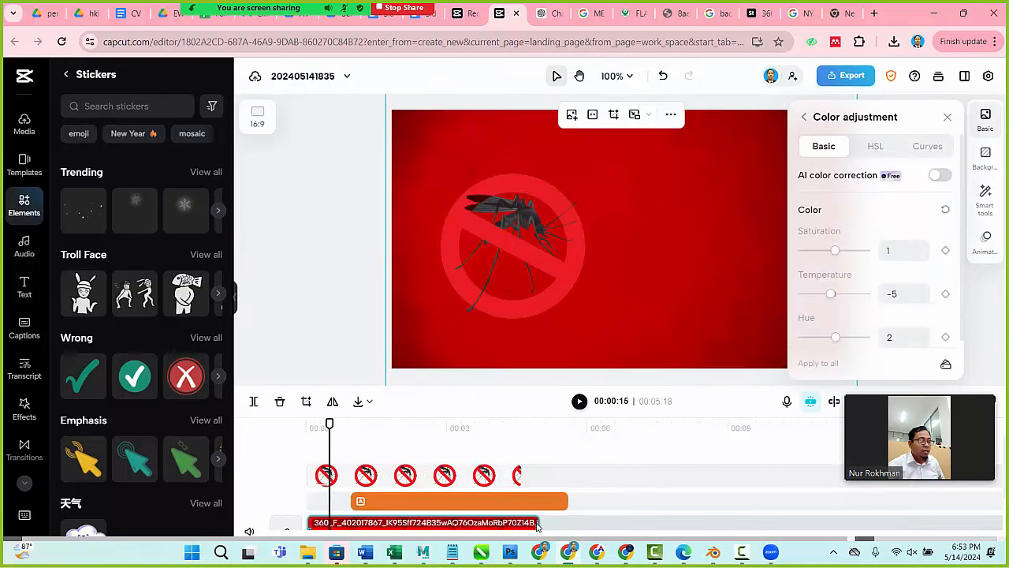
pyautogui.moveTo(538, 527); pyautogui.dragTo(599, 525)
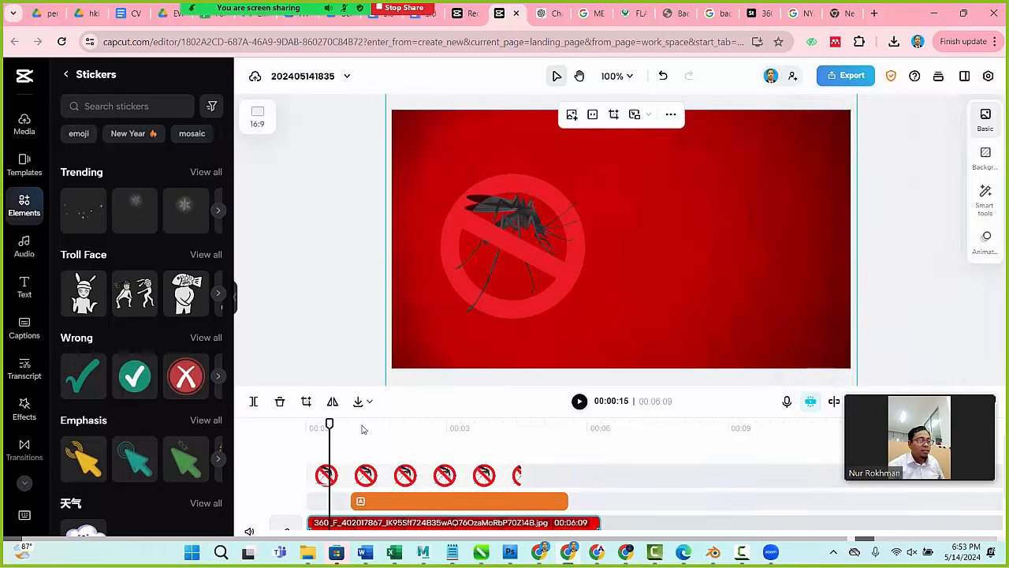
pyautogui.click(309, 425)
pyautogui.click(584, 405)
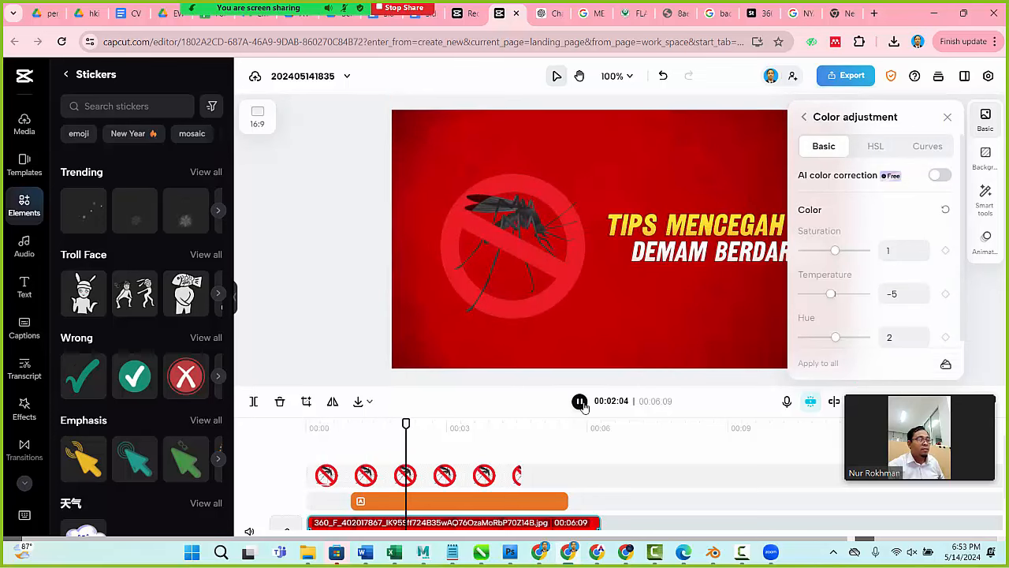
pyautogui.click(579, 403)
# Try the Whirl exit animation on the mosquito image and settle on Flip.
pyautogui.click(442, 475)
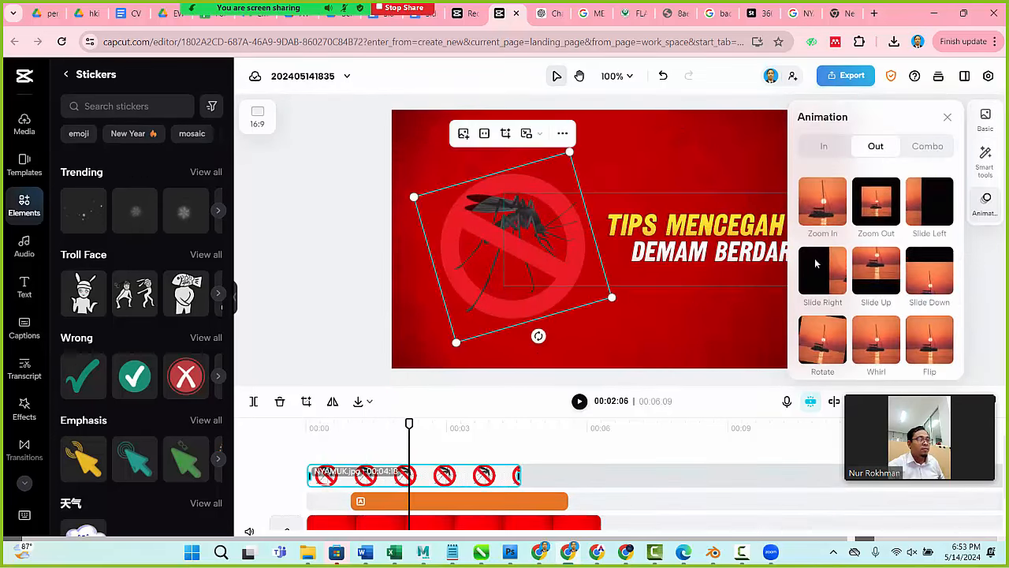
pyautogui.scroll(-1, 875, 311)
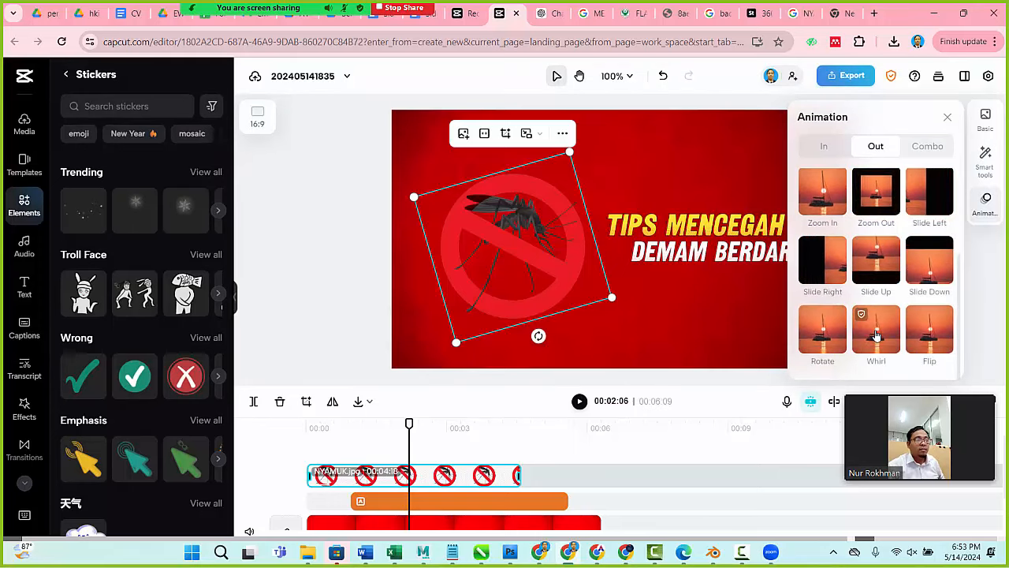
pyautogui.click(875, 335)
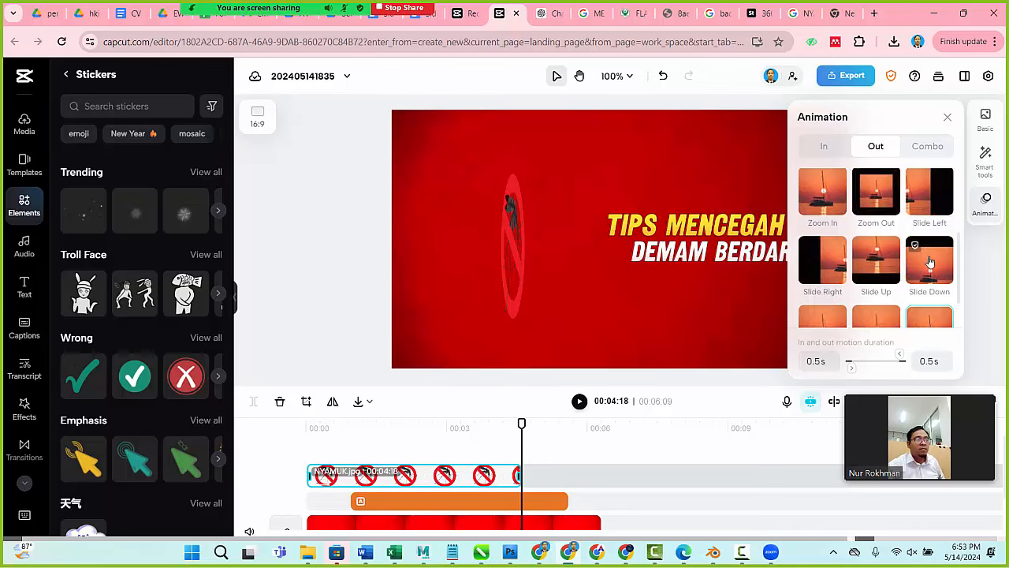
# Apply the Swing entrance animation to the mosquito image and set its entrance duration to 2.9 s.
pyautogui.click(824, 149)
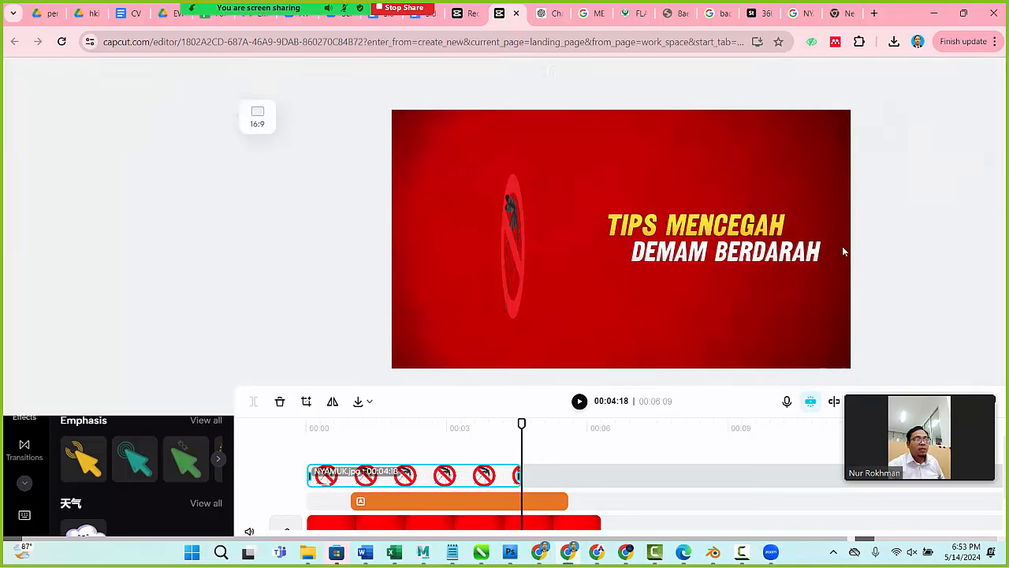
pyautogui.click(822, 276)
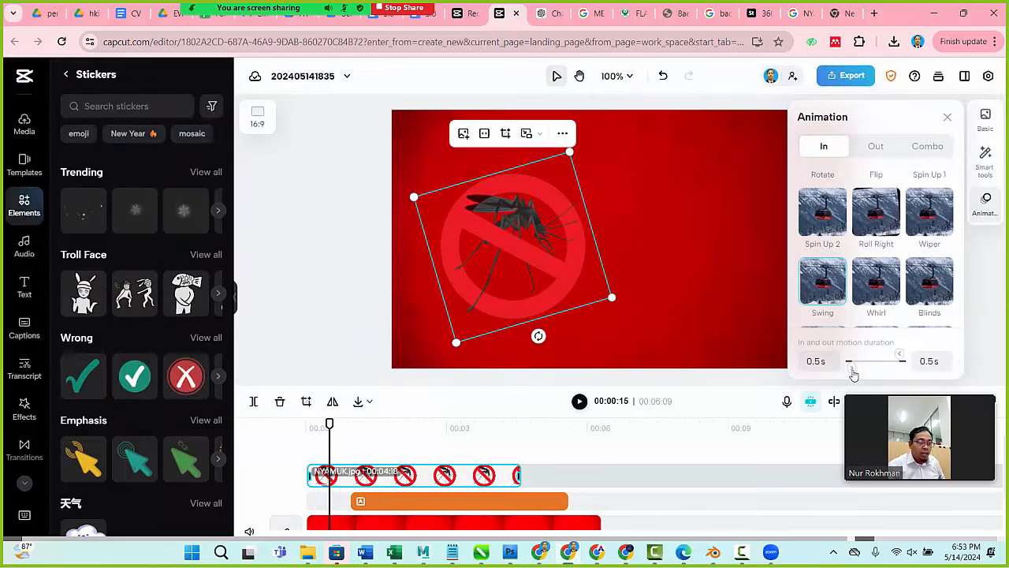
pyautogui.moveTo(852, 364); pyautogui.dragTo(874, 375)
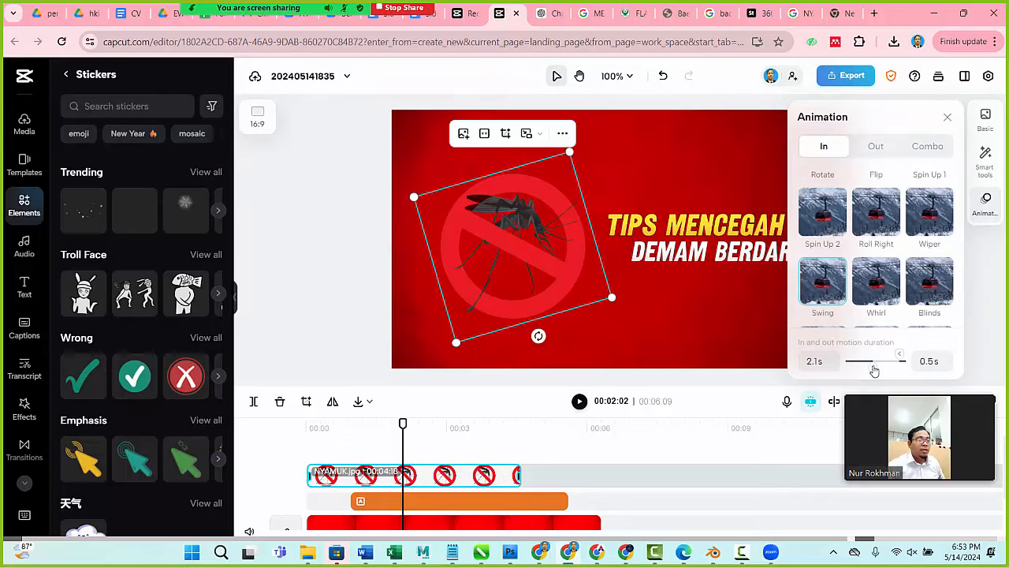
pyautogui.moveTo(873, 370); pyautogui.dragTo(884, 370)
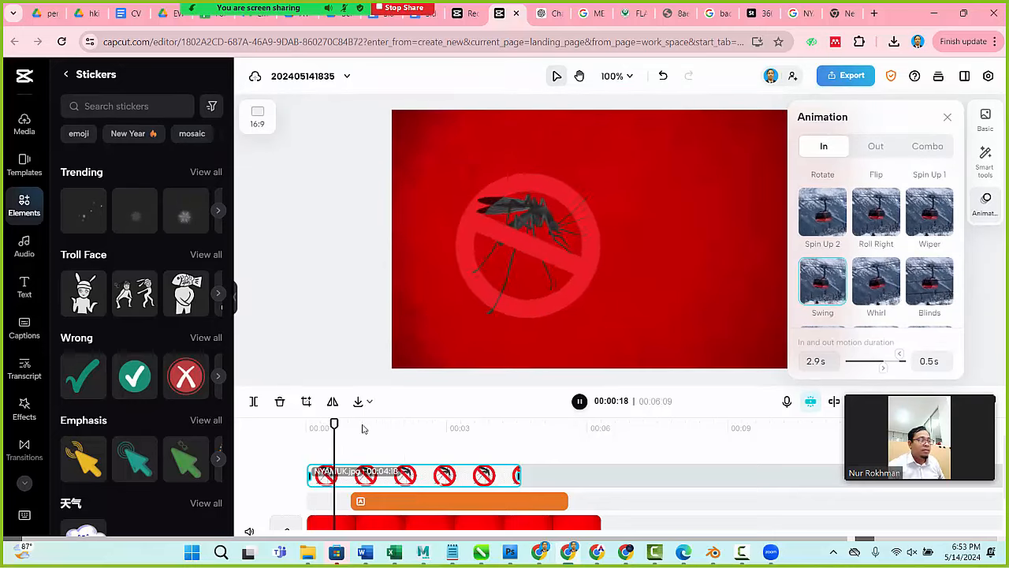
# Set the title's entrance animation duration to 2.1 s and preview the video from the start.
pyautogui.click(702, 259)
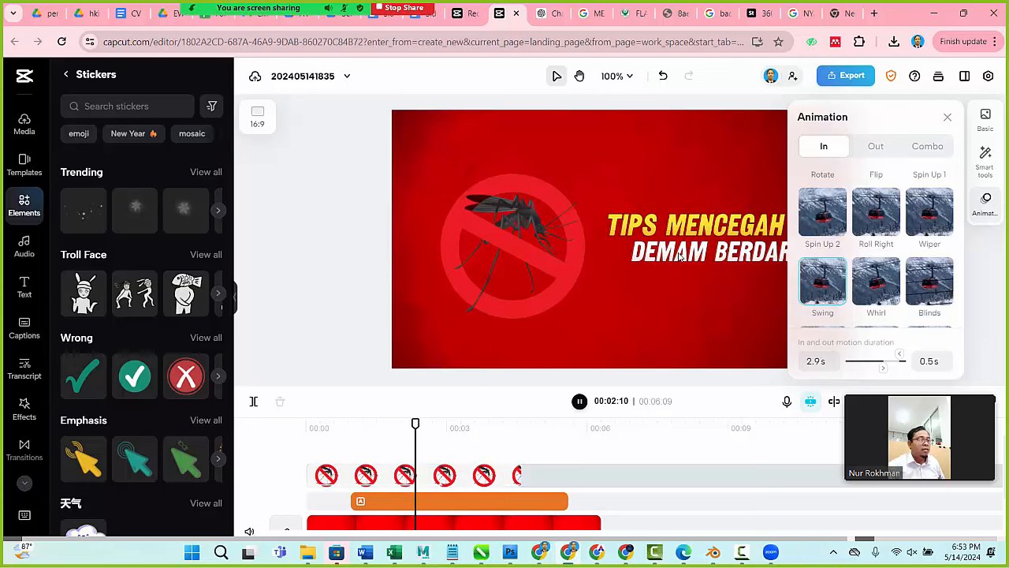
pyautogui.click(712, 259)
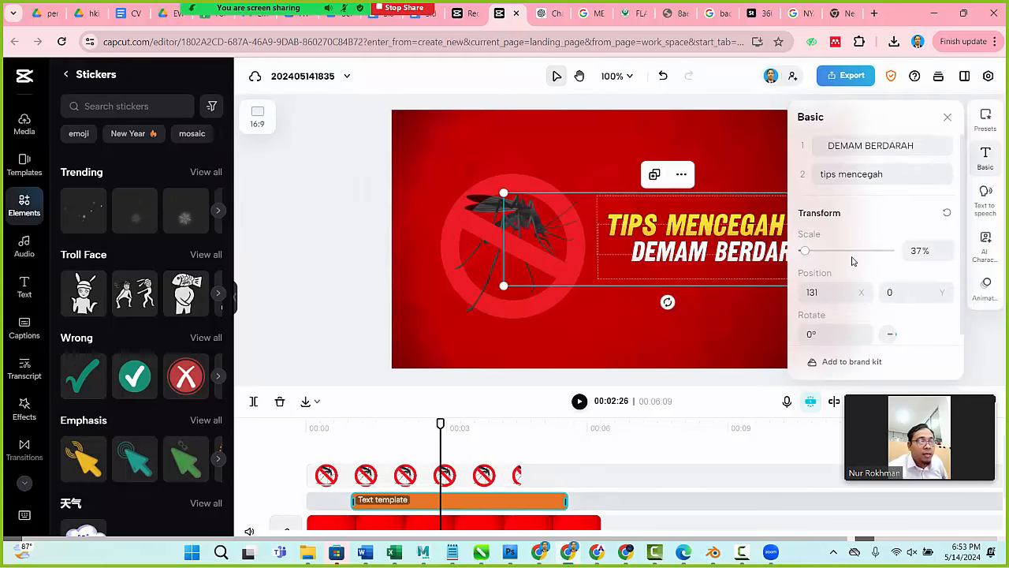
pyautogui.scroll(-1, 851, 259)
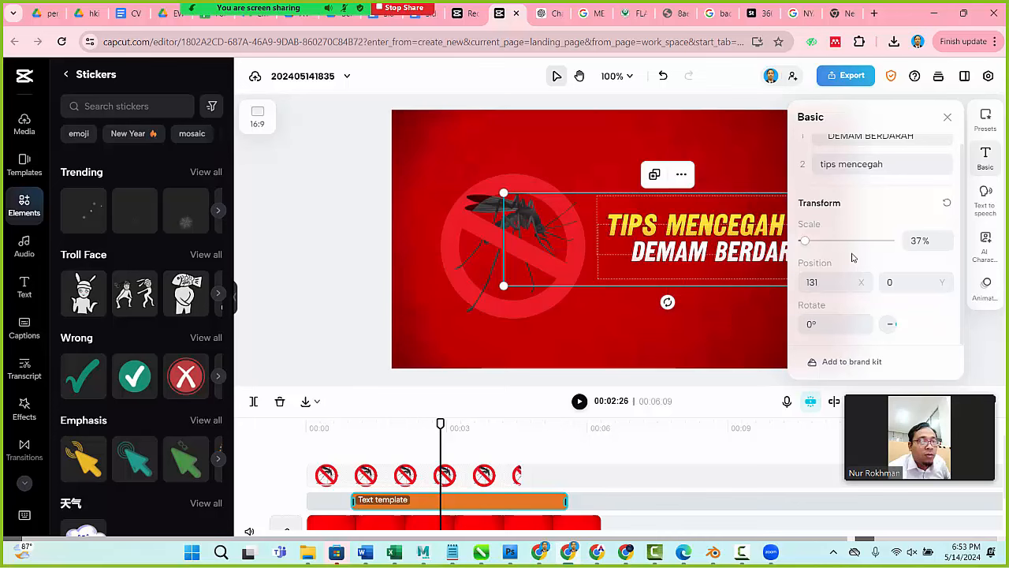
pyautogui.click(986, 289)
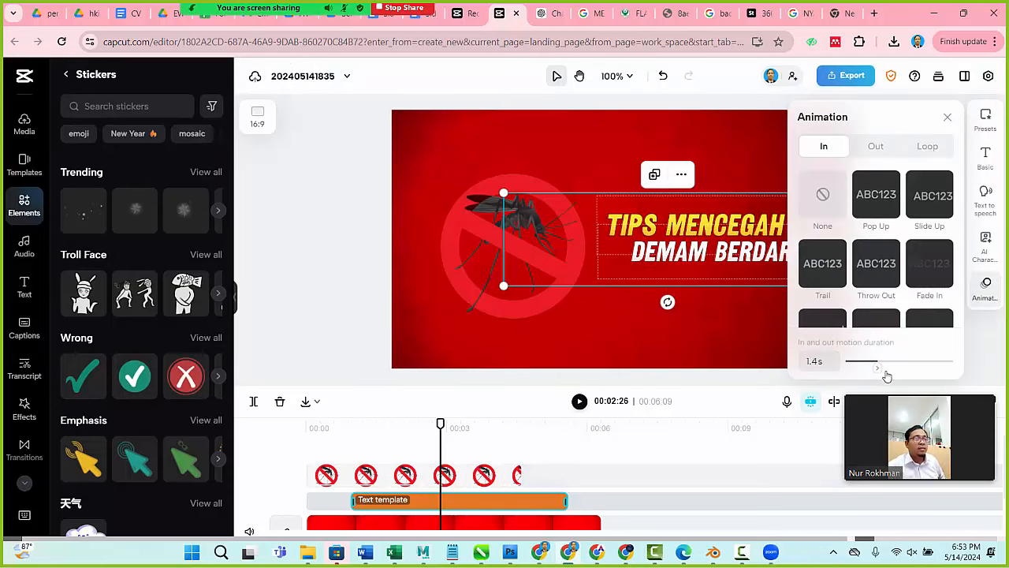
pyautogui.click(310, 429)
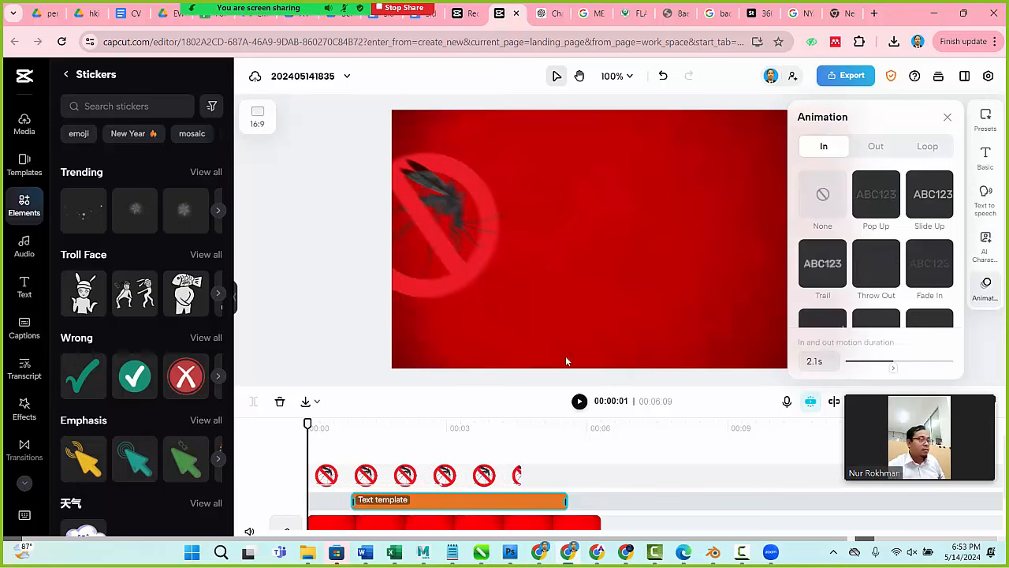
pyautogui.click(579, 402)
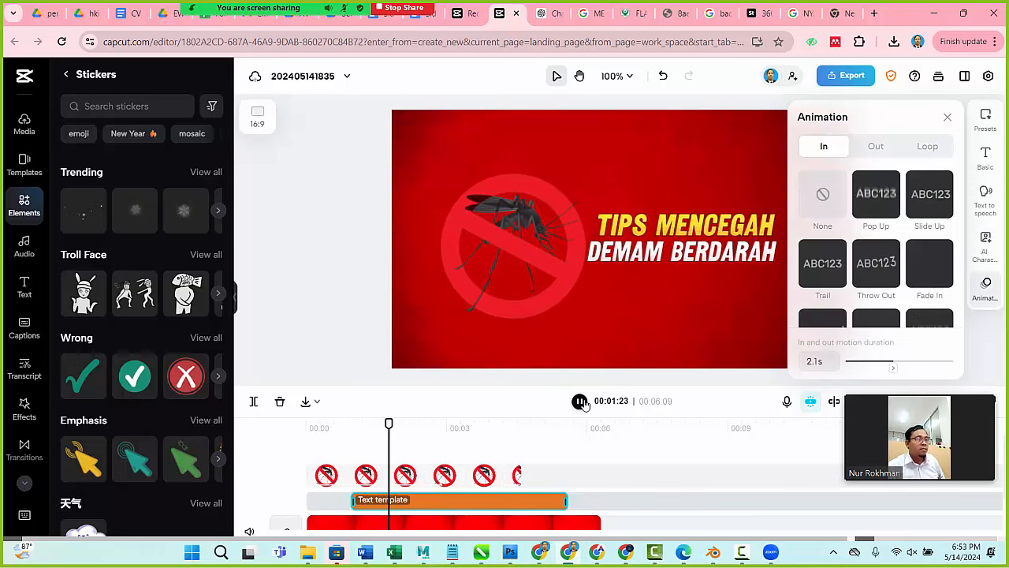
pyautogui.click(372, 220)
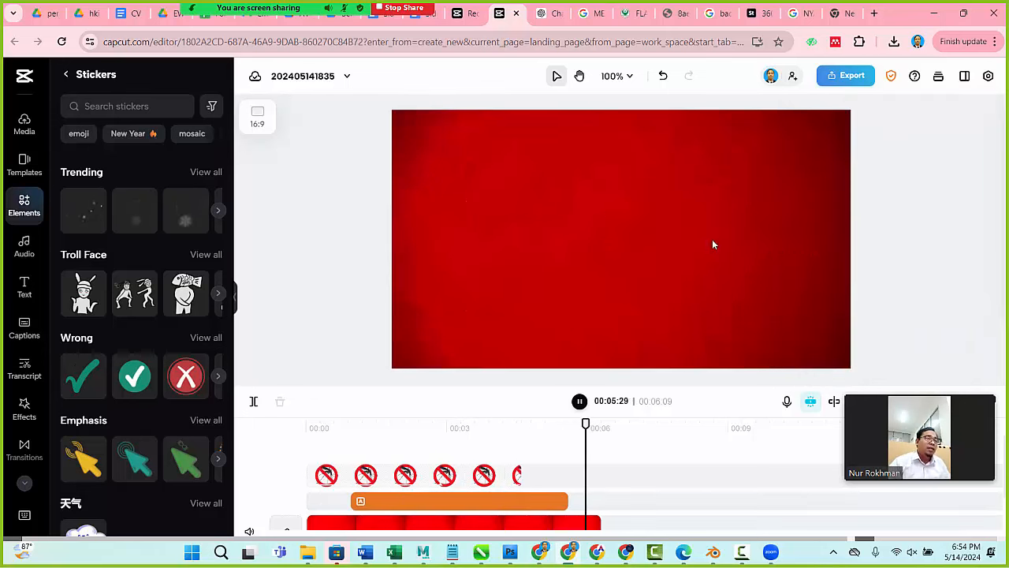
# Go to 00:03:06 and move the mosquito image slightly left, away from the title.
pyautogui.click(458, 425)
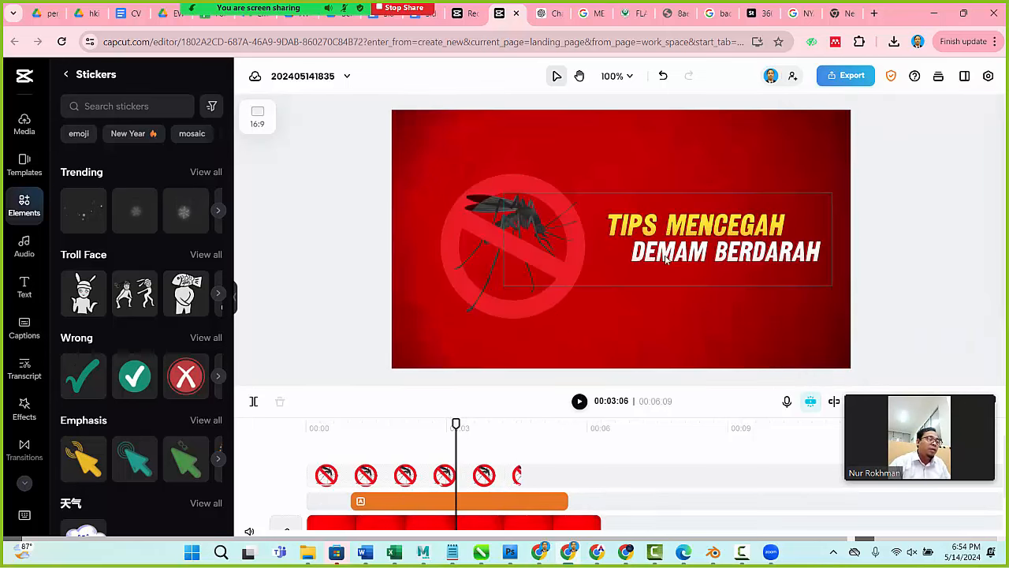
pyautogui.click(510, 231)
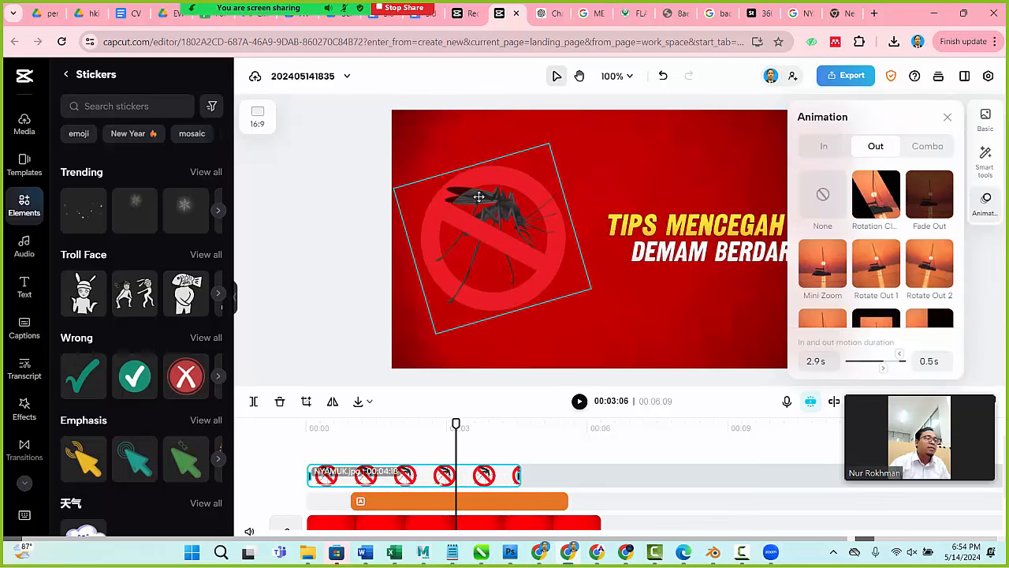
# Remove the leading spaces before DEMAM BERDARAH in the title text so both lines align.
pyautogui.click(646, 205)
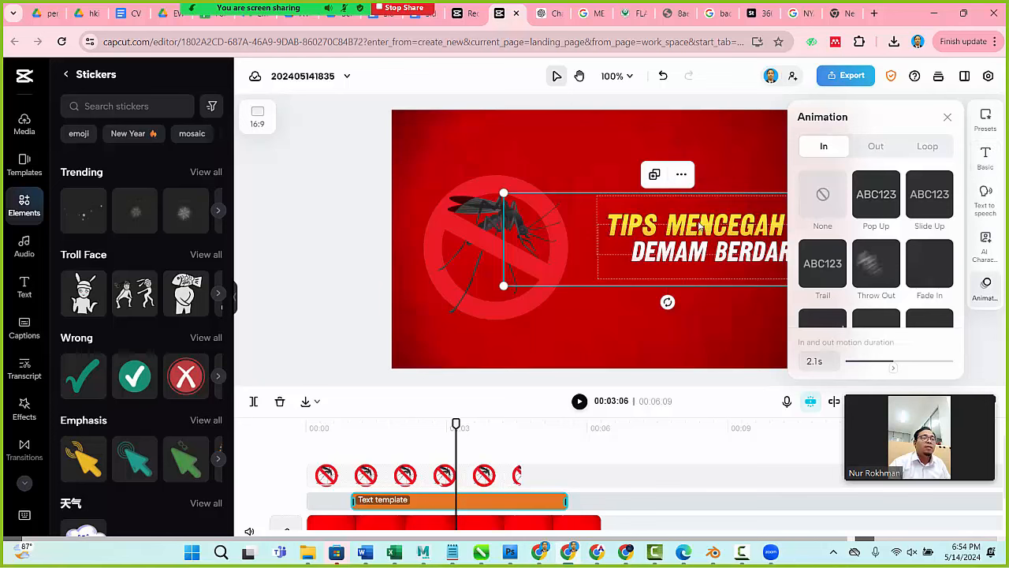
pyautogui.click(947, 116)
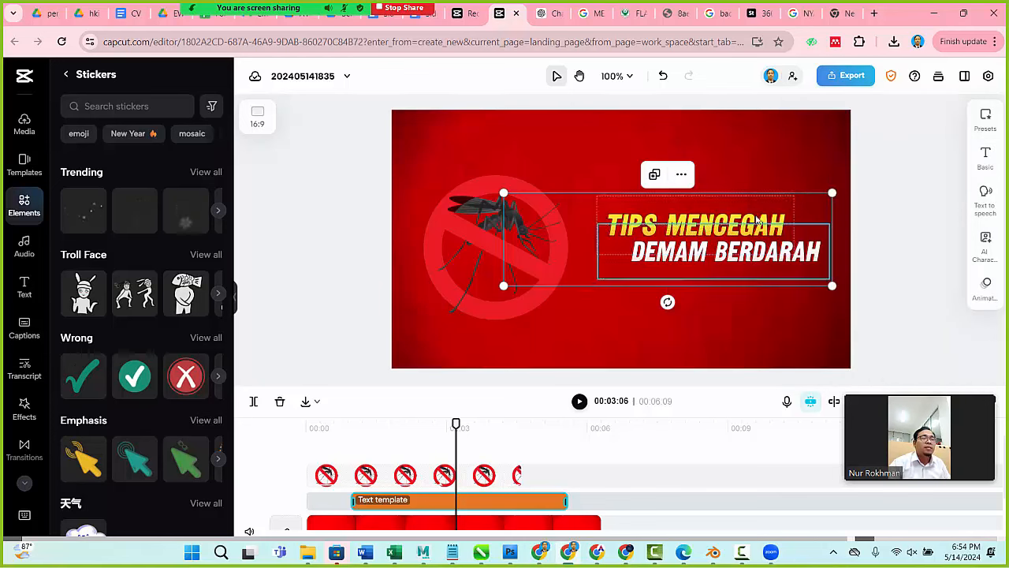
pyautogui.click(986, 286)
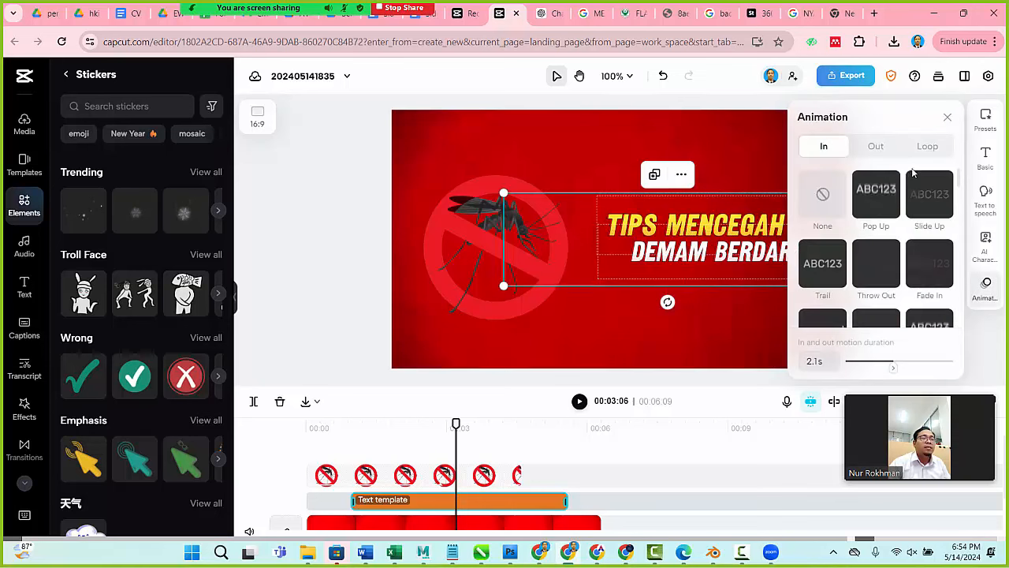
pyautogui.click(990, 156)
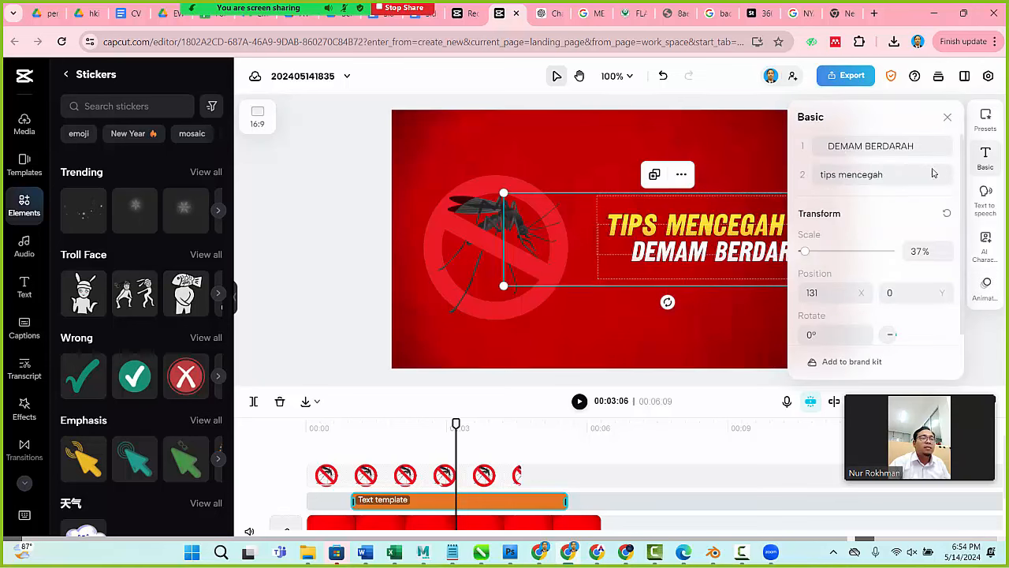
pyautogui.click(831, 148)
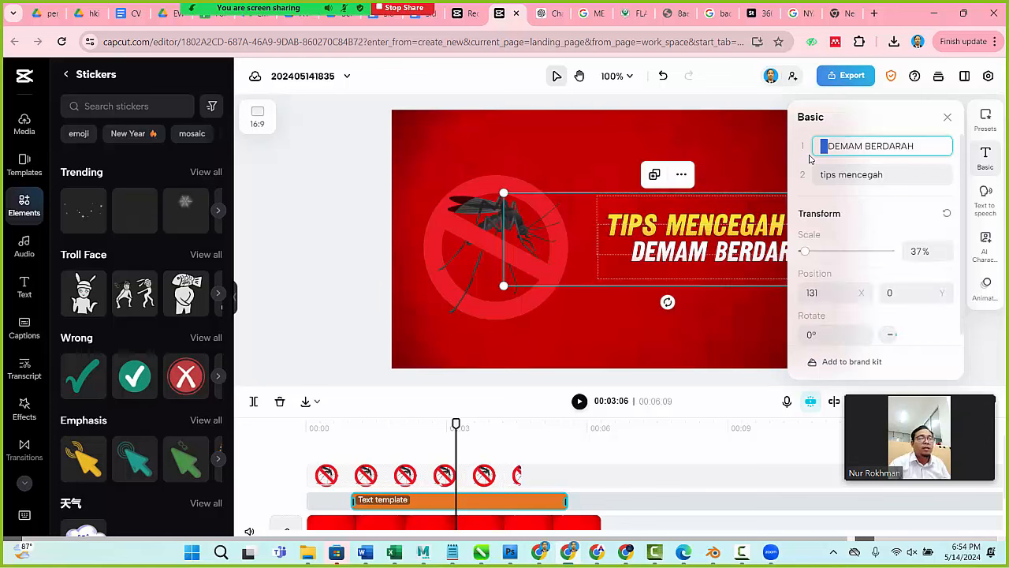
pyautogui.press('BackSpace')
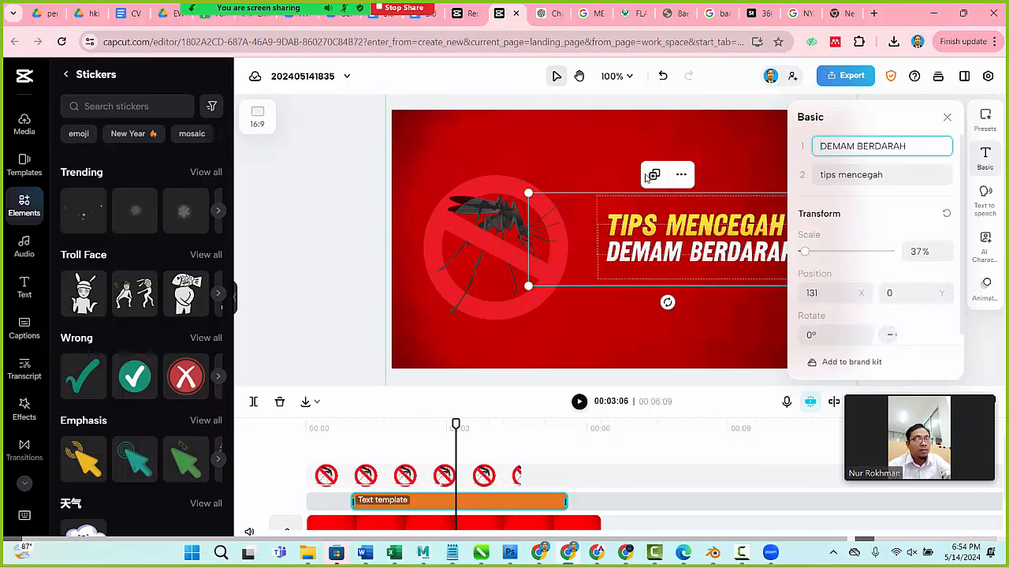
# Shift the title left to X position 90 and nudge the mosquito image slightly right.
pyautogui.click(365, 174)
pyautogui.click(647, 247)
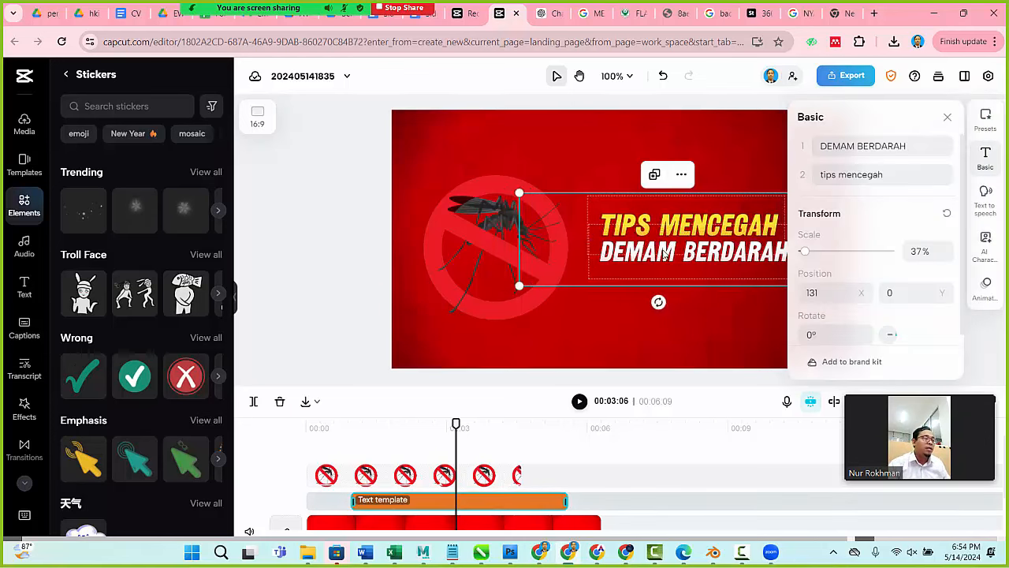
pyautogui.click(494, 203)
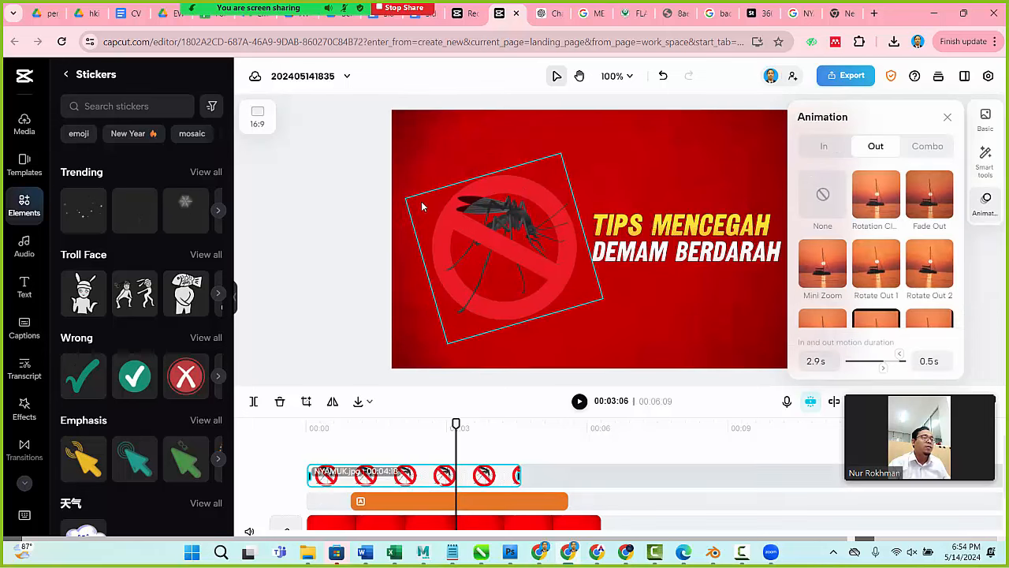
pyautogui.click(422, 491)
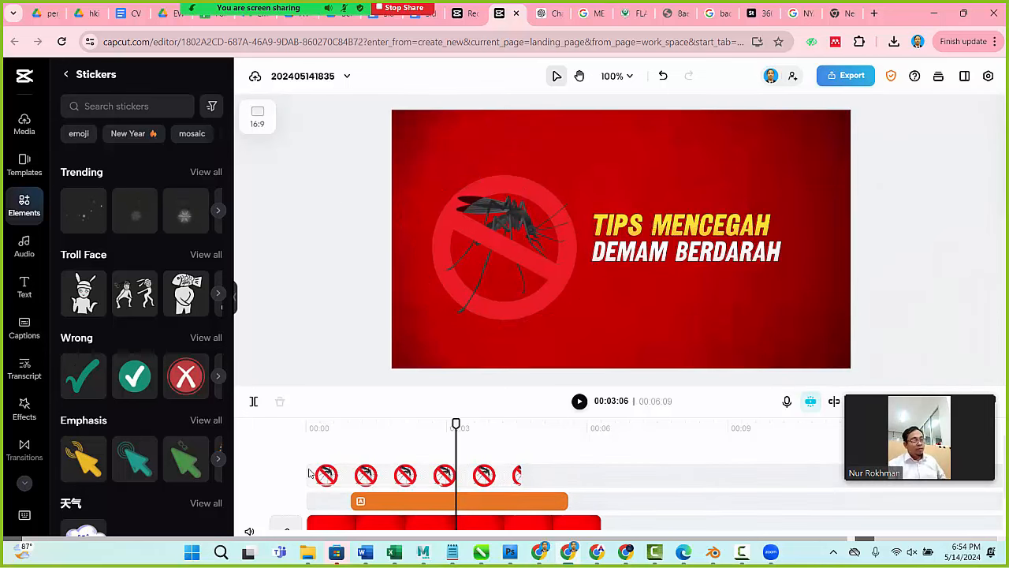
# Collapse the stickers library and enlarge the title slightly on the canvas.
pyautogui.click(763, 231)
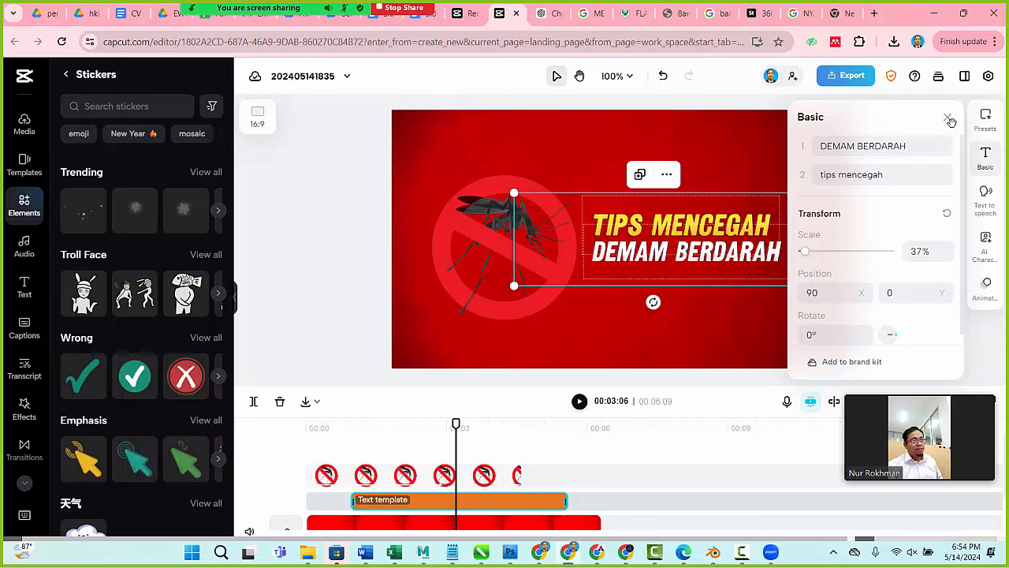
pyautogui.click(234, 303)
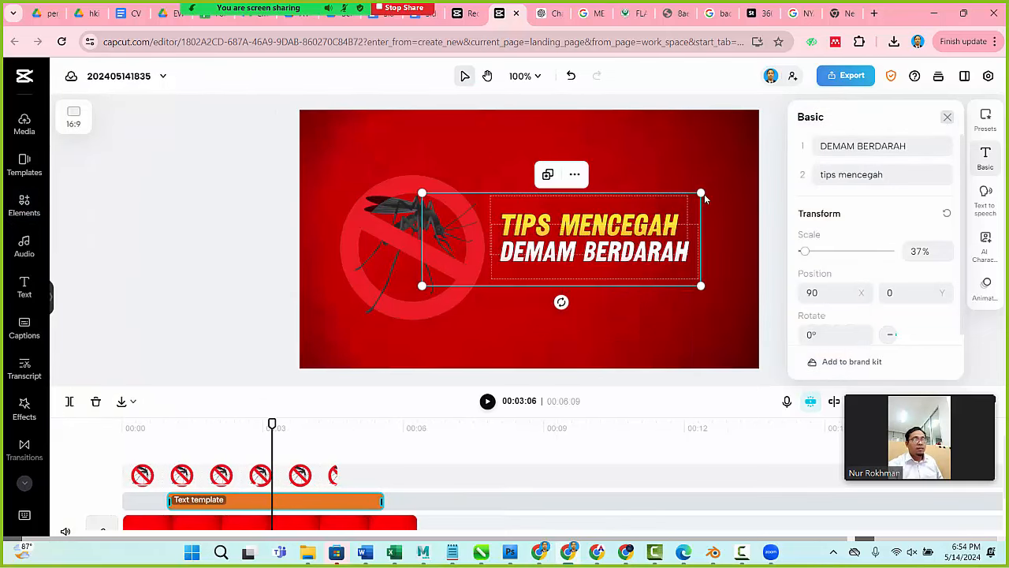
pyautogui.moveTo(704, 194); pyautogui.dragTo(720, 186)
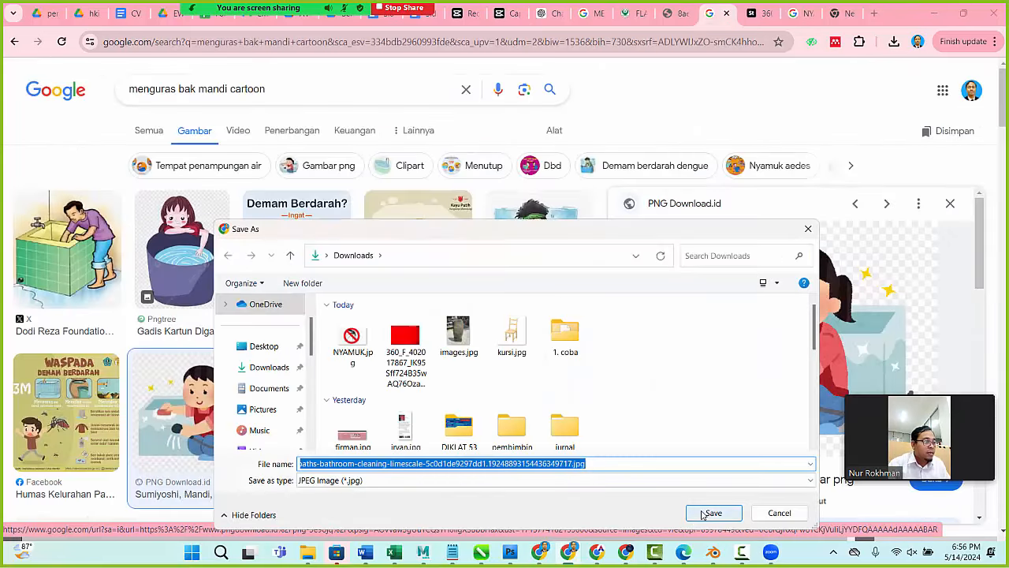
# Save the bathtub-cleaning cartoon to Downloads as a JPEG named menguras.
pyautogui.write('menguras')
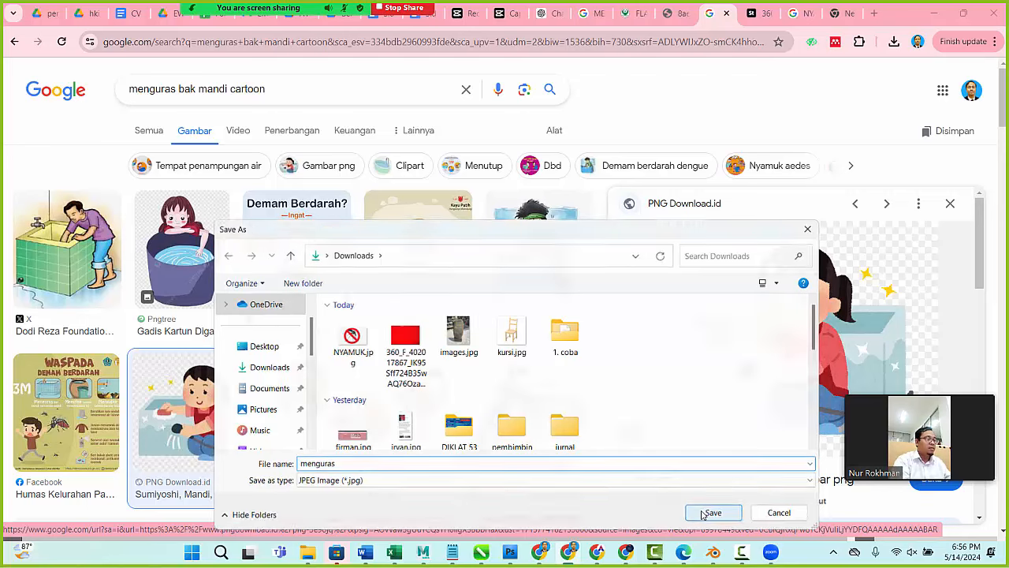
pyautogui.click(711, 513)
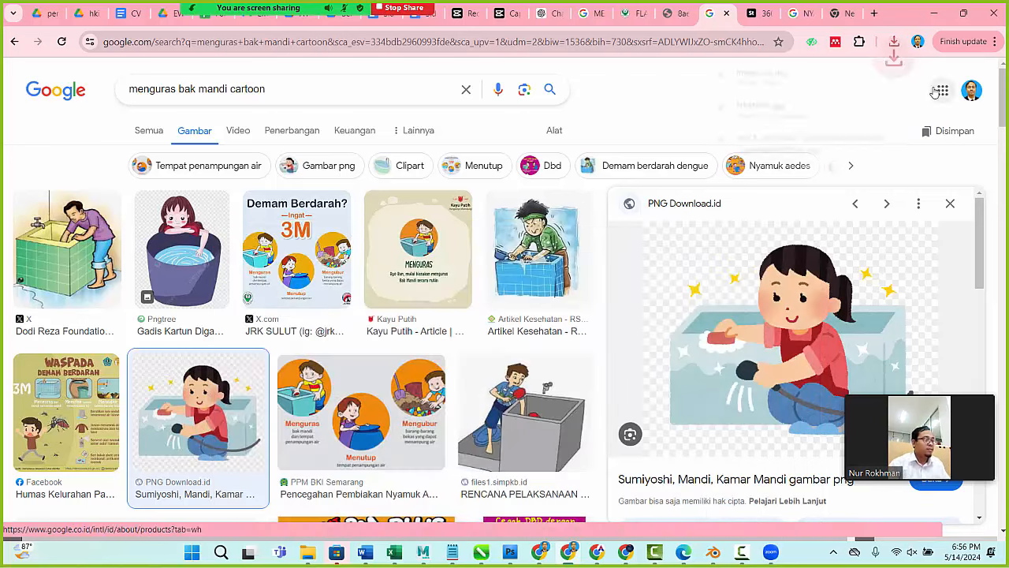
# Switch to the CapCut project and upload menguras.jpg from Downloads to its media library.
pyautogui.click(507, 14)
pyautogui.click(24, 123)
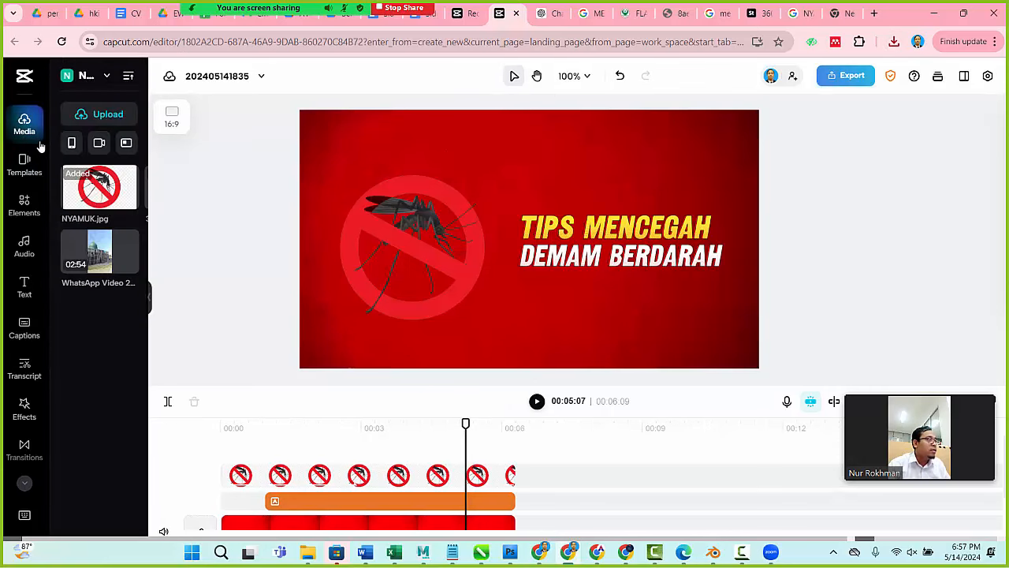
pyautogui.moveTo(103, 118)
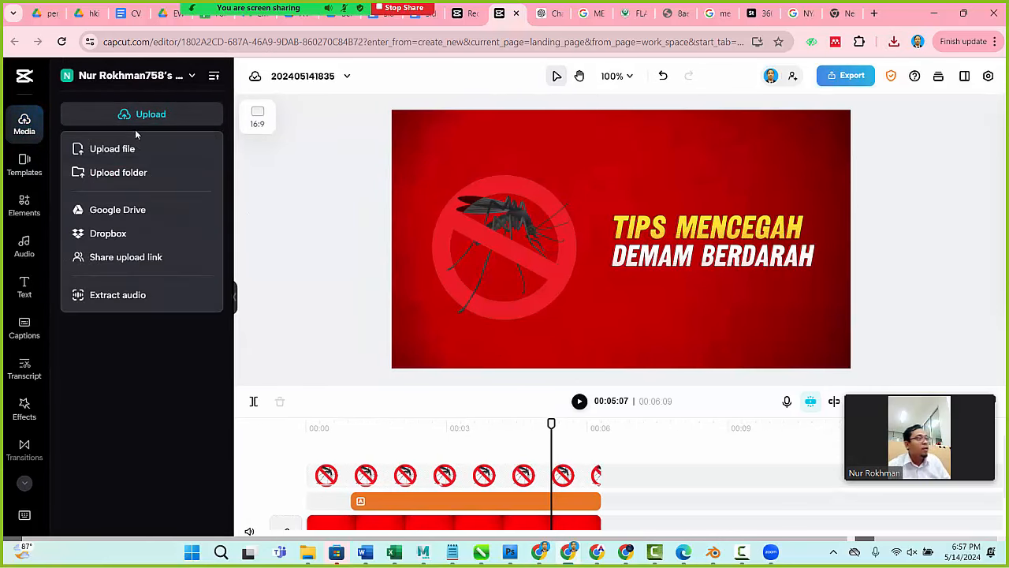
pyautogui.click(136, 150)
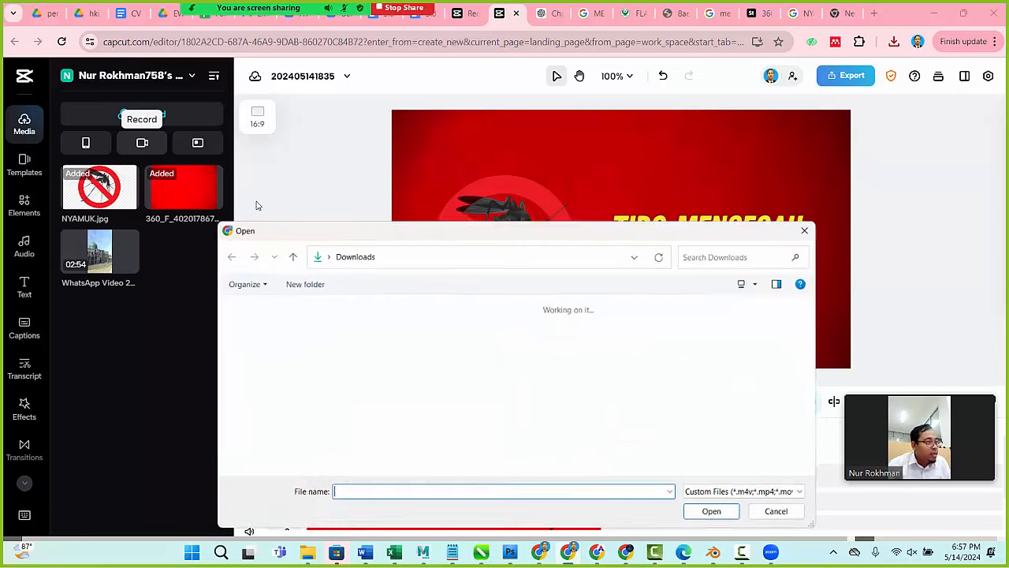
pyautogui.doubleClick(359, 345)
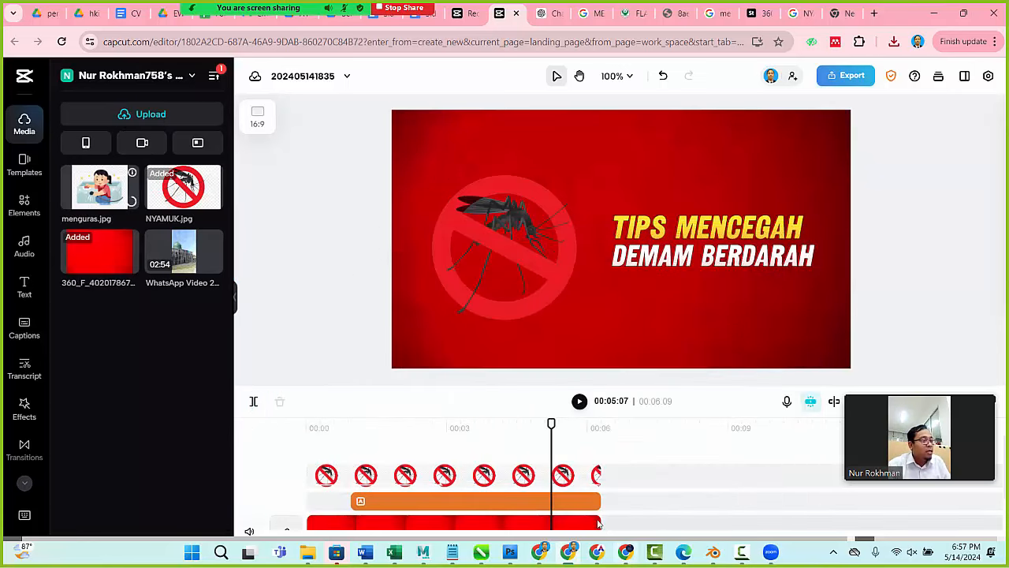
# Extend the red background clip to 00:09:10 and place menguras.jpg just after the mosquito clip on its track.
pyautogui.click(598, 523)
pyautogui.moveTo(598, 527); pyautogui.dragTo(741, 526)
pyautogui.moveTo(99, 189); pyautogui.dragTo(651, 477)
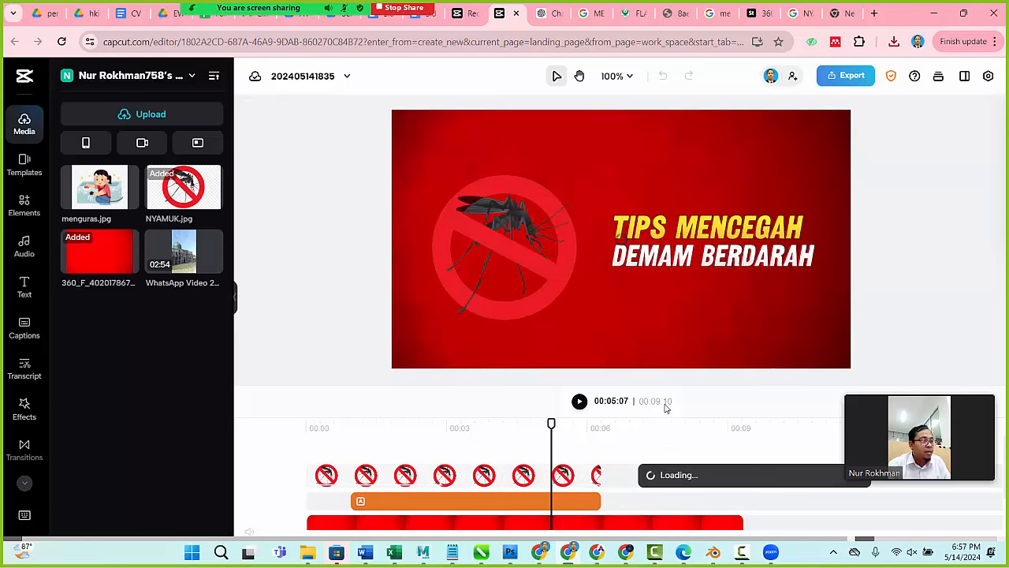
pyautogui.moveTo(663, 474); pyautogui.dragTo(633, 476)
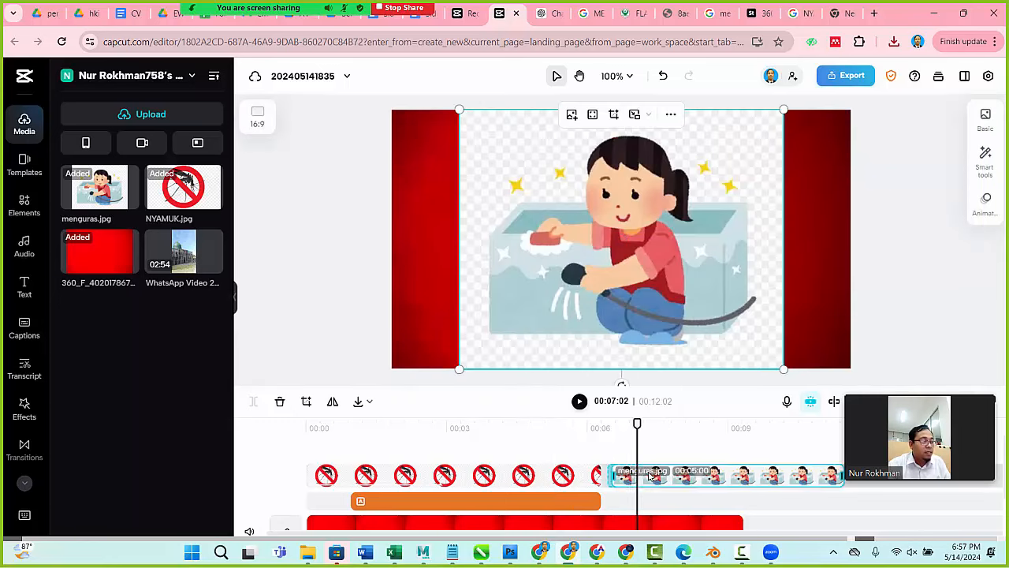
# Remove the background of the menguras.jpg clip with the Smart tools' automatic removal.
pyautogui.click(307, 260)
pyautogui.click(660, 267)
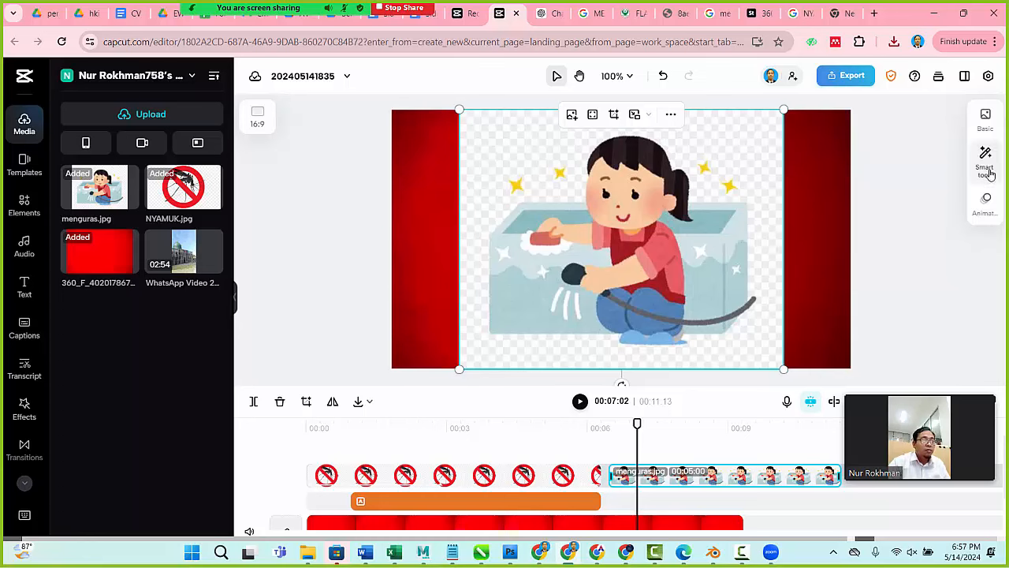
pyautogui.click(985, 166)
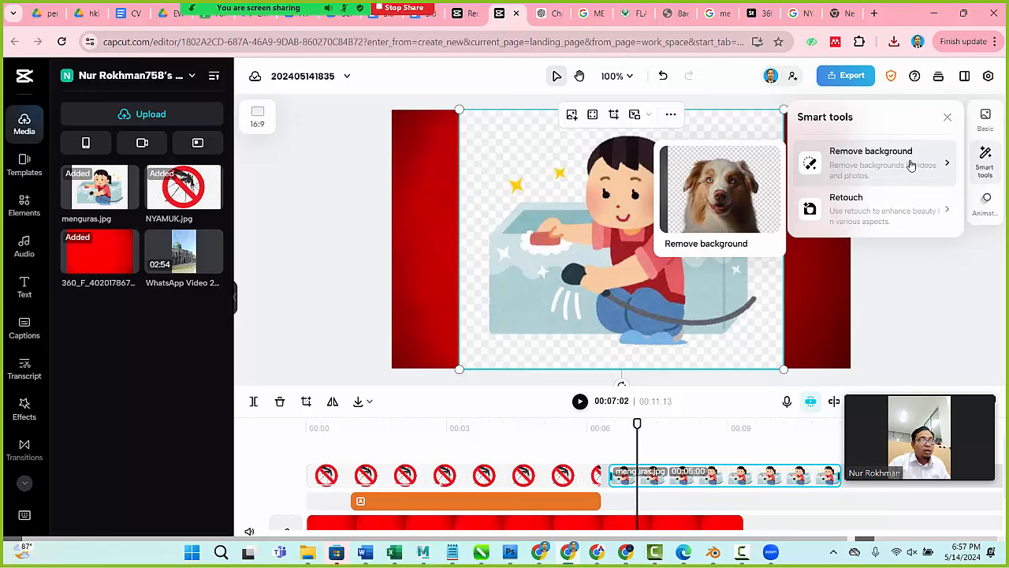
pyautogui.click(915, 165)
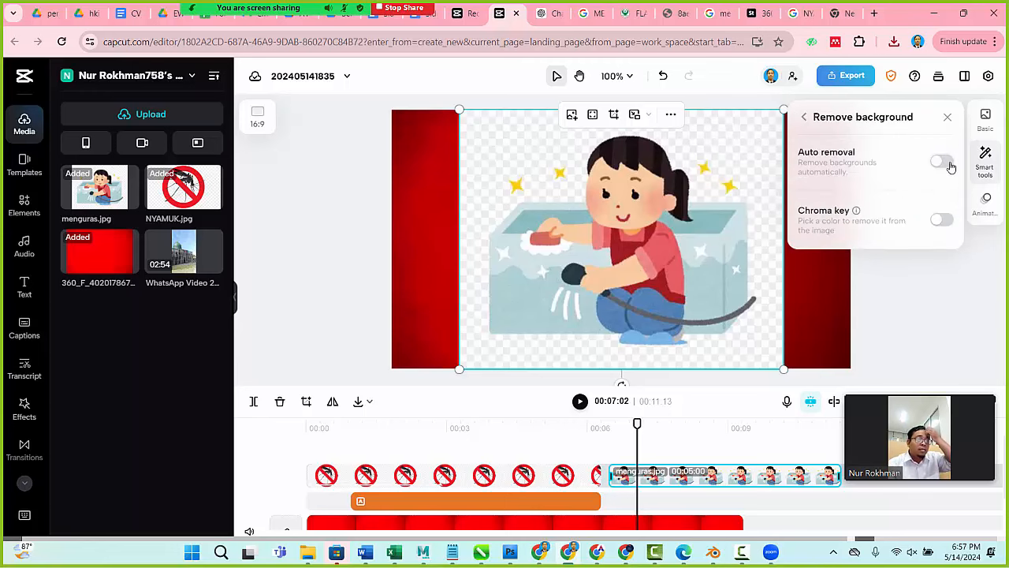
pyautogui.click(940, 162)
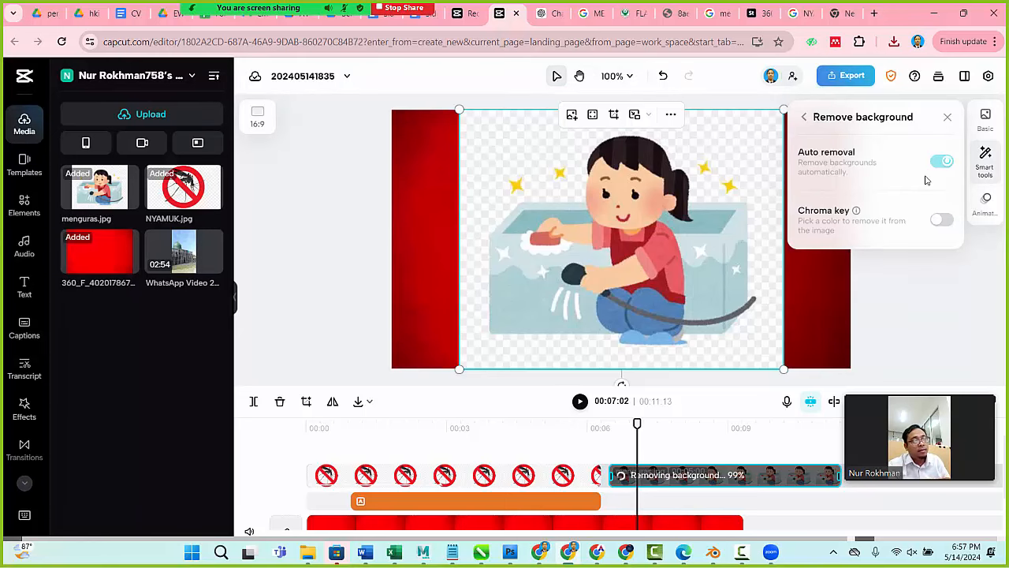
pyautogui.click(357, 213)
# Shrink the cut-out bathtub-cleaning image to a bit over half its size and move it to the right side of the canvas.
pyautogui.click(708, 231)
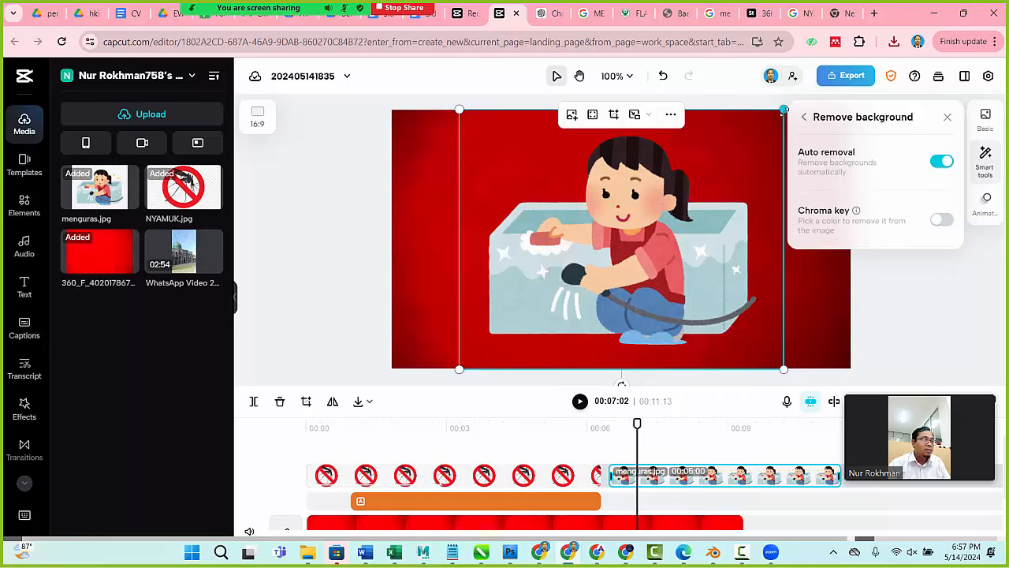
pyautogui.moveTo(783, 110); pyautogui.dragTo(653, 213)
pyautogui.moveTo(590, 302); pyautogui.dragTo(753, 280)
pyautogui.click(349, 263)
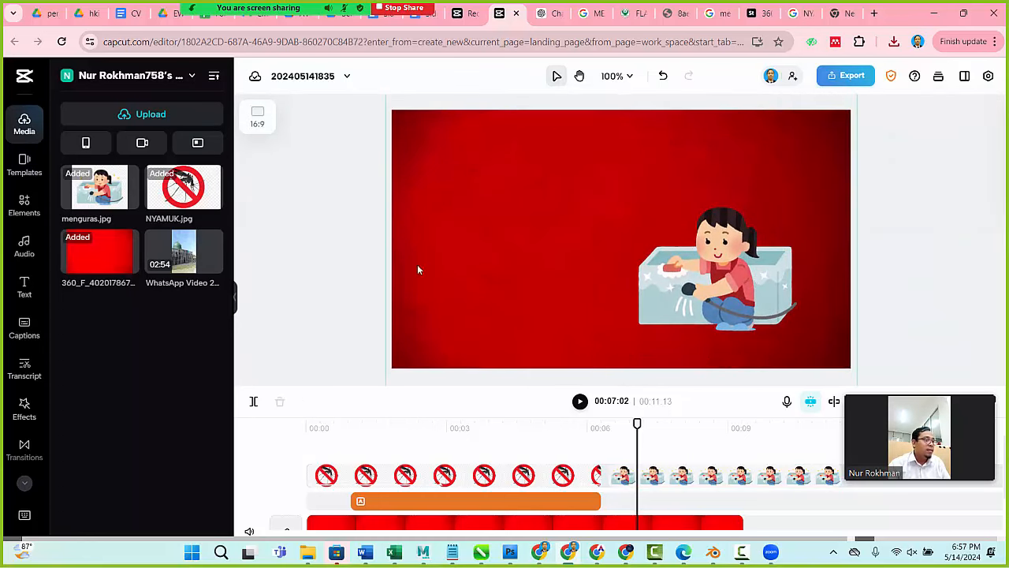
# Add the "THE MOMENT" text template from the Trending collection at the playhead position.
pyautogui.click(26, 286)
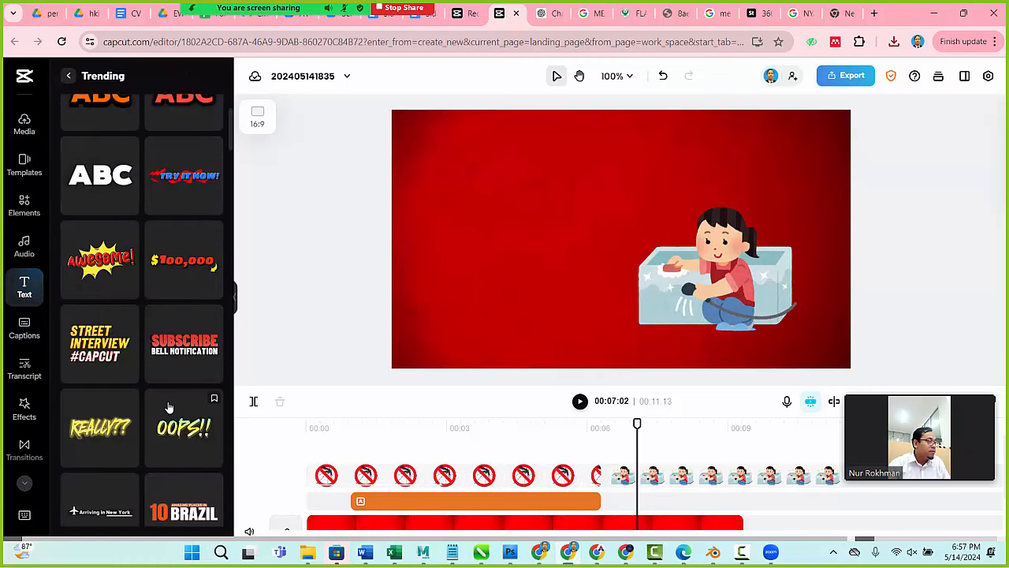
pyautogui.scroll(-7, 169, 406)
pyautogui.click(99, 406)
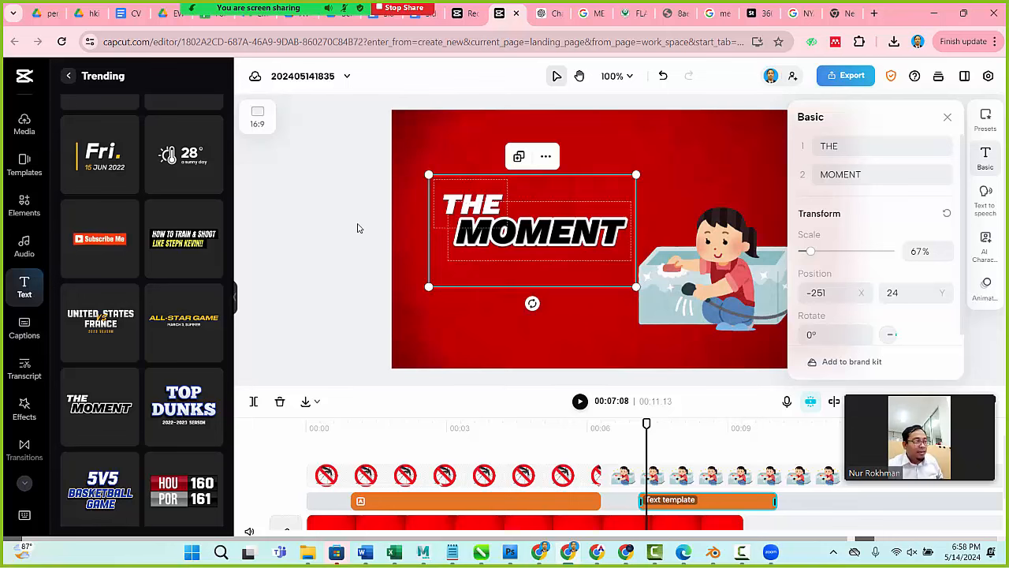
pyautogui.click(363, 228)
pyautogui.click(539, 234)
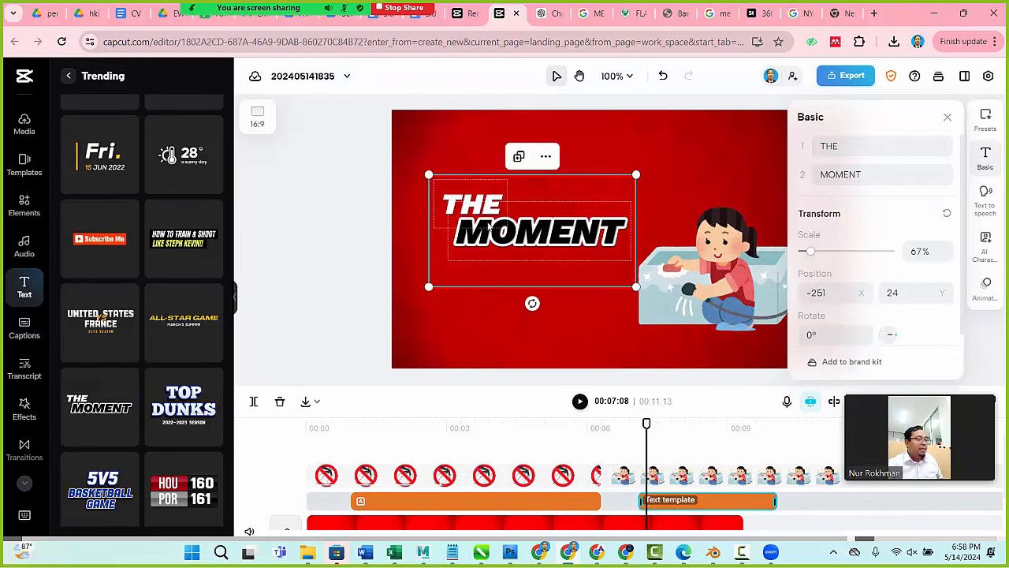
pyautogui.click(302, 253)
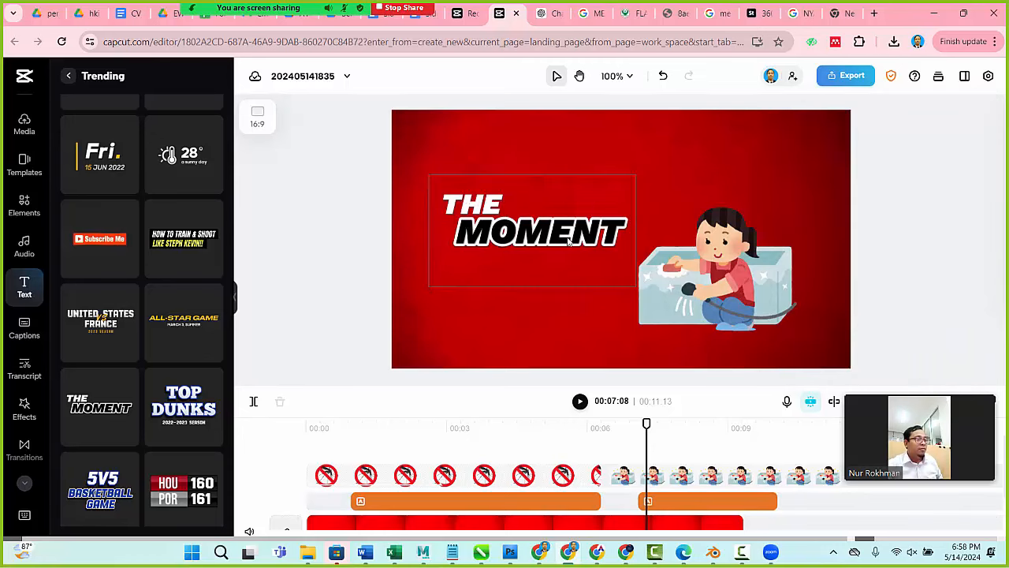
# Replace the text template's first line with "Menguras".
pyautogui.click(582, 235)
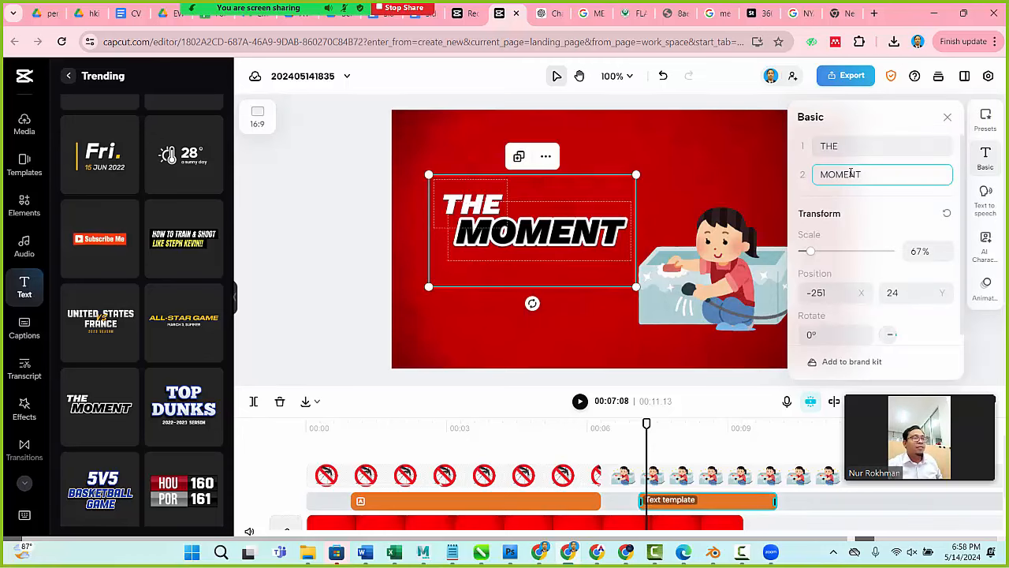
pyautogui.moveTo(852, 149); pyautogui.dragTo(822, 150)
pyautogui.write('mengut')
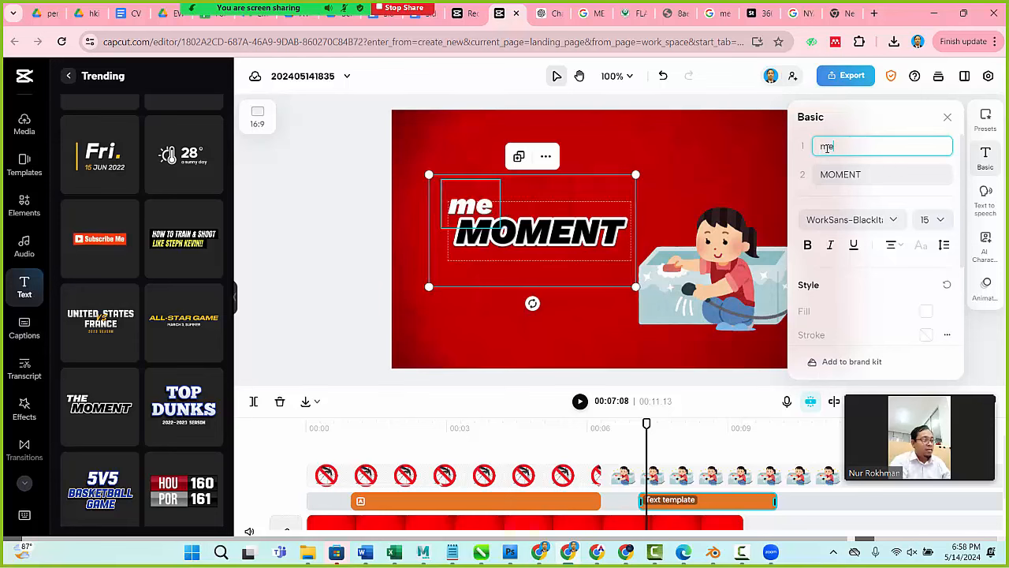
pyautogui.press('BackSpace')
pyautogui.press('BackSpace')
pyautogui.press('BackSpace')
pyautogui.press('BackSpace')
pyautogui.press('BackSpace')
pyautogui.press('BackSpace')
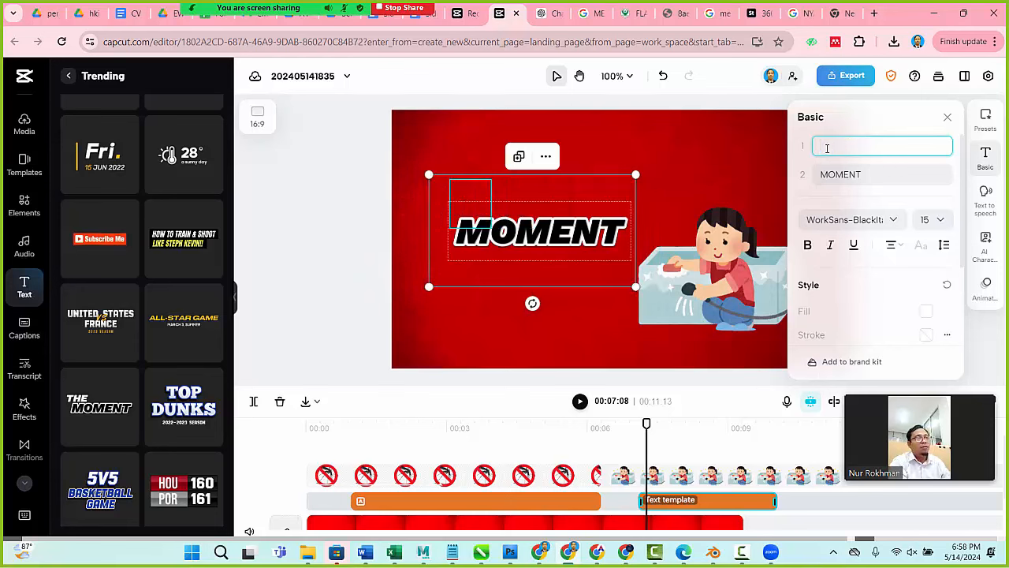
pyautogui.write('mENG')
pyautogui.press('BackSpace')
pyautogui.press('BackSpace')
pyautogui.press('BackSpace')
pyautogui.press('BackSpace')
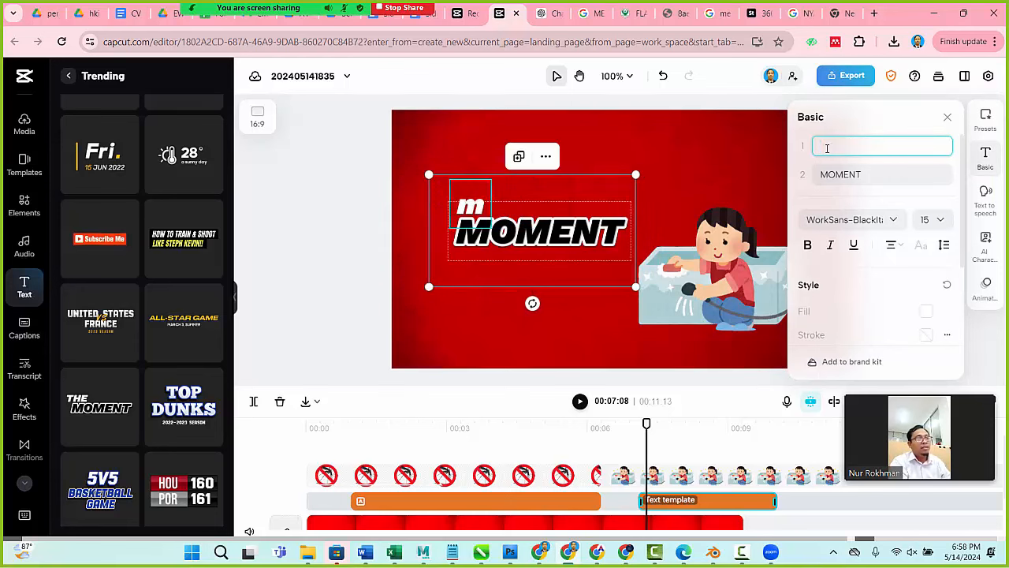
pyautogui.write('Menguras')
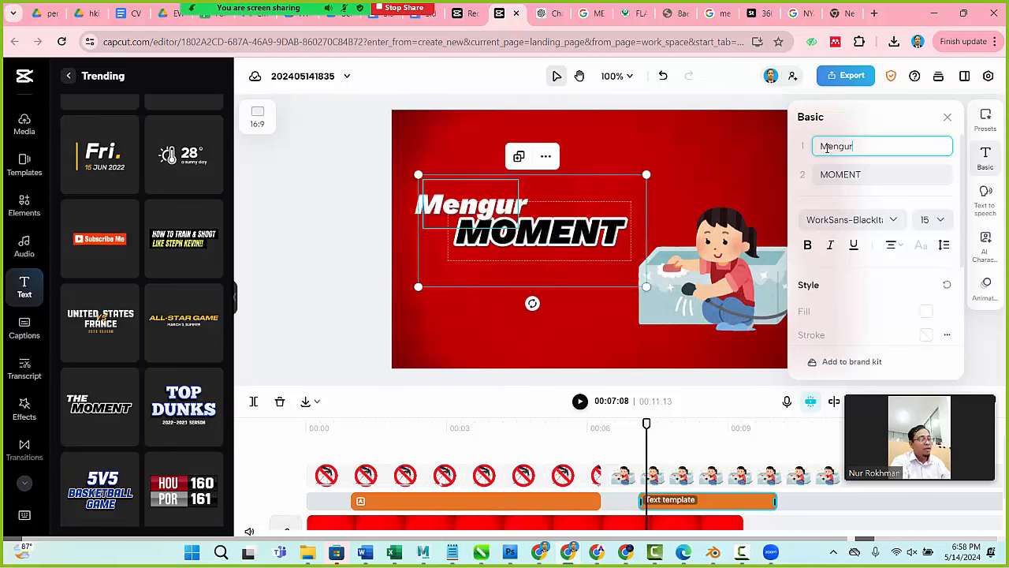
# Replace the text template's second line with "kamar mandi".
pyautogui.doubleClick(856, 172)
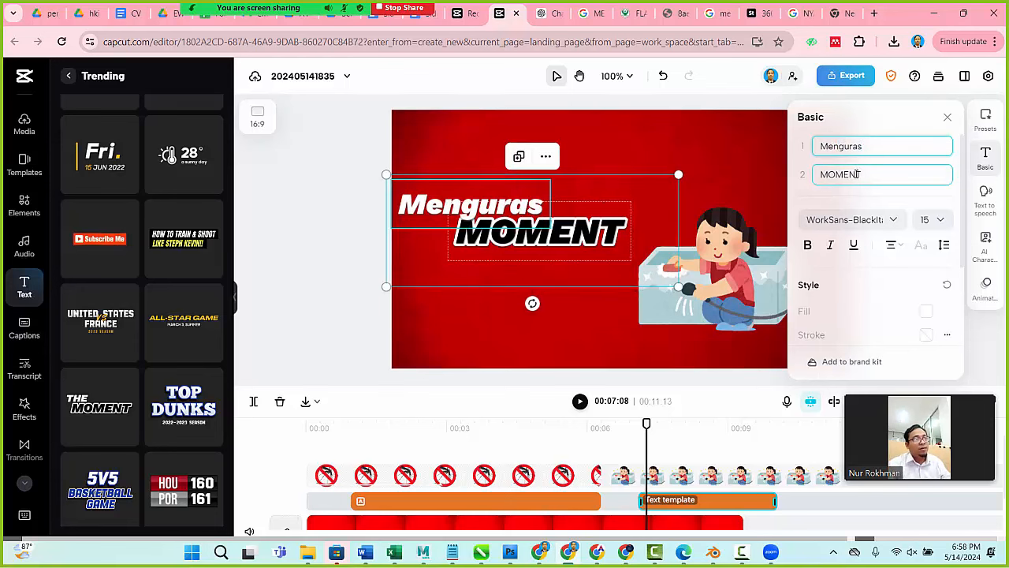
pyautogui.write('kama')
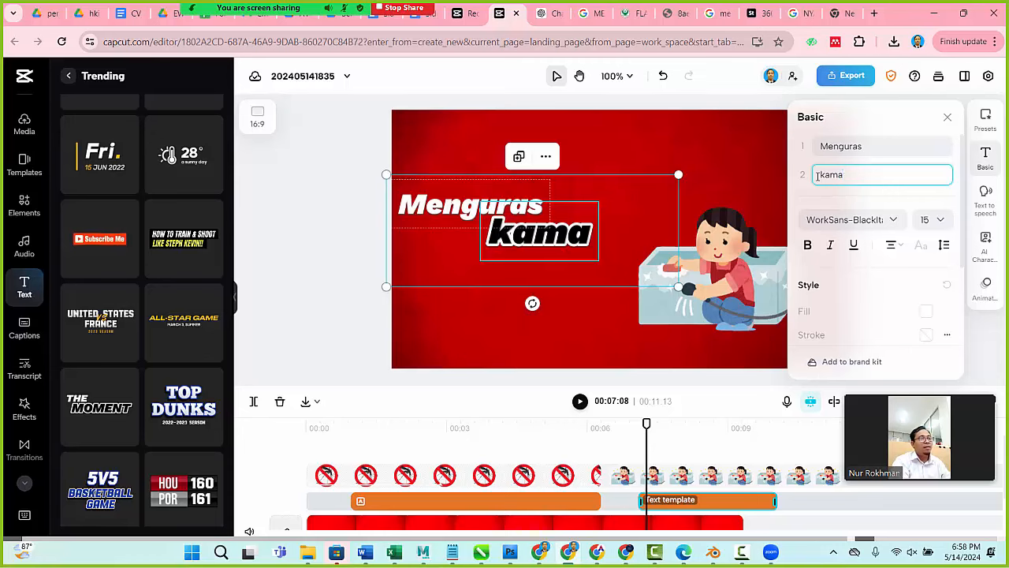
pyautogui.write('r mandi')
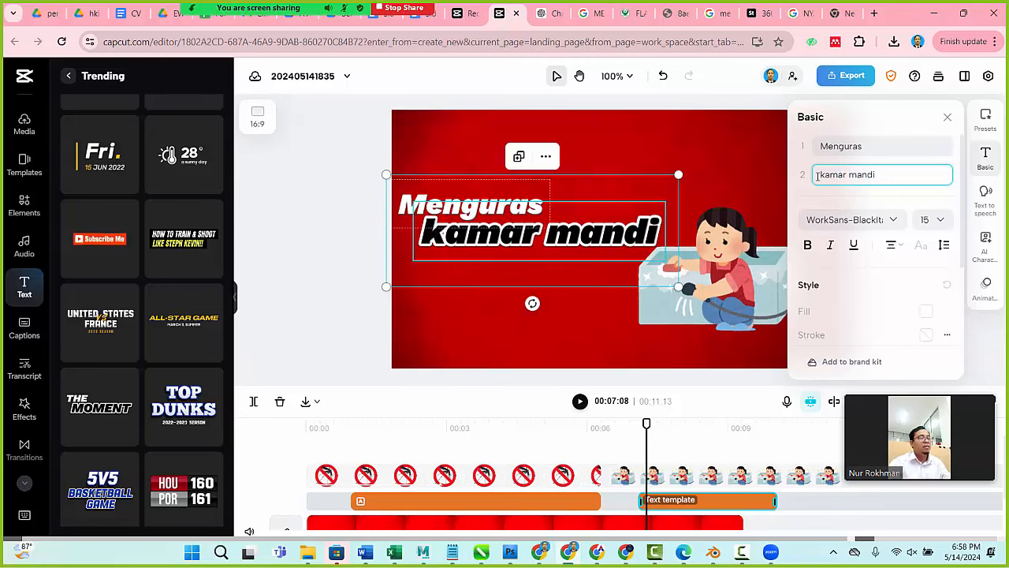
pyautogui.click(343, 212)
# Scale the "Menguras kamar mandi" text to about 52% in the canvas's upper left area and enlarge the bathtub image slightly.
pyautogui.click(632, 225)
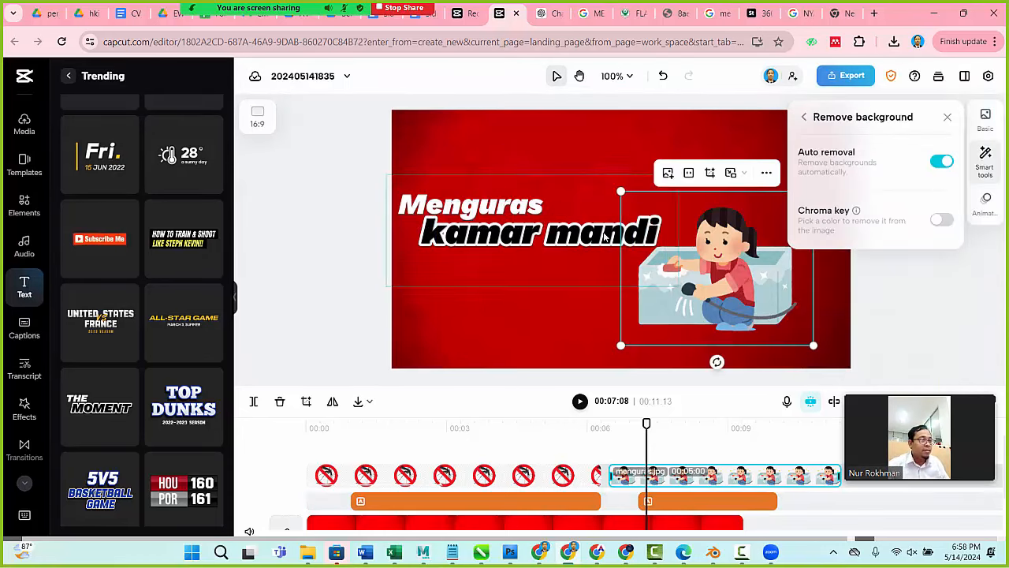
pyautogui.click(610, 232)
pyautogui.moveTo(679, 287); pyautogui.dragTo(617, 263)
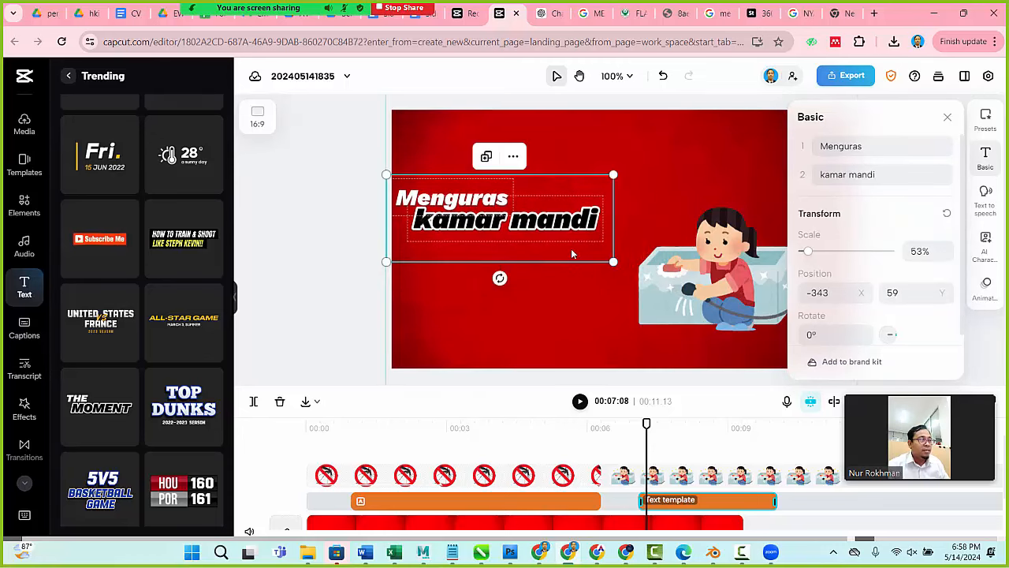
pyautogui.moveTo(568, 186); pyautogui.dragTo(608, 161)
pyautogui.click(716, 291)
pyautogui.moveTo(716, 290); pyautogui.dragTo(718, 315)
pyautogui.moveTo(634, 218); pyautogui.dragTo(585, 177)
pyautogui.moveTo(530, 202); pyautogui.dragTo(522, 183)
pyautogui.click(362, 240)
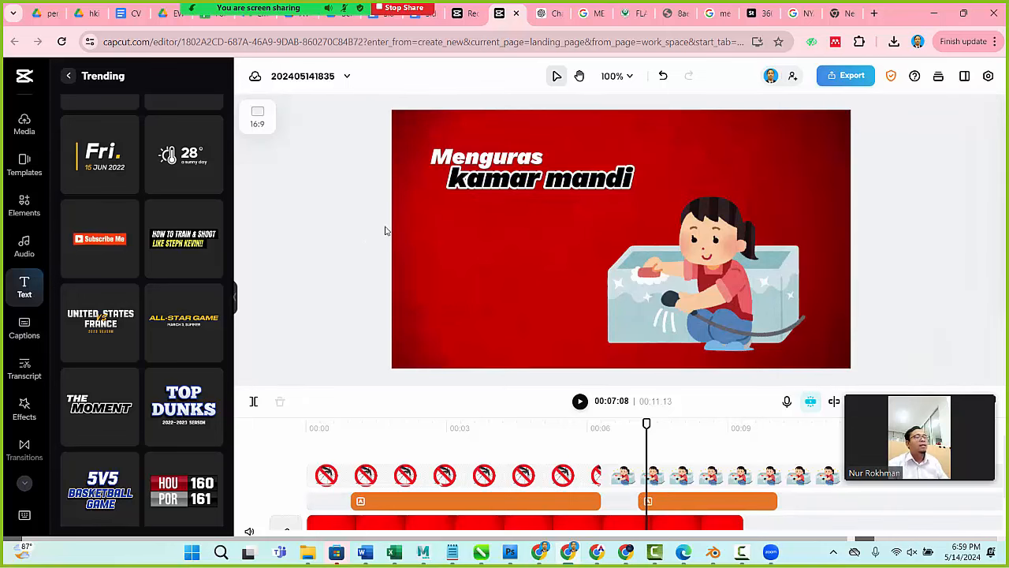
# Examine the transform, style and opacity settings available for the "kamar mandi" text line.
pyautogui.click(541, 199)
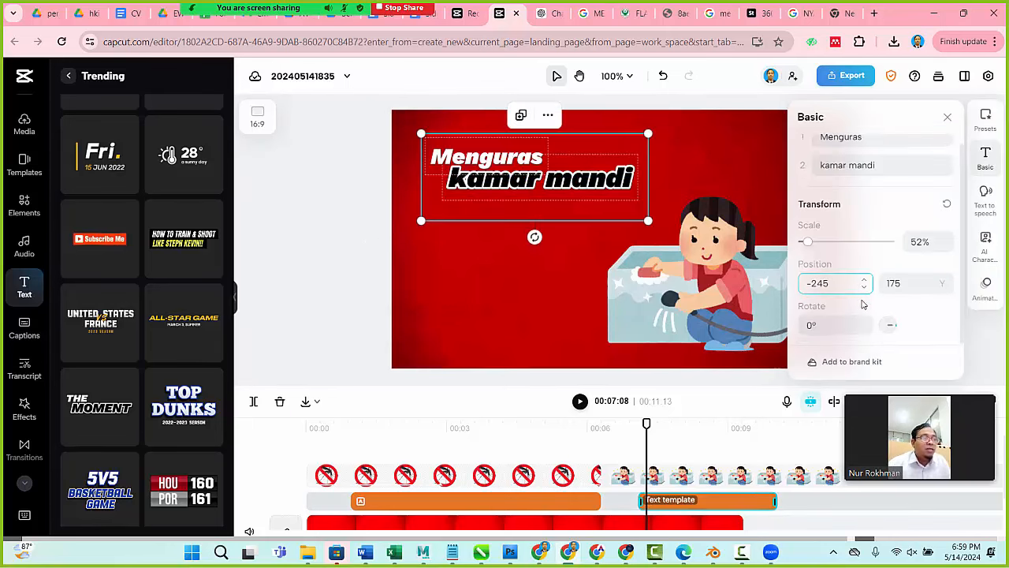
pyautogui.scroll(-1, 862, 300)
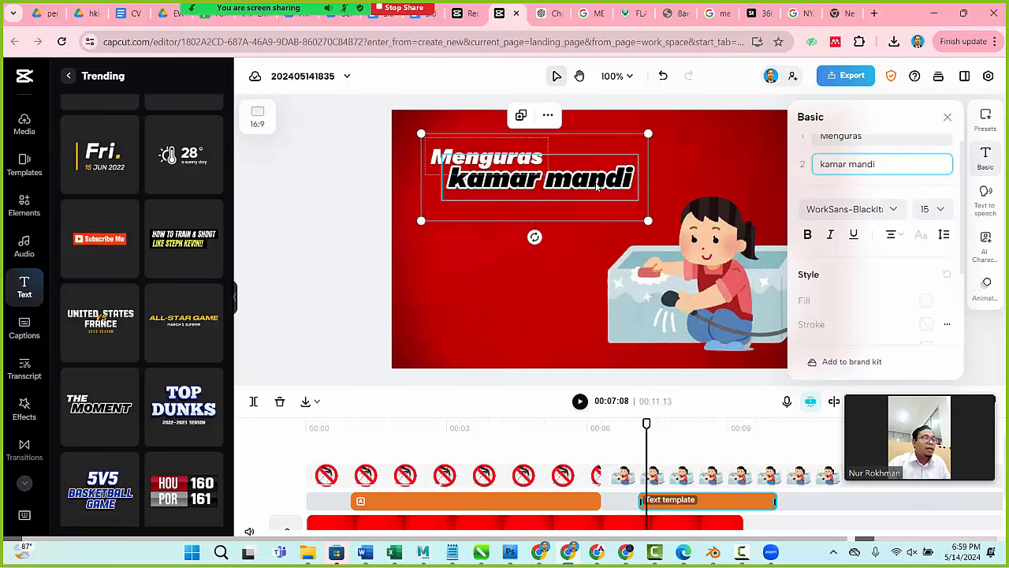
pyautogui.scroll(-3, 850, 305)
pyautogui.click(354, 214)
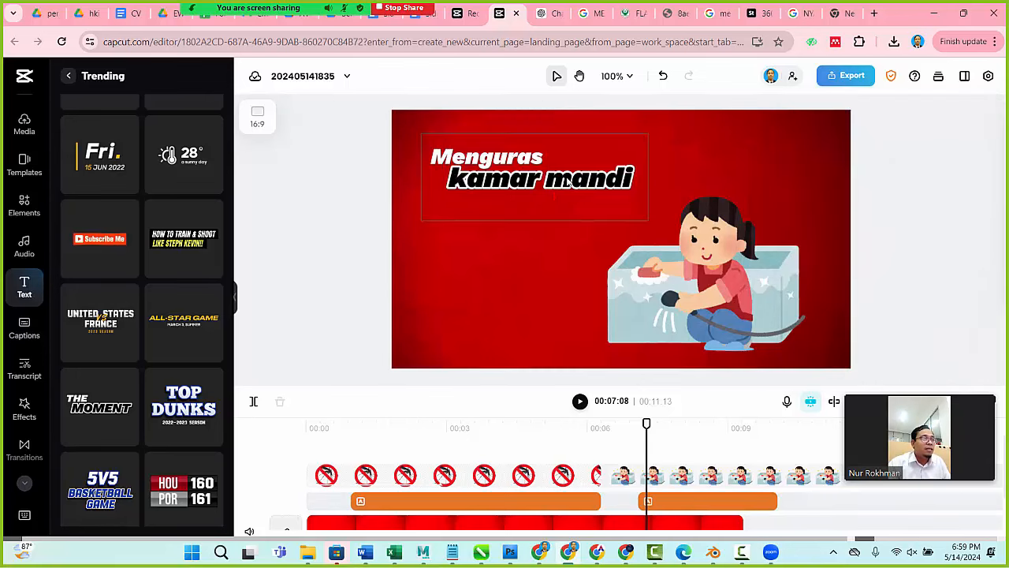
pyautogui.click(620, 199)
pyautogui.scroll(-3, 853, 315)
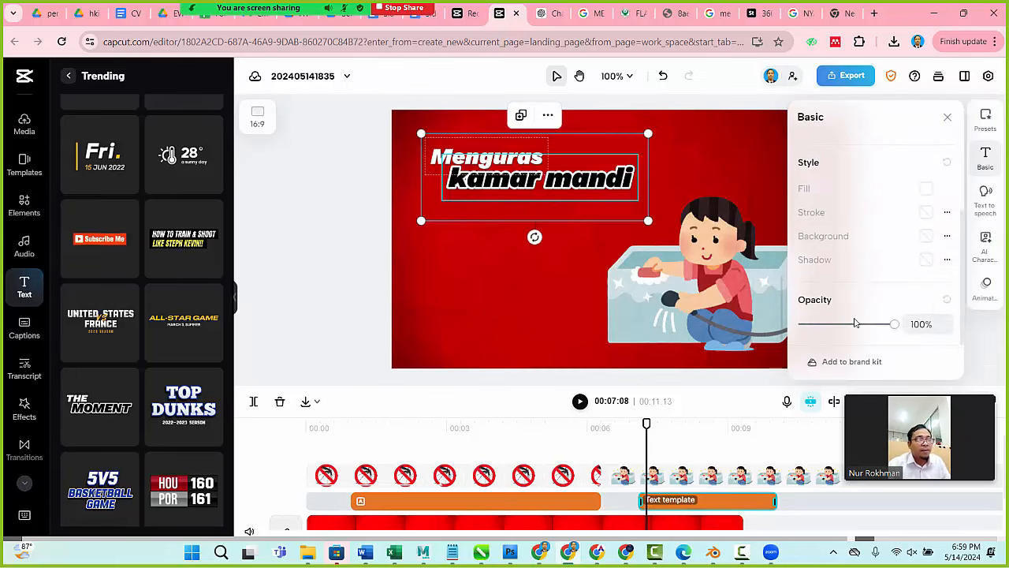
pyautogui.scroll(3, 855, 323)
pyautogui.scroll(-3, 901, 281)
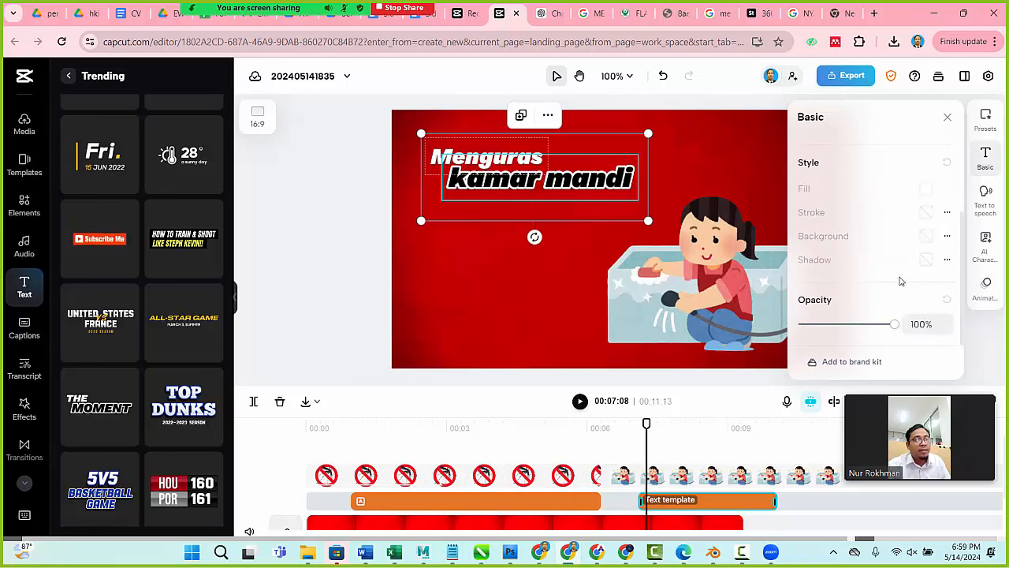
# Try the cyan and purple brand colors as the background of the "kamar mandi" line, clearing each one.
pyautogui.click(927, 238)
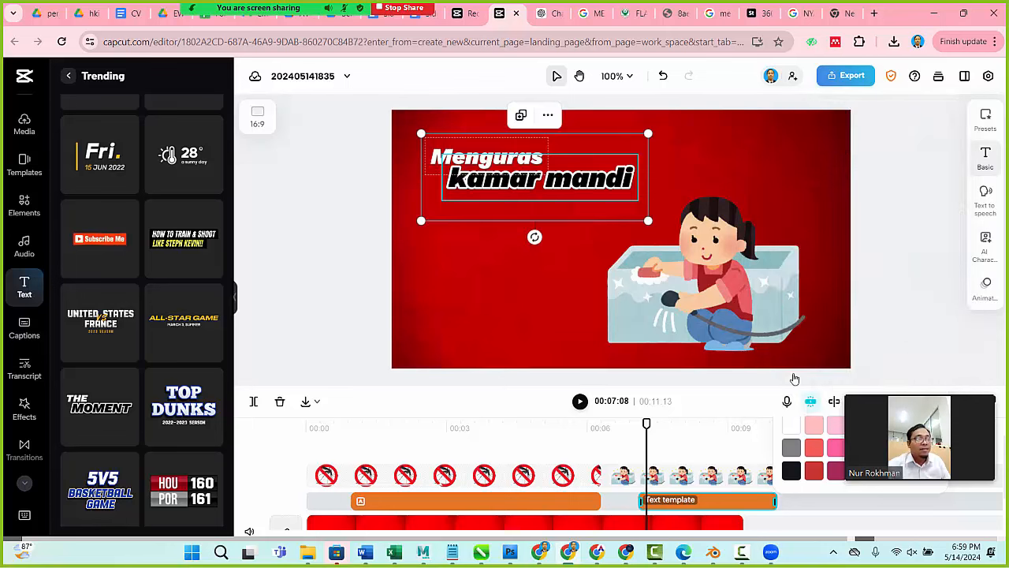
pyautogui.click(791, 377)
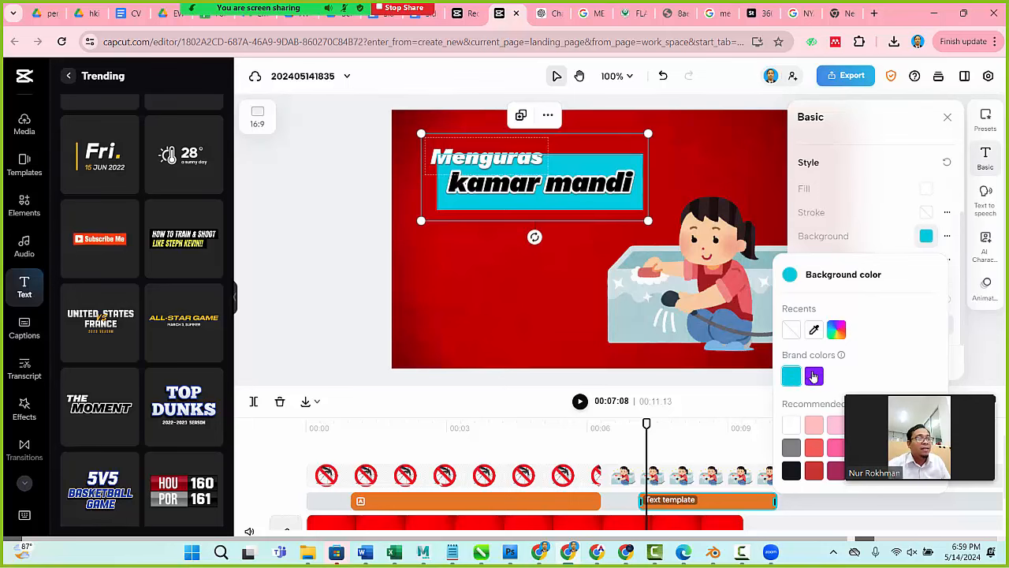
pyautogui.click(793, 331)
pyautogui.click(815, 376)
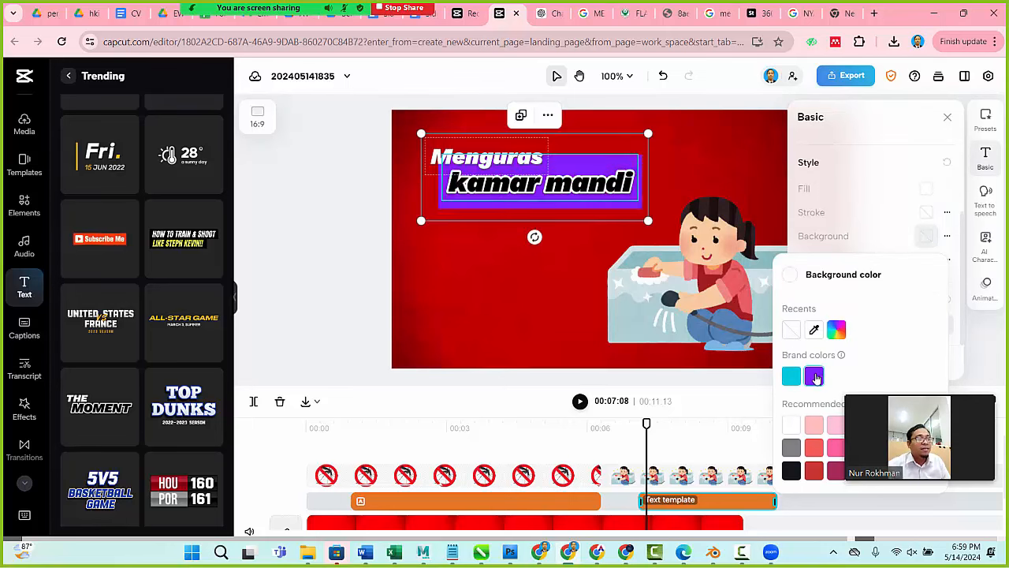
pyautogui.click(792, 330)
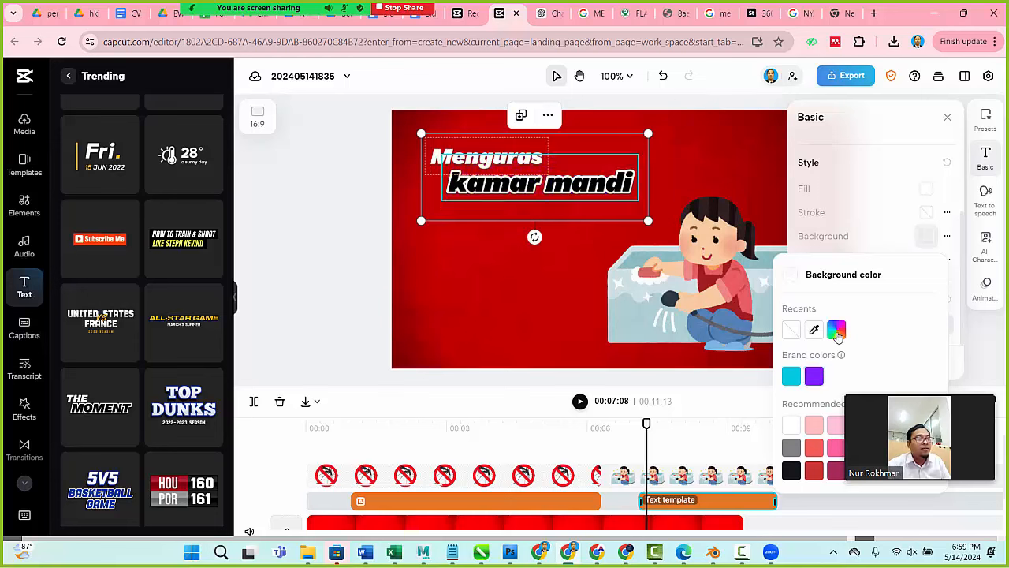
pyautogui.click(581, 195)
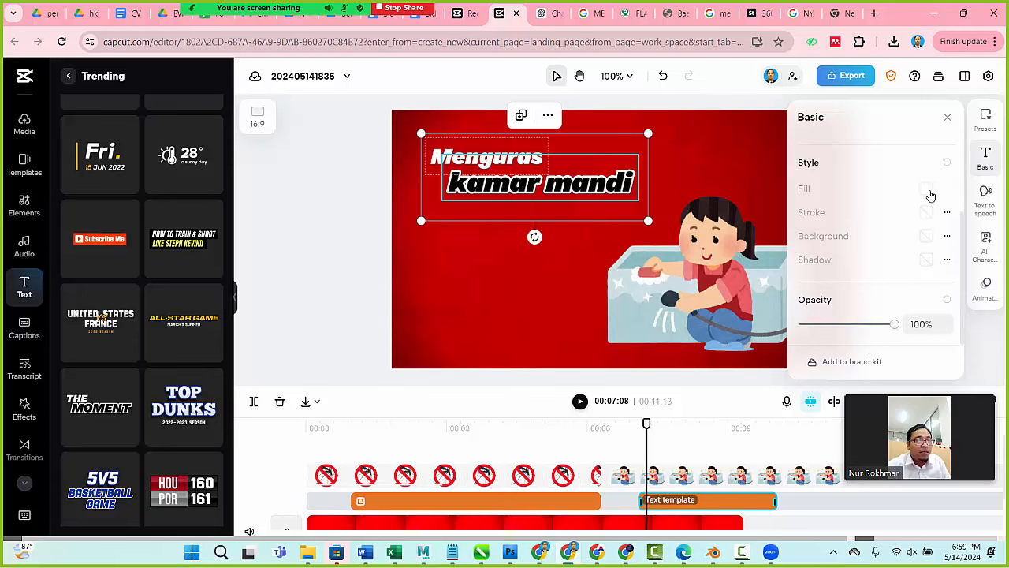
# Try a light green fill on the "kamar mandi" line and clear the fill color.
pyautogui.click(927, 190)
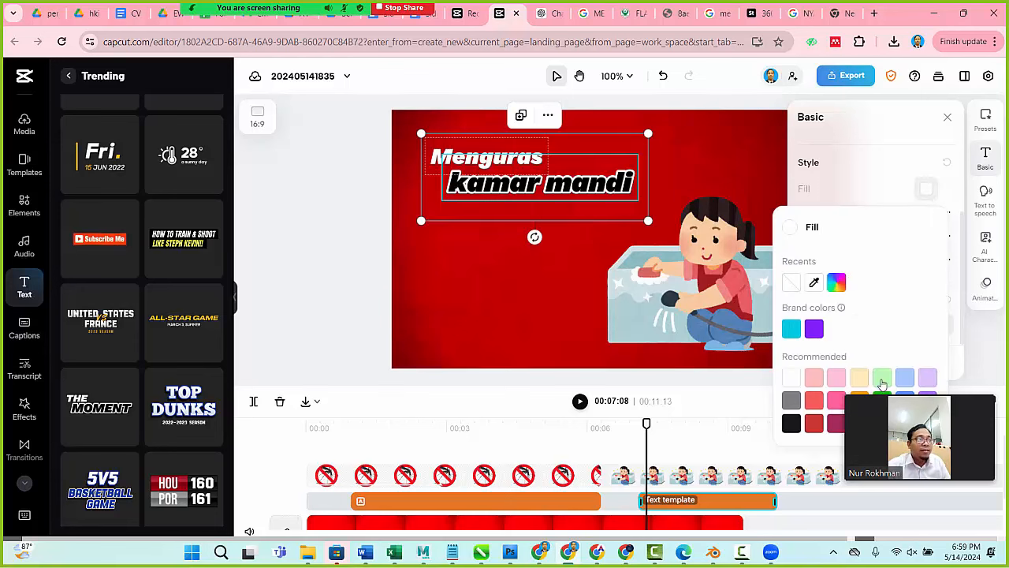
pyautogui.click(883, 383)
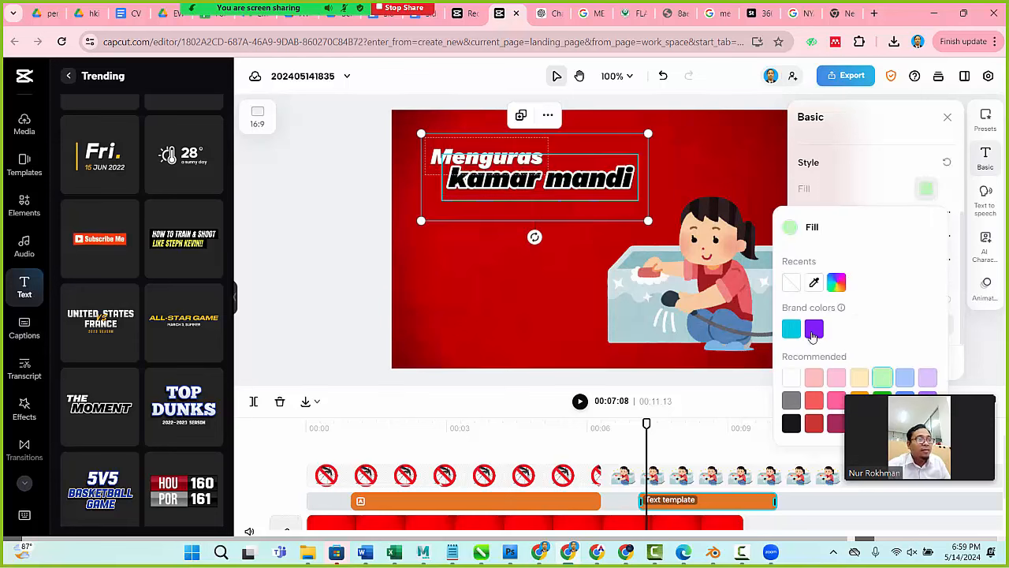
pyautogui.click(791, 284)
pyautogui.click(885, 165)
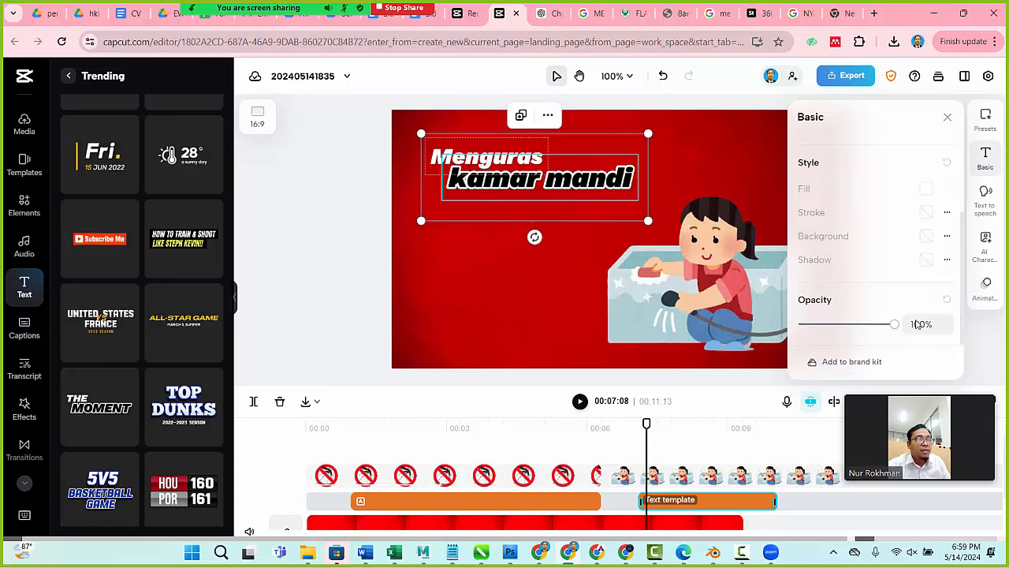
pyautogui.scroll(3, 906, 301)
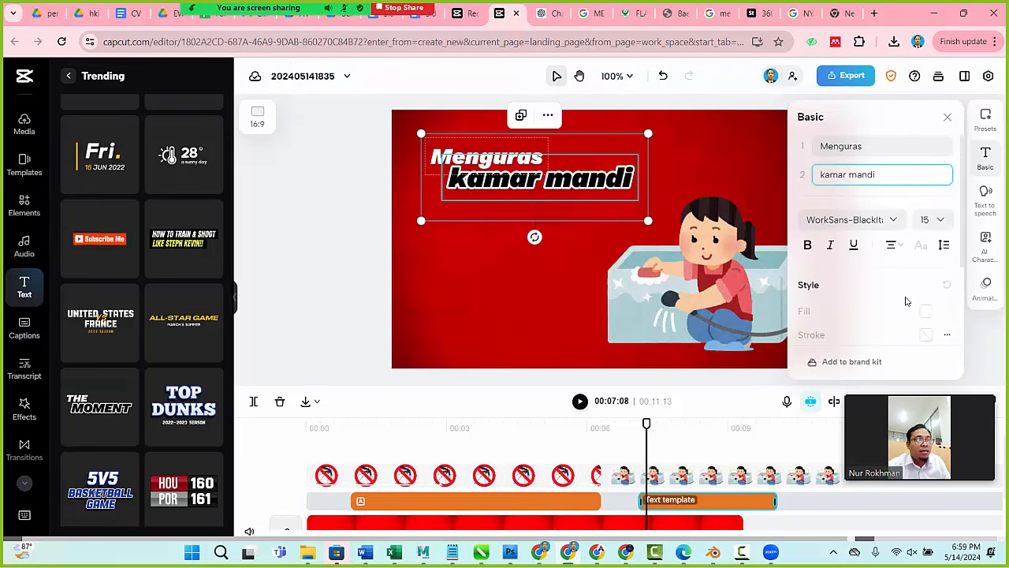
# Try the yellow-box, purple-box and white outlined presets on the "kamar mandi" line, and apply the yellow text preset with dark outline.
pyautogui.scroll(-3, 906, 296)
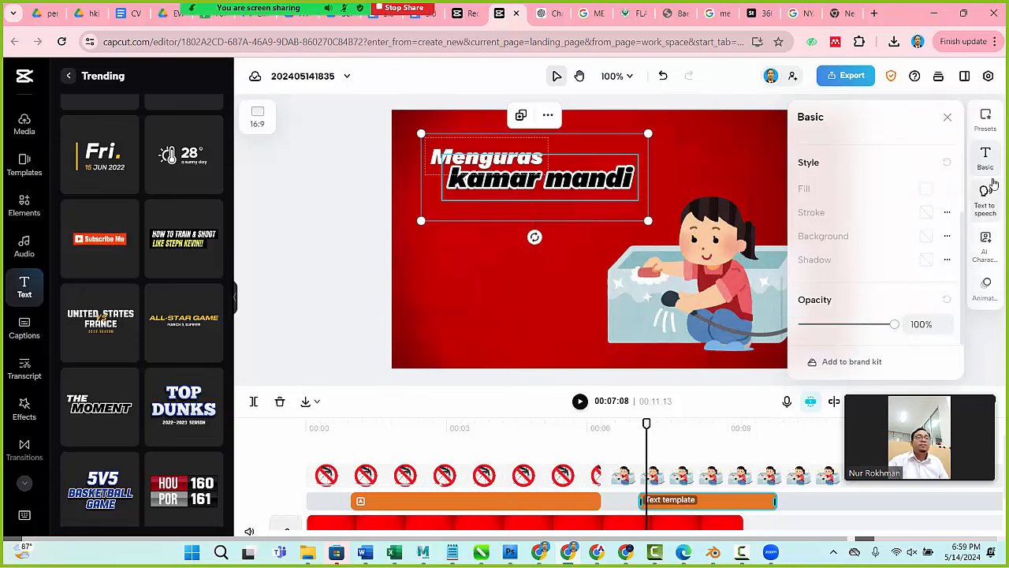
pyautogui.click(986, 119)
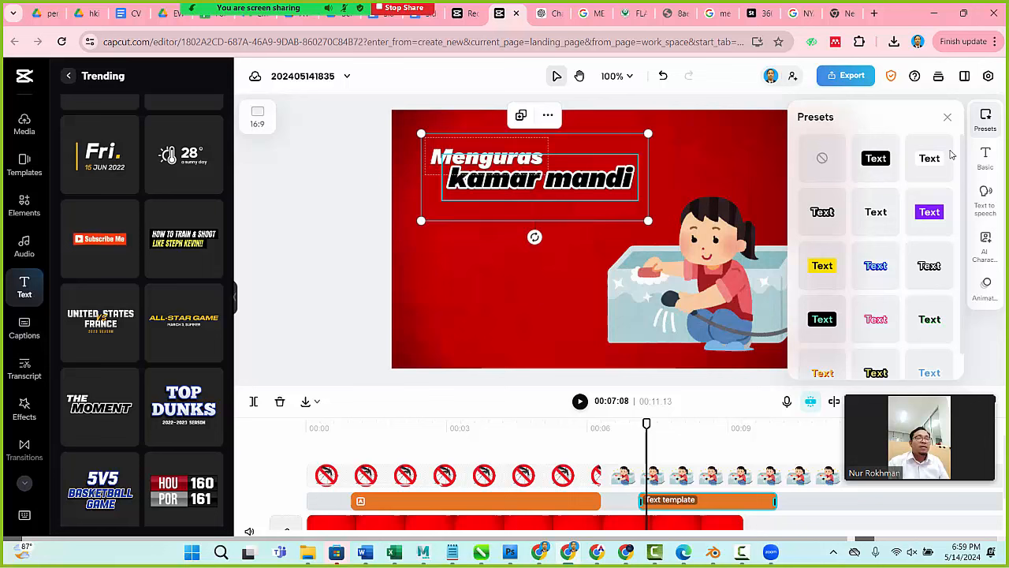
pyautogui.click(822, 266)
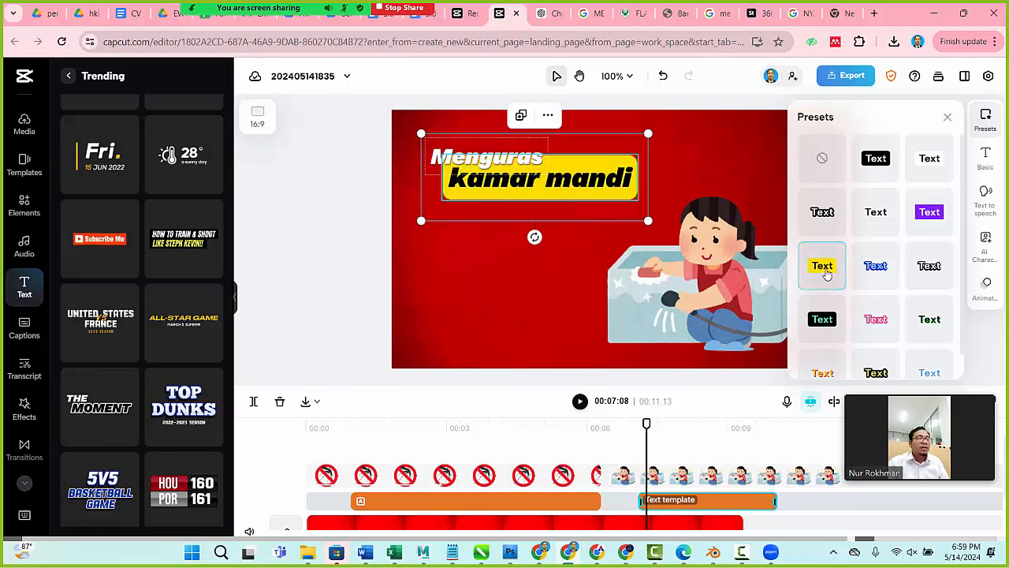
pyautogui.click(929, 213)
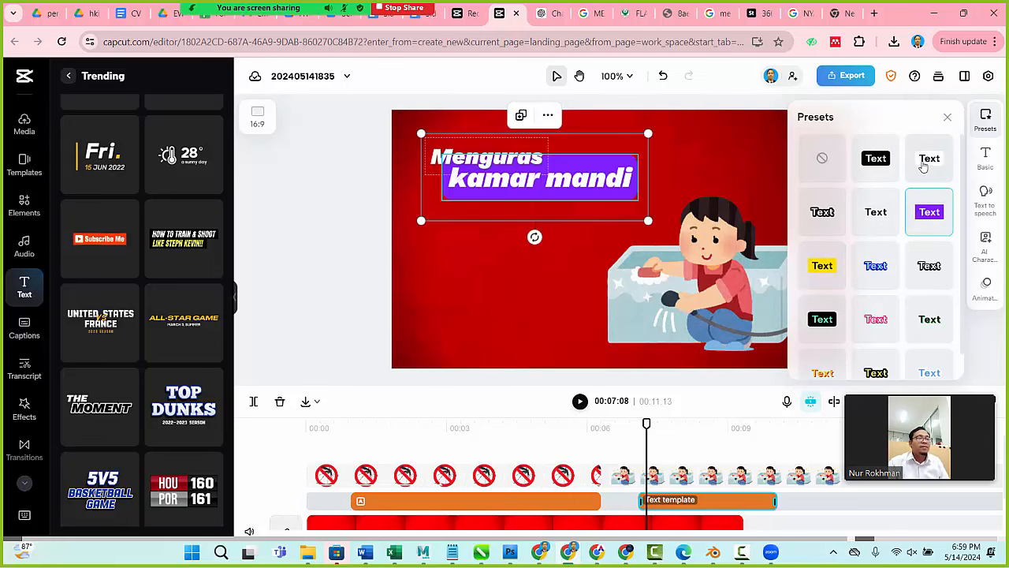
pyautogui.click(826, 220)
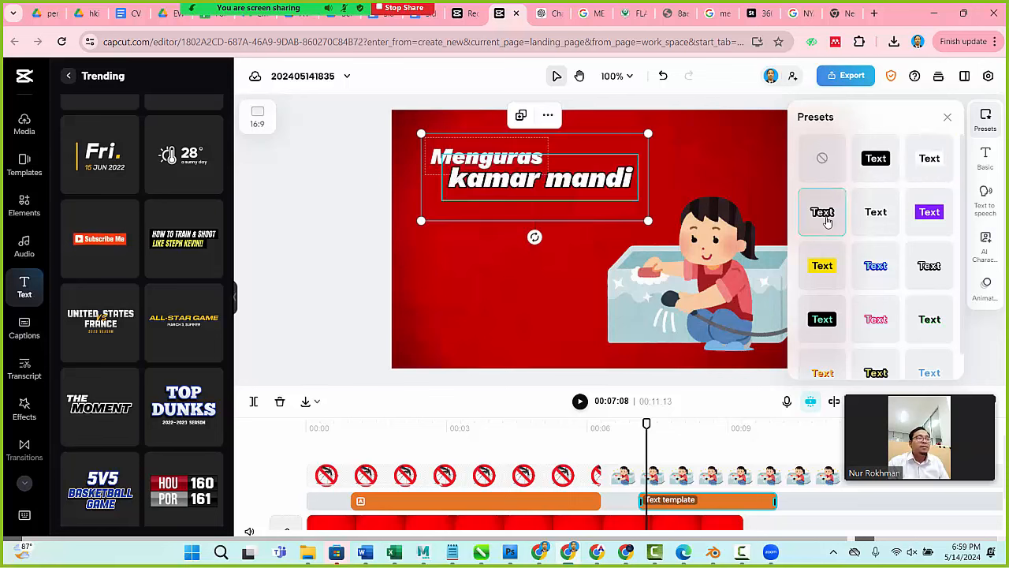
pyautogui.scroll(-1, 840, 316)
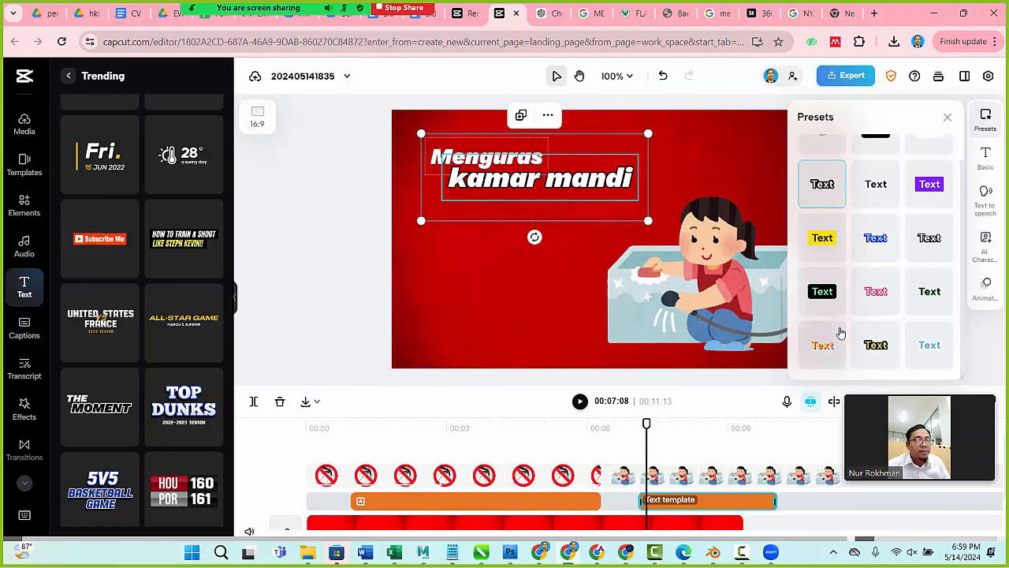
pyautogui.click(867, 356)
pyautogui.click(346, 228)
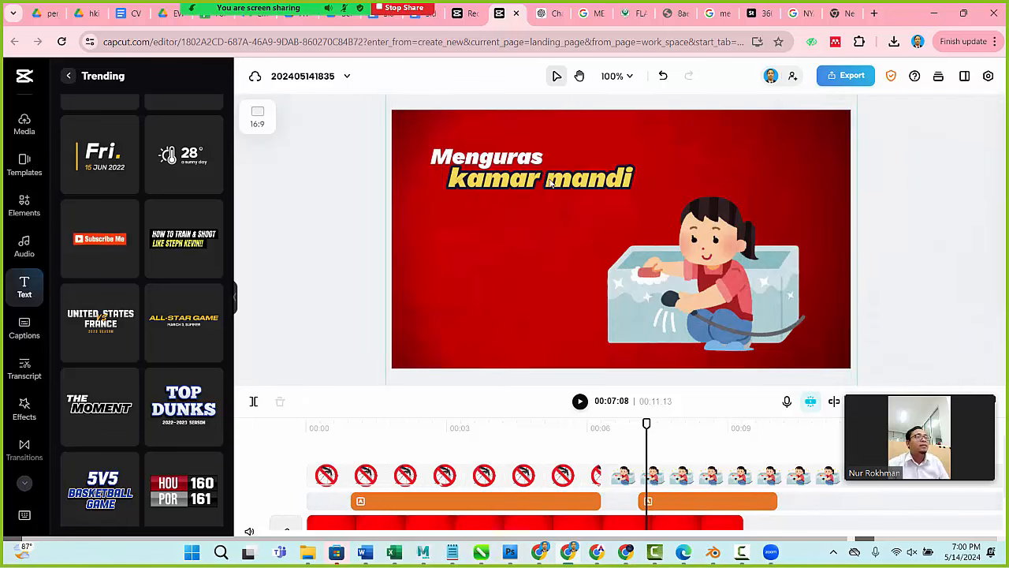
# Move the "Menguras kamar mandi" text block slightly lower on the canvas.
pyautogui.click(568, 185)
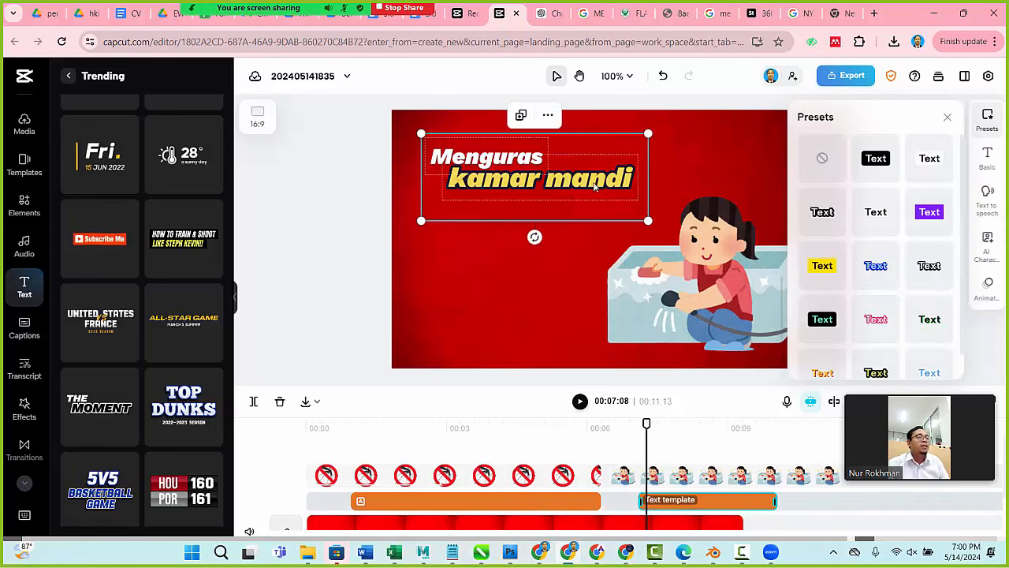
pyautogui.click(986, 122)
pyautogui.click(986, 122)
pyautogui.scroll(-1, 925, 268)
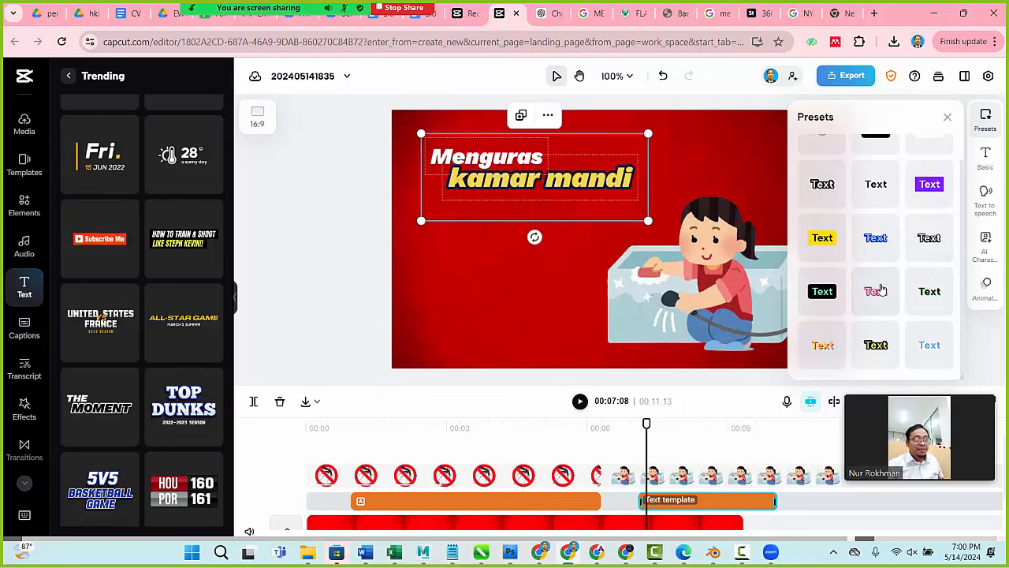
pyautogui.scroll(1, 876, 281)
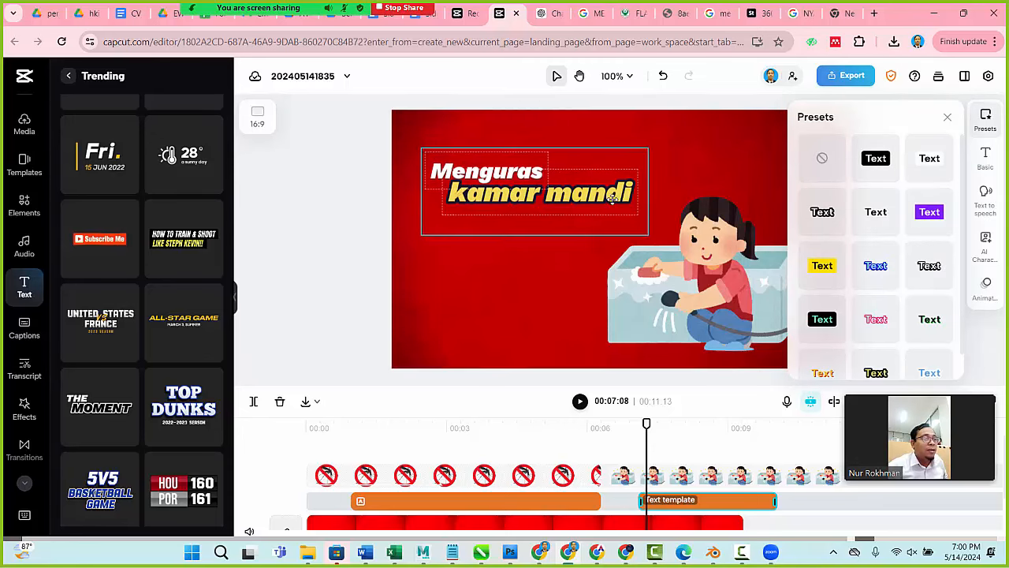
pyautogui.click(354, 210)
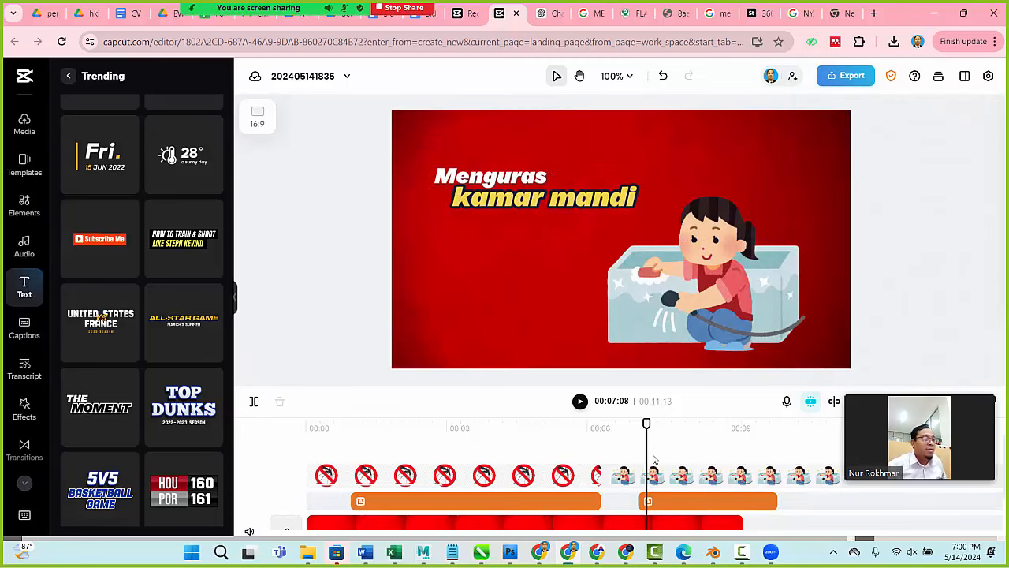
# Compare the Shake Down and Mini Zoom entrance animations on the bathtub image and apply Shake Down.
pyautogui.click(749, 299)
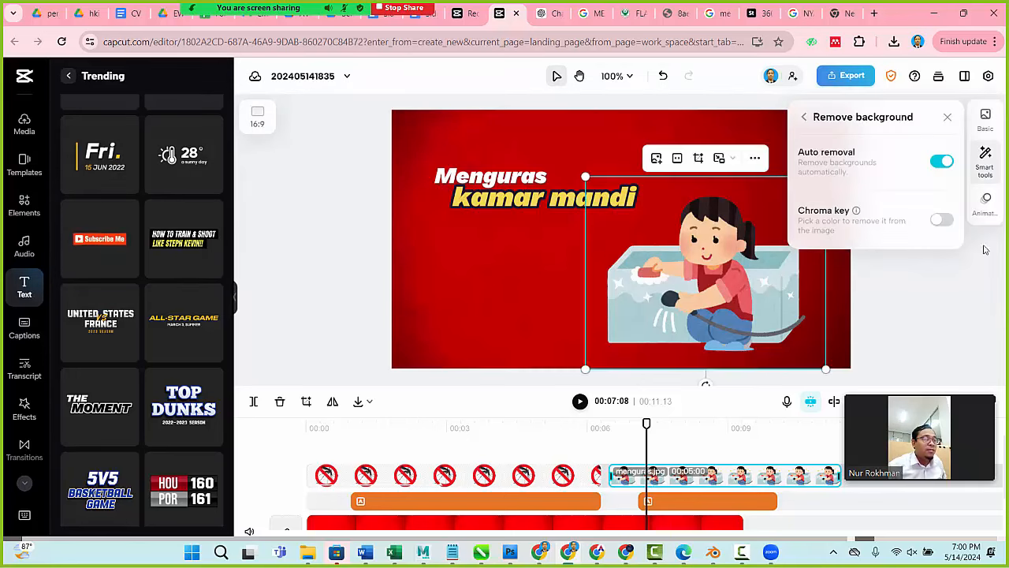
pyautogui.click(986, 203)
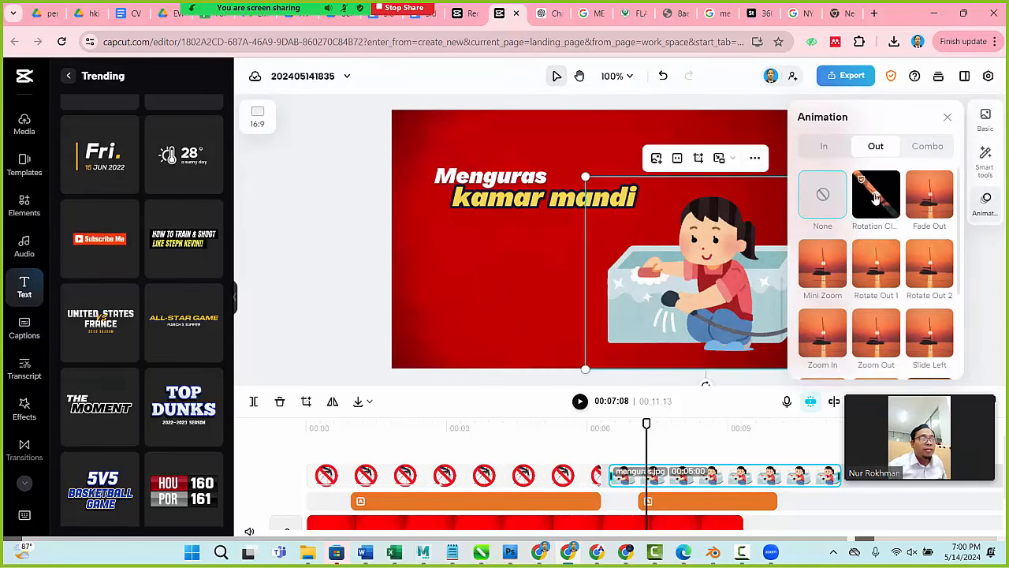
pyautogui.click(832, 148)
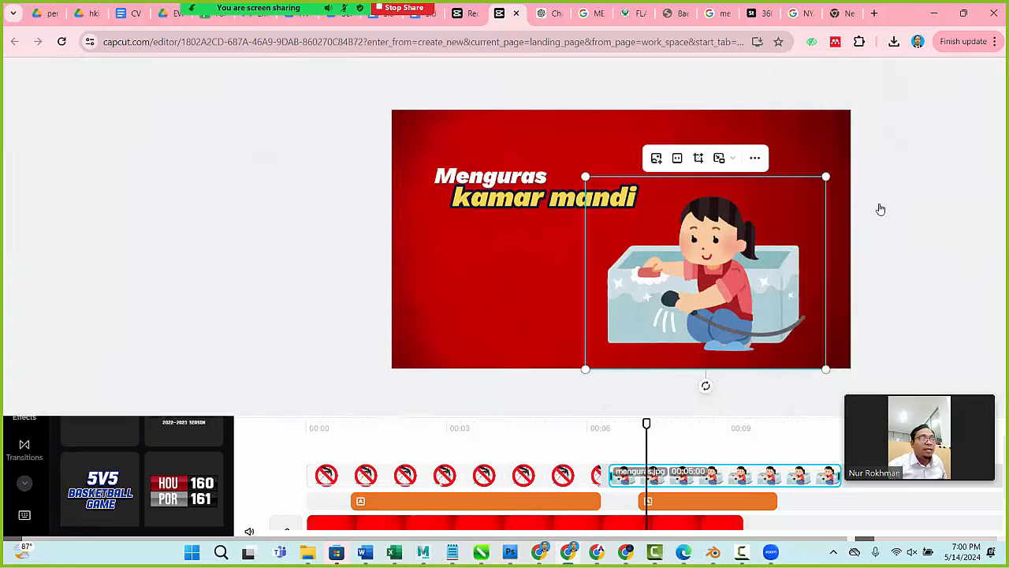
pyautogui.click(872, 268)
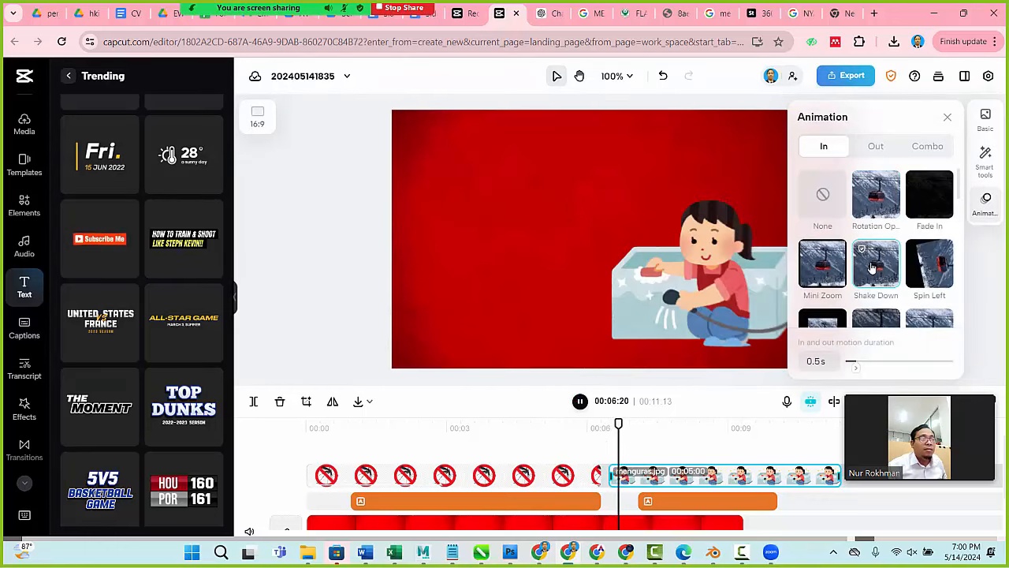
pyautogui.click(823, 273)
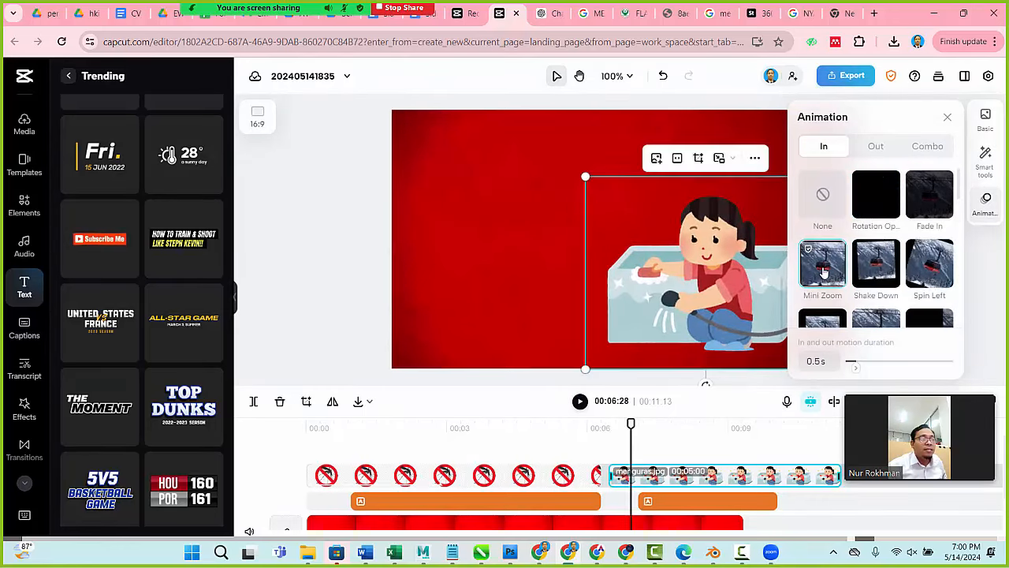
pyautogui.click(875, 266)
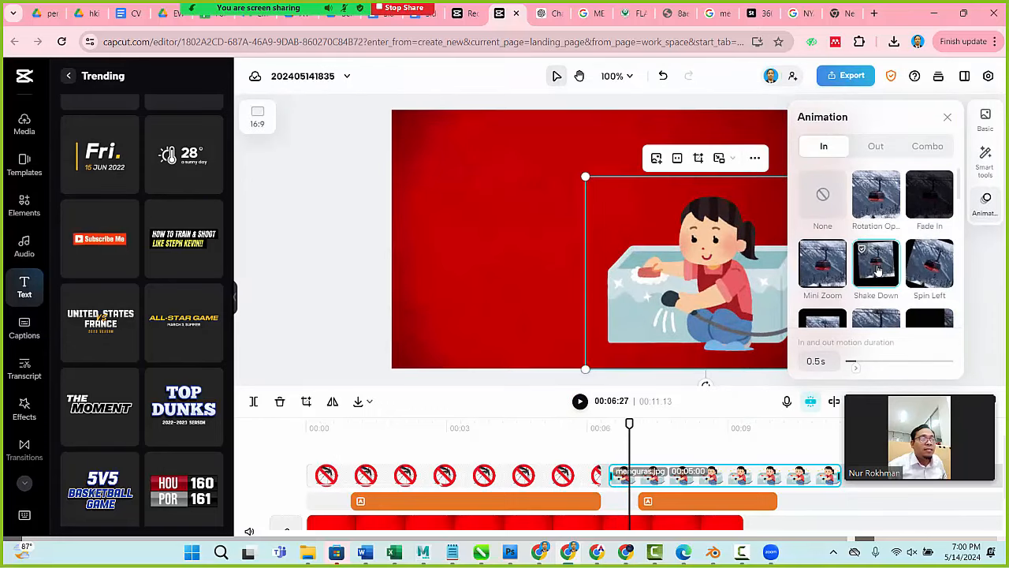
# Try the Whirl and Slide Up exit animations on the bathtub image and set the exit animation back to None.
pyautogui.click(876, 149)
pyautogui.scroll(-2, 879, 300)
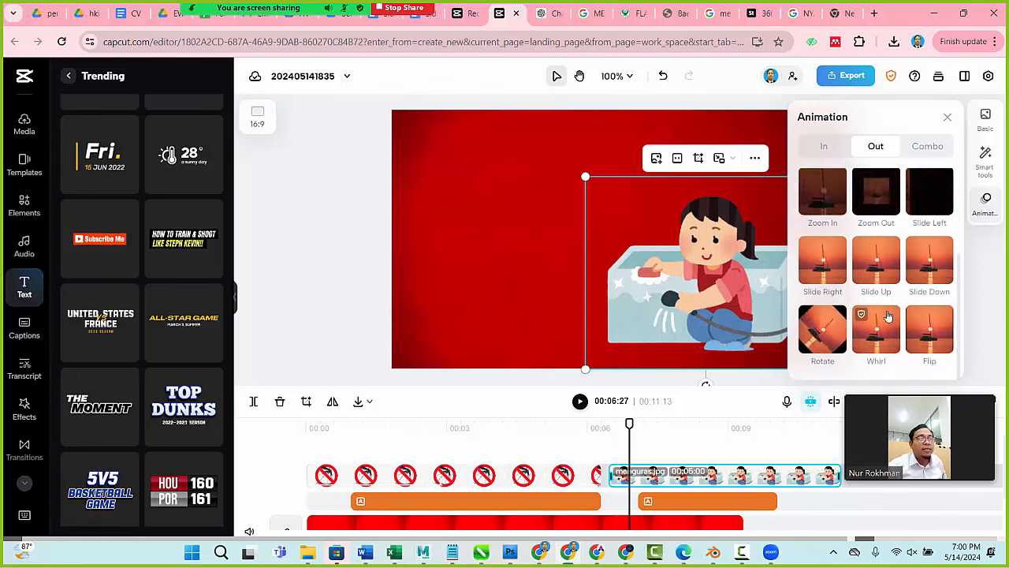
pyautogui.click(880, 339)
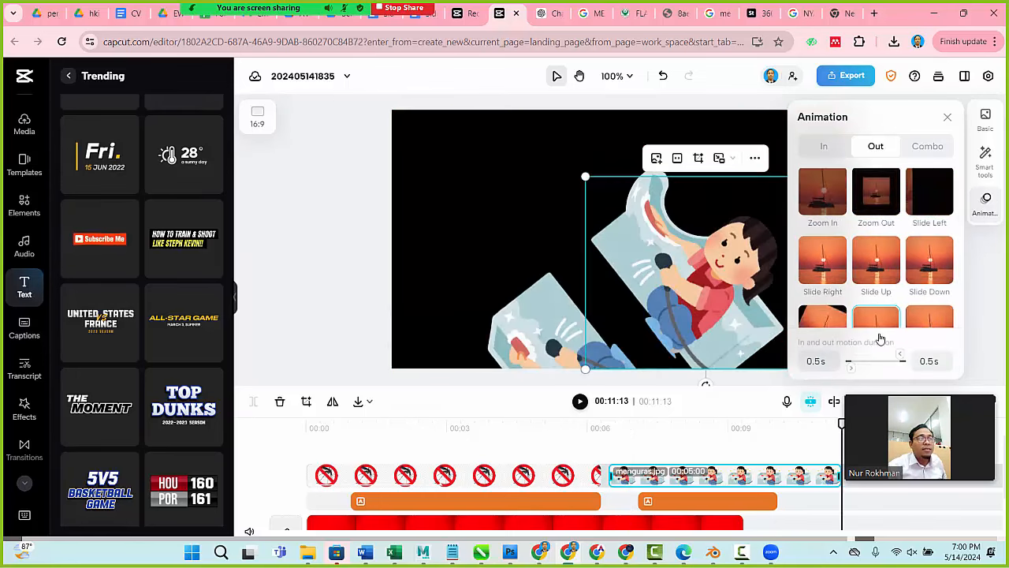
pyautogui.click(887, 265)
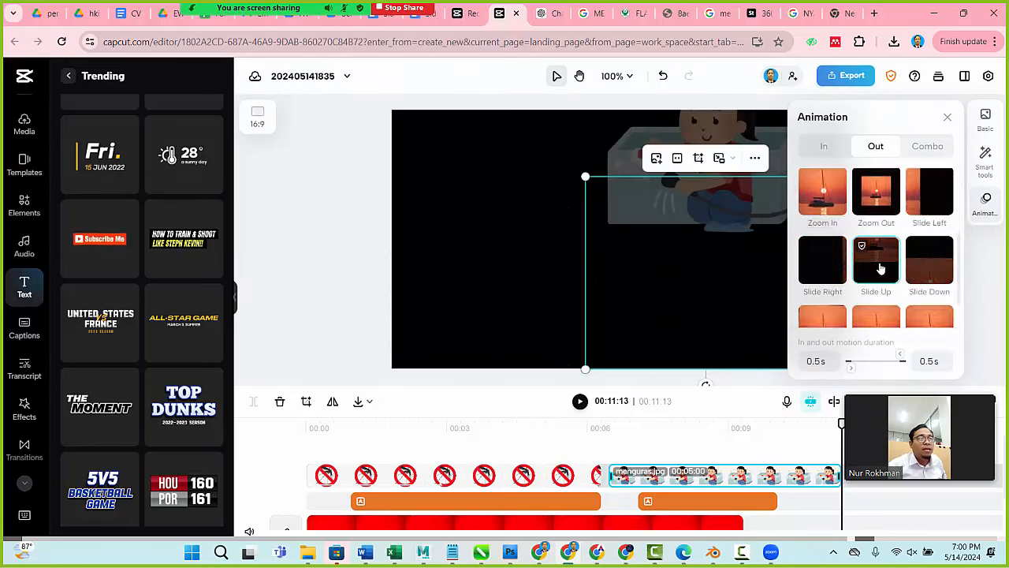
pyautogui.click(823, 192)
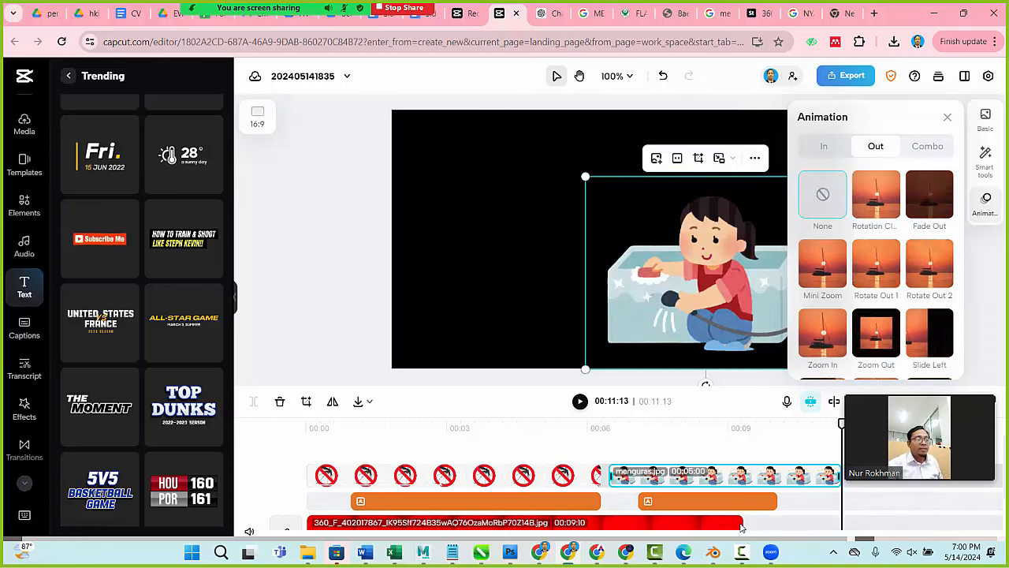
# Extend the red background clip to 00:13:04 and lengthen the "Menguras kamar mandi" text clip to just past the bathtub clip's end.
pyautogui.click(743, 525)
pyautogui.moveTo(741, 525); pyautogui.dragTo(920, 525)
pyautogui.moveTo(772, 505); pyautogui.dragTo(857, 506)
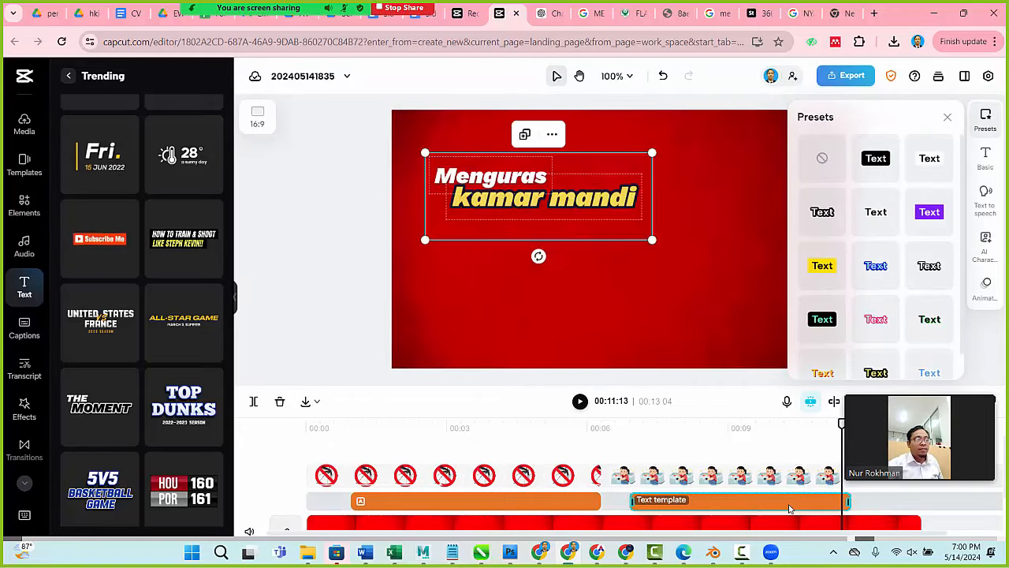
# Play the whole video from the beginning to check both scenes and their animations.
pyautogui.click(549, 438)
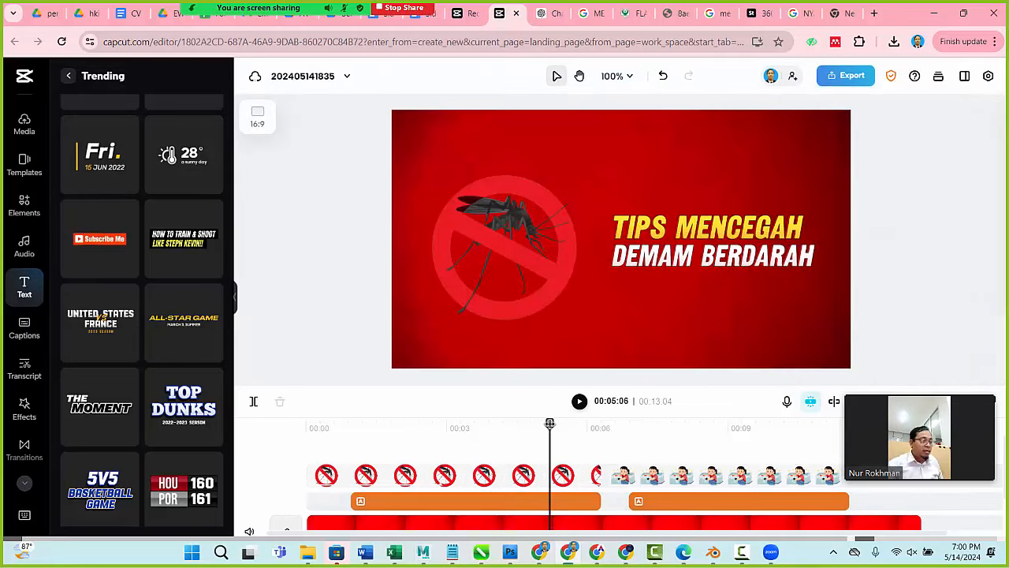
pyautogui.moveTo(550, 425); pyautogui.dragTo(294, 432)
pyautogui.click(580, 402)
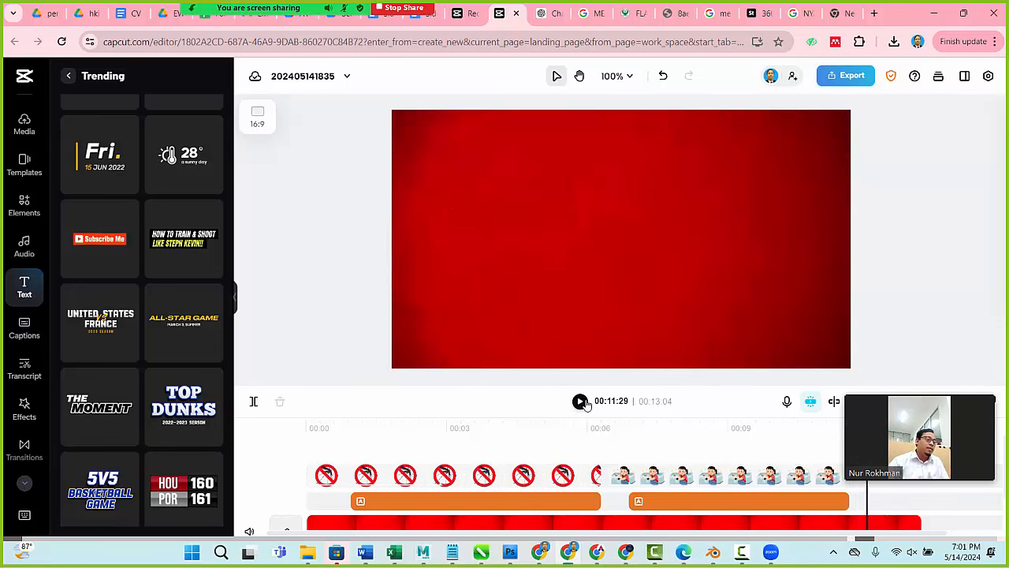
# Move the meeting video window off the timeline and extend the red background clip to 00:14:29.
pyautogui.moveTo(902, 403); pyautogui.dragTo(927, 194)
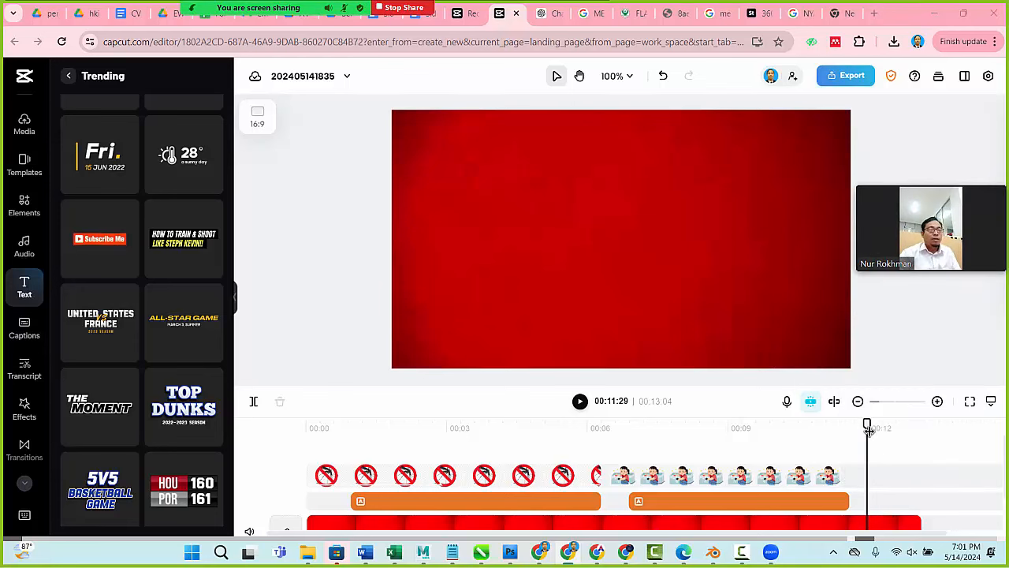
pyautogui.click(914, 524)
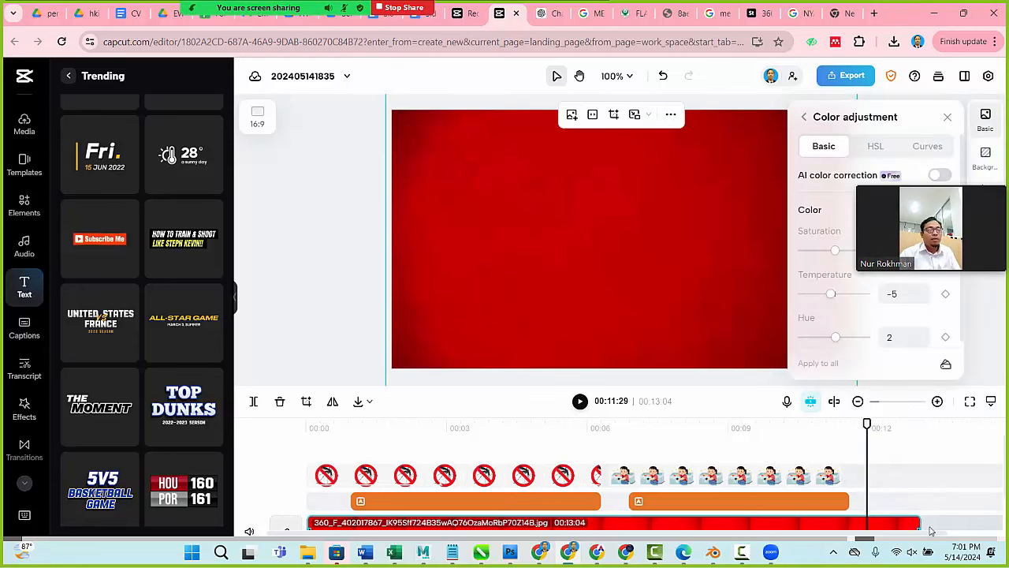
pyautogui.moveTo(931, 531); pyautogui.dragTo(995, 529)
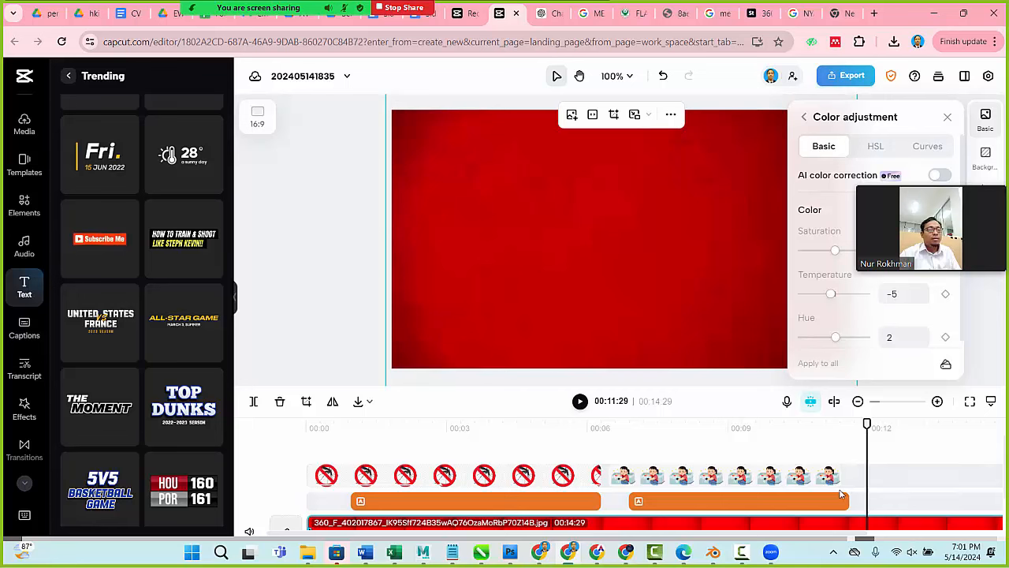
# Shorten the bathtub clip to 00:04:08 and fit its text clip between about 00:06:12 and 00:10:28, placing the playhead at its end.
pyautogui.click(834, 481)
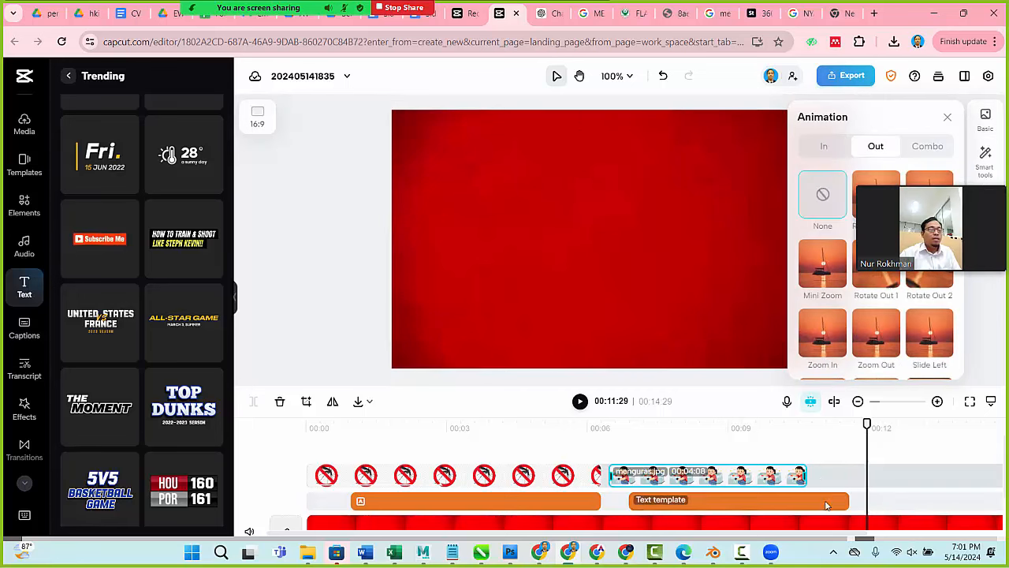
pyautogui.click(826, 505)
pyautogui.moveTo(847, 502); pyautogui.dragTo(816, 502)
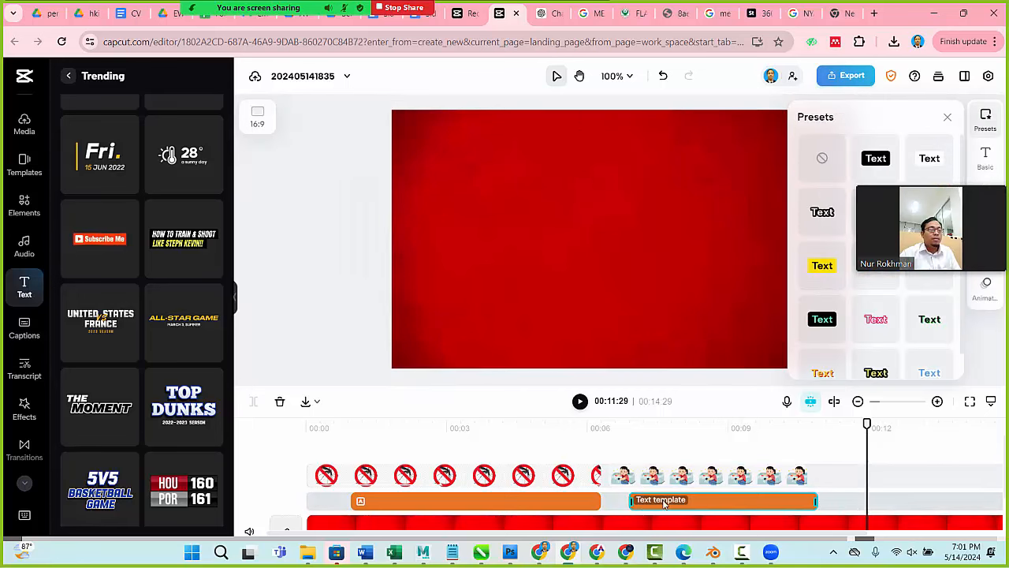
pyautogui.moveTo(623, 506); pyautogui.dragTo(608, 508)
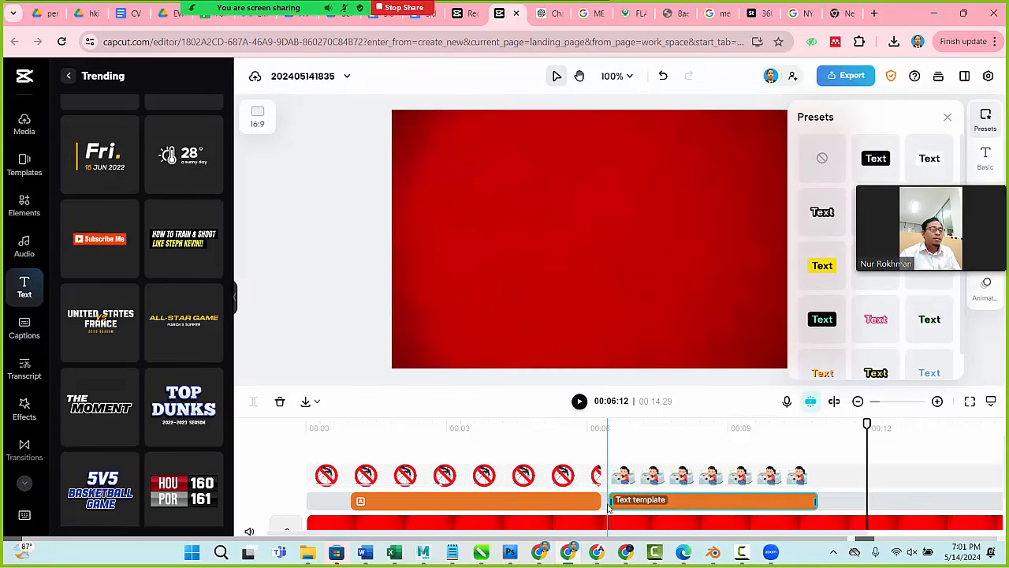
pyautogui.moveTo(550, 427); pyautogui.dragTo(819, 424)
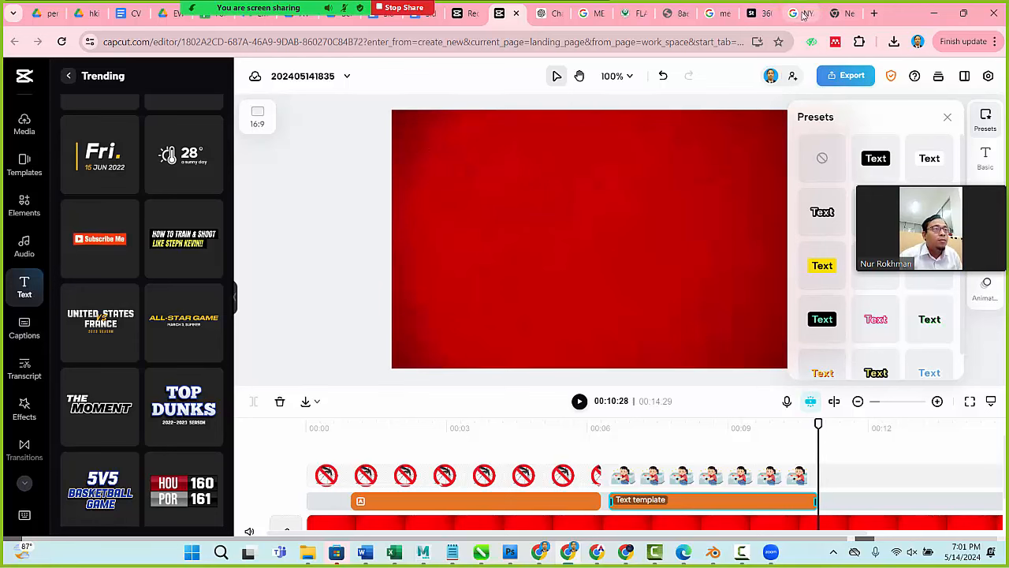
# Open the full-size picture of the boy with a blue barrel and the man digging, and save it as 126-0.jpg in Downloads.
pyautogui.click(724, 14)
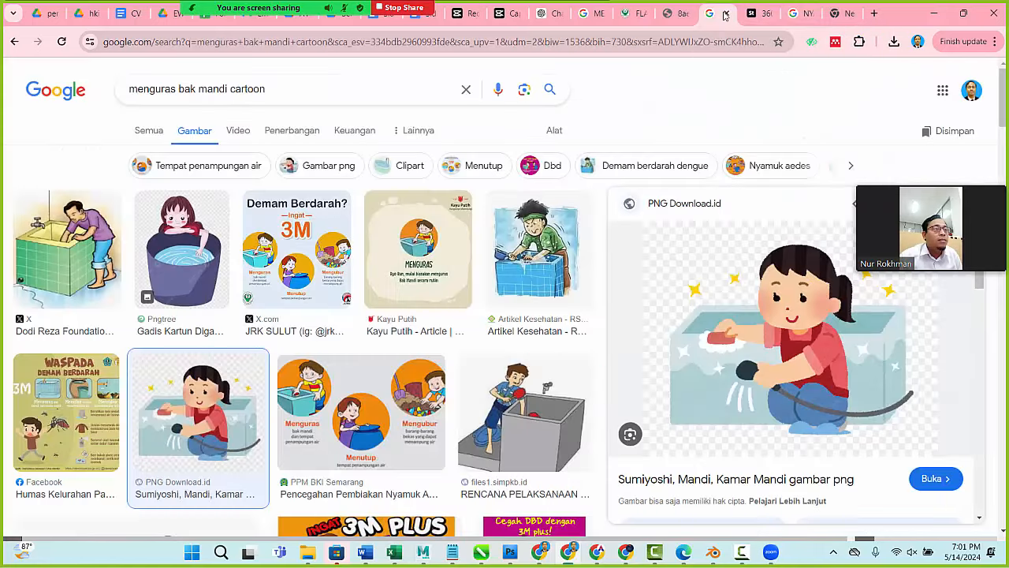
pyautogui.click(674, 11)
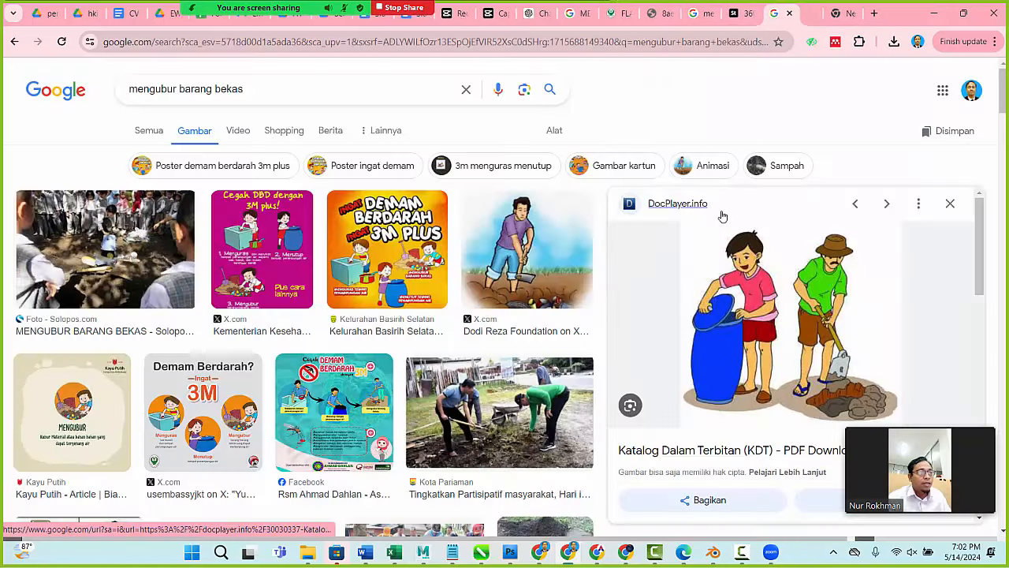
pyautogui.middleClick(722, 216)
pyautogui.click(801, 22)
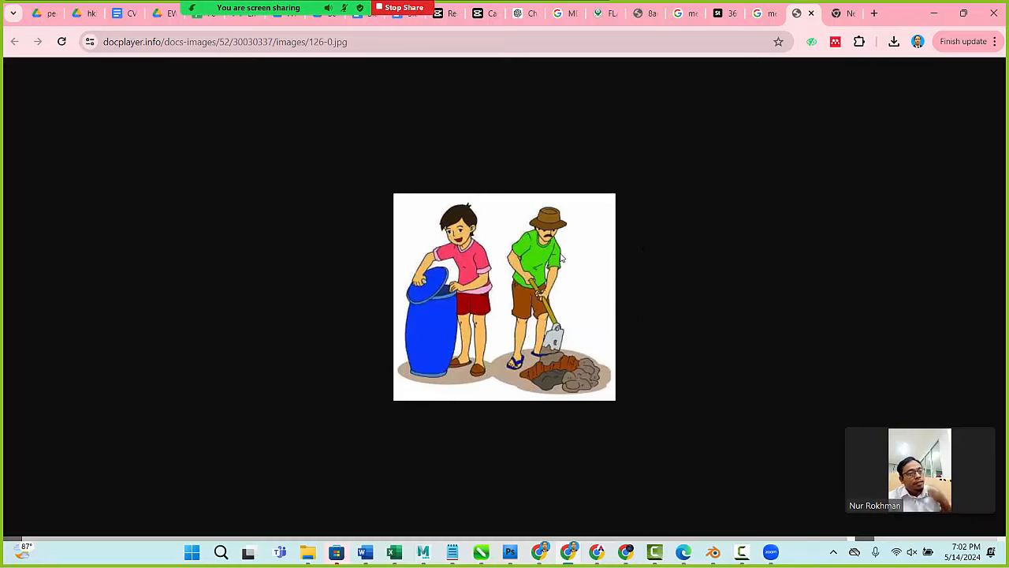
pyautogui.rightClick(562, 256)
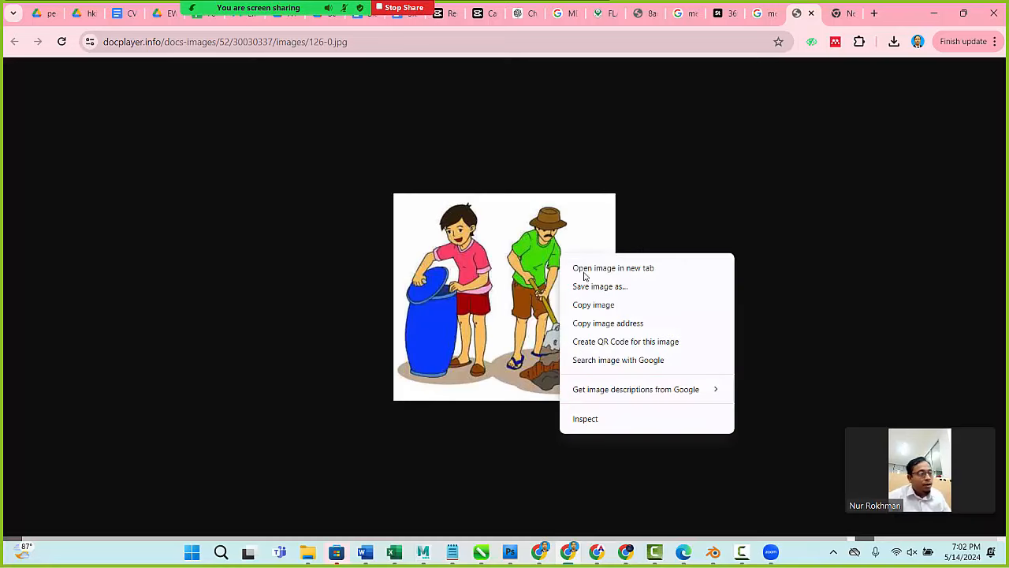
pyautogui.click(625, 291)
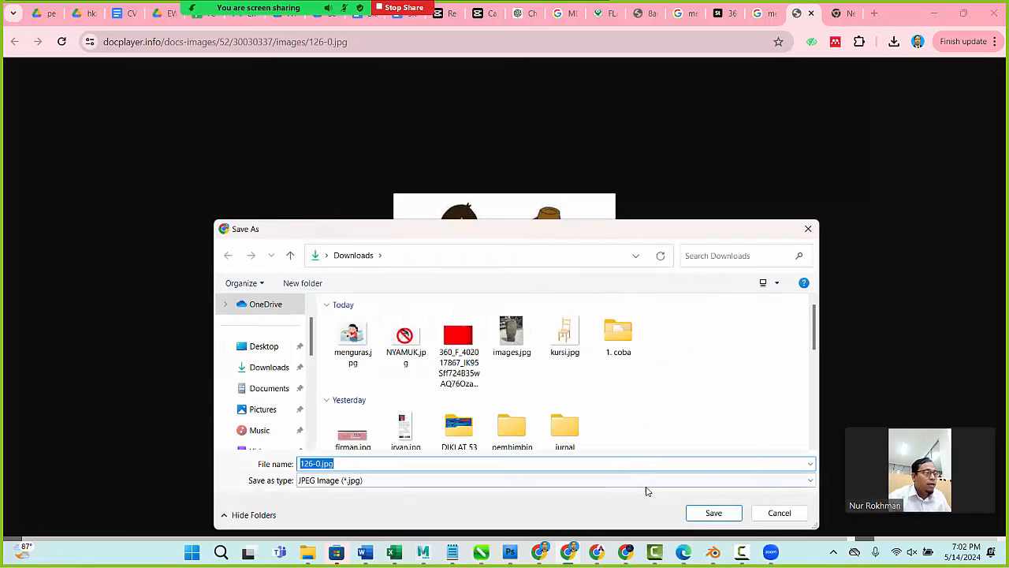
pyautogui.click(714, 513)
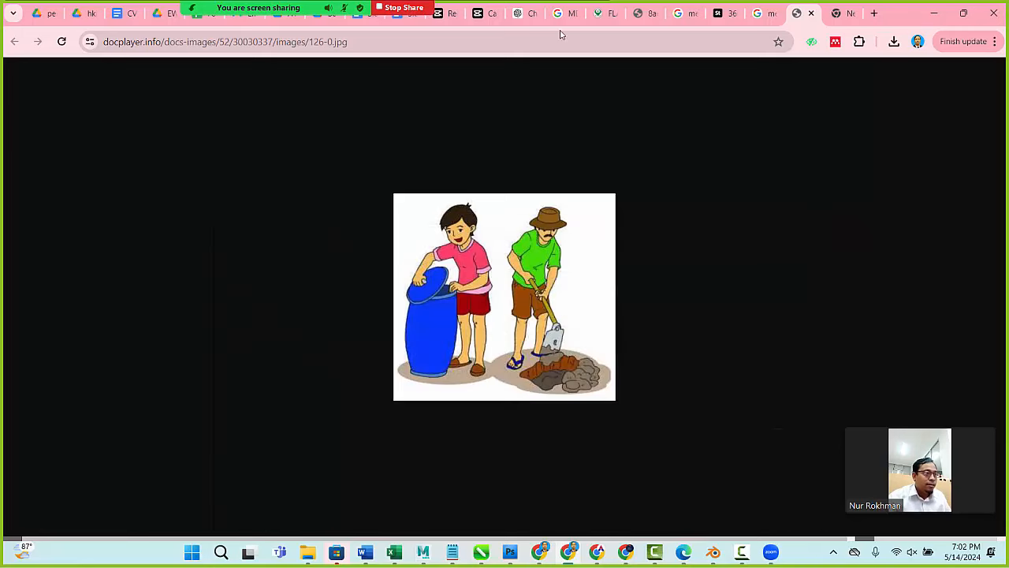
# Return to the CapCut project and upload 126-0.jpg from Downloads to its media.
pyautogui.click(485, 14)
pyautogui.click(24, 124)
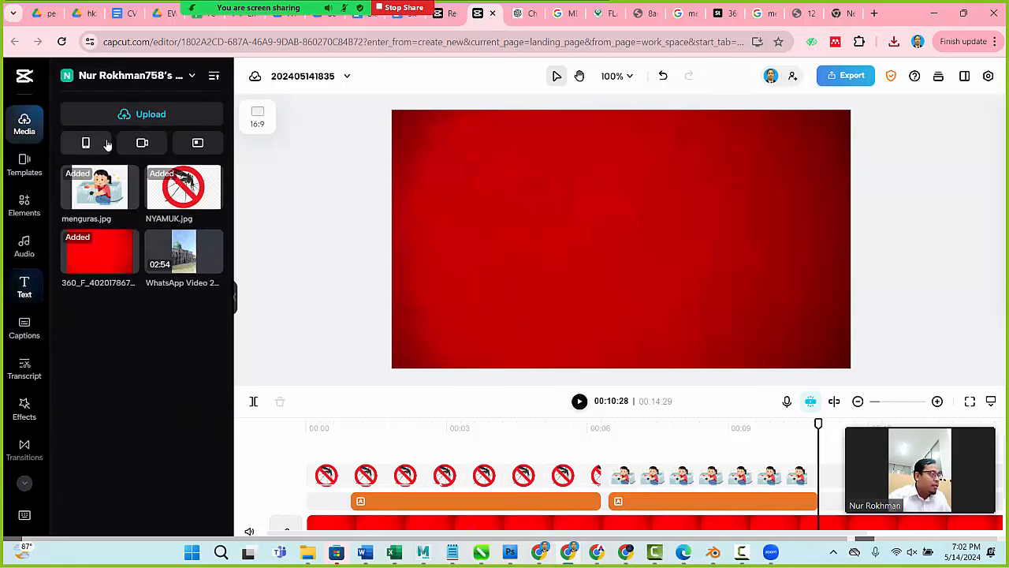
pyautogui.click(111, 114)
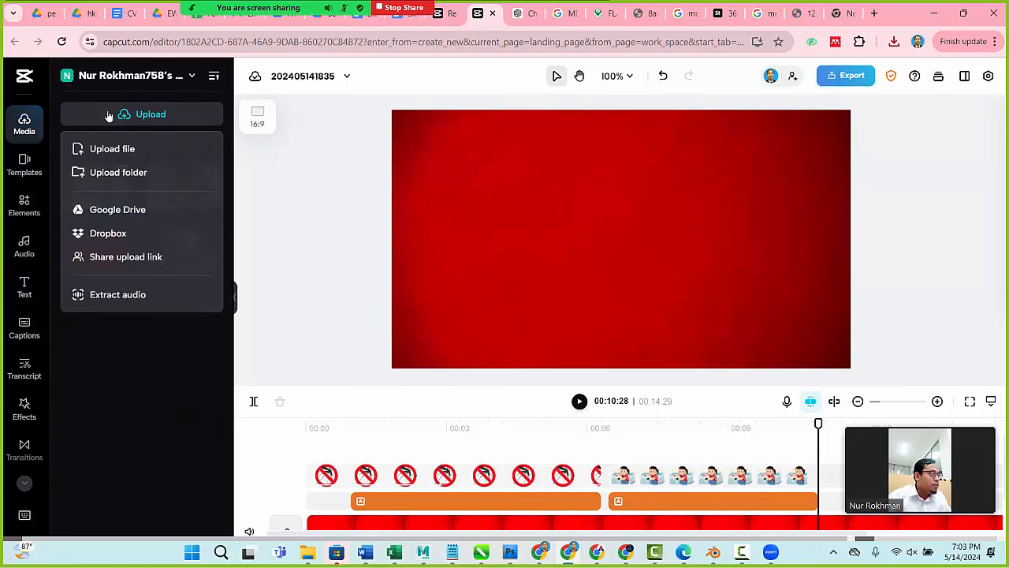
pyautogui.click(123, 157)
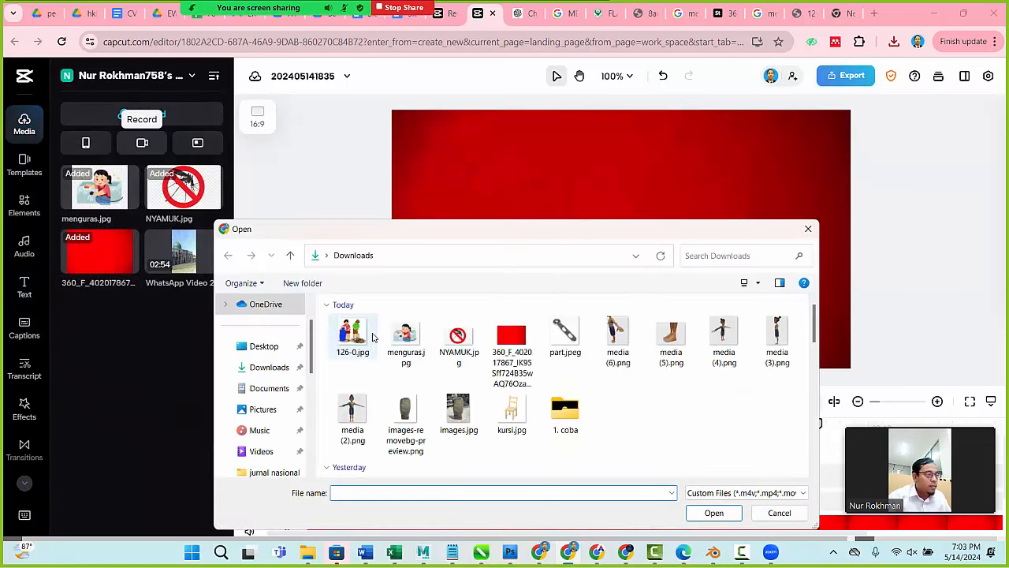
pyautogui.doubleClick(353, 335)
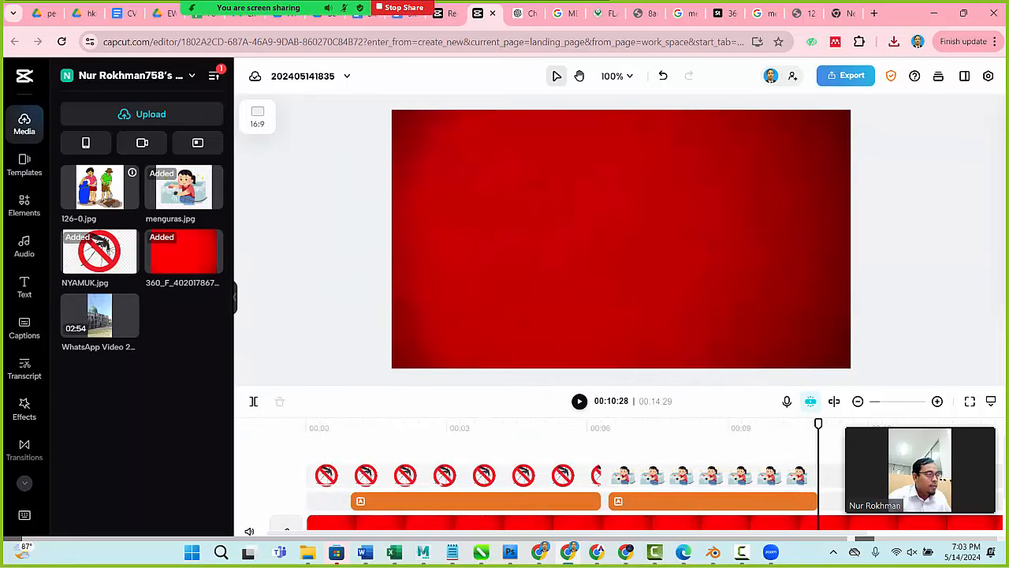
# Add 126-0.jpg to the video at 00:10:28, shrink it and place it in the lower-left part of the red frame.
pyautogui.moveTo(105, 190); pyautogui.dragTo(755, 299)
pyautogui.moveTo(760, 110); pyautogui.dragTo(673, 218)
pyautogui.moveTo(606, 246); pyautogui.dragTo(548, 228)
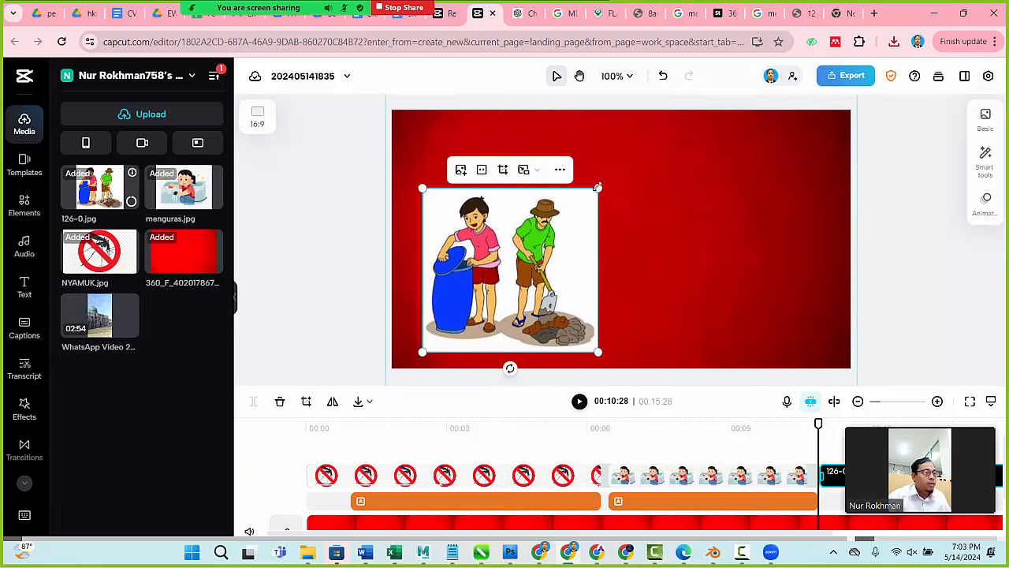
pyautogui.moveTo(596, 186); pyautogui.dragTo(574, 199)
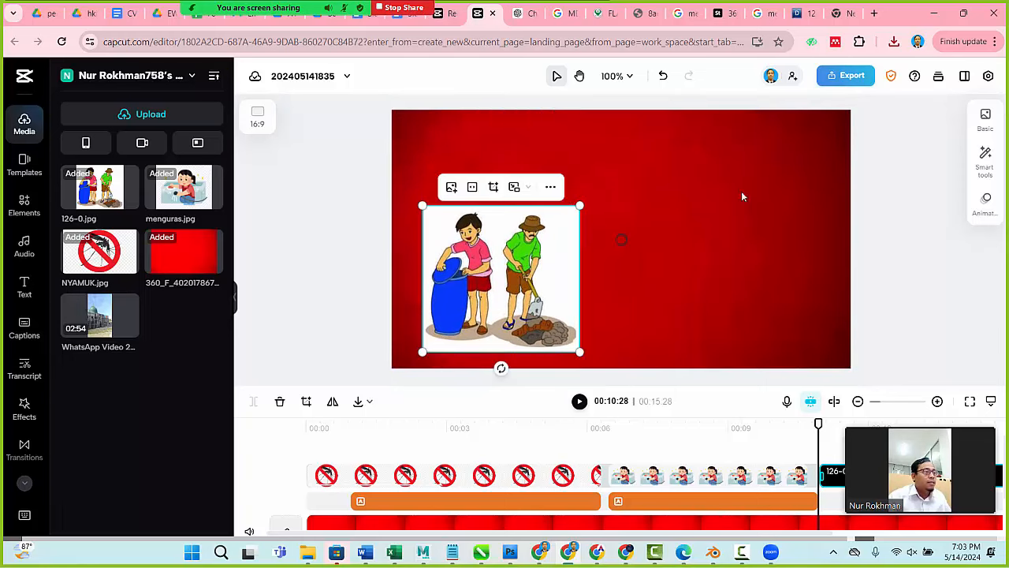
# Try automatic background removal on the waste-burying picture and undo it.
pyautogui.click(995, 200)
pyautogui.click(986, 158)
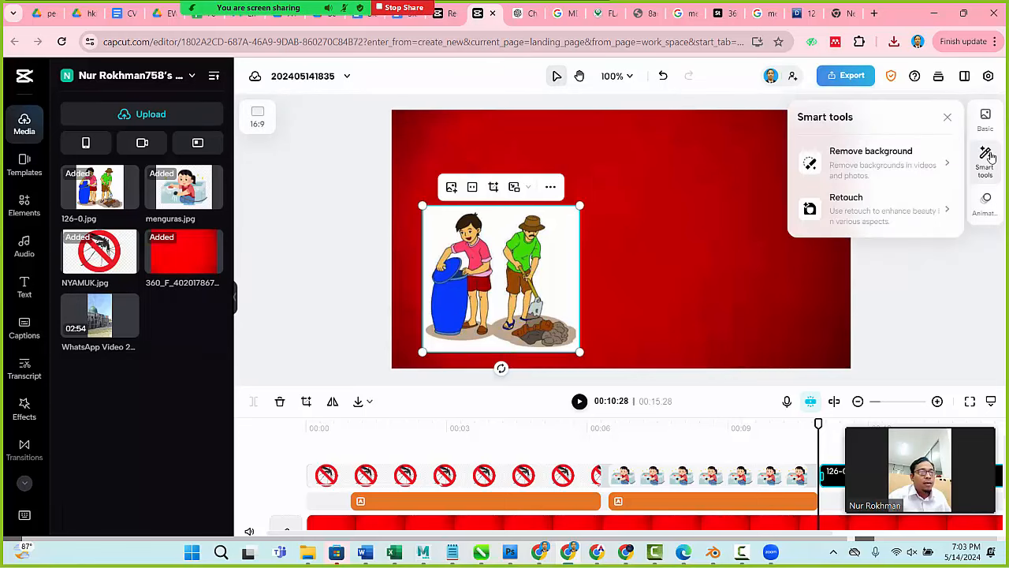
pyautogui.click(910, 161)
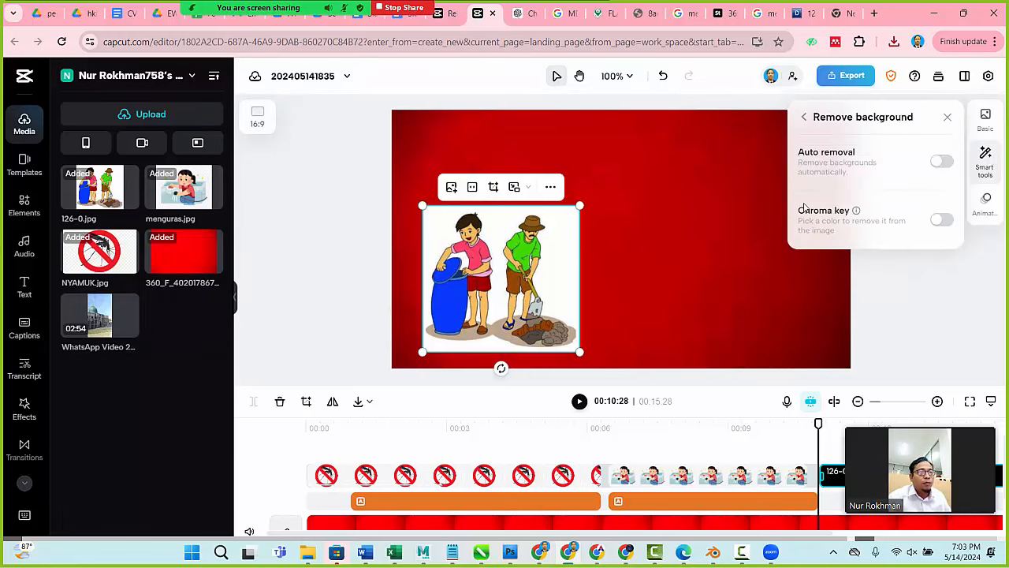
pyautogui.click(942, 161)
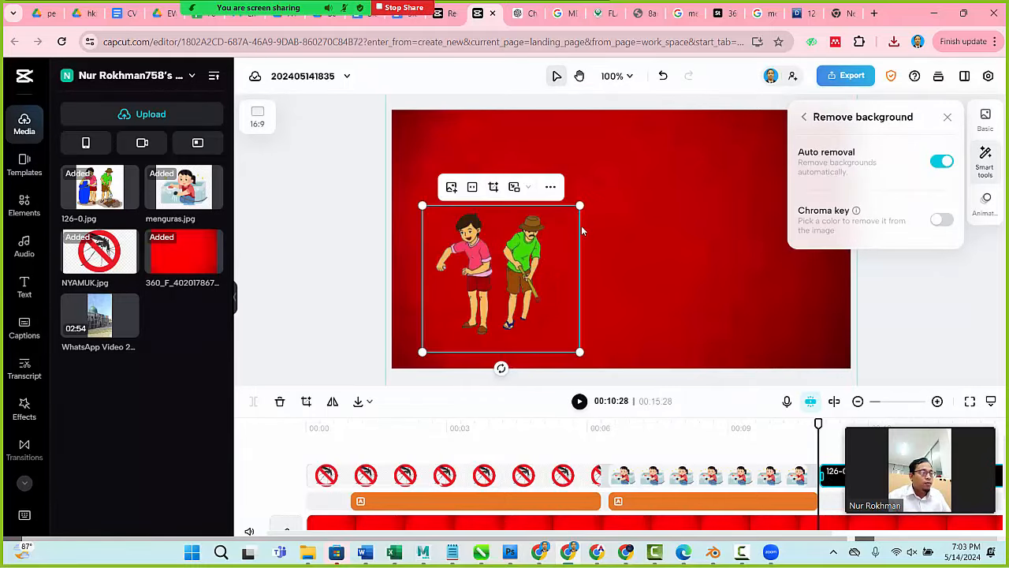
pyautogui.hotkey('ctrl', 'z')
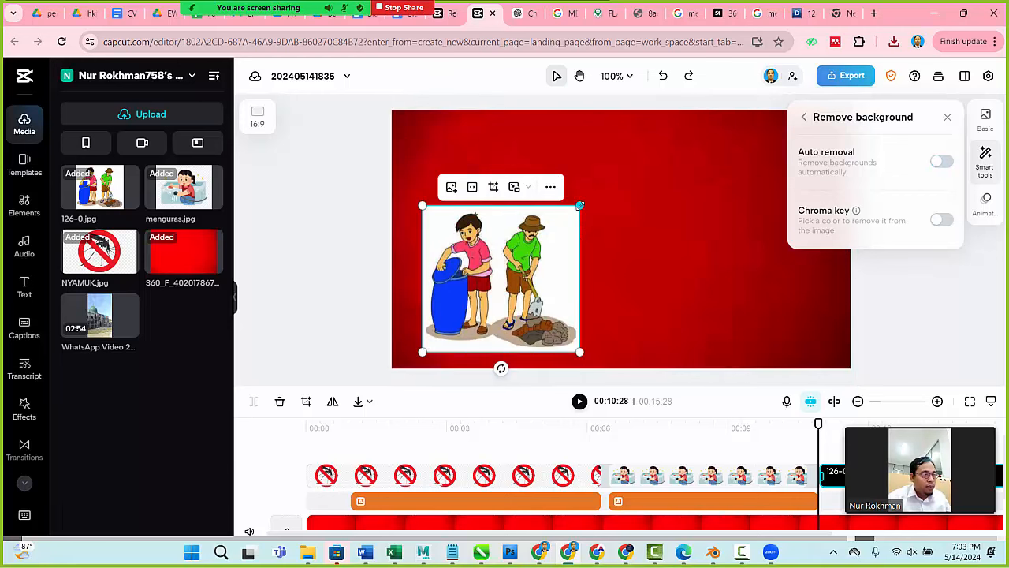
# Enlarge the waste-burying picture slightly, try keying out its white background with Chroma key, and undo the colour pick.
pyautogui.moveTo(579, 206); pyautogui.dragTo(605, 181)
pyautogui.click(950, 225)
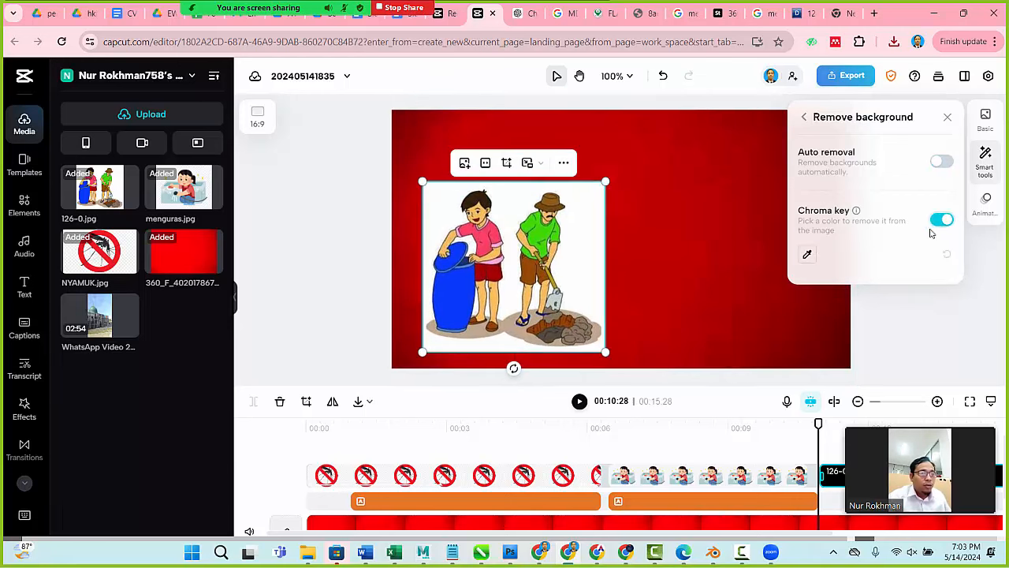
pyautogui.click(808, 253)
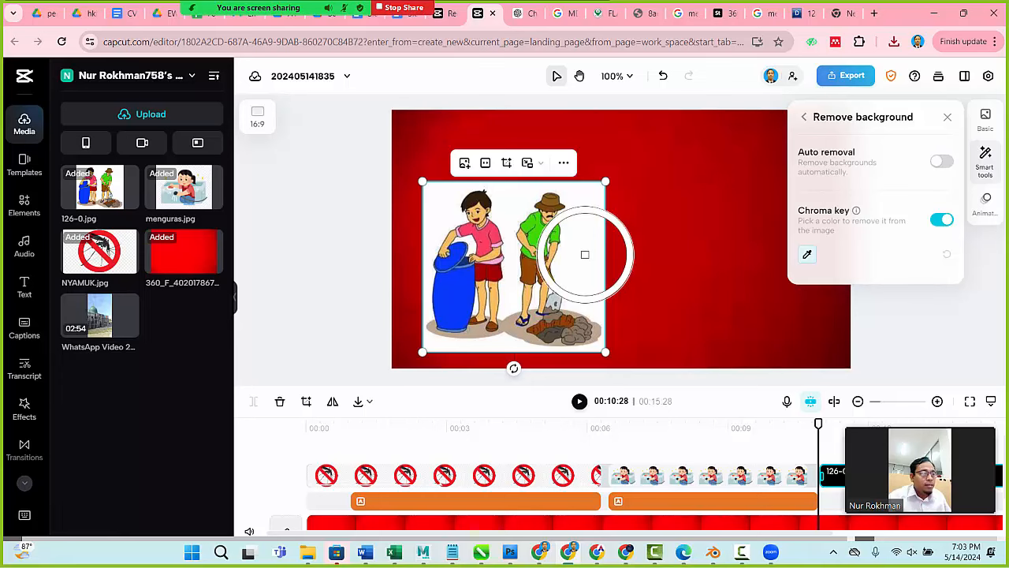
pyautogui.click(586, 255)
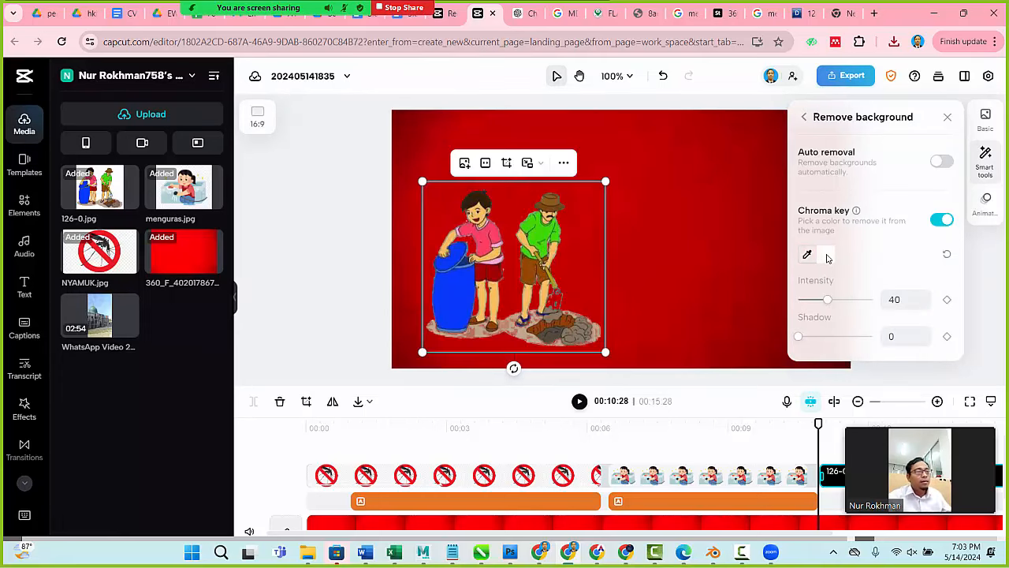
pyautogui.hotkey('ctrl', 'z')
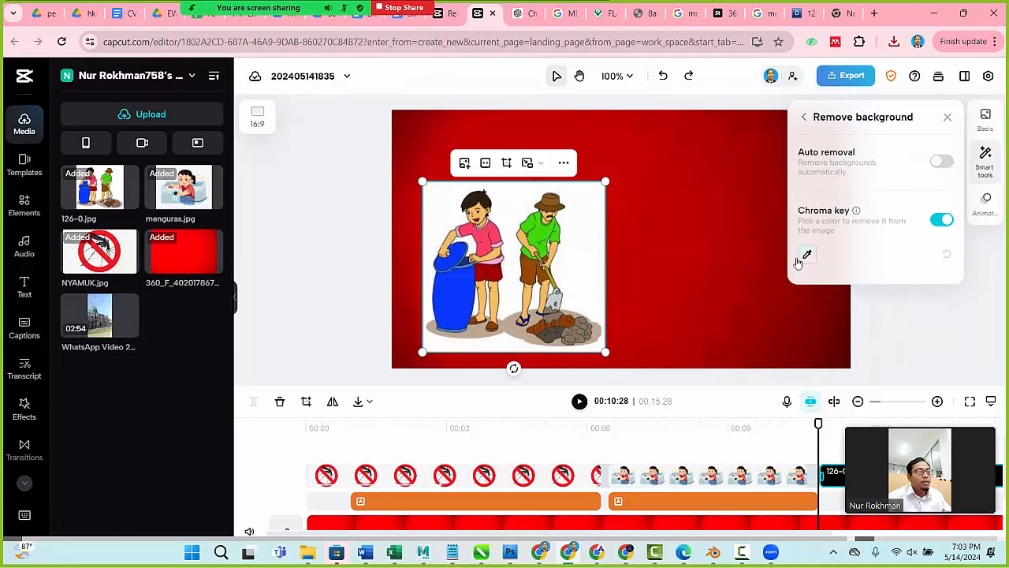
# Key out the white again with a sample taken beside the shovel, and delete the waste-burying picture from the video.
pyautogui.click(805, 254)
pyautogui.click(589, 296)
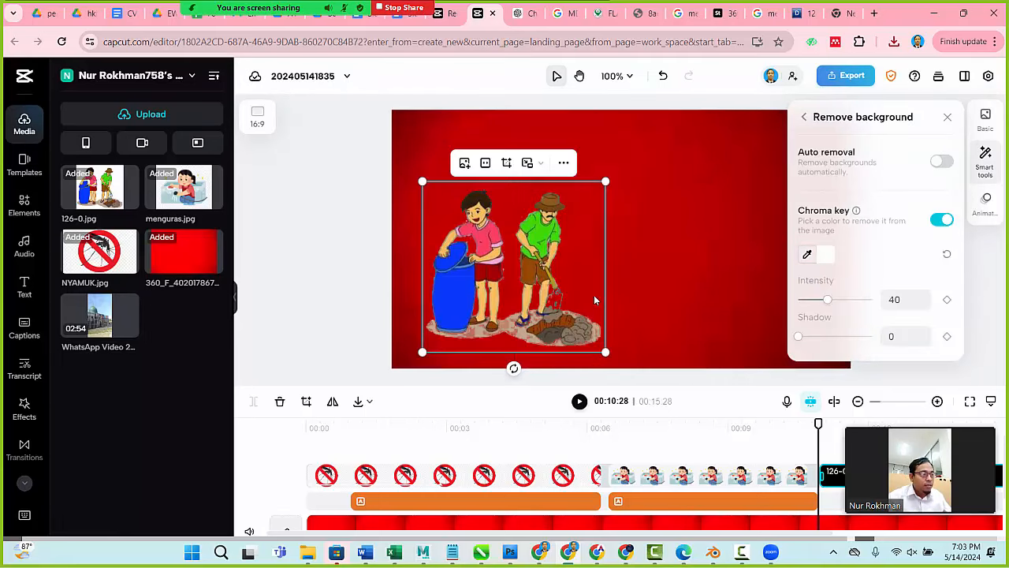
pyautogui.click(367, 275)
pyautogui.click(558, 256)
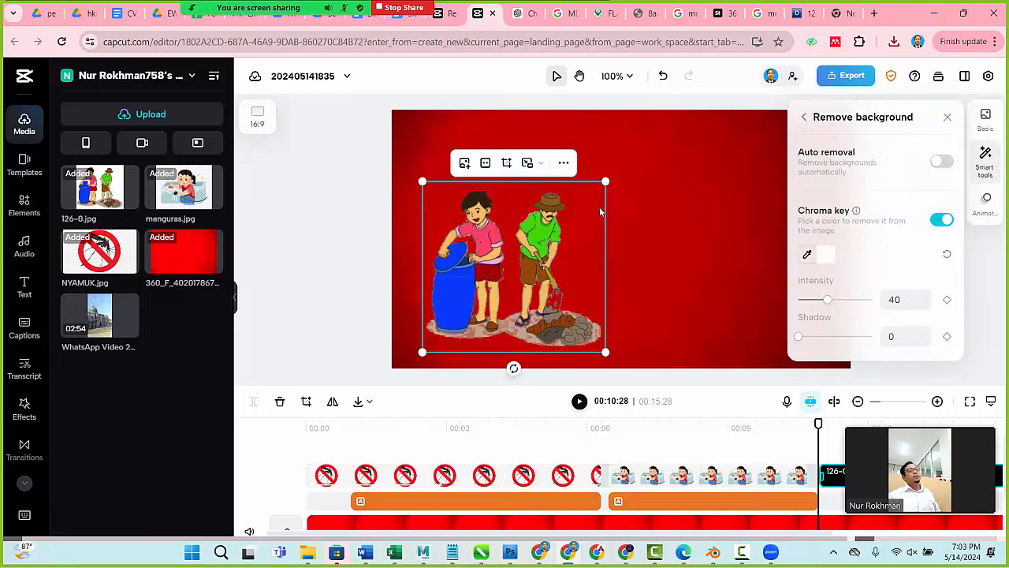
pyautogui.moveTo(605, 182)
pyautogui.mouseDown()
pyautogui.moveTo(639, 156)
pyautogui.moveTo(612, 174)
pyautogui.moveTo(618, 181)
pyautogui.mouseUp()
pyautogui.press('Delete')
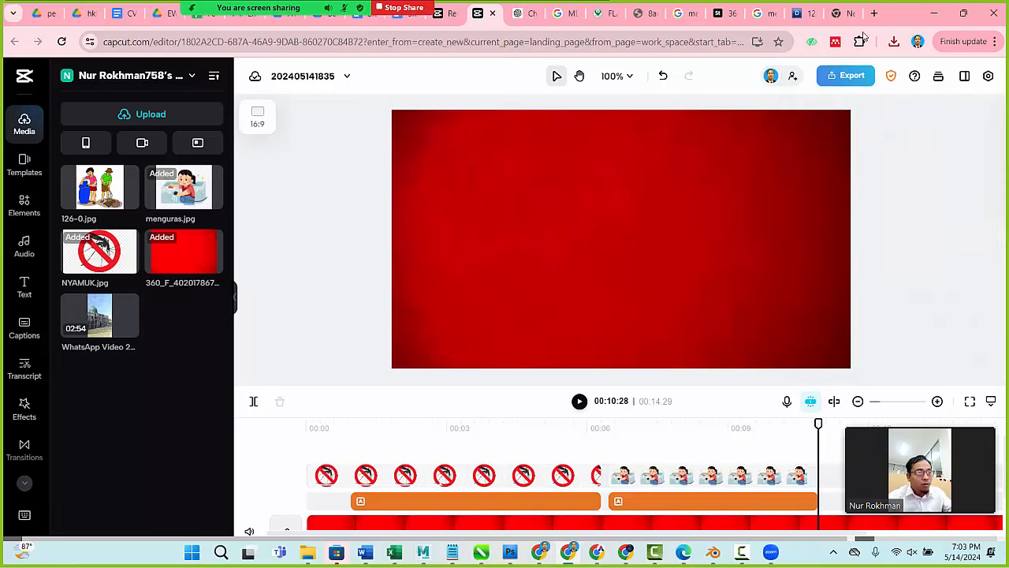
# Search the web for "remove" in the spare browser tab and open the remove.bg site.
pyautogui.click(839, 14)
pyautogui.write('remove')
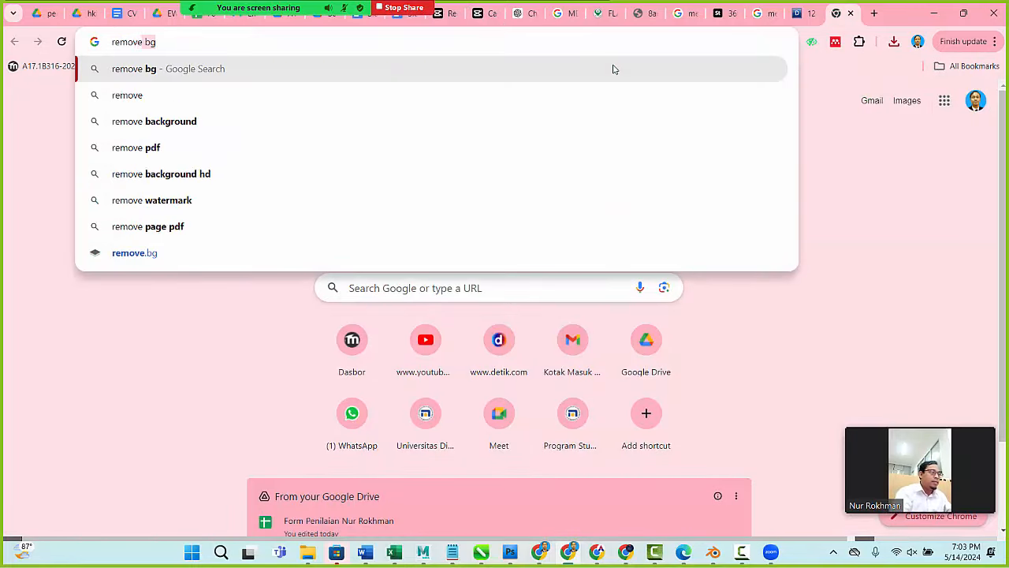
pyautogui.press('BackSpace')
pyautogui.press('Return')
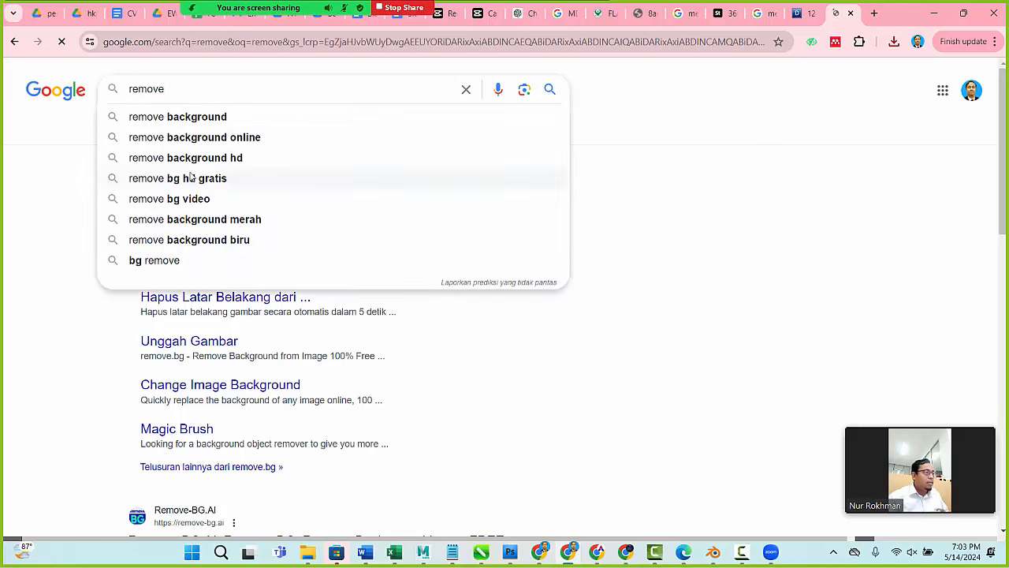
pyautogui.click(208, 193)
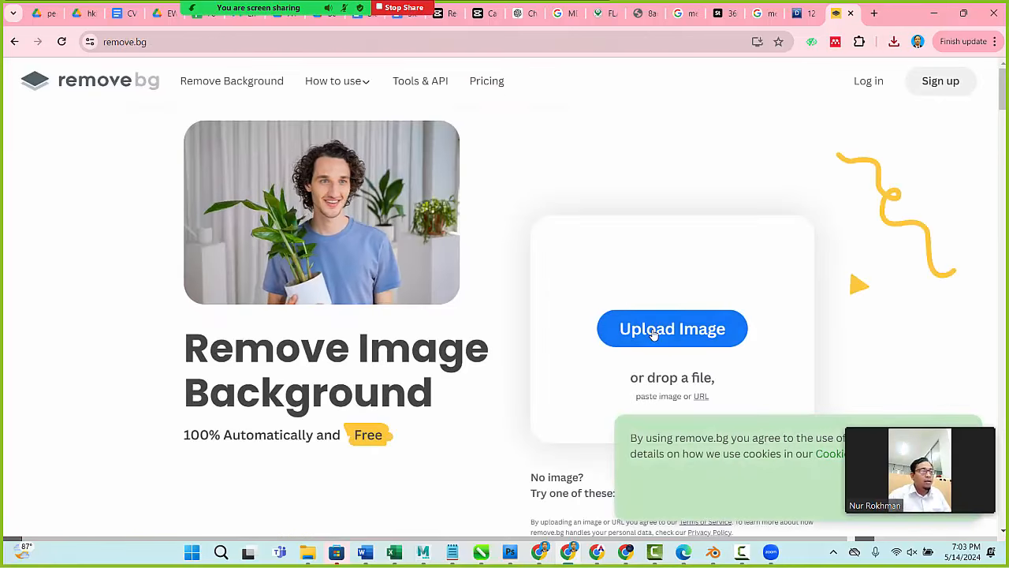
# Upload 126-0.jpg to remove.bg and download the background-free version at 338 × 315 px.
pyautogui.click(631, 331)
pyautogui.click(516, 281)
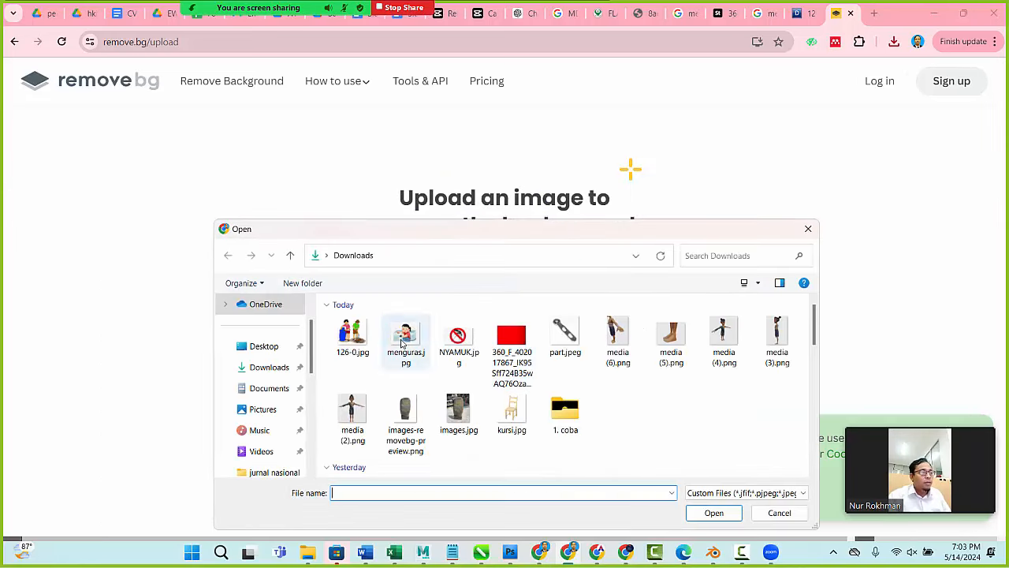
pyautogui.doubleClick(357, 335)
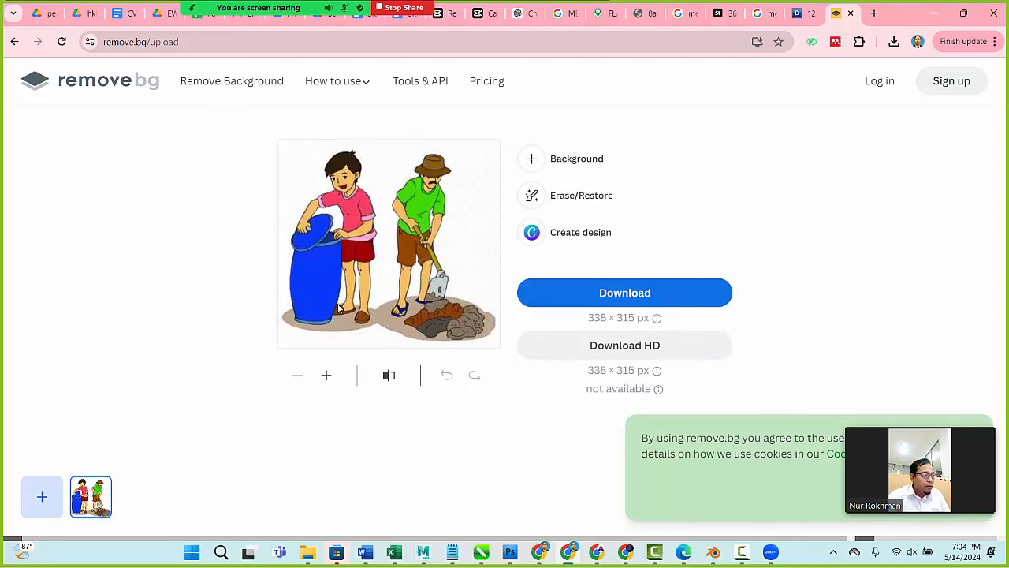
pyautogui.click(640, 294)
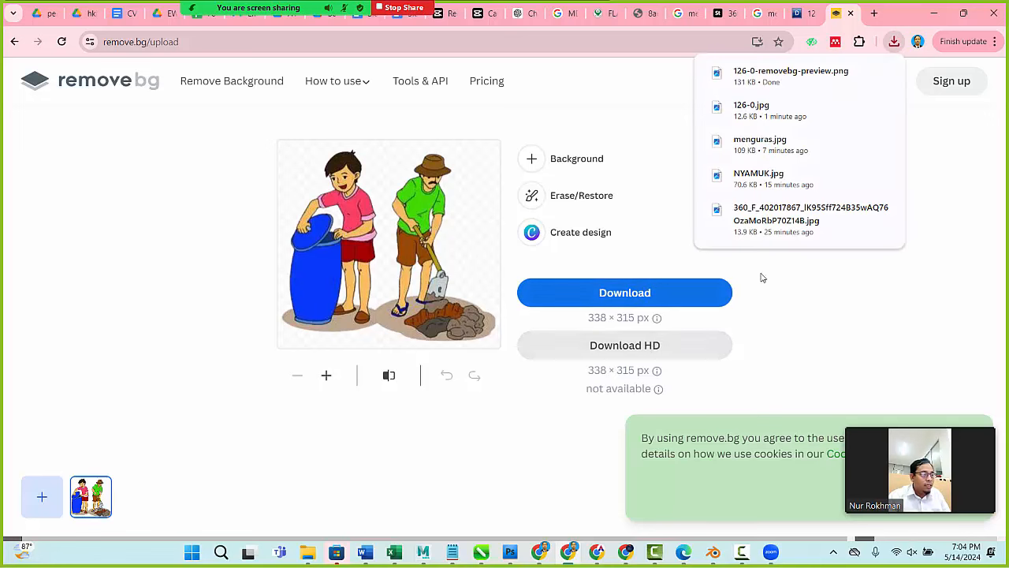
# Return to the CapCut project and upload the background-free picture from the "1. coba" folder in Downloads.
pyautogui.click(482, 14)
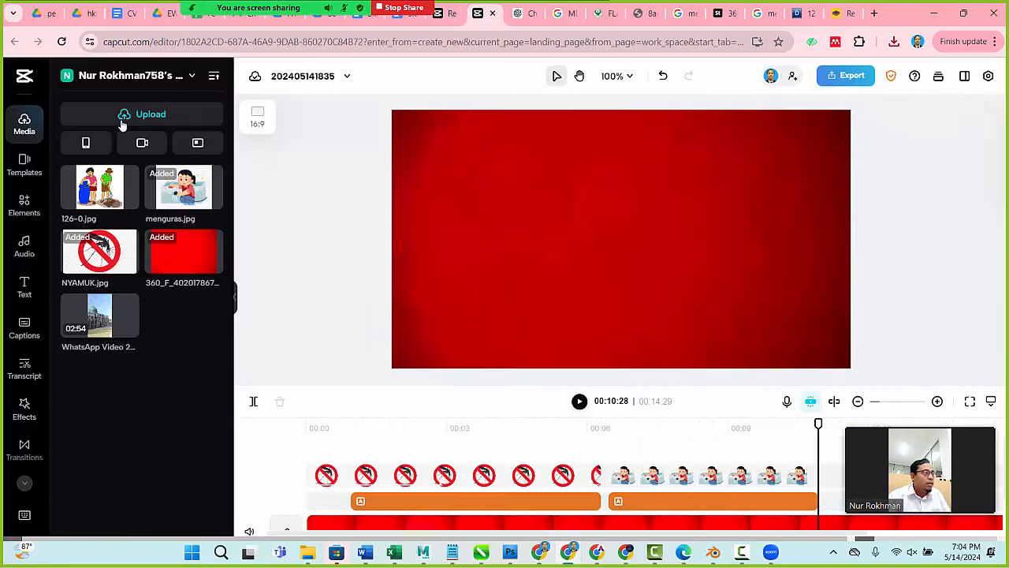
pyautogui.click(140, 150)
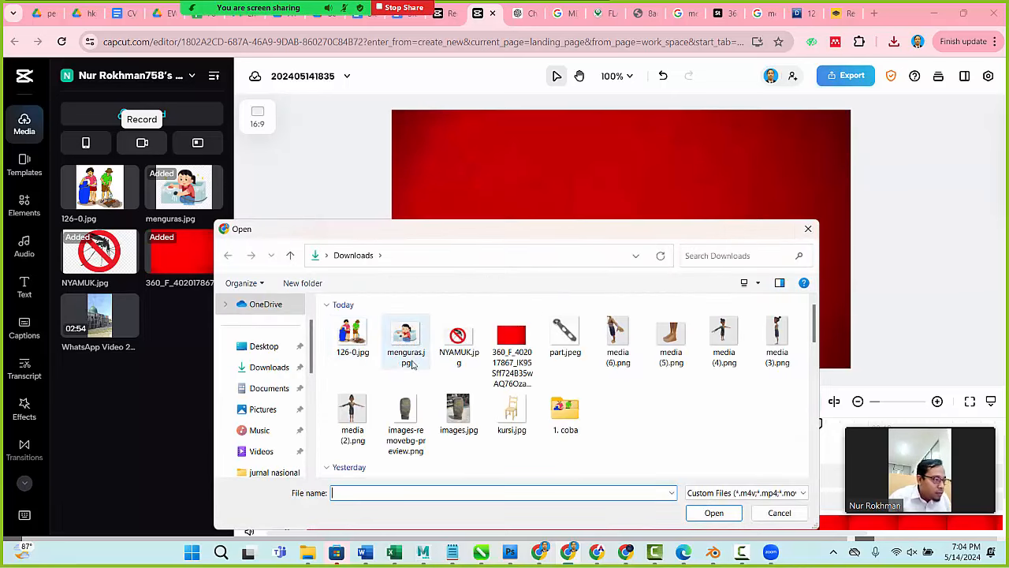
pyautogui.scroll(-1, 473, 349)
pyautogui.scroll(1, 476, 348)
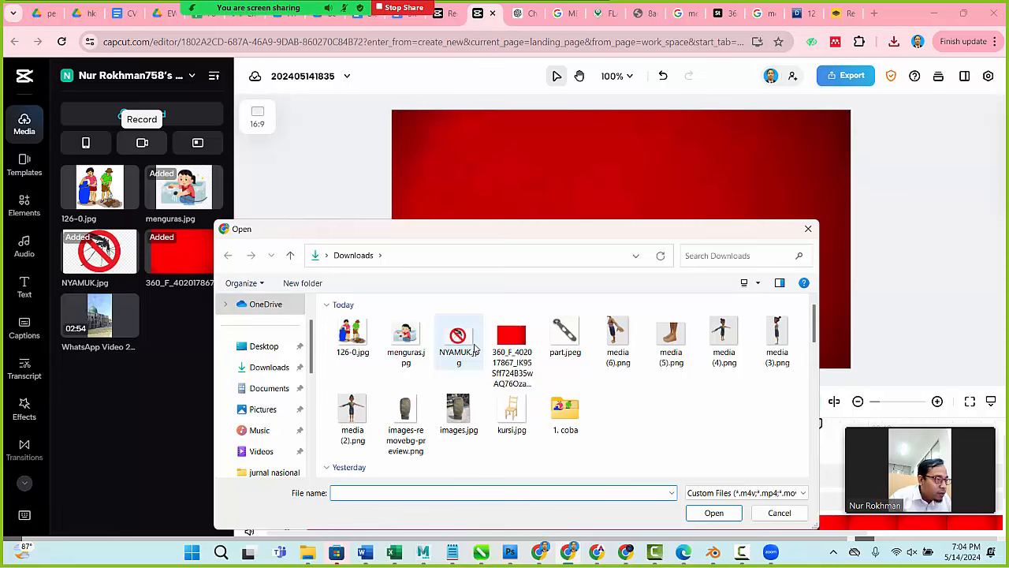
pyautogui.doubleClick(565, 410)
pyautogui.doubleClick(475, 338)
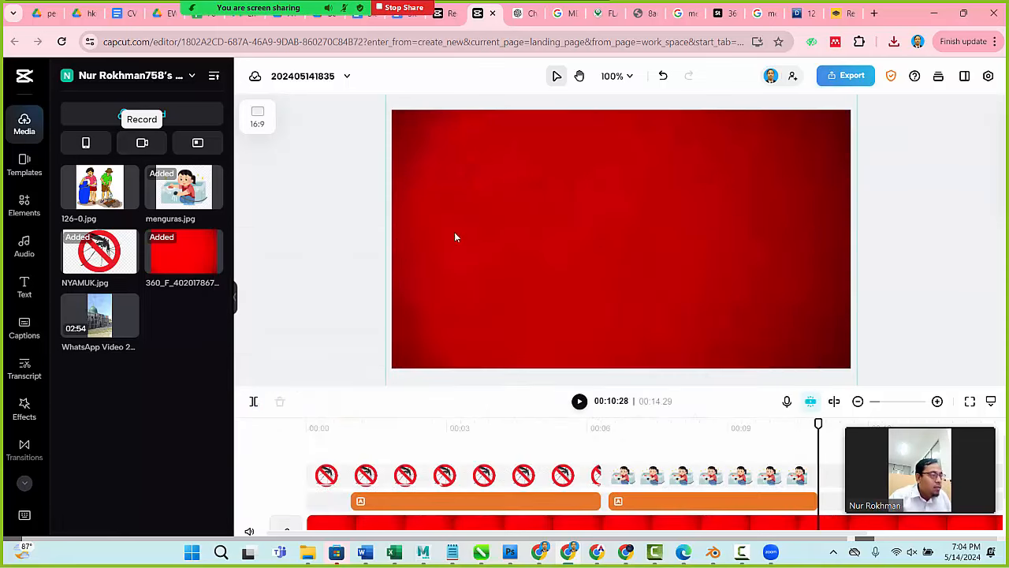
pyautogui.click(114, 196)
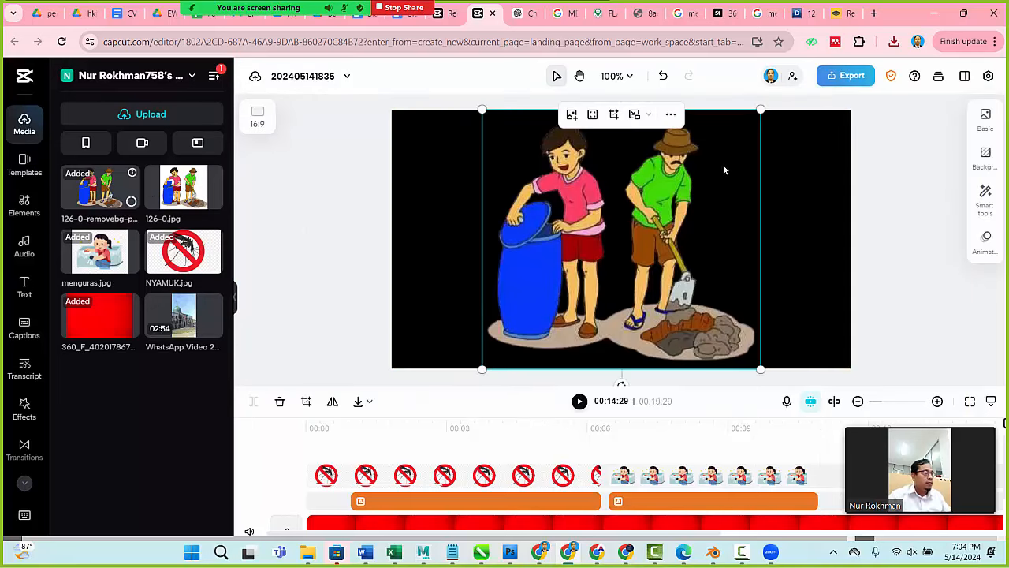
pyautogui.moveTo(852, 447); pyautogui.dragTo(777, 461)
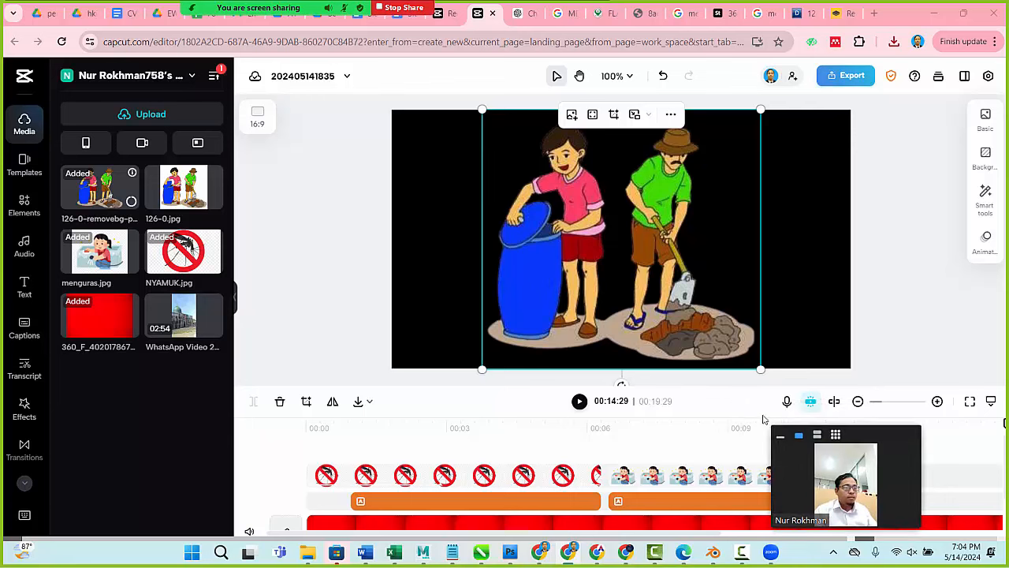
pyautogui.hotkey('ctrl', 'z')
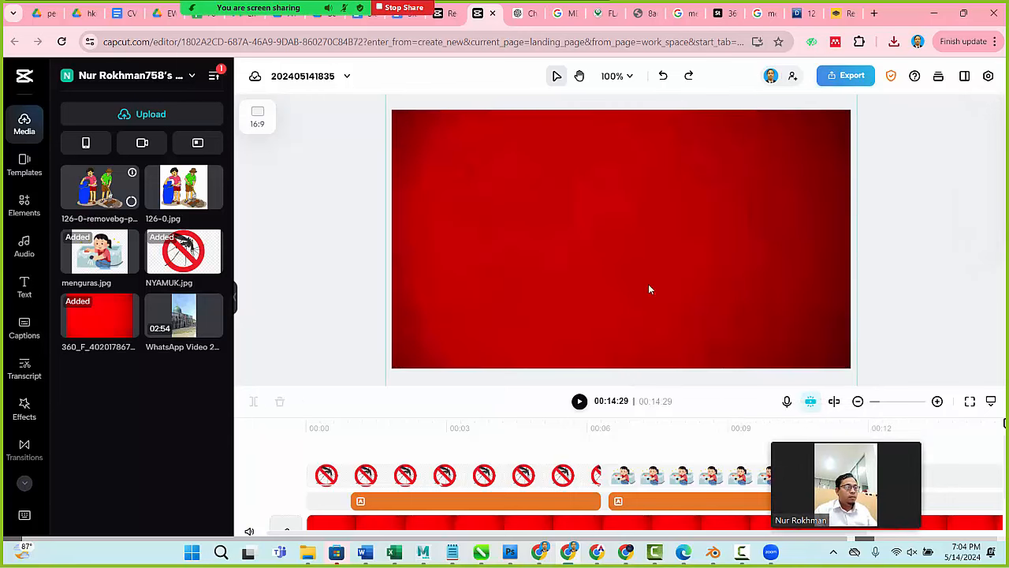
pyautogui.moveTo(99, 186); pyautogui.dragTo(501, 242)
pyautogui.hotkey('ctrl', 'z')
# Insert the background-free waste-burying picture into the timeline at 00:11:10.
pyautogui.moveTo(890, 466); pyautogui.dragTo(965, 82)
pyautogui.click(838, 457)
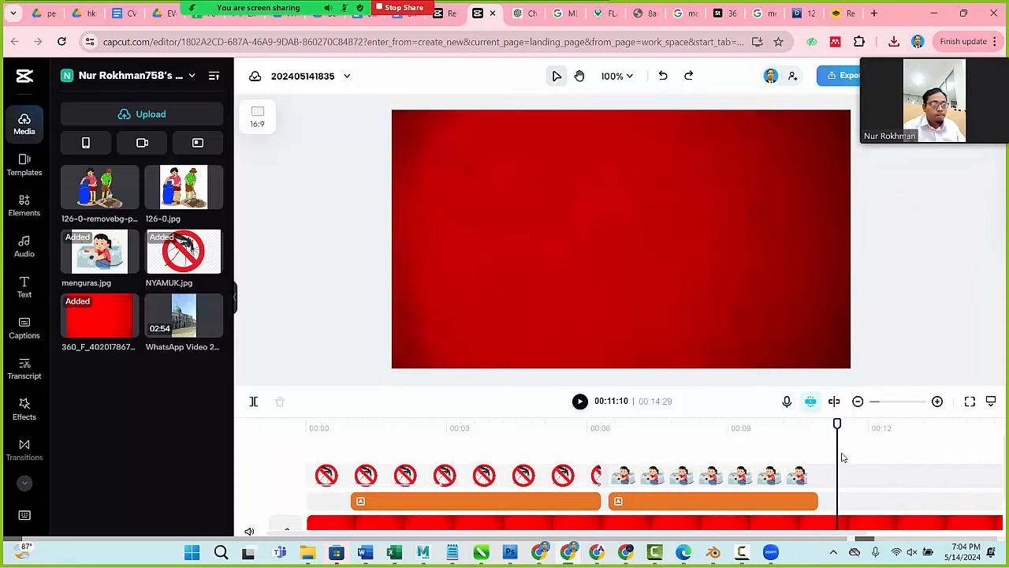
pyautogui.moveTo(184, 187); pyautogui.dragTo(581, 208)
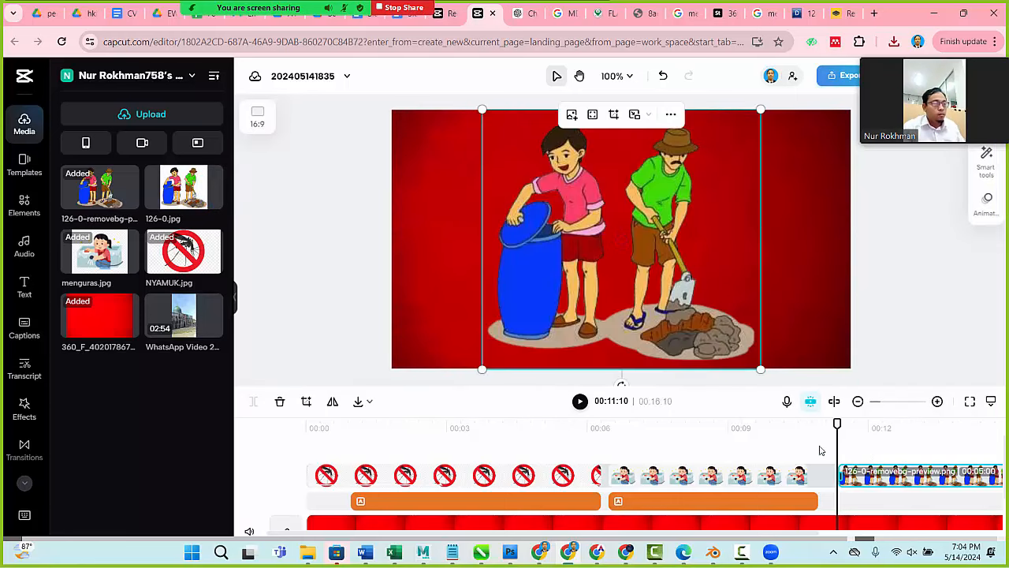
# Shrink the waste-burying picture into the lower-left part of the frame and shift its clip to start right after the bathtub scene.
pyautogui.moveTo(670, 187); pyautogui.dragTo(666, 197)
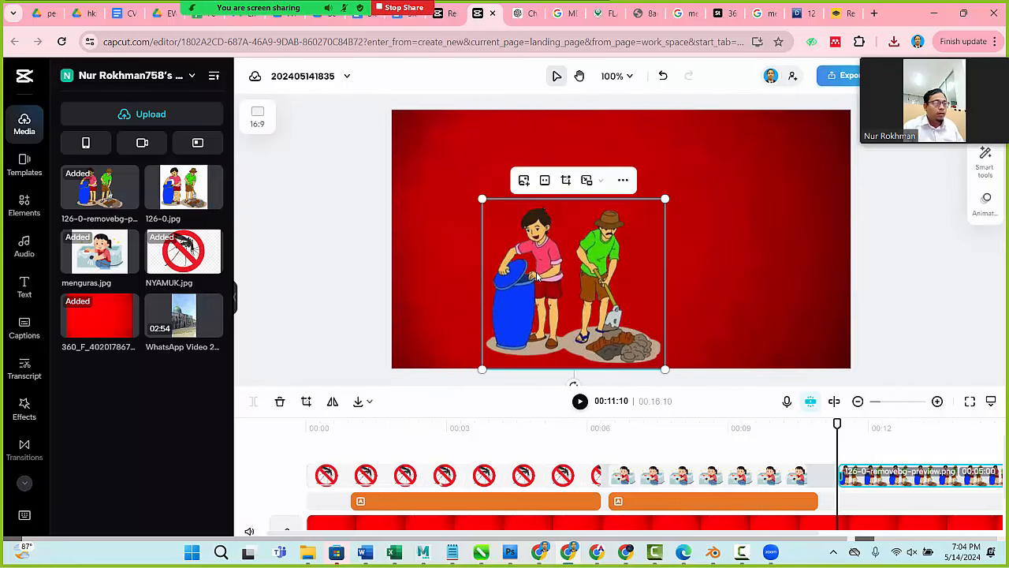
pyautogui.moveTo(544, 268); pyautogui.dragTo(479, 260)
pyautogui.moveTo(600, 190); pyautogui.dragTo(571, 218)
pyautogui.moveTo(875, 476); pyautogui.dragTo(849, 474)
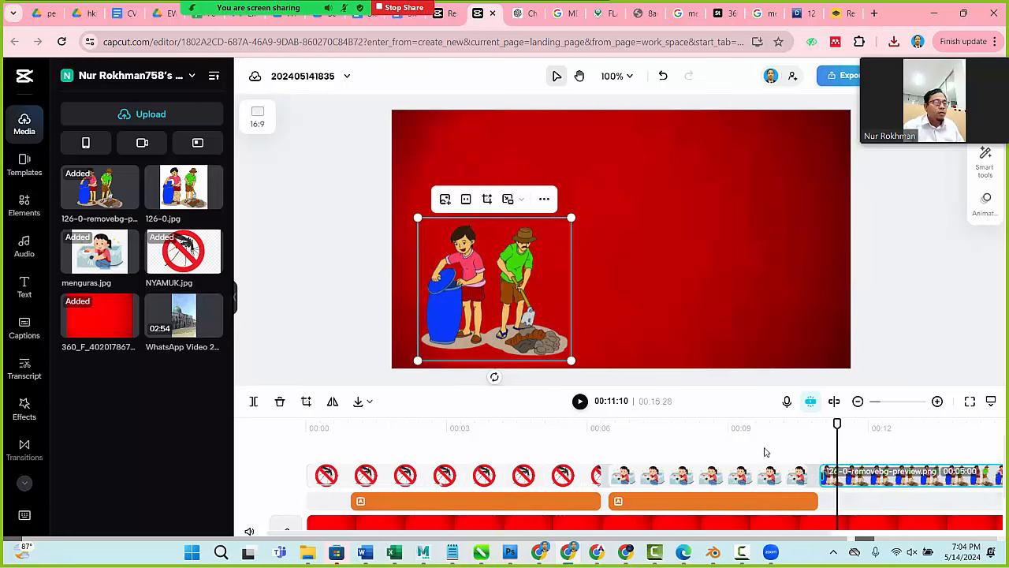
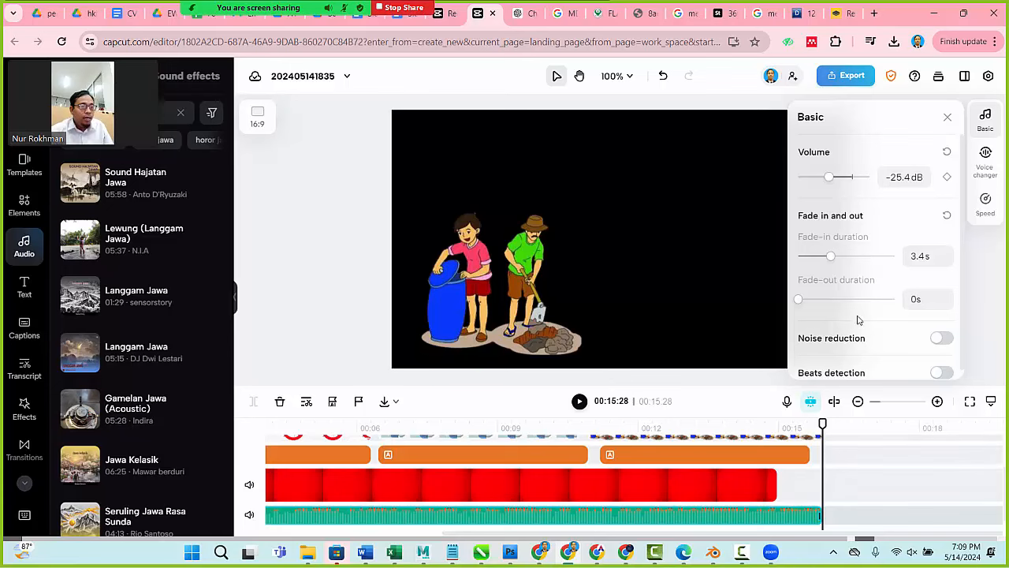
# Set the background music's fade-in duration to 2.4 s and its fade-out duration to 2.3 s.
pyautogui.moveTo(817, 299)
pyautogui.mouseDown()
pyautogui.moveTo(831, 298)
pyautogui.moveTo(808, 303)
pyautogui.mouseUp()
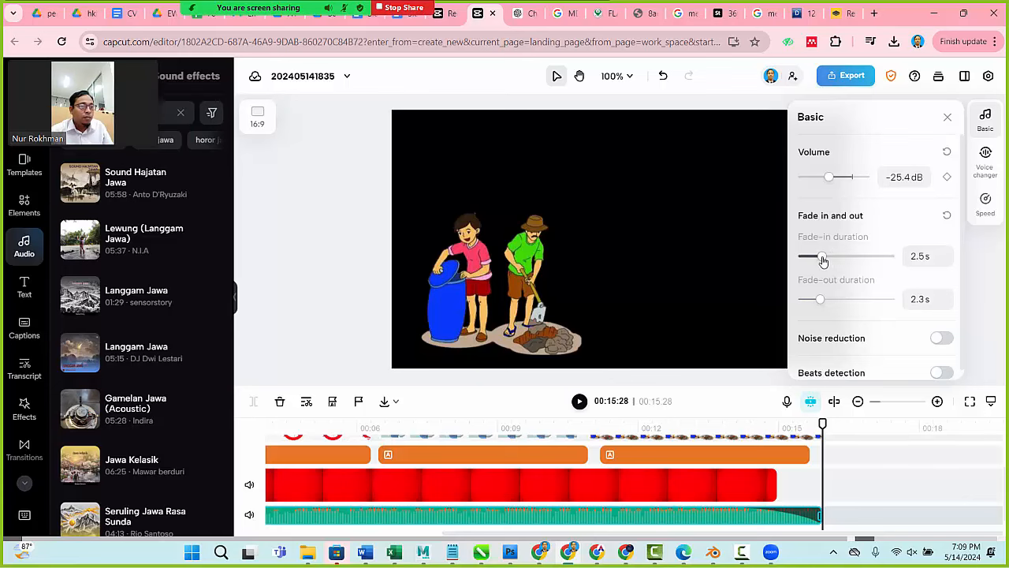
pyautogui.click(835, 469)
# Trim the end of the waste-burying picture clip to a duration of 00:04:08.
pyautogui.scroll(2, 834, 467)
pyautogui.click(812, 476)
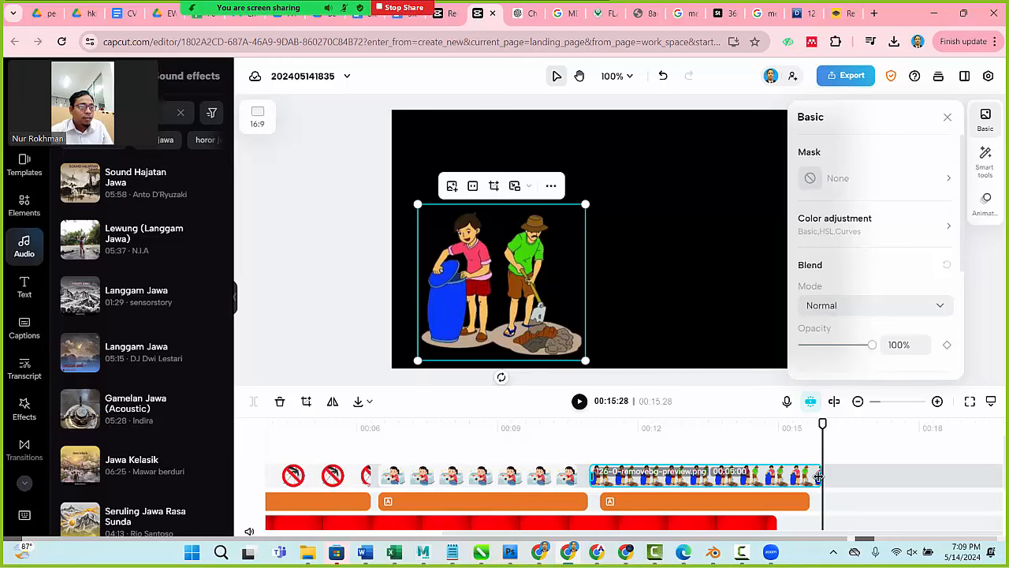
pyautogui.moveTo(819, 476); pyautogui.dragTo(795, 482)
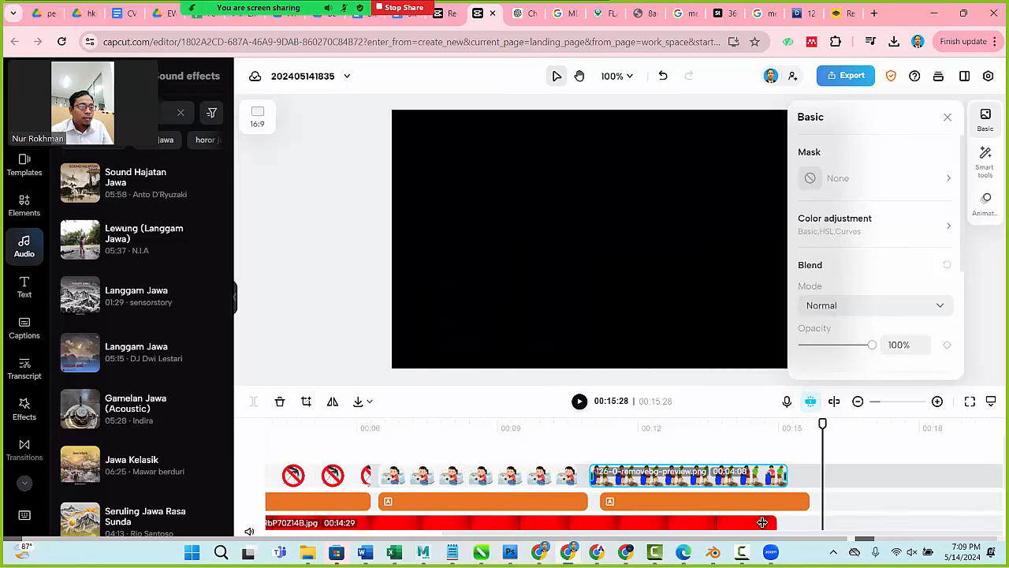
# Extend the red background clip and the music track so that both end at 00:16:20.
pyautogui.click(763, 522)
pyautogui.scroll(-1, 763, 504)
pyautogui.moveTo(776, 466); pyautogui.dragTo(857, 493)
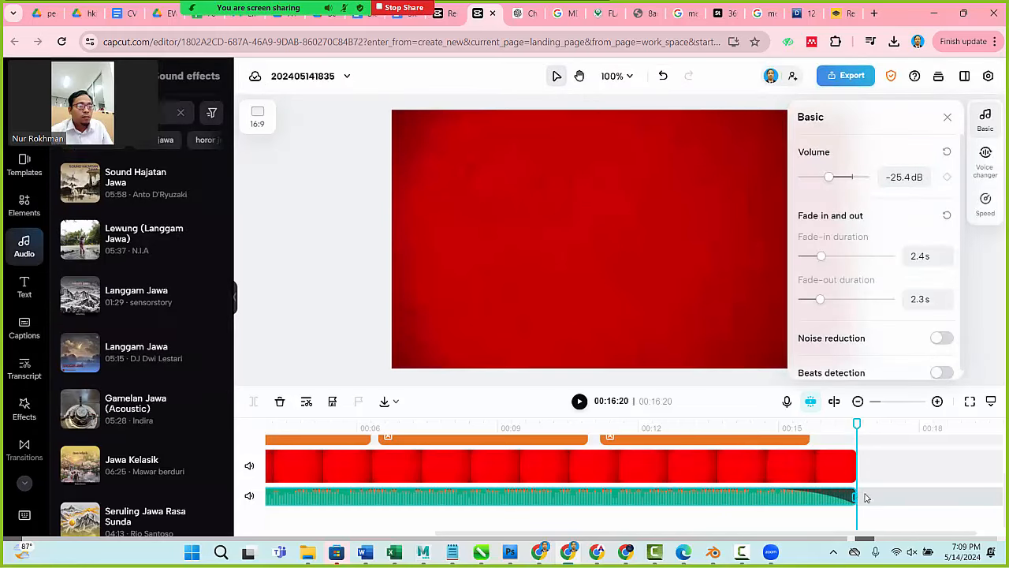
# Check the end of the waste-burying scene and lengthen its picture clip to 00:04:14.
pyautogui.scroll(2, 867, 490)
pyautogui.moveTo(774, 429); pyautogui.dragTo(642, 428)
pyautogui.moveTo(785, 437); pyautogui.dragTo(760, 434)
pyautogui.click(787, 476)
pyautogui.moveTo(787, 475); pyautogui.dragTo(798, 481)
pyautogui.click(803, 502)
# Give the waste-burying picture a Fade In and a Fade Out animation, each lasting 0.5 s.
pyautogui.click(788, 477)
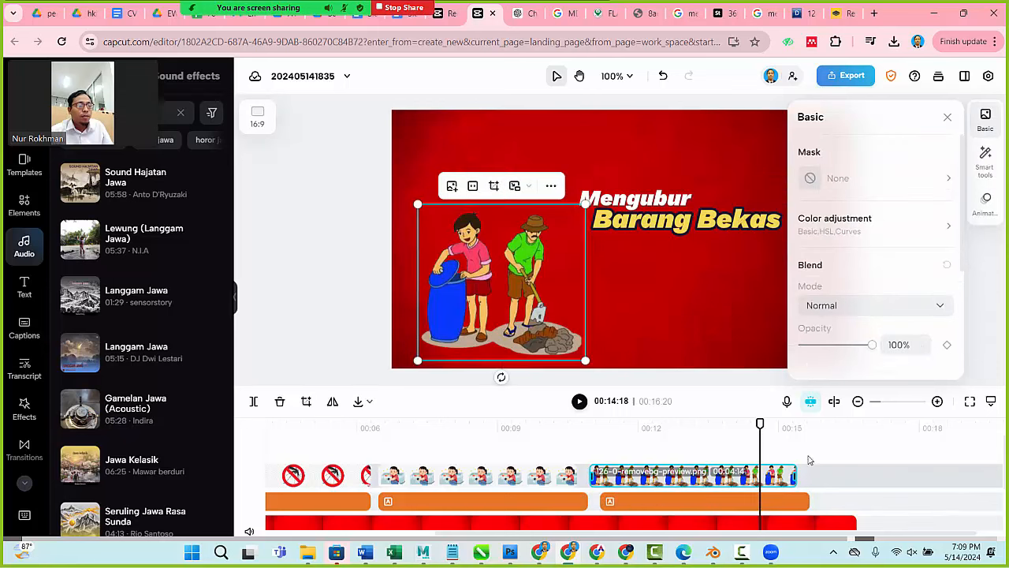
pyautogui.click(985, 206)
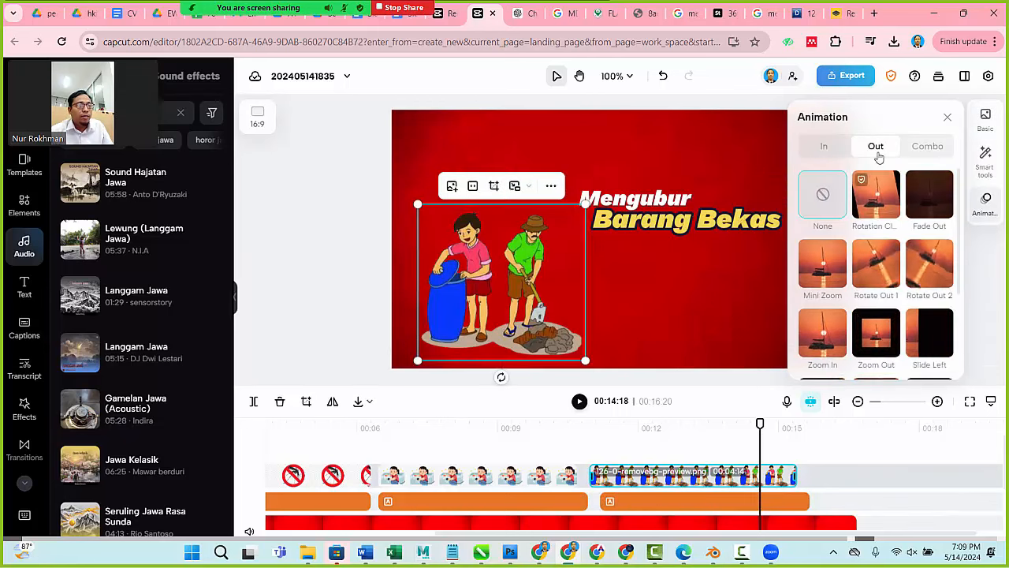
pyautogui.click(929, 199)
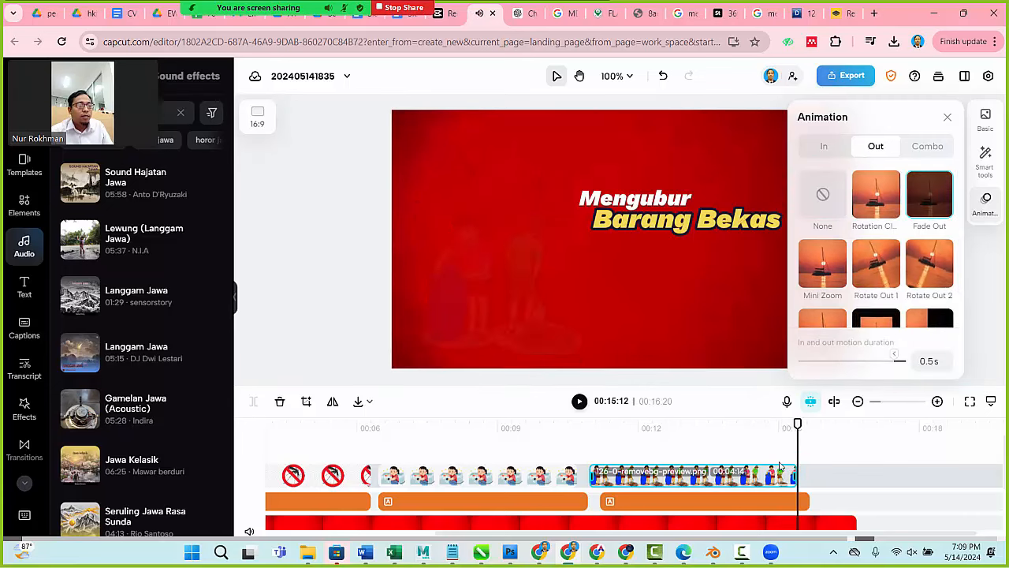
pyautogui.click(586, 435)
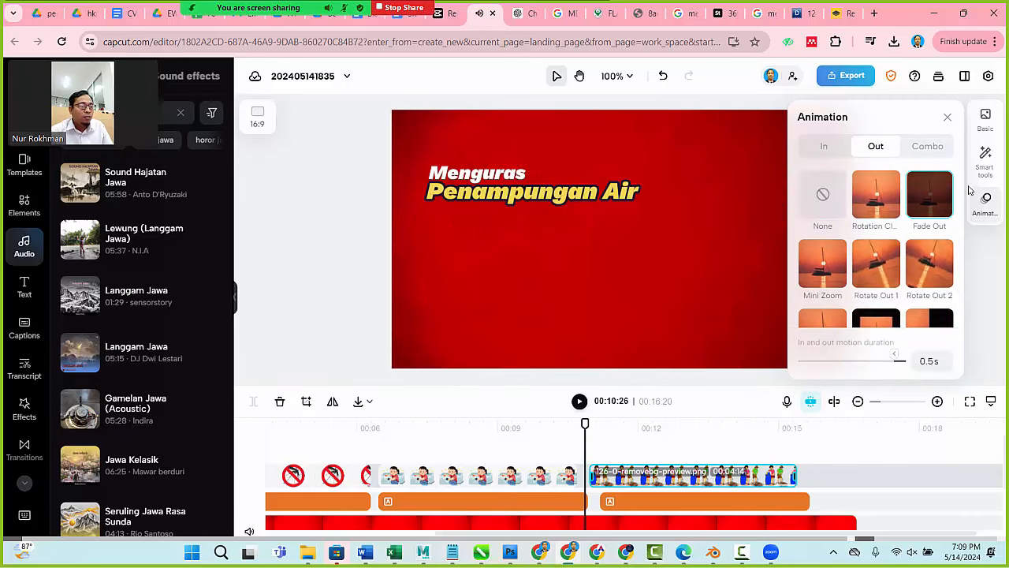
pyautogui.click(824, 146)
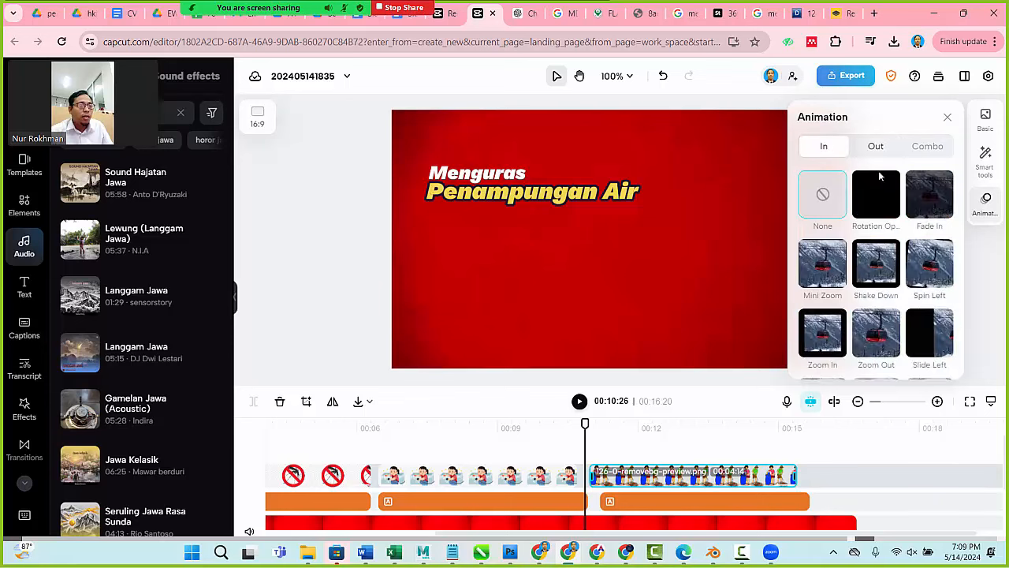
pyautogui.click(930, 197)
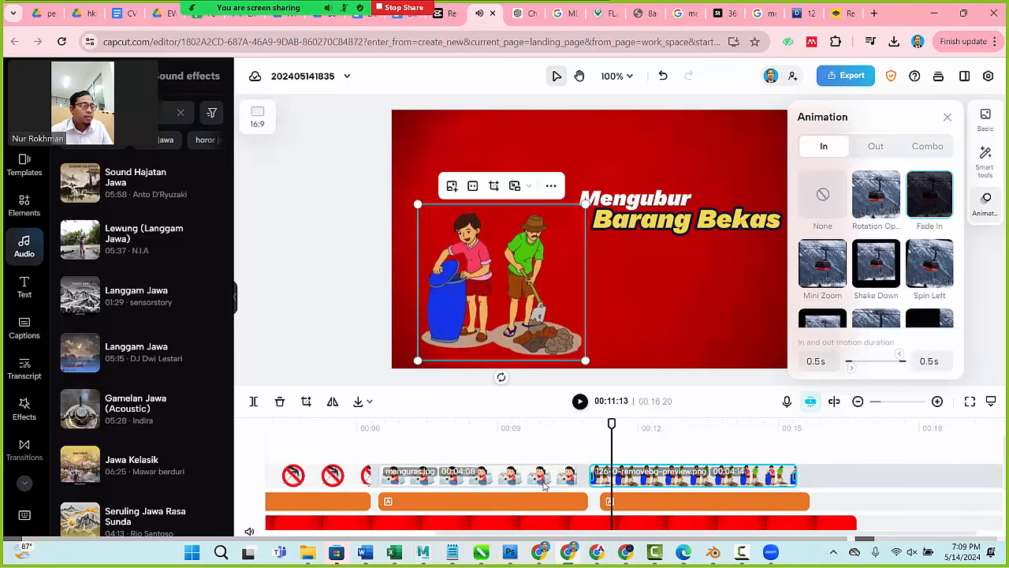
# Apply a 0.5 s Fade Out animation to the bathtub-cleaning picture, menguras.jpg.
pyautogui.click(556, 473)
pyautogui.click(553, 424)
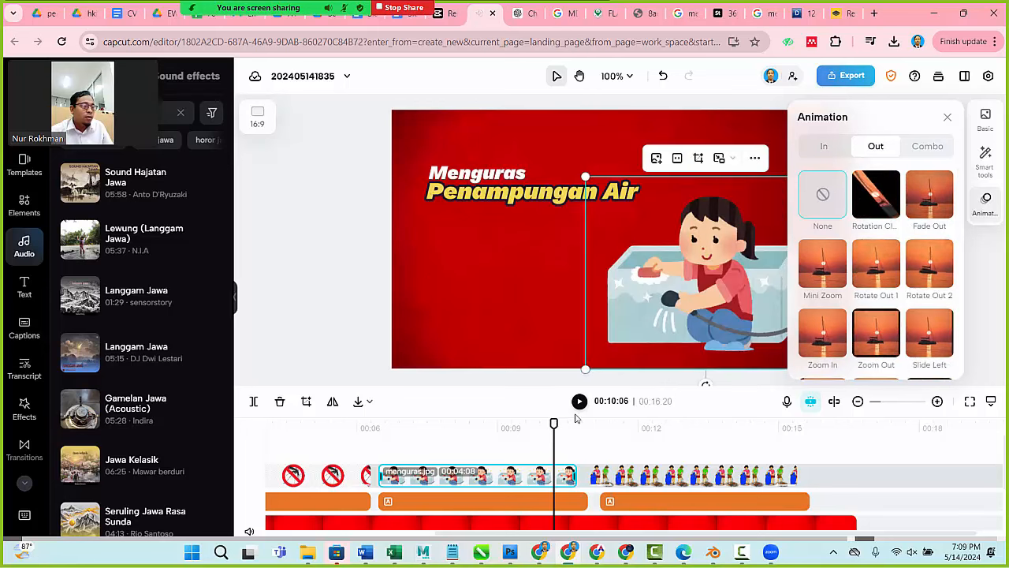
pyautogui.click(919, 197)
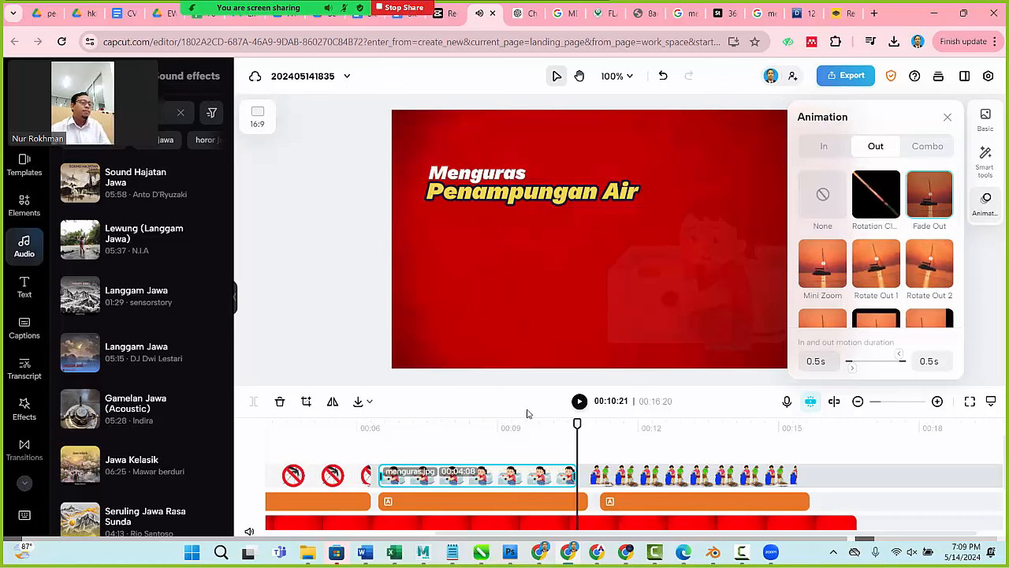
# Rewind to the start, play the mosquito opening briefly and close the color adjustment settings.
pyautogui.click(482, 424)
pyautogui.moveTo(482, 424); pyautogui.dragTo(155, 431)
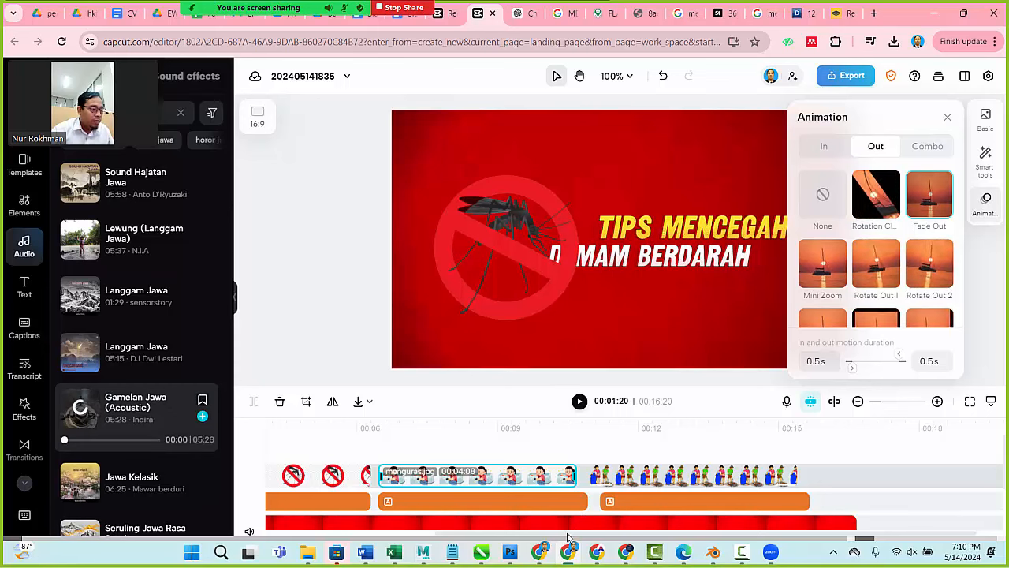
pyautogui.click(544, 526)
pyautogui.moveTo(514, 535); pyautogui.dragTo(516, 538)
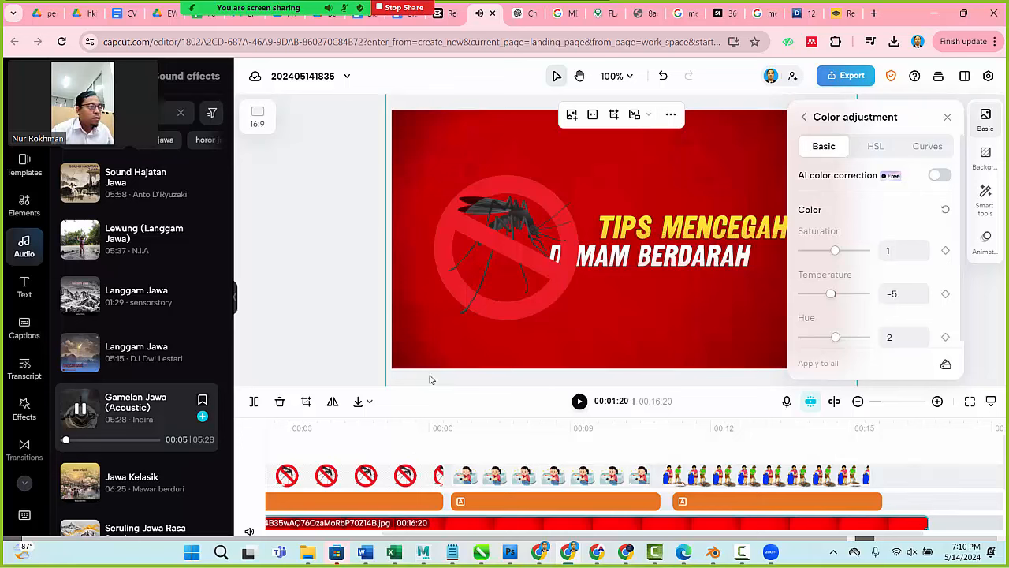
pyautogui.moveTo(423, 430); pyautogui.dragTo(138, 426)
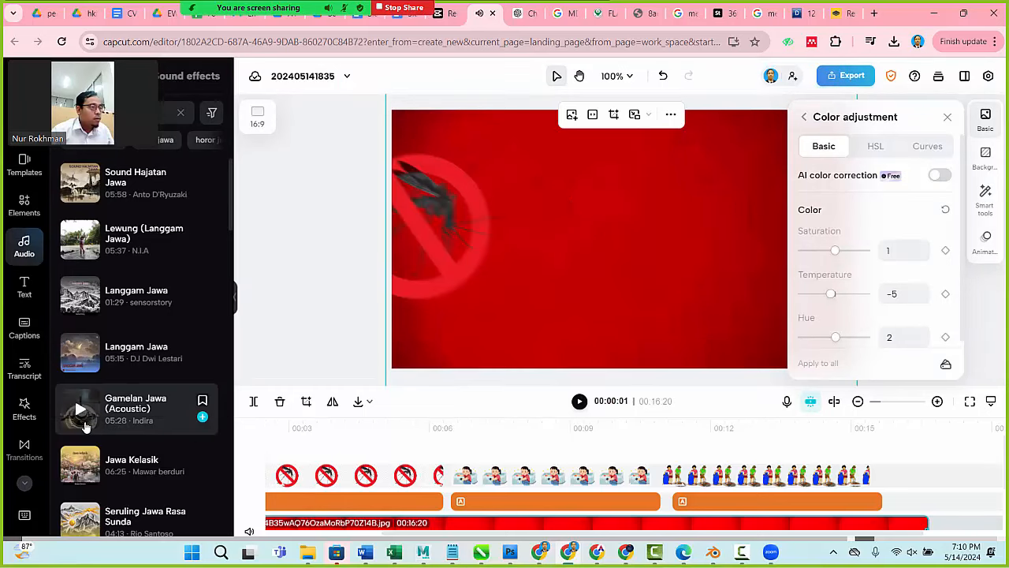
pyautogui.click(80, 418)
pyautogui.click(579, 403)
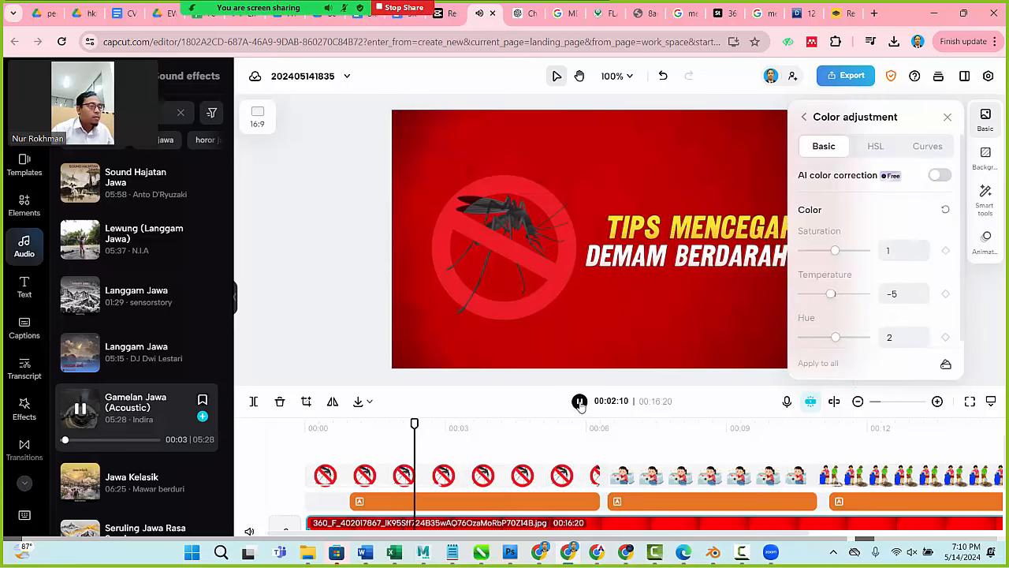
pyautogui.press('space')
pyautogui.click(948, 118)
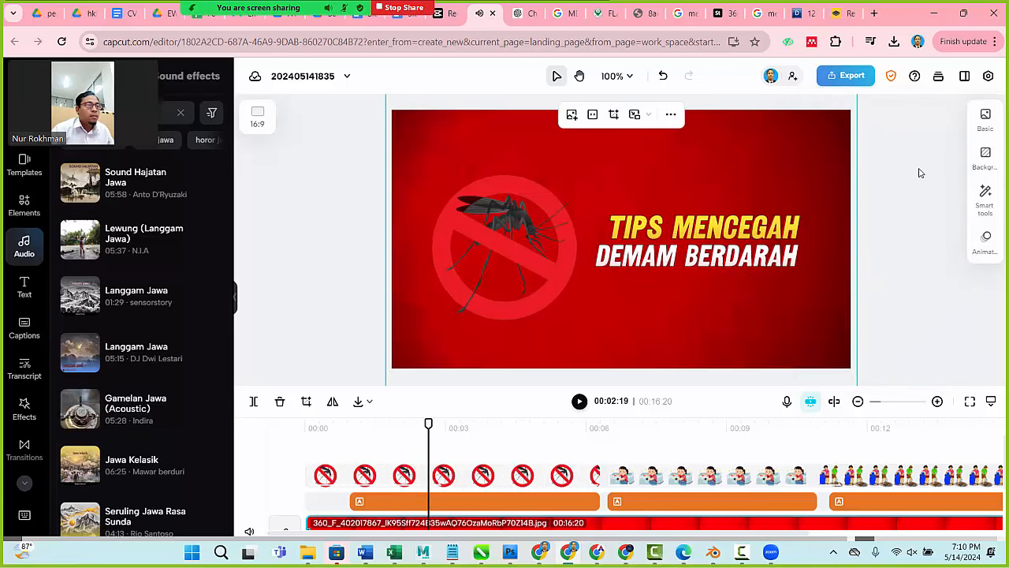
# Play the video from the beginning through to the waste-burying scene to review it.
pyautogui.click(332, 434)
pyautogui.moveTo(329, 426); pyautogui.dragTo(305, 426)
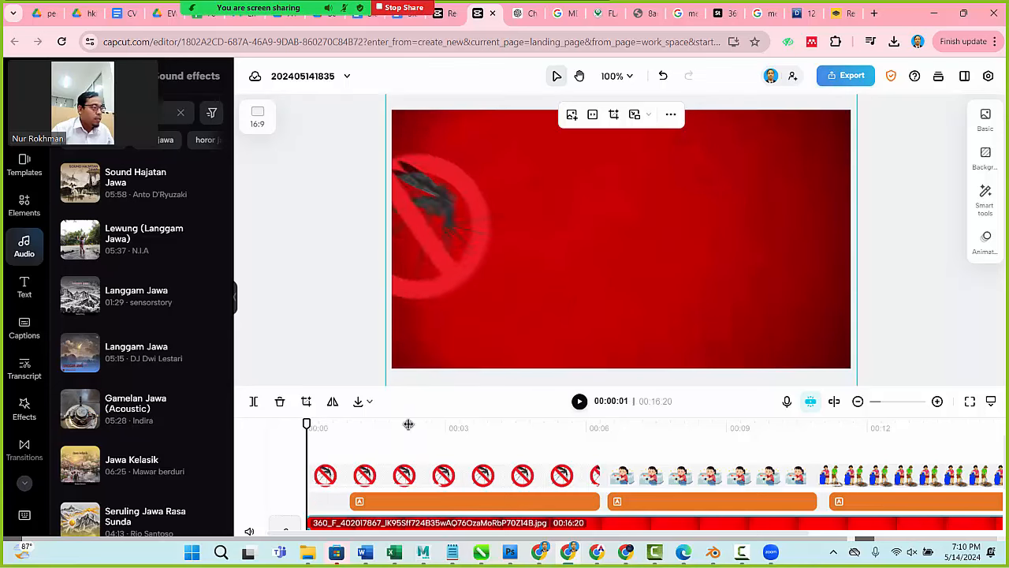
pyautogui.click(578, 404)
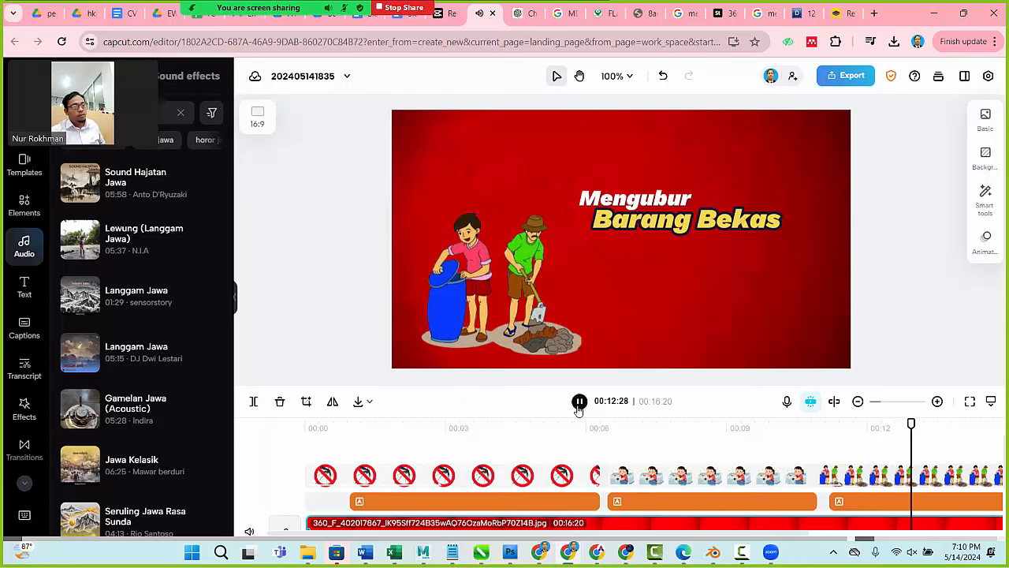
pyautogui.click(579, 400)
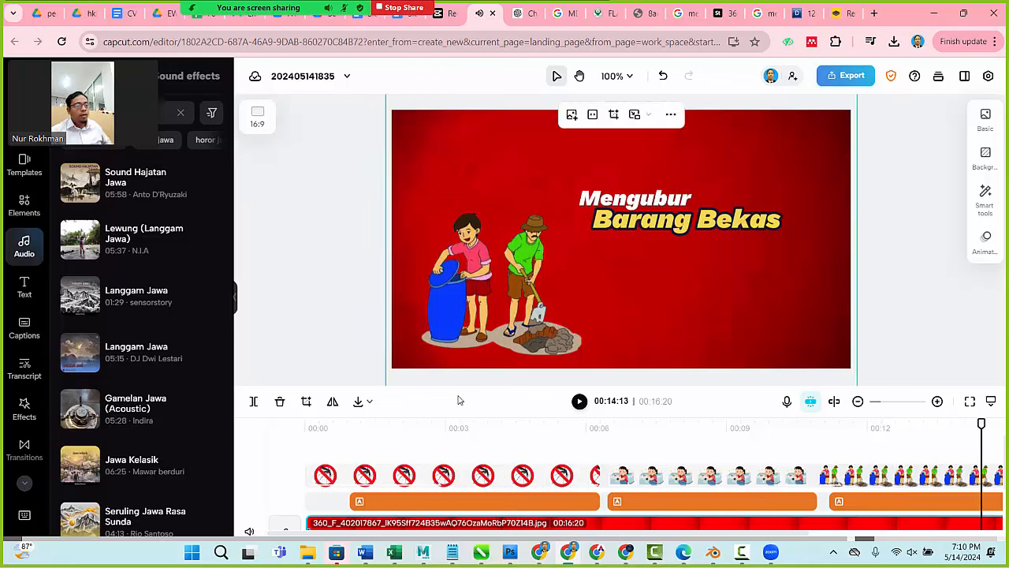
# Rewind the video to 00:00:00, open audio recording and allow microphone access for this time only.
pyautogui.click(307, 442)
pyautogui.click(317, 427)
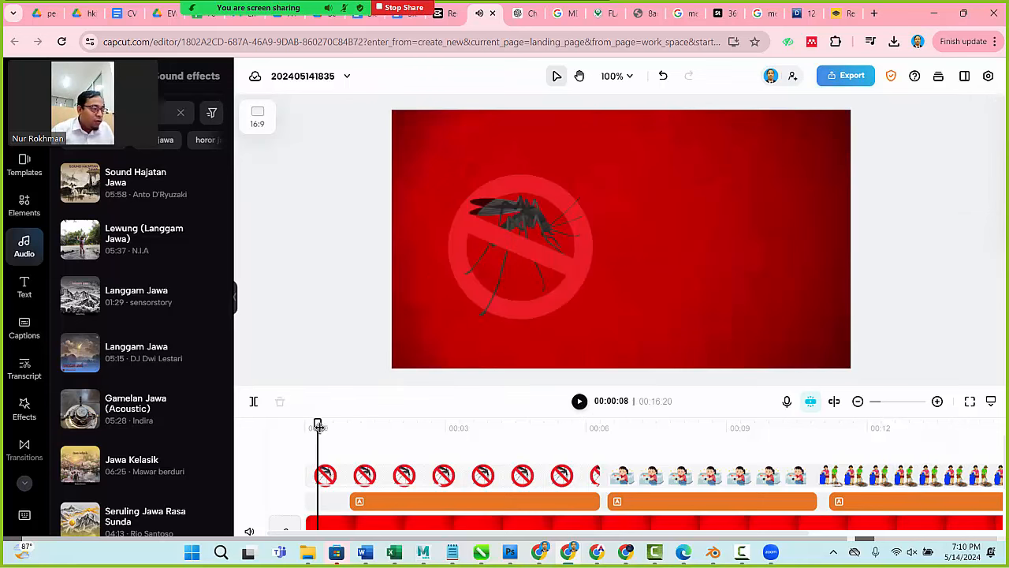
pyautogui.moveTo(316, 426); pyautogui.dragTo(302, 426)
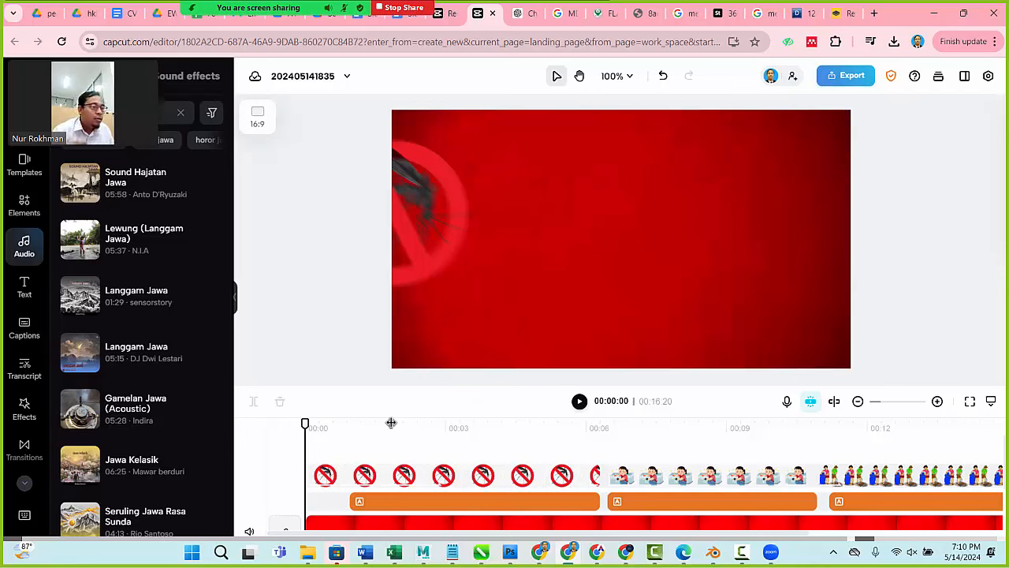
pyautogui.click(788, 402)
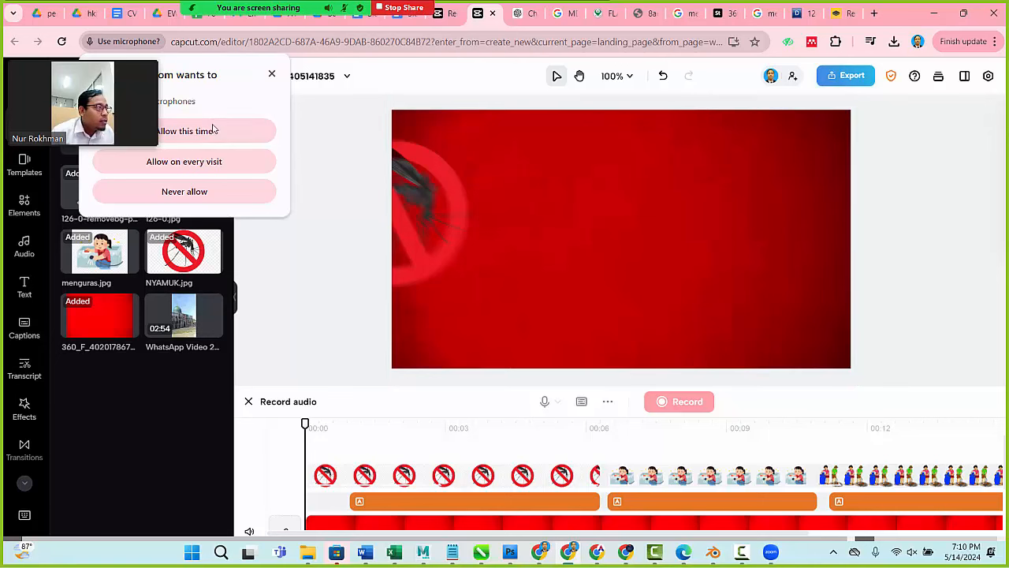
pyautogui.click(227, 134)
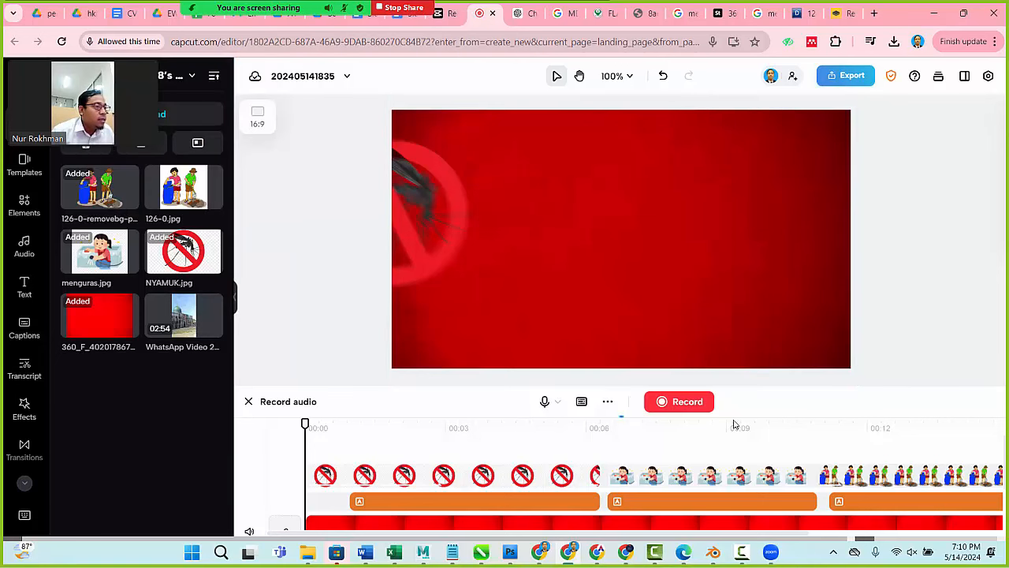
# Record a trial voice-over of about 7 s from the start of the video, and delete its clip from the timeline.
pyautogui.click(689, 405)
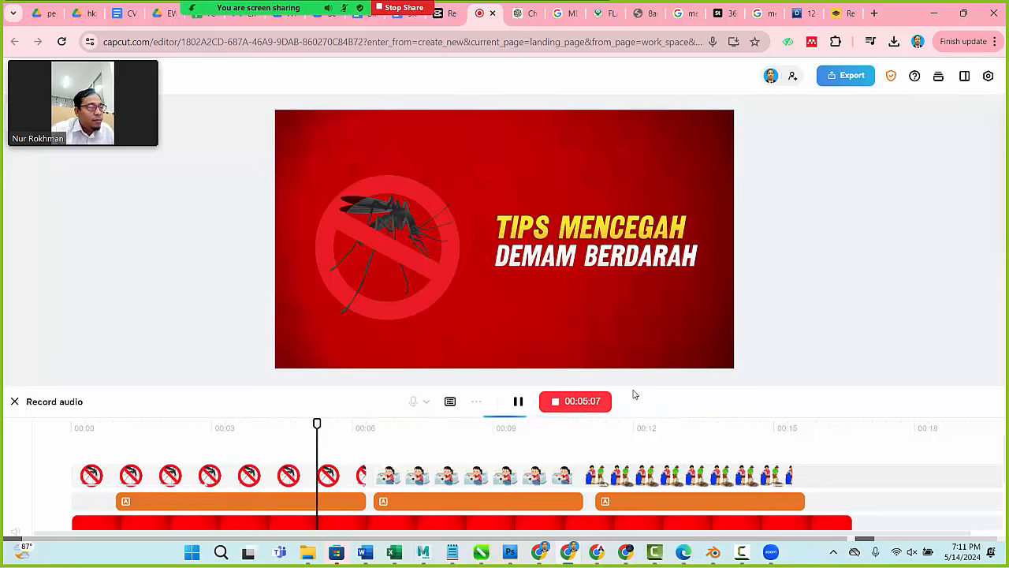
pyautogui.click(518, 402)
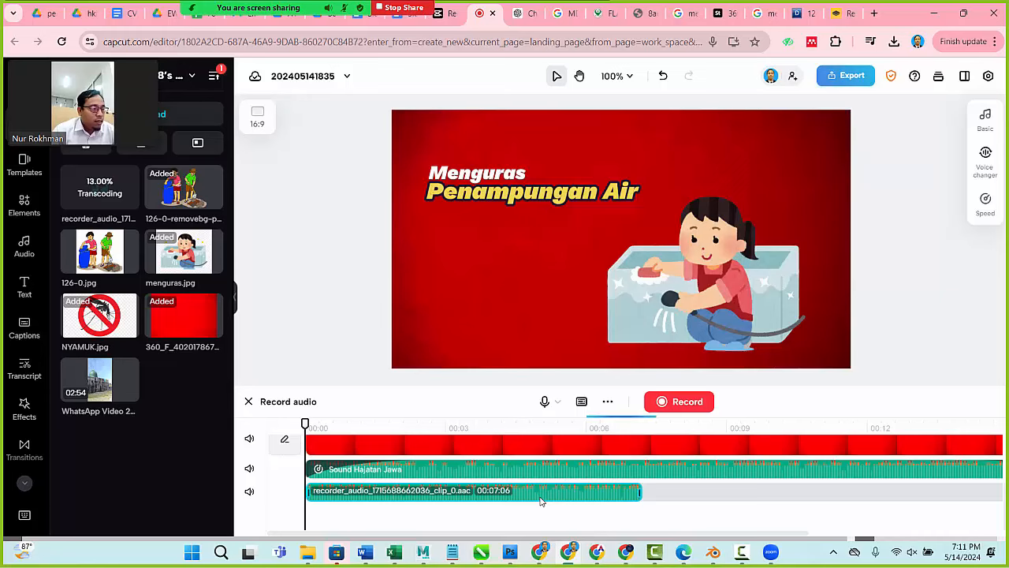
pyautogui.press('Delete')
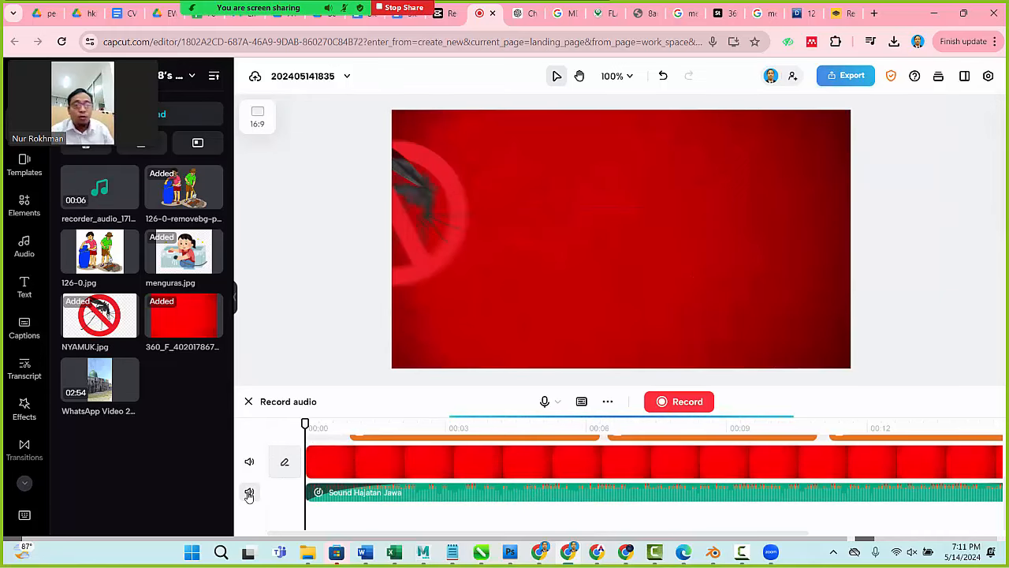
# Record a voice-over of about 15 s from the start with the Sound Hajatan Jawa track muted, and play it back with the video.
pyautogui.click(249, 493)
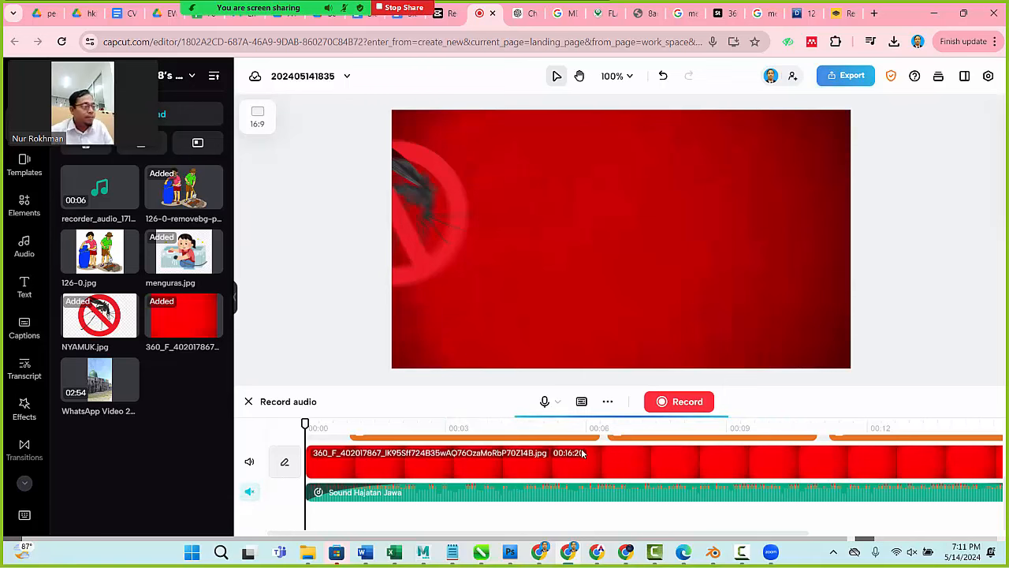
pyautogui.click(681, 402)
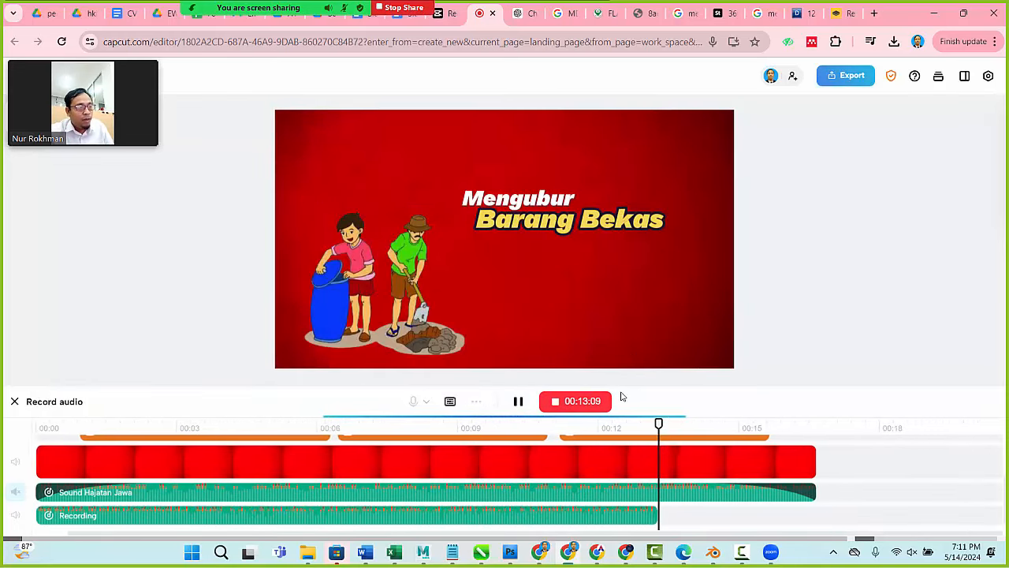
pyautogui.click(560, 402)
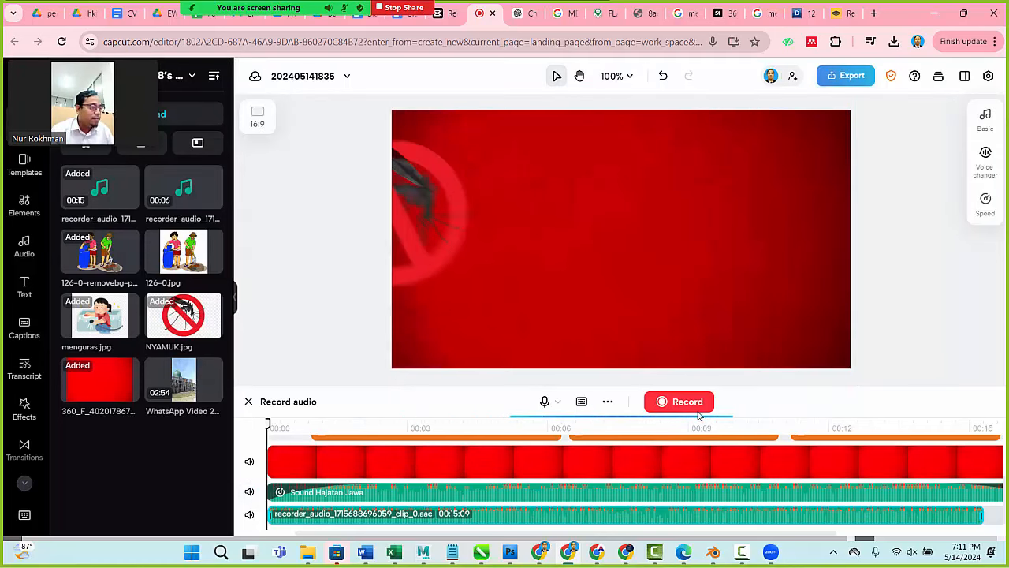
pyautogui.click(250, 402)
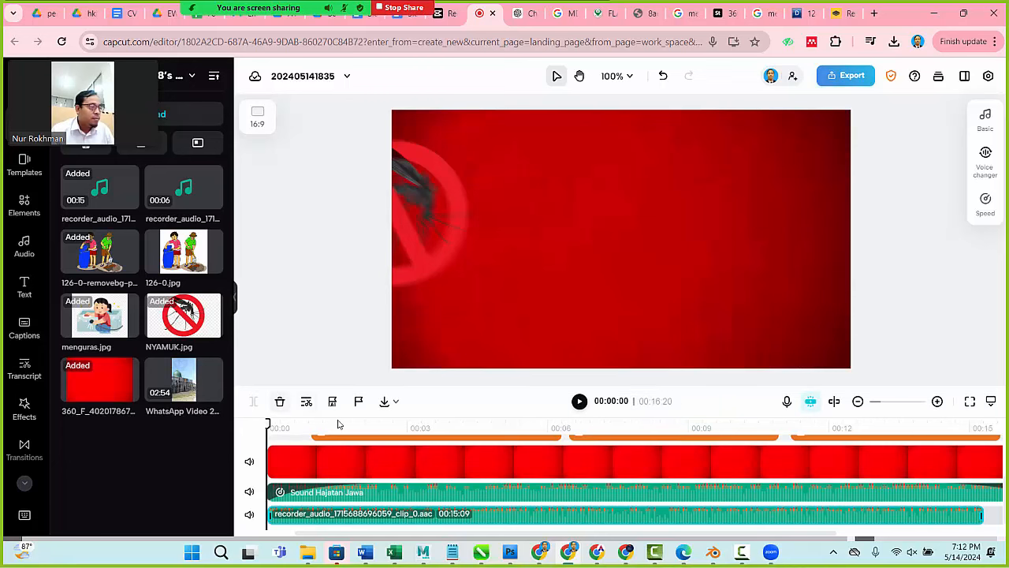
pyautogui.click(580, 402)
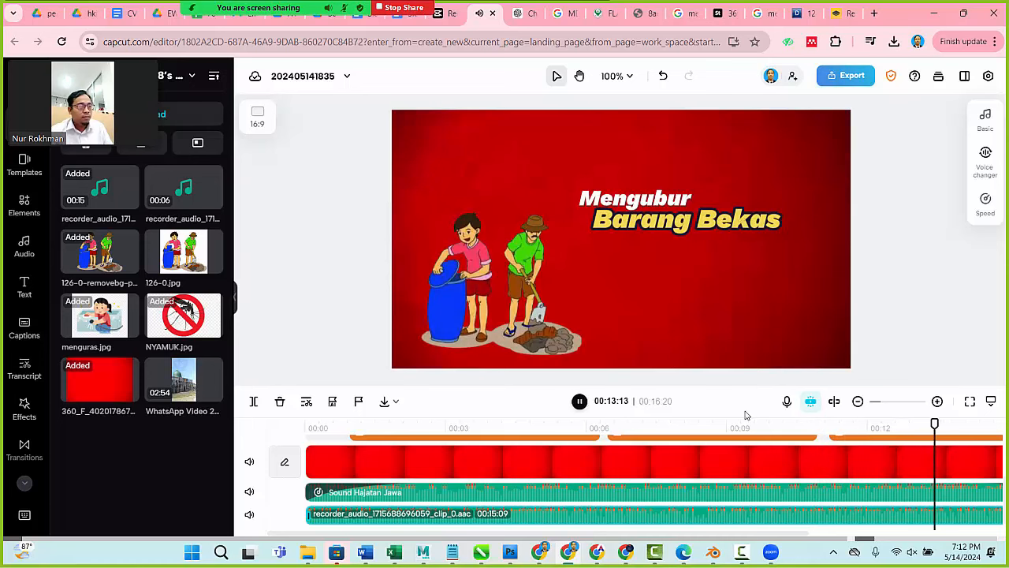
pyautogui.press('space')
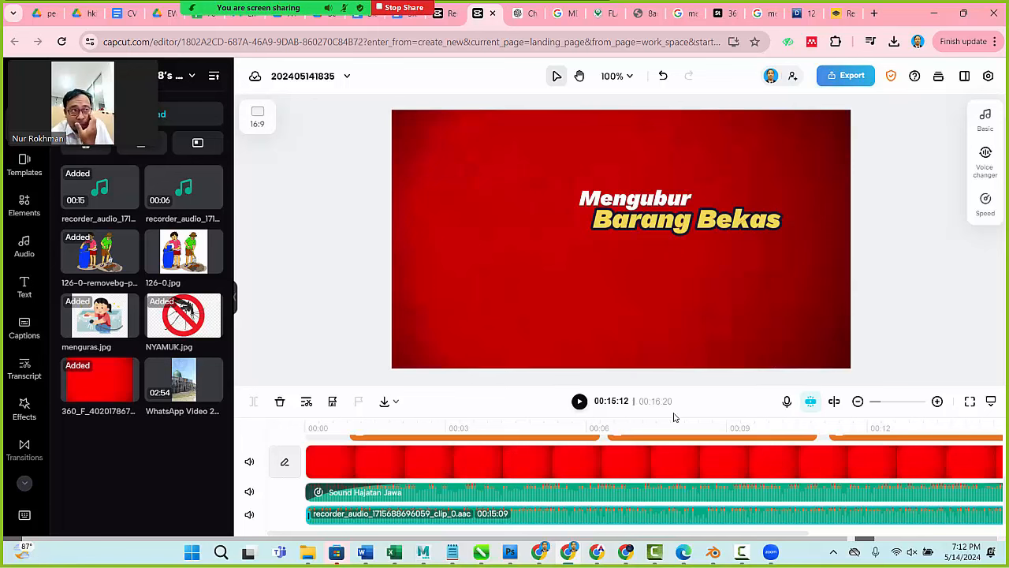
# Search Google for "voice maker" in a new browser tab and open the Voicemaker text-to-speech site.
pyautogui.click(875, 15)
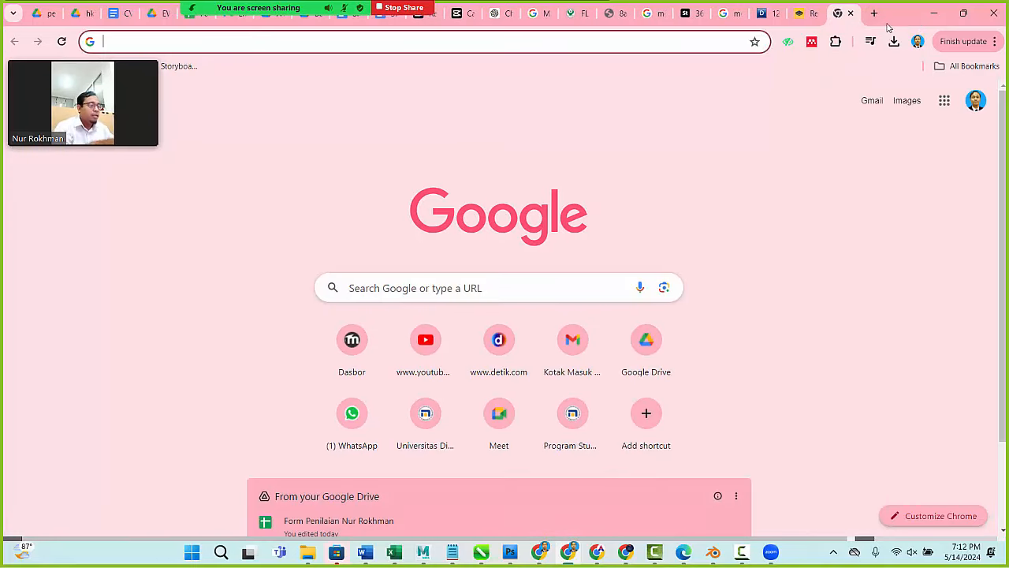
pyautogui.write('vo')
pyautogui.press('BackSpace')
pyautogui.press('BackSpace')
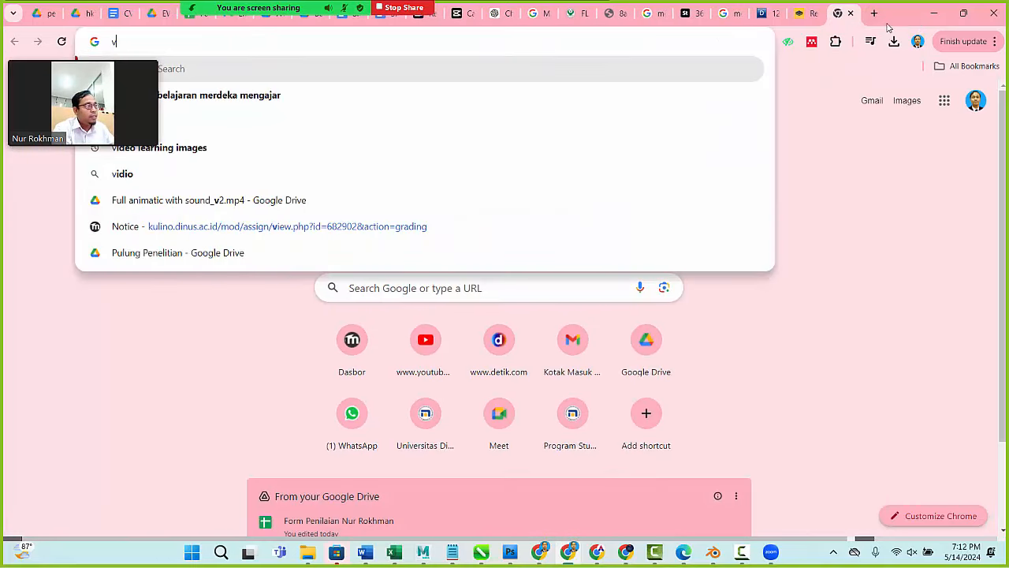
pyautogui.write('voice ')
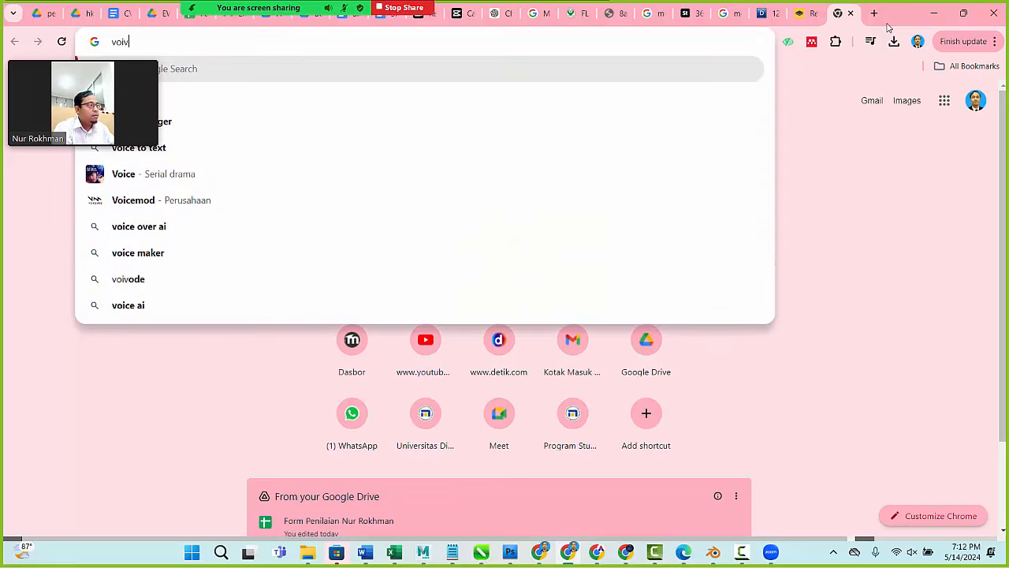
pyautogui.write('maker')
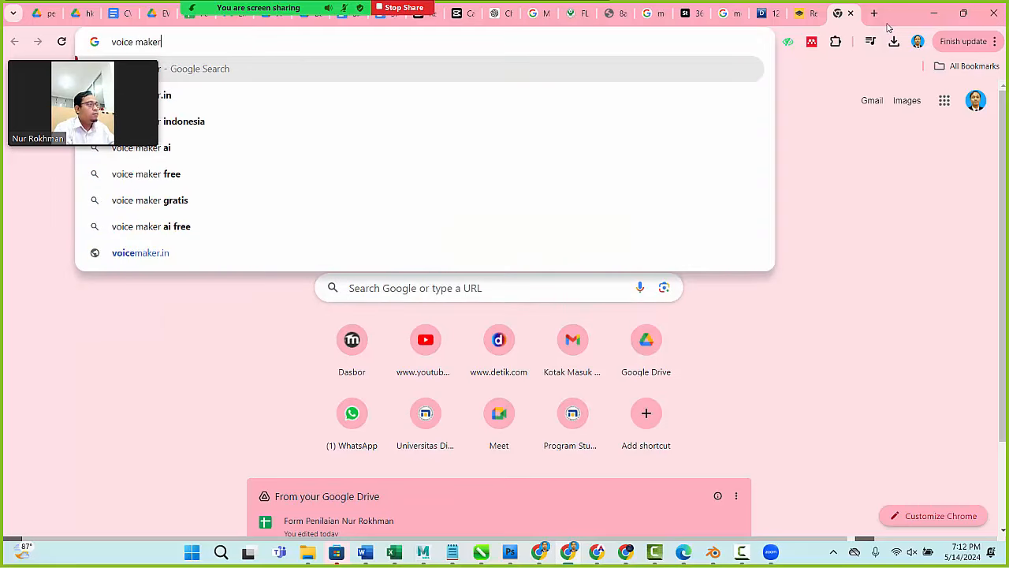
pyautogui.press('Return')
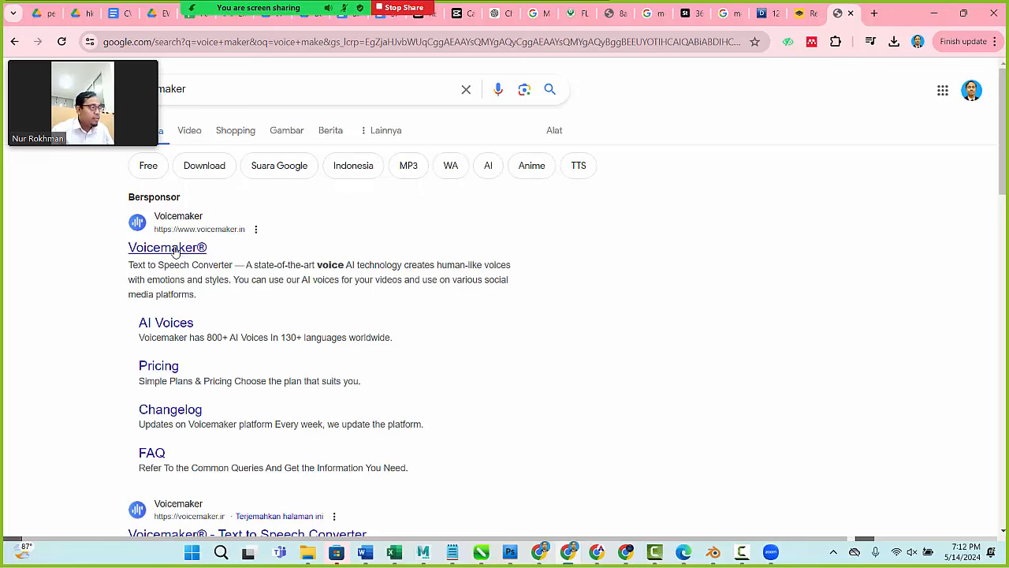
pyautogui.click(178, 252)
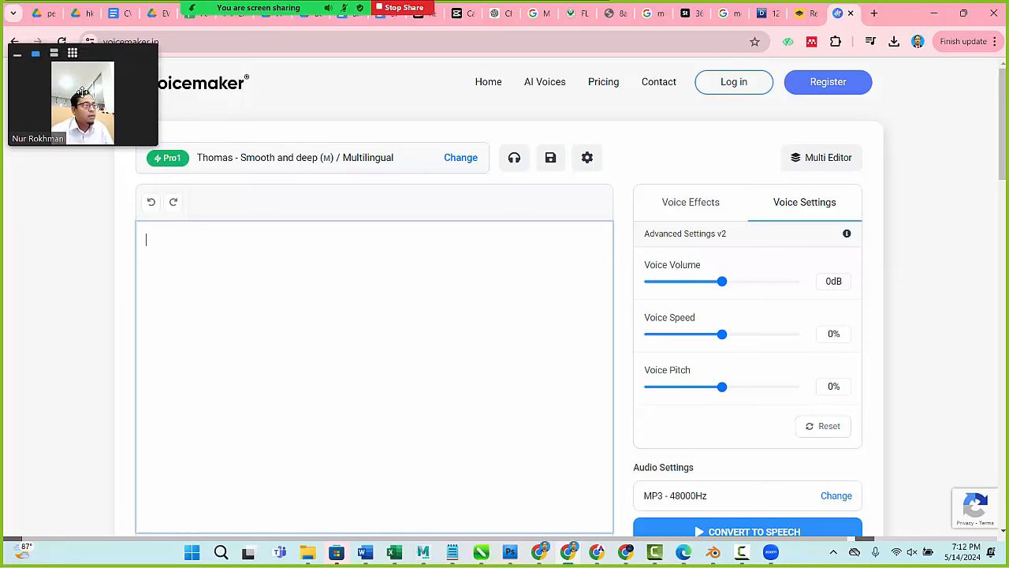
pyautogui.moveTo(80, 92); pyautogui.dragTo(917, 318)
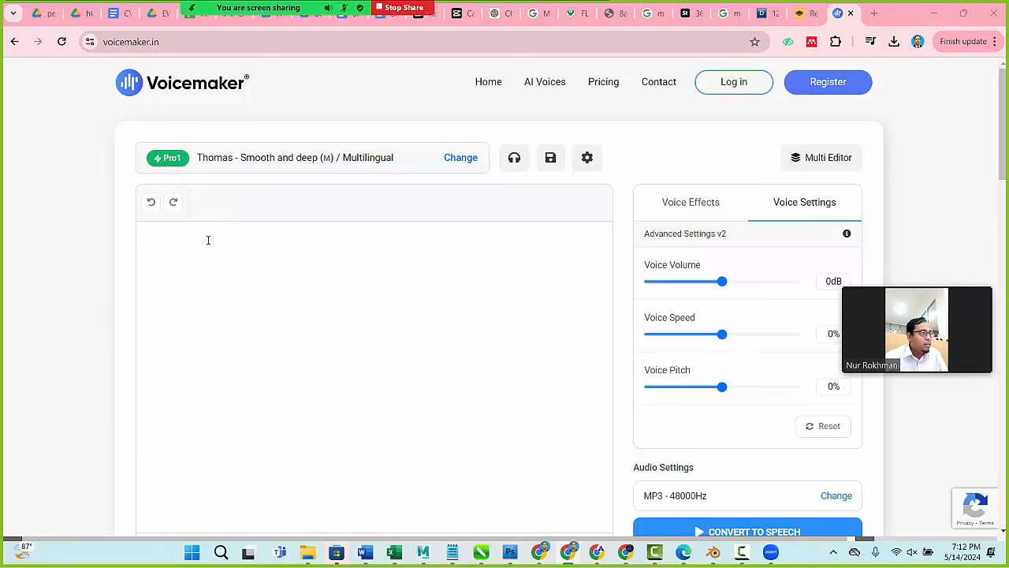
# Open the voice selection, search the Pro voices for "indo" and examine the languages supported by the highlighted voice.
pyautogui.click(462, 157)
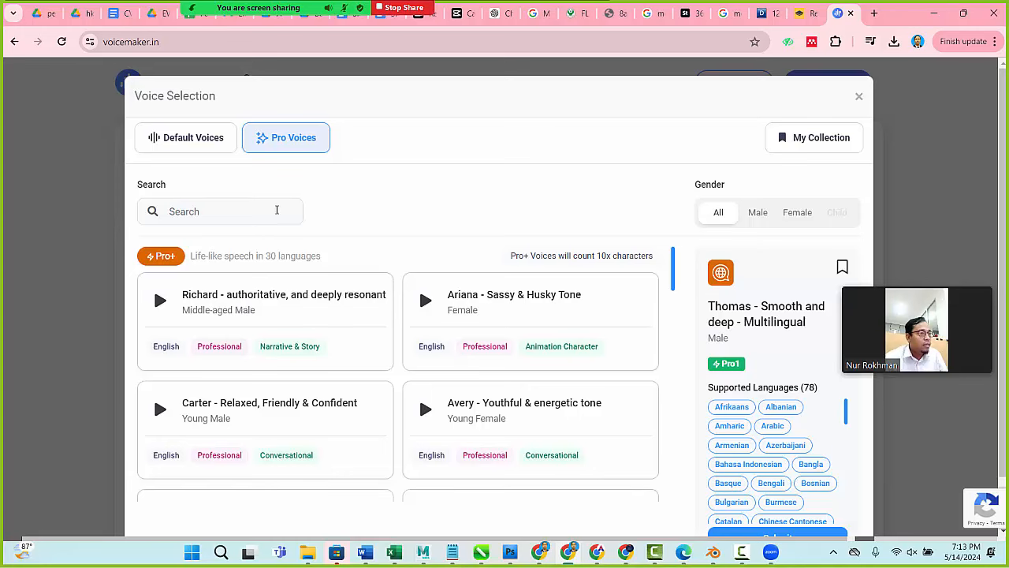
pyautogui.scroll(-1, 279, 215)
pyautogui.scroll(1, 278, 216)
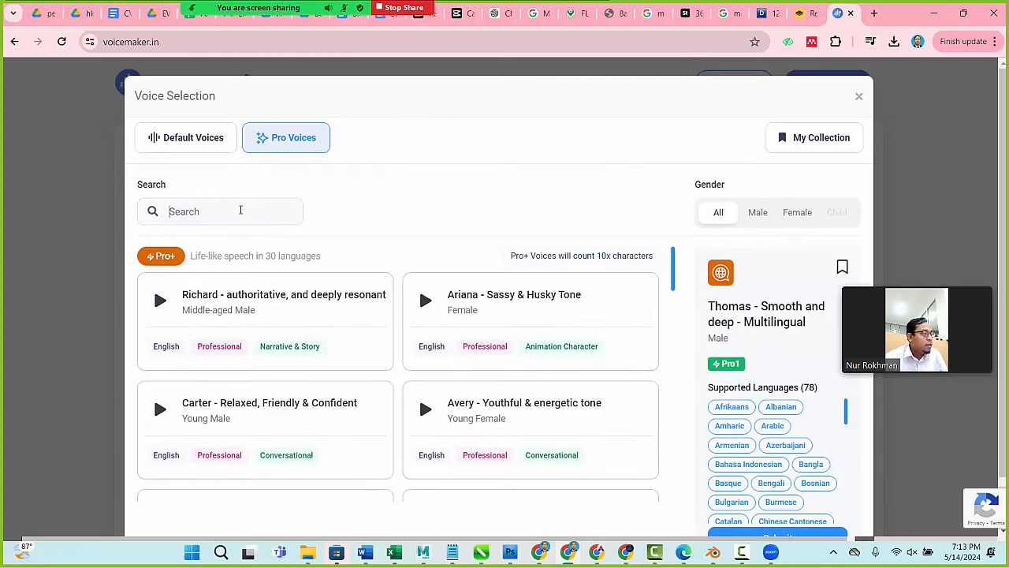
pyautogui.write('indo')
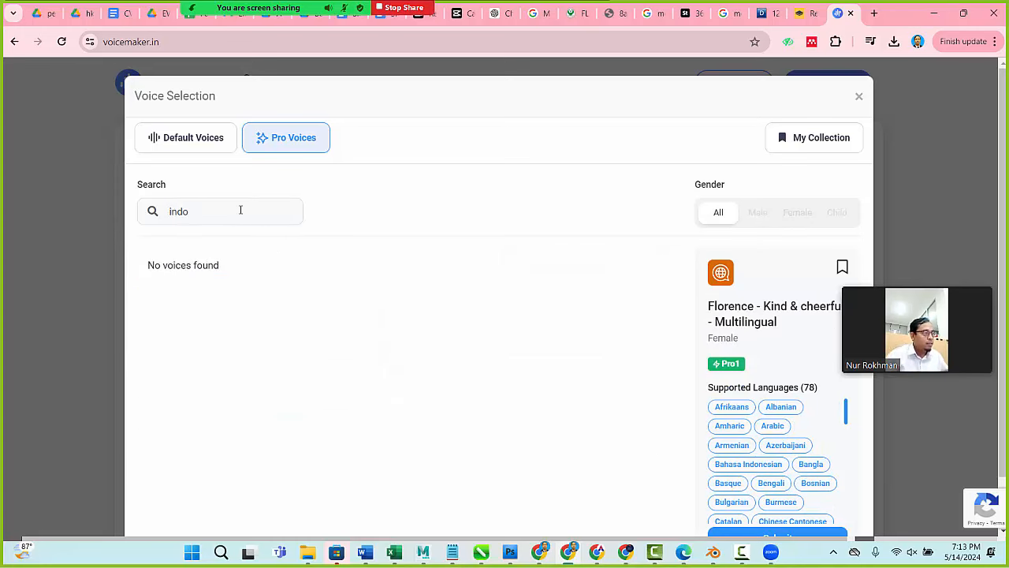
pyautogui.press('BackSpace')
pyautogui.press('BackSpace')
pyautogui.press('BackSpace')
pyautogui.press('BackSpace')
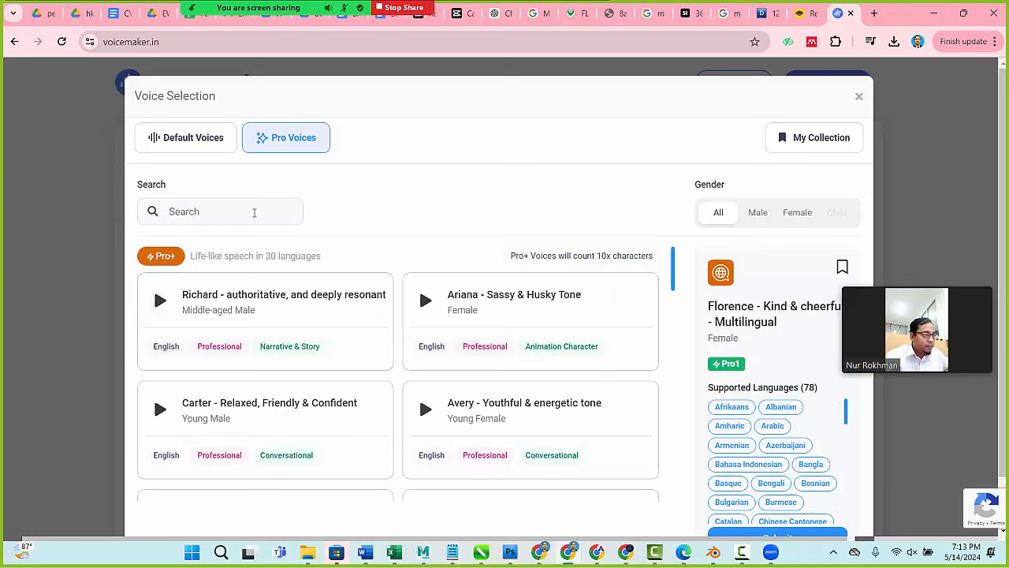
pyautogui.scroll(-1, 725, 282)
pyautogui.scroll(-2, 726, 282)
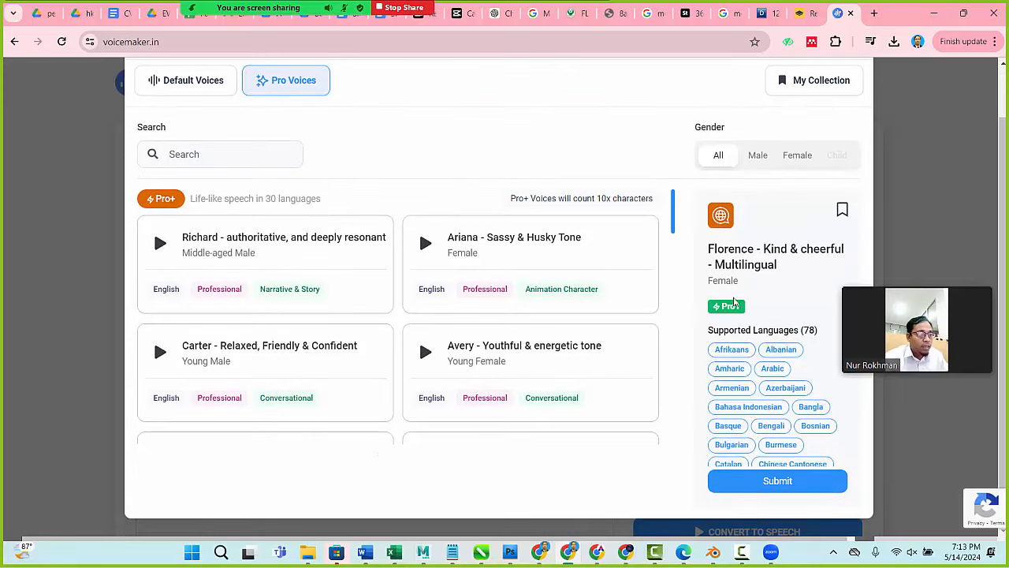
pyautogui.scroll(-5, 769, 371)
pyautogui.scroll(5, 769, 370)
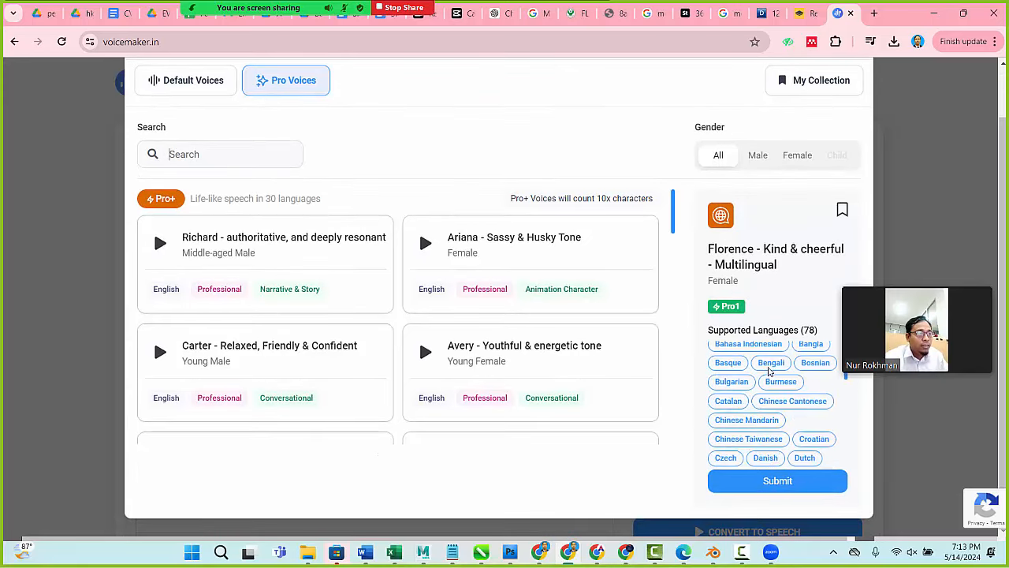
pyautogui.scroll(2, 703, 304)
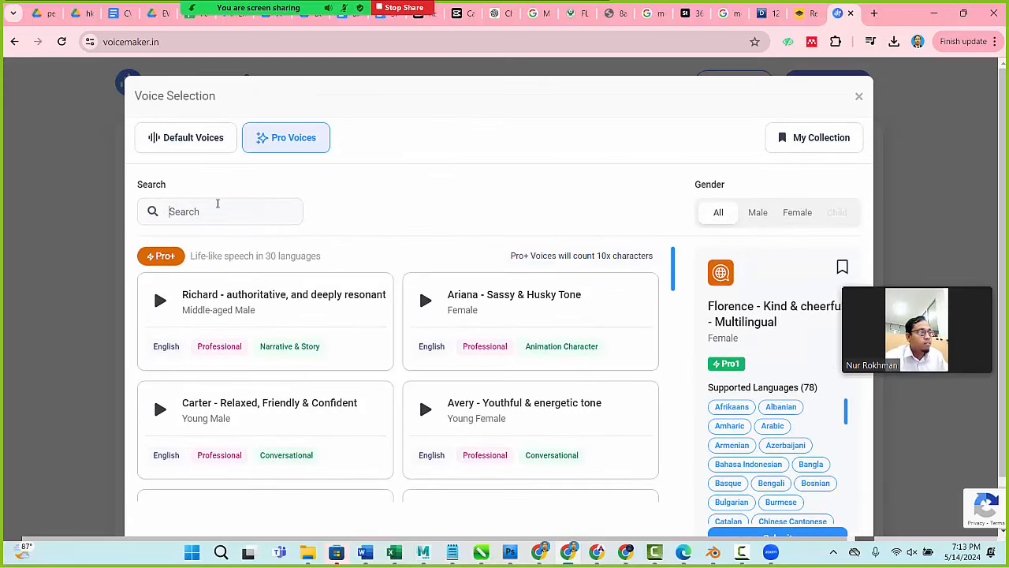
# Filter the default Neural TTS voices by Indonesian, then preview and apply the female voice Putri.
pyautogui.click(190, 146)
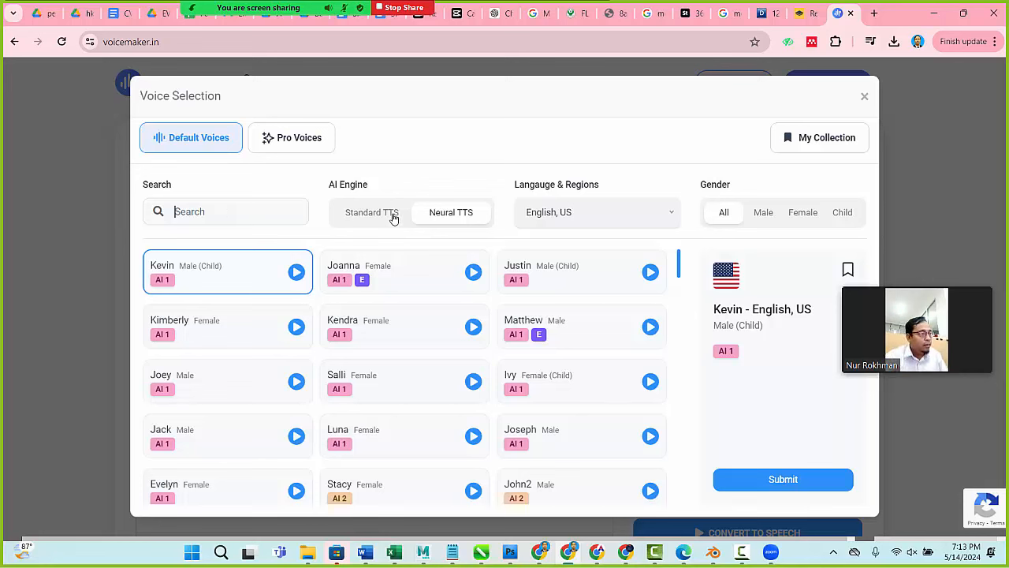
pyautogui.click(579, 229)
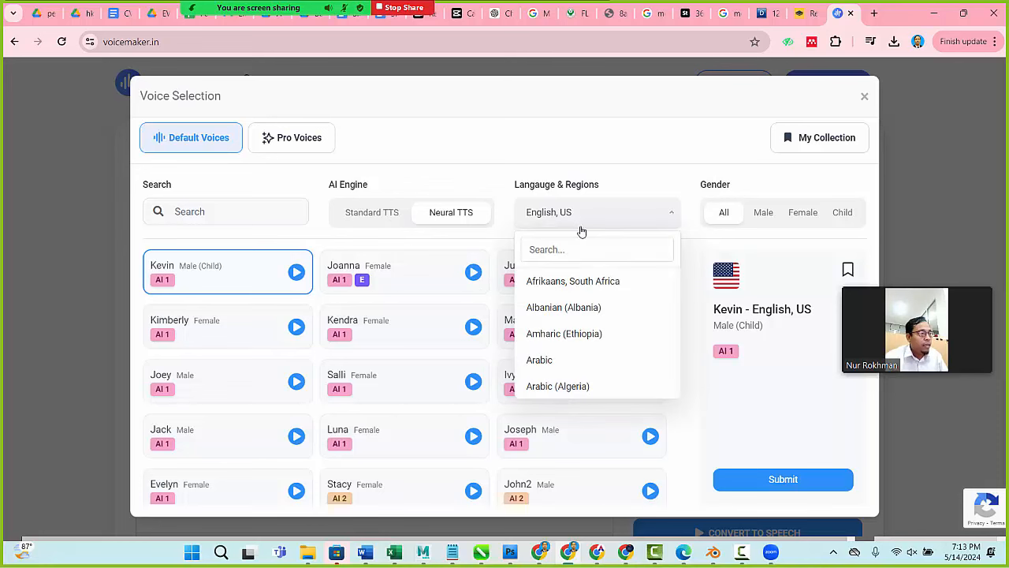
pyautogui.write('indo')
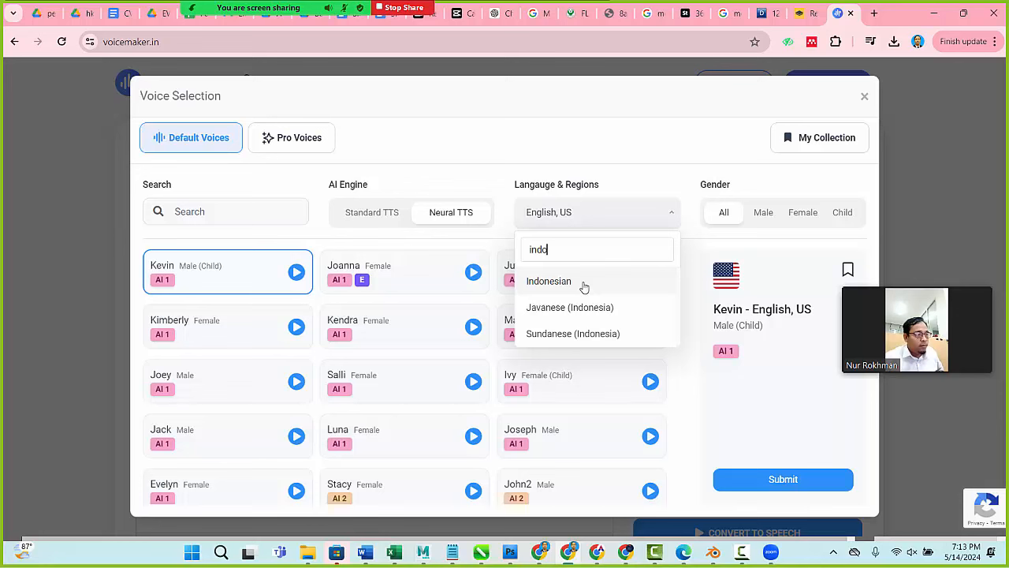
pyautogui.click(579, 283)
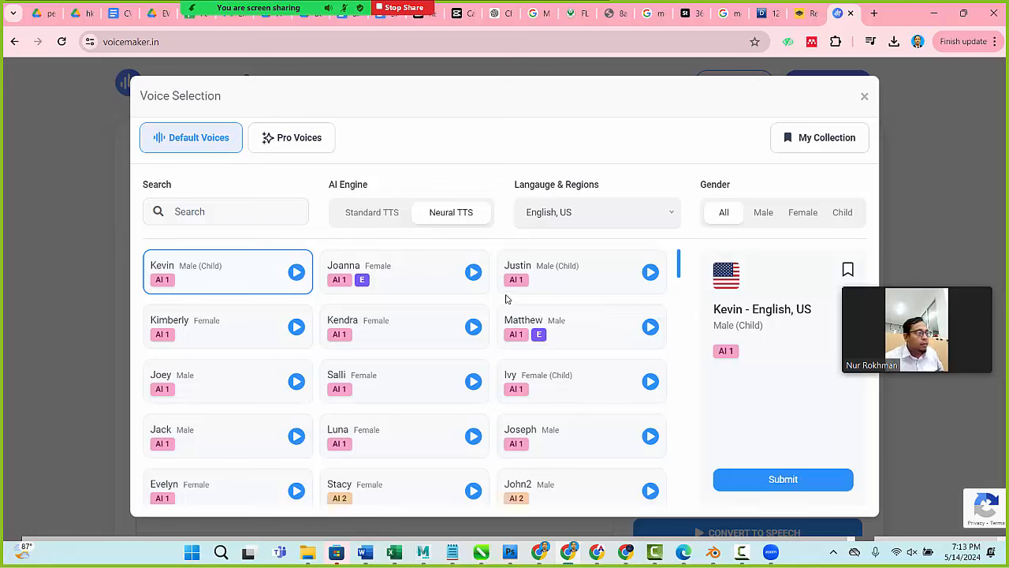
pyautogui.click(574, 220)
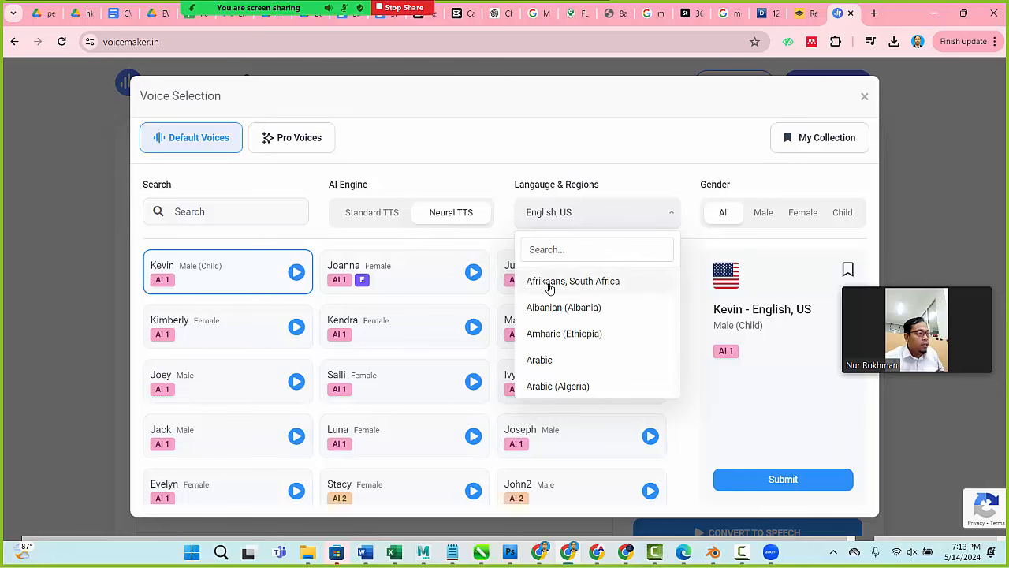
pyautogui.write('indo')
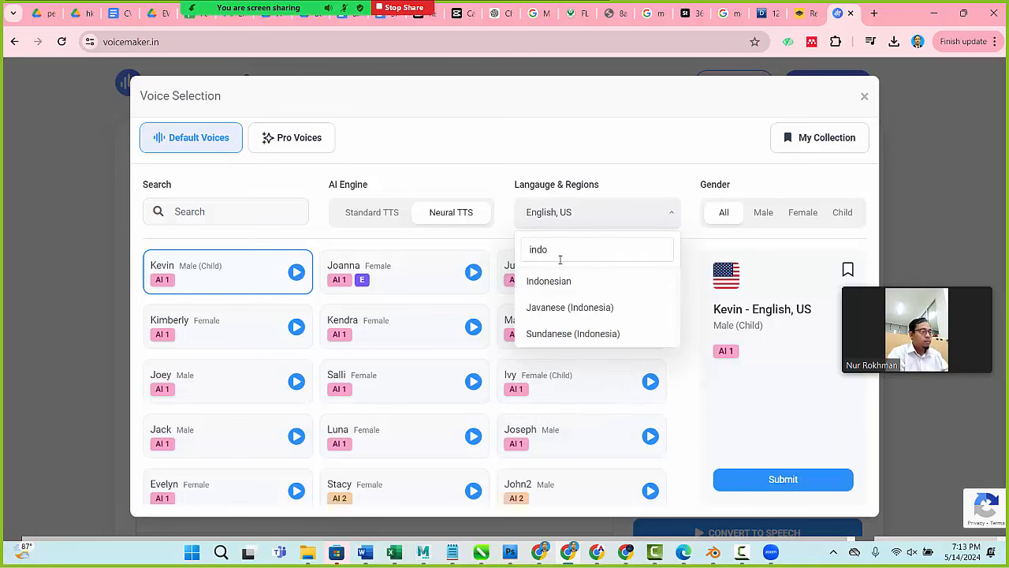
pyautogui.click(542, 283)
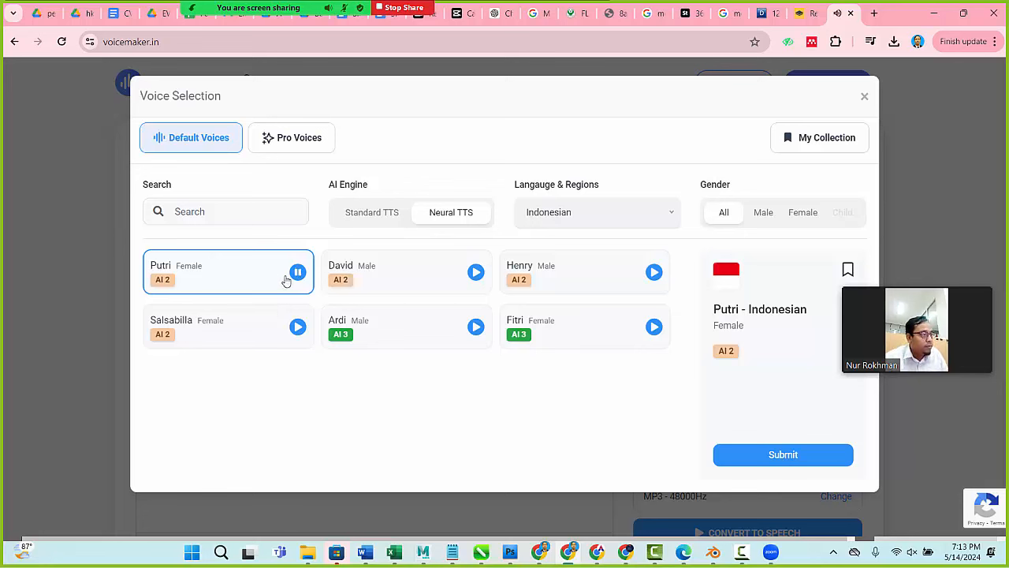
pyautogui.click(298, 277)
pyautogui.click(802, 455)
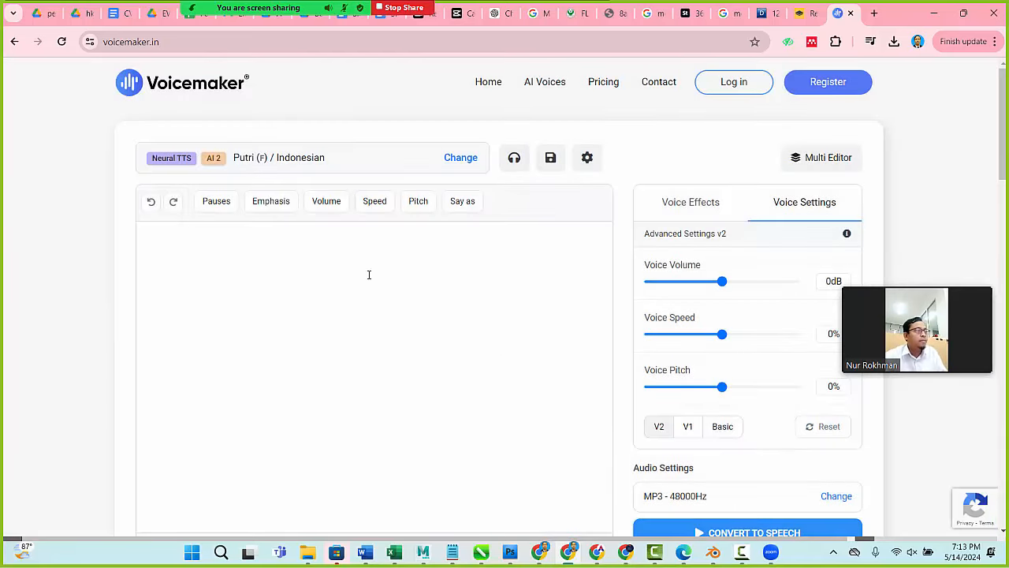
# Enter the speech text "Tips Mencegah Demam Berdarah", followed by a 3 s pause and "Menguras Penampung".
pyautogui.click(368, 274)
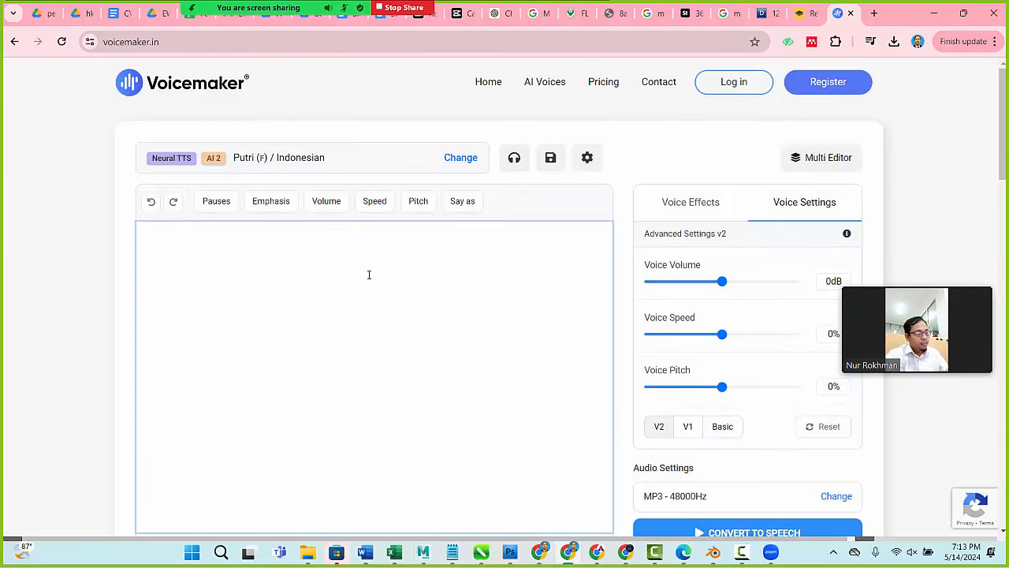
pyautogui.write('Tips Men')
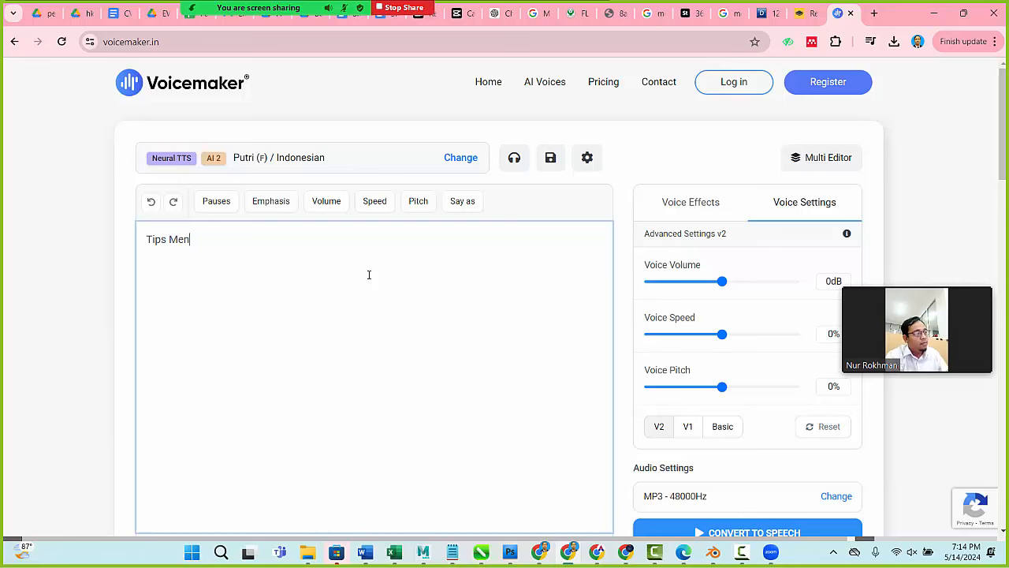
pyautogui.write('cegah Demam Berdarah')
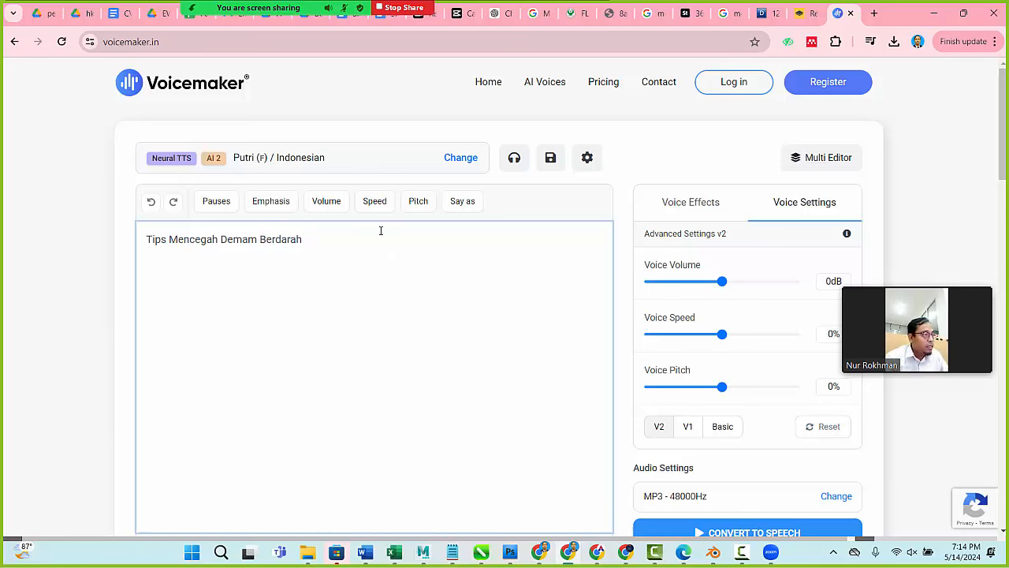
pyautogui.click(226, 206)
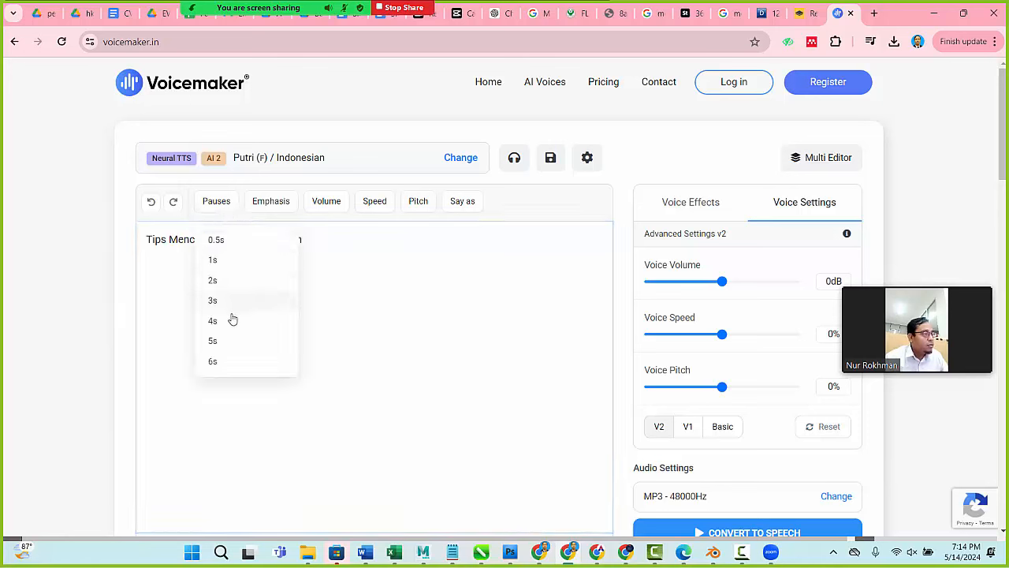
pyautogui.click(231, 304)
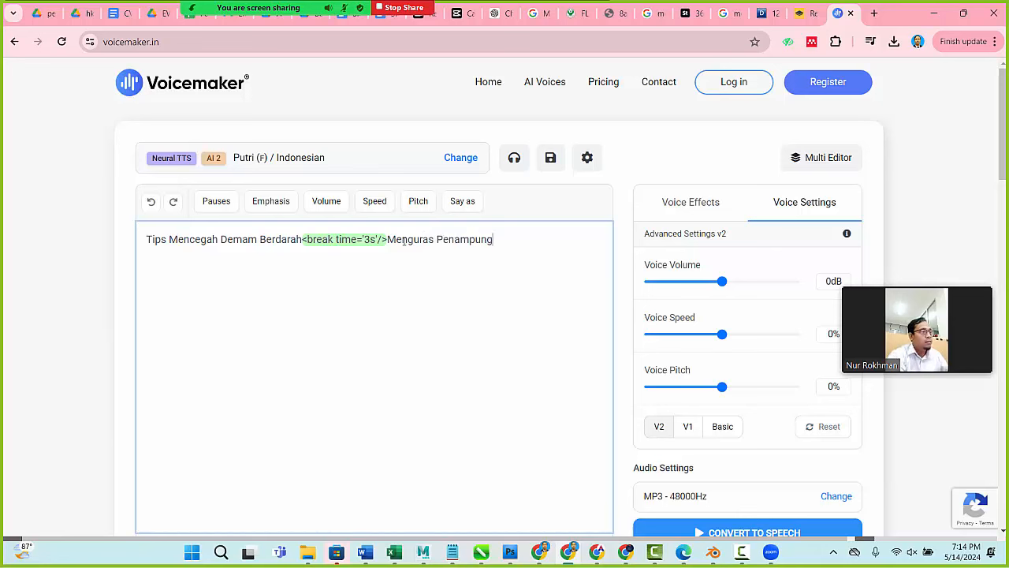
# Switch to the CapCut project and move the playhead to 00:07:13 to check the bathtub-cleaning scene's caption.
pyautogui.click(464, 15)
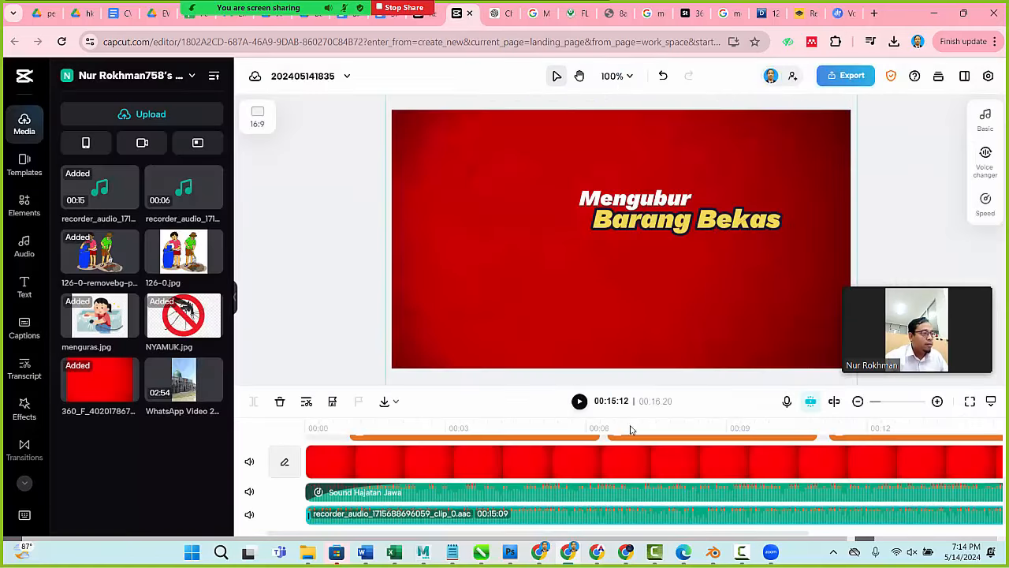
pyautogui.click(555, 431)
pyautogui.click(654, 430)
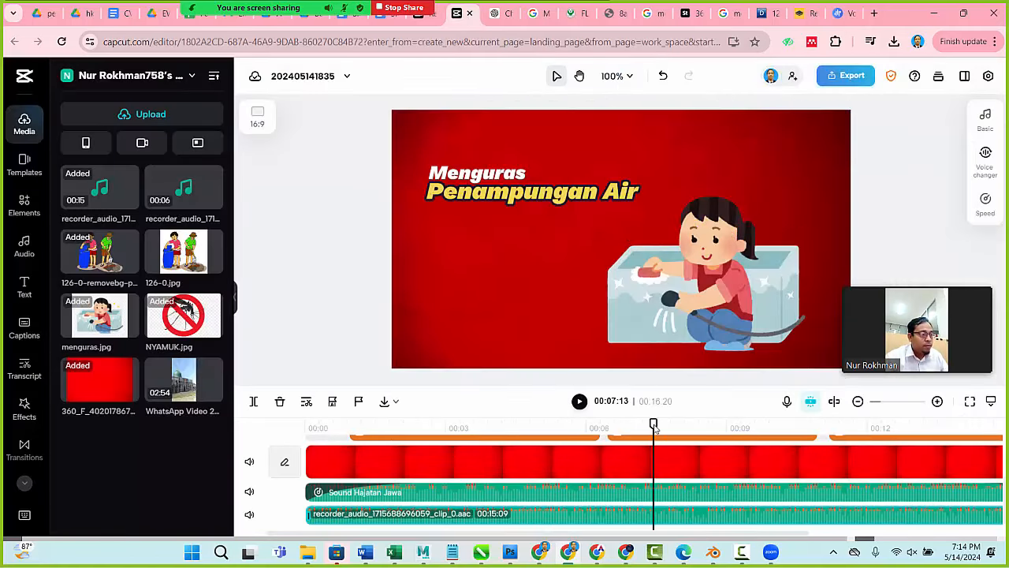
# Switch back to Voicemaker and complete the speech text with "Air", another 3 s pause and "Mengubur Barang Bekas".
pyautogui.click(842, 14)
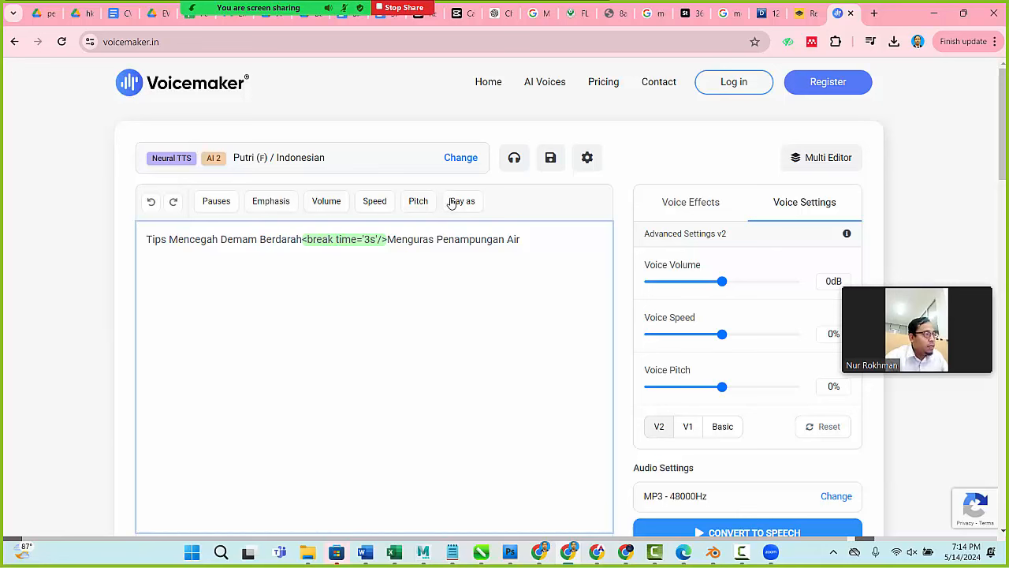
pyautogui.click(224, 204)
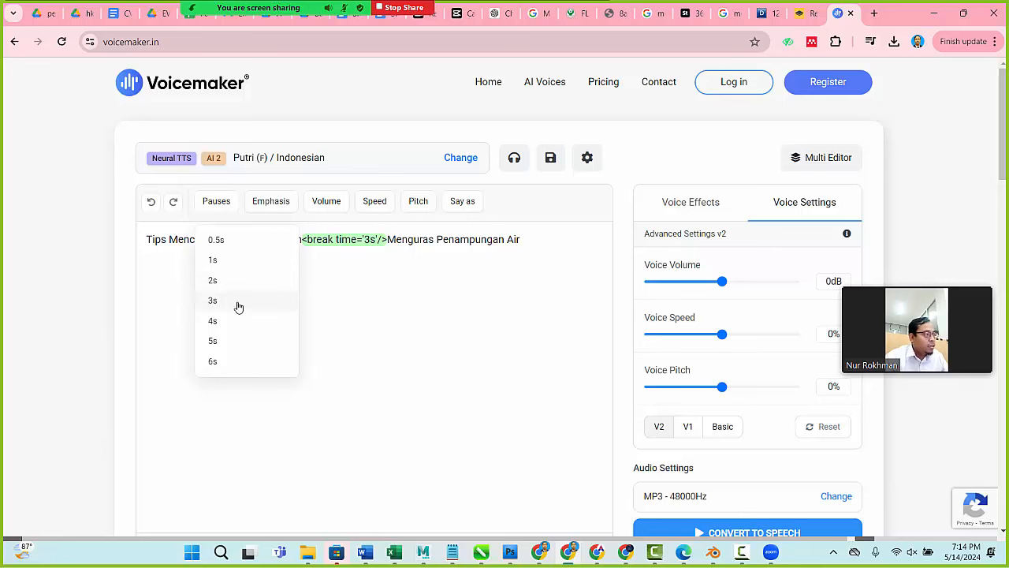
pyautogui.click(238, 304)
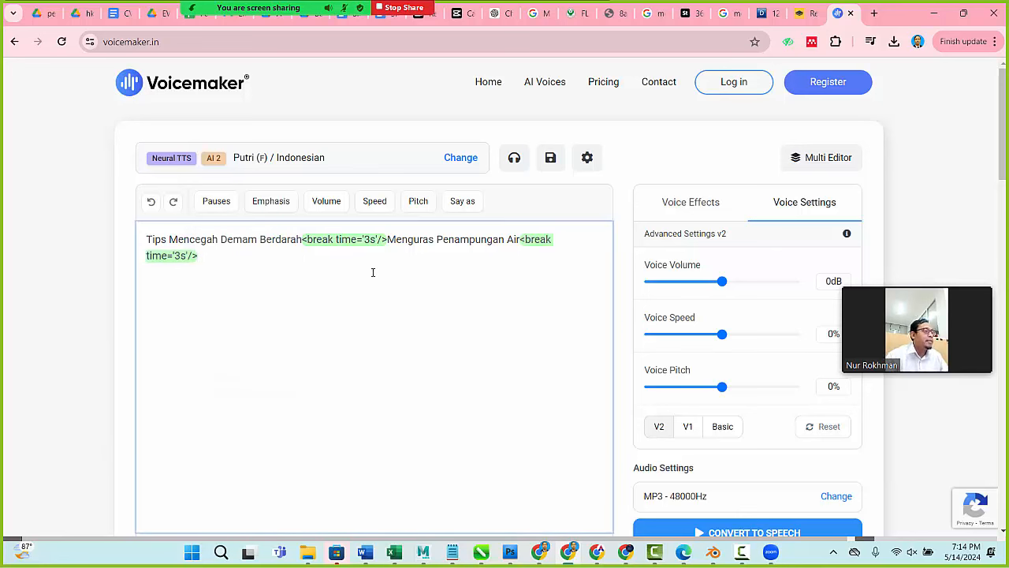
pyautogui.write('Menguru')
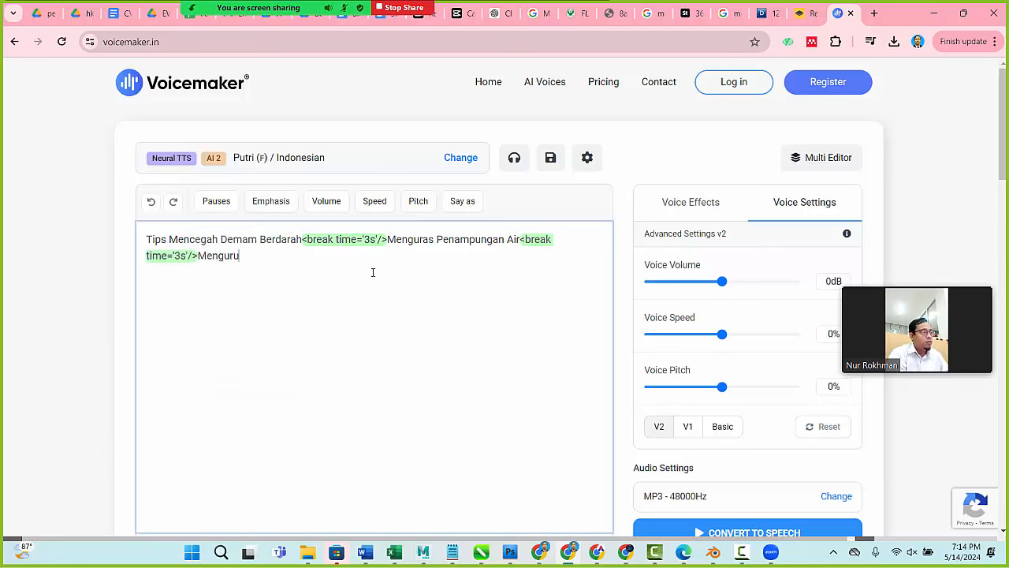
pyautogui.write('ur Barang Bekas')
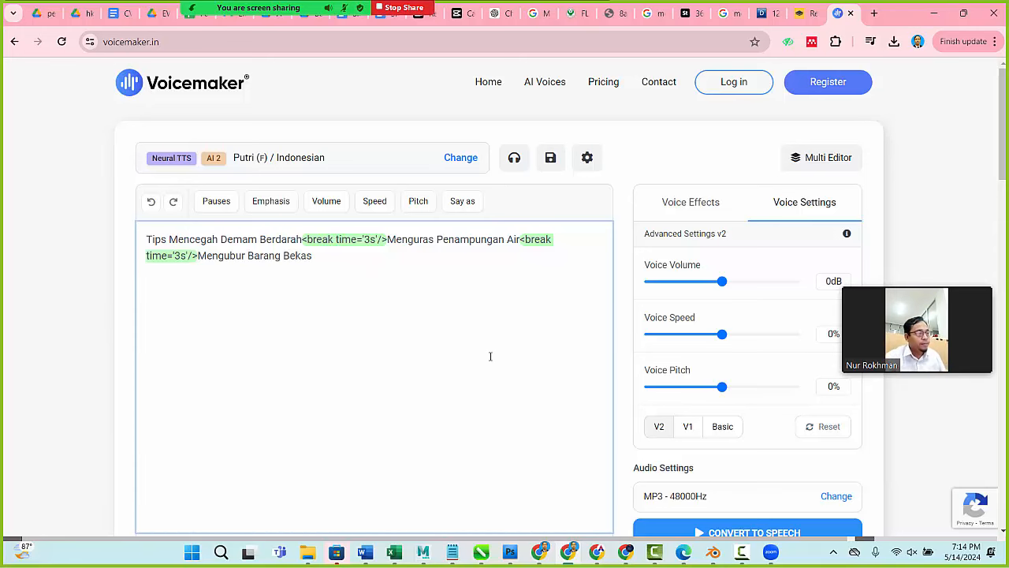
# Convert the Indonesian text to speech with the Putri voice and listen to the generated audio through to its end.
pyautogui.scroll(-1, 490, 356)
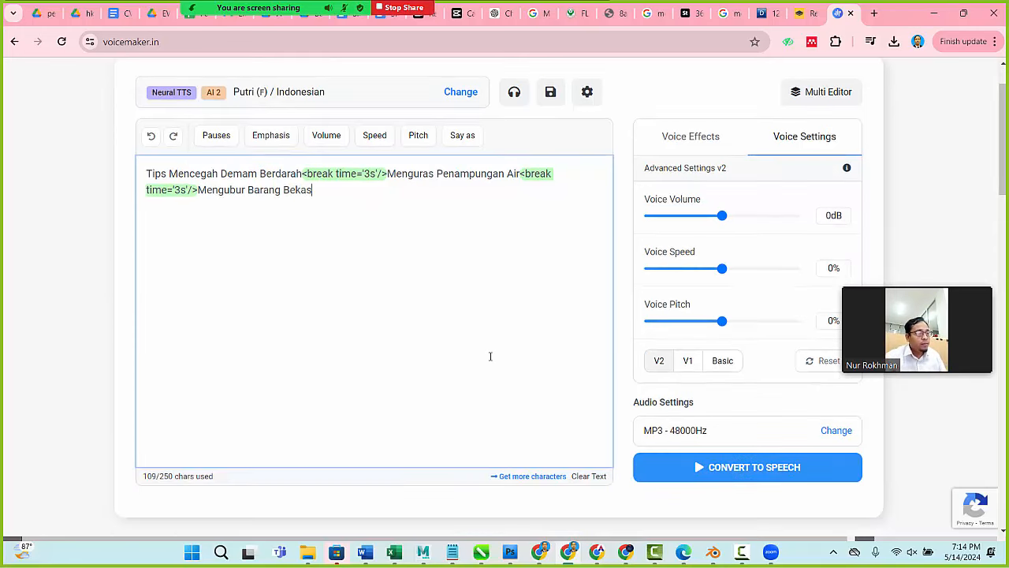
pyautogui.scroll(-2, 587, 402)
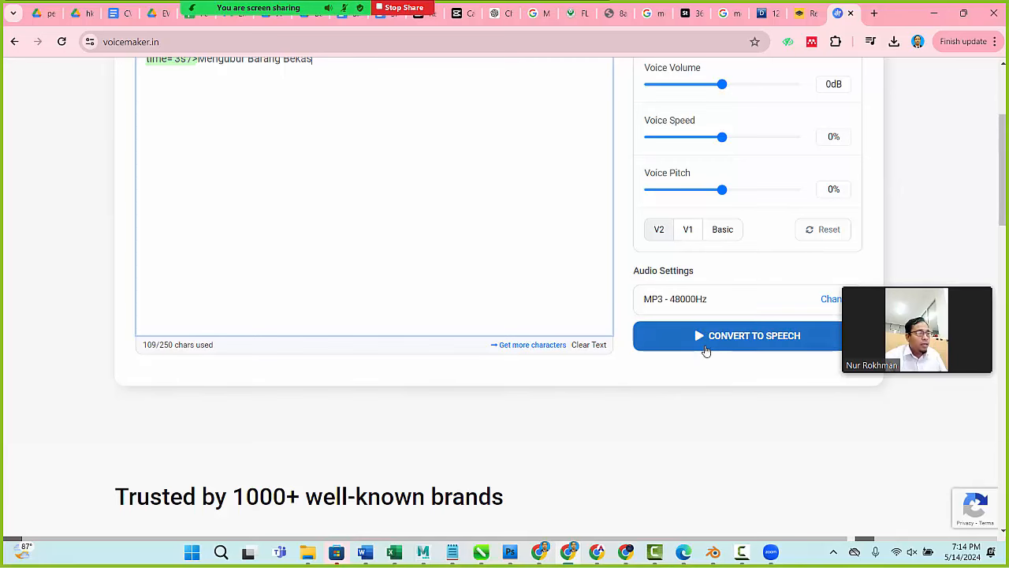
pyautogui.click(704, 344)
pyautogui.scroll(2, 692, 407)
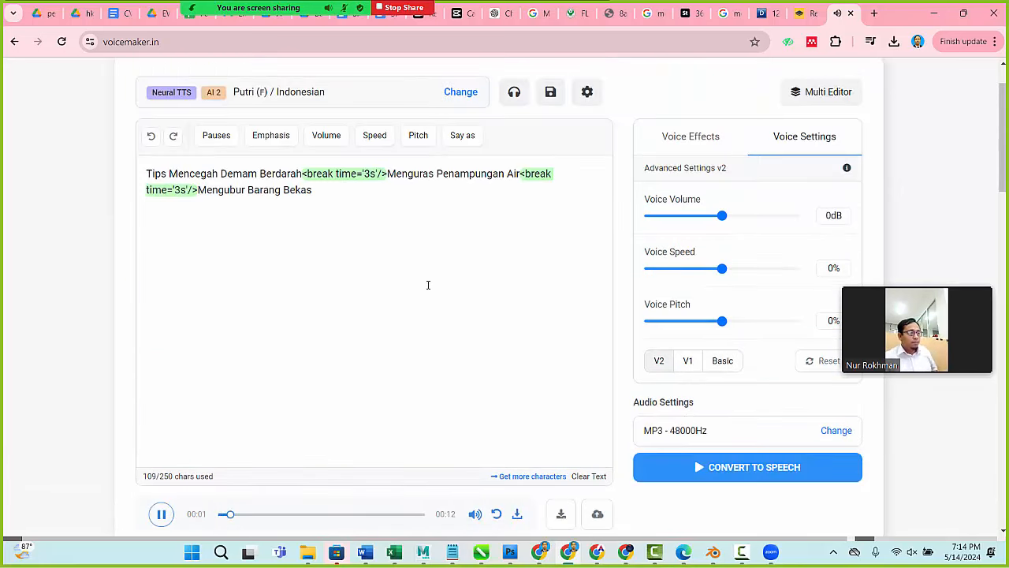
pyautogui.scroll(-2, 368, 385)
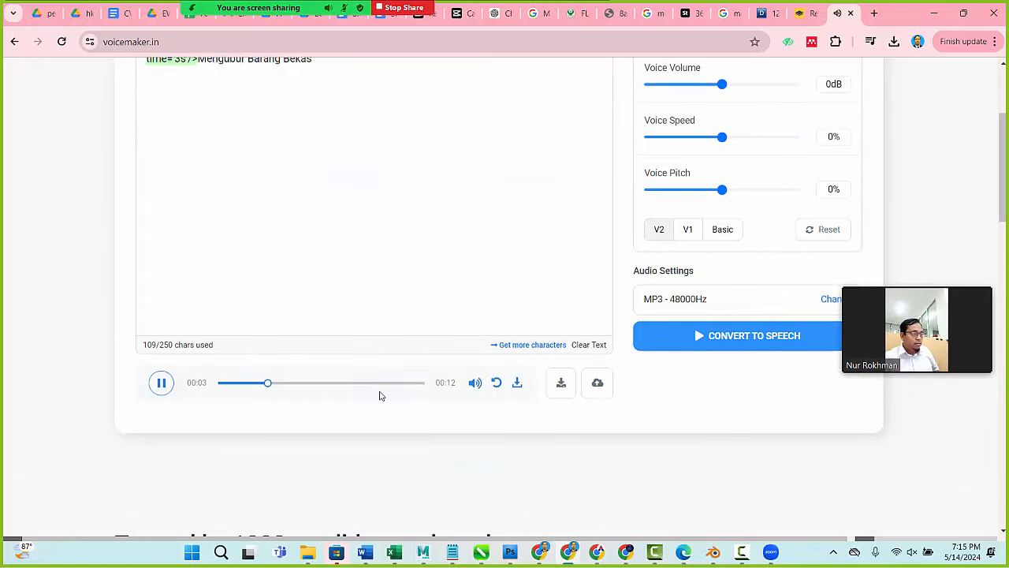
pyautogui.scroll(1, 379, 395)
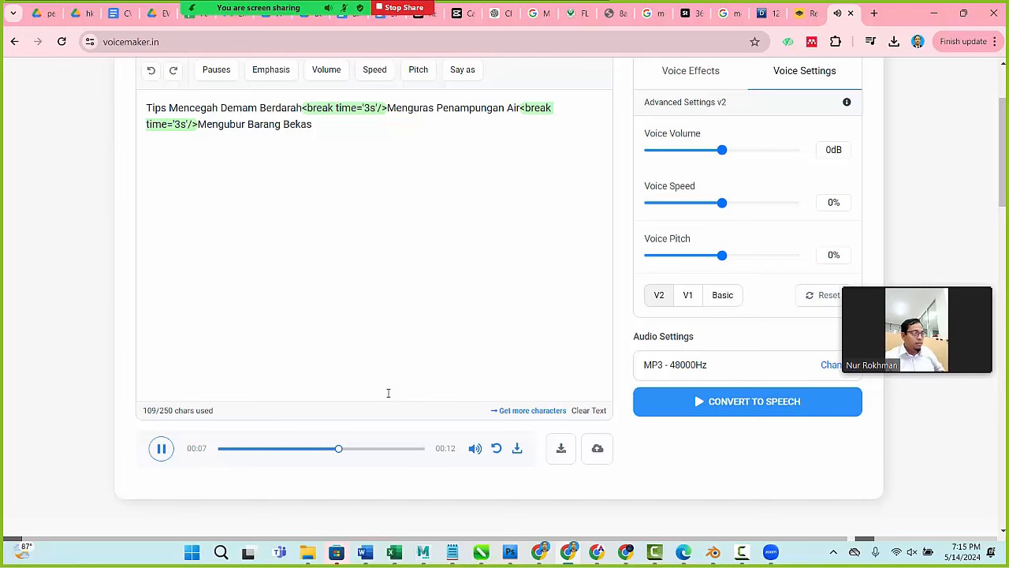
pyautogui.scroll(1, 386, 392)
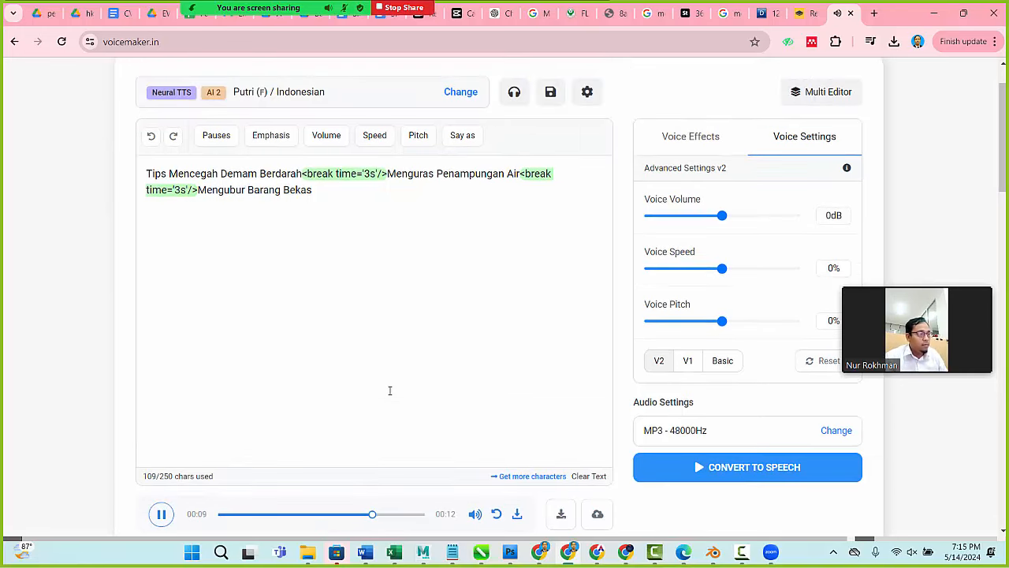
pyautogui.scroll(-1, 390, 390)
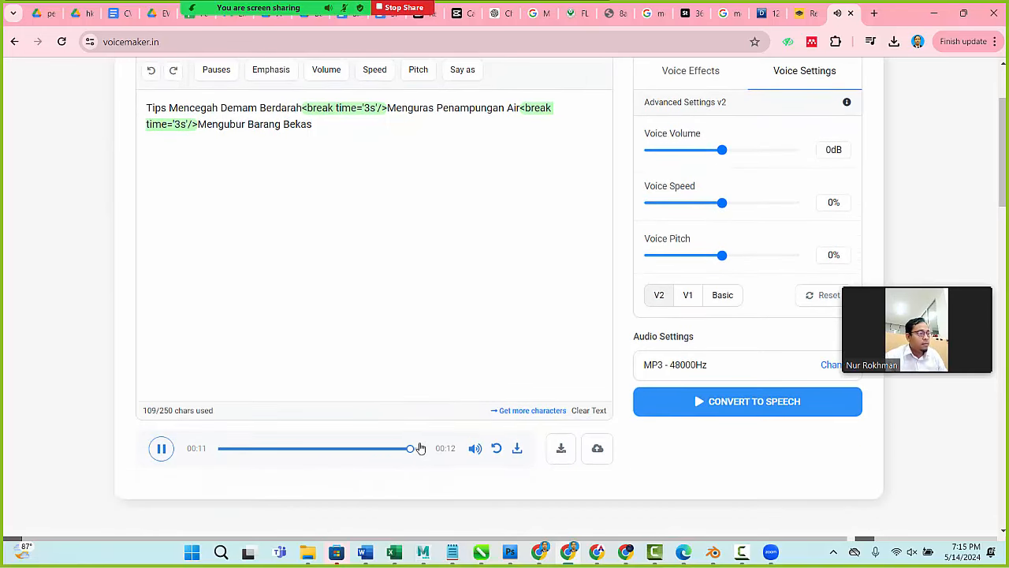
pyautogui.scroll(2, 436, 386)
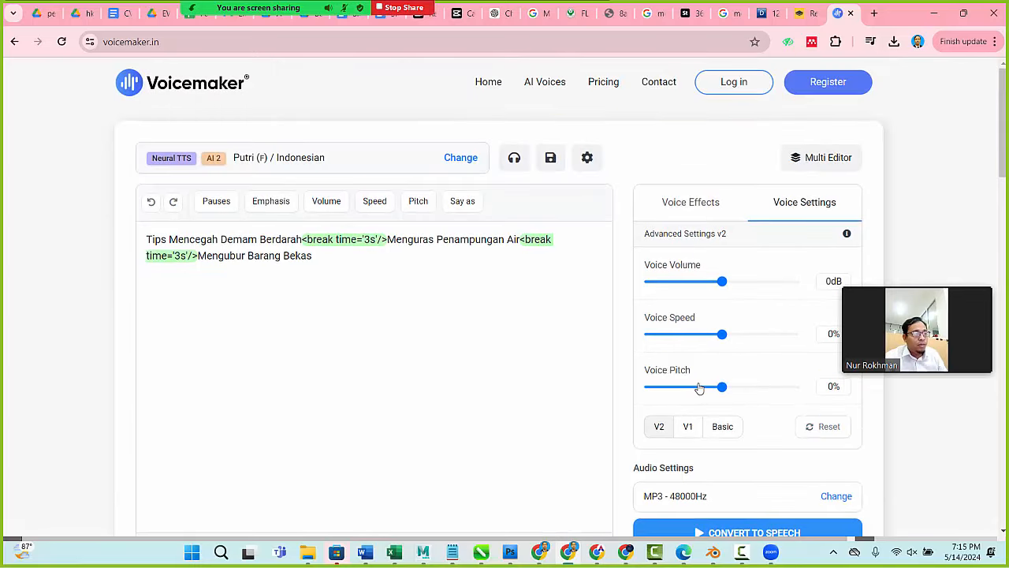
pyautogui.scroll(-3, 615, 374)
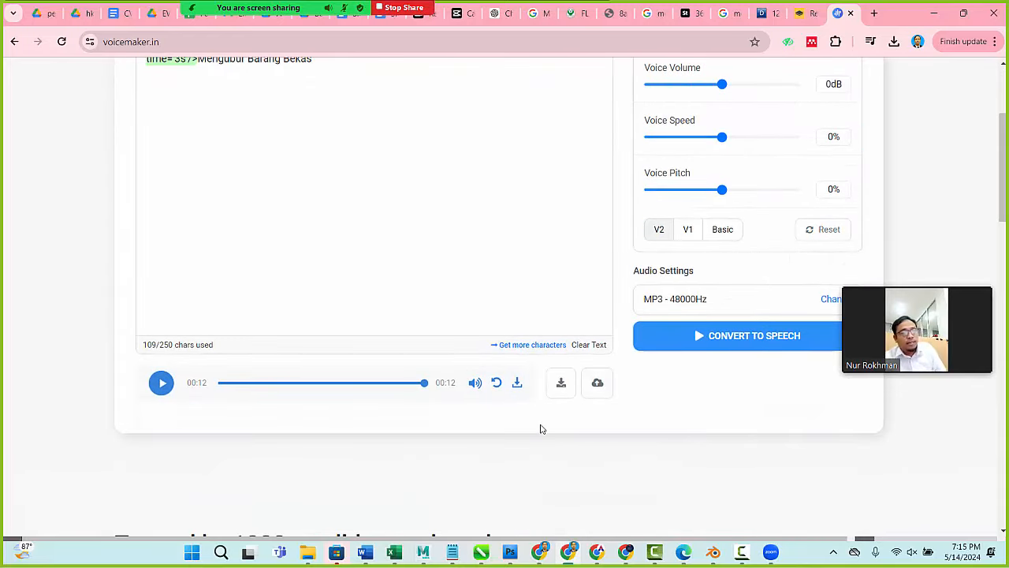
# Download the generated speech MP3, switch to the CapCut project and upload the file to its media.
pyautogui.click(517, 385)
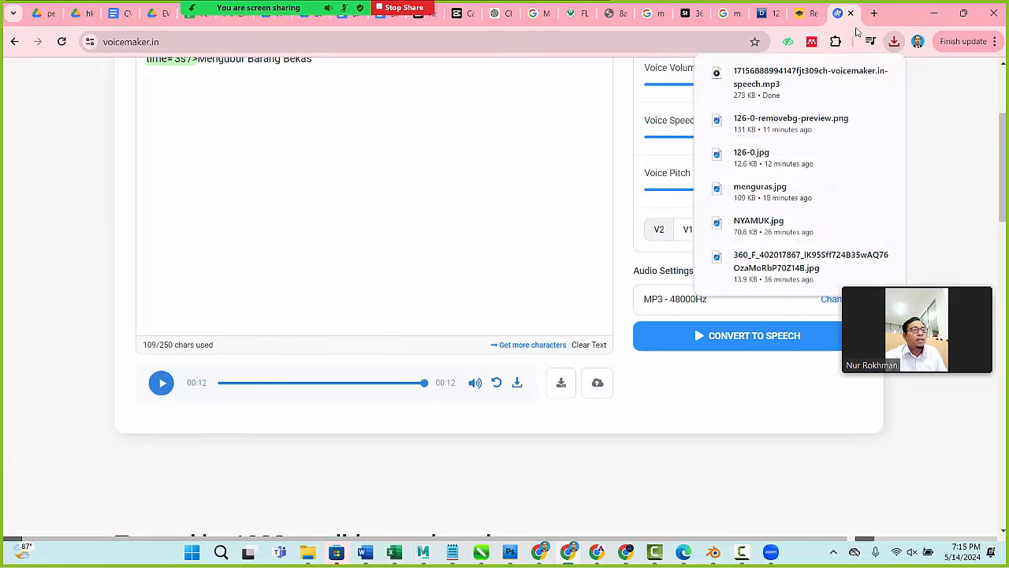
pyautogui.click(463, 15)
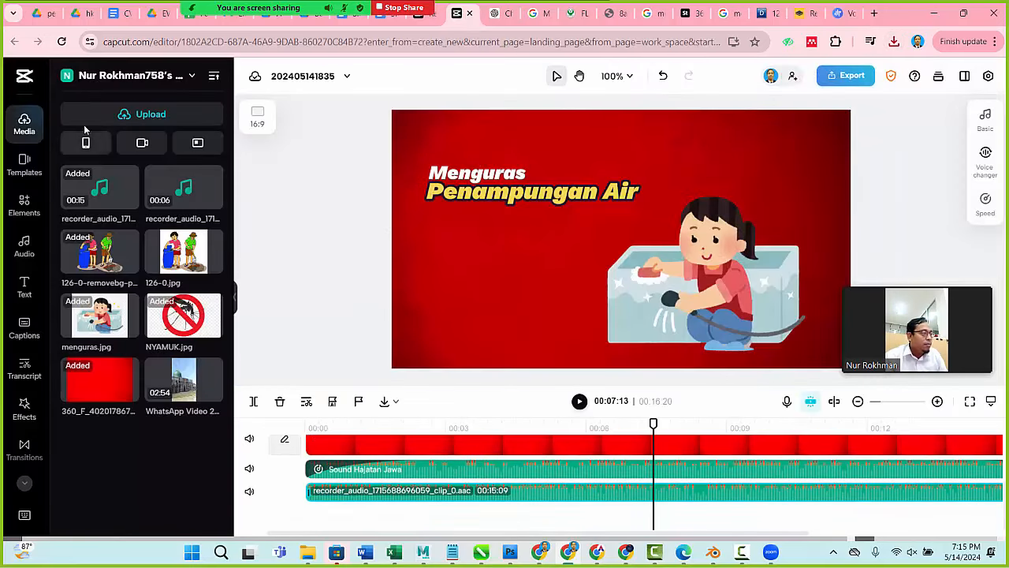
pyautogui.click(23, 124)
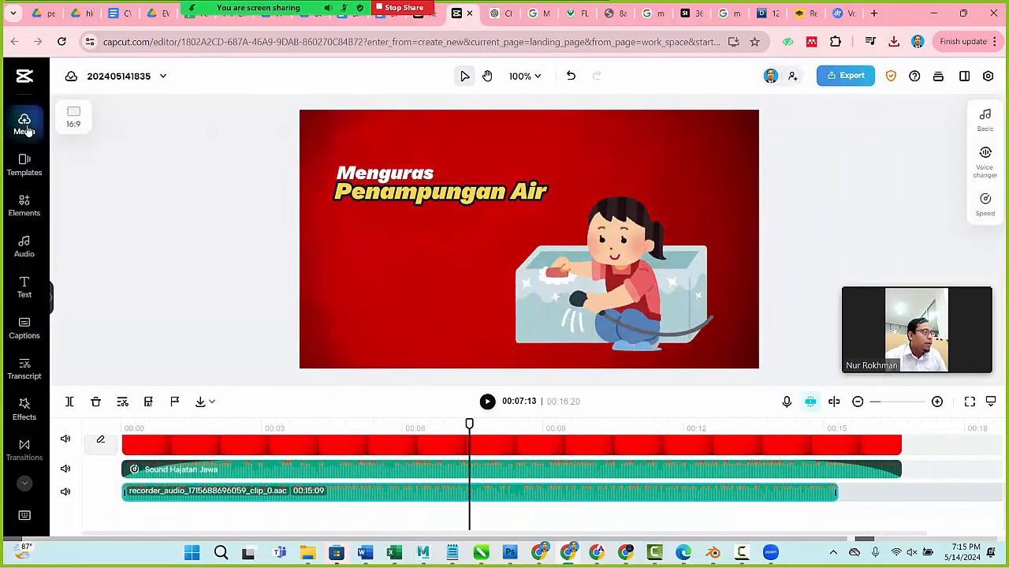
pyautogui.click(23, 124)
pyautogui.moveTo(162, 117)
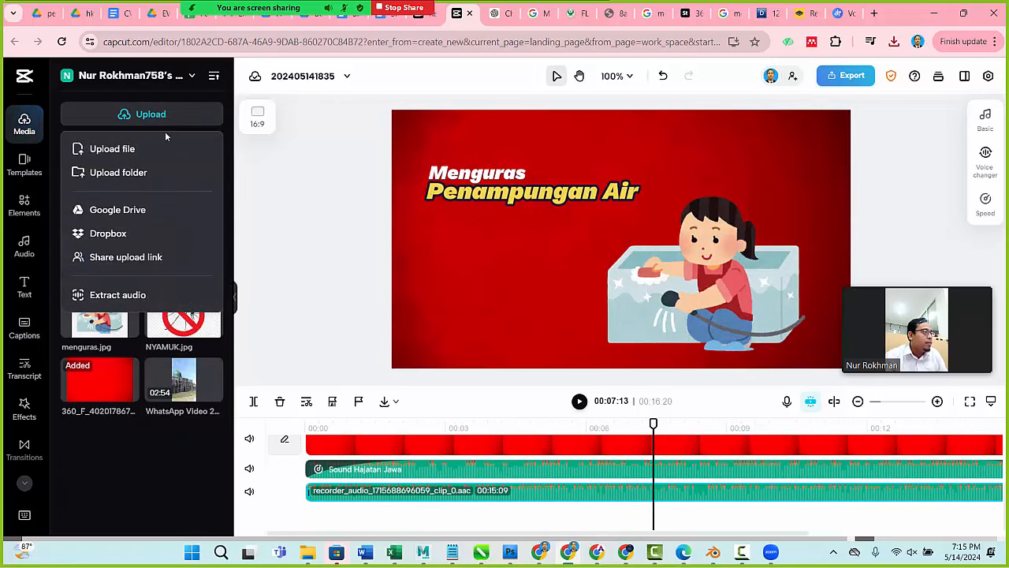
pyautogui.click(157, 151)
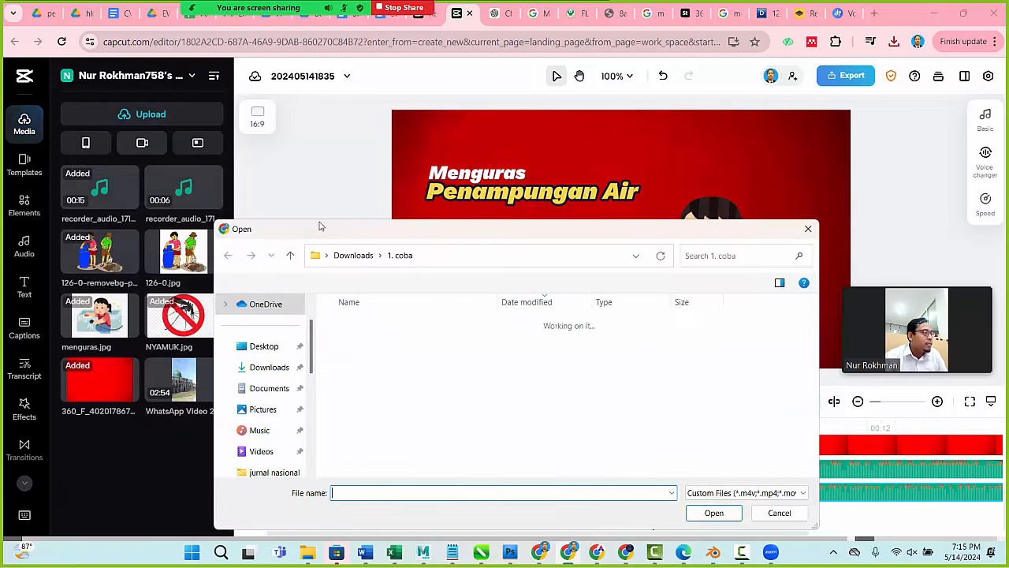
pyautogui.doubleClick(415, 340)
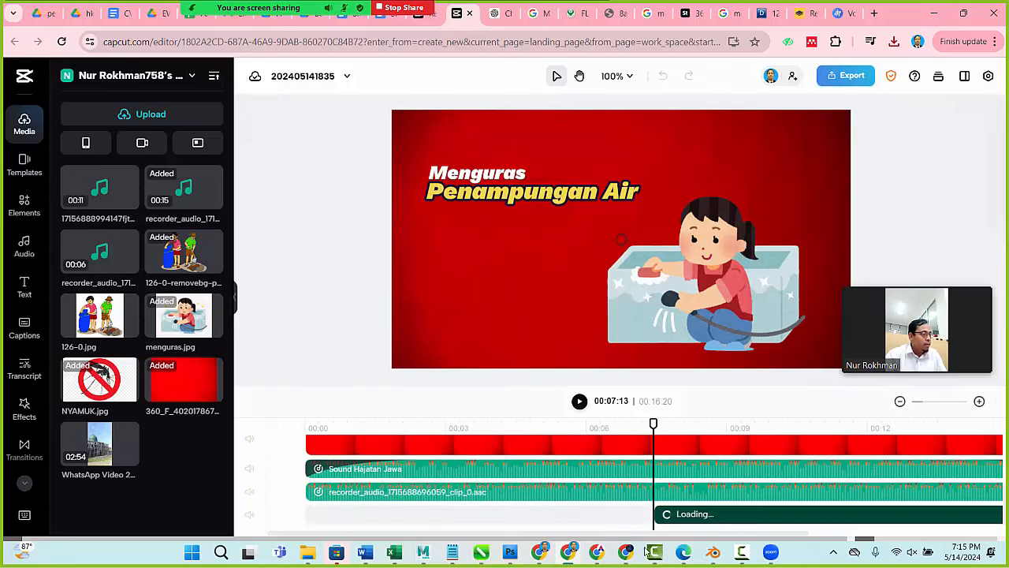
# Place the Voicemaker speech clip at the very start of the timeline and play the opening scene from 00:00:00.
pyautogui.moveTo(683, 521); pyautogui.dragTo(327, 522)
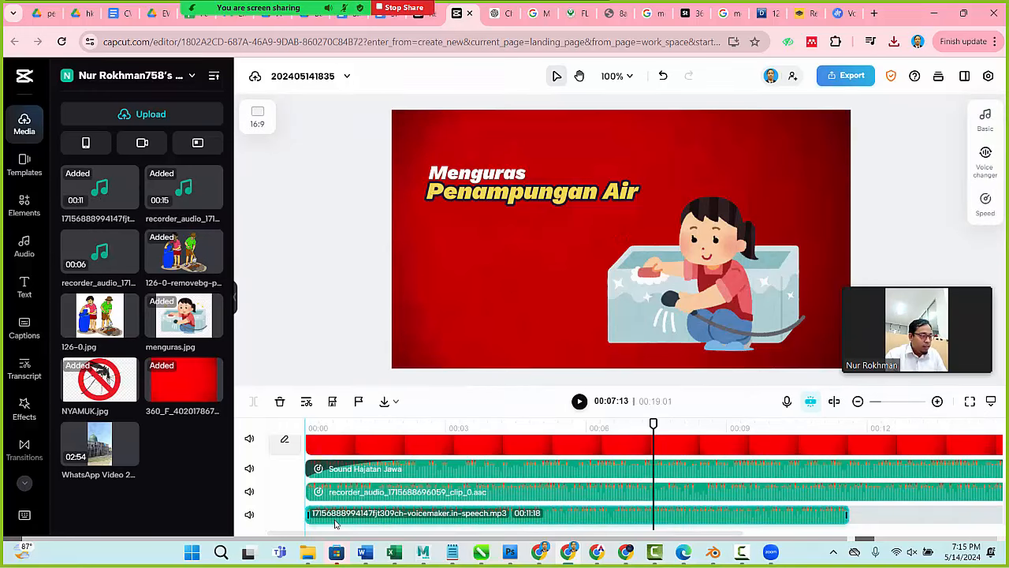
pyautogui.click(313, 427)
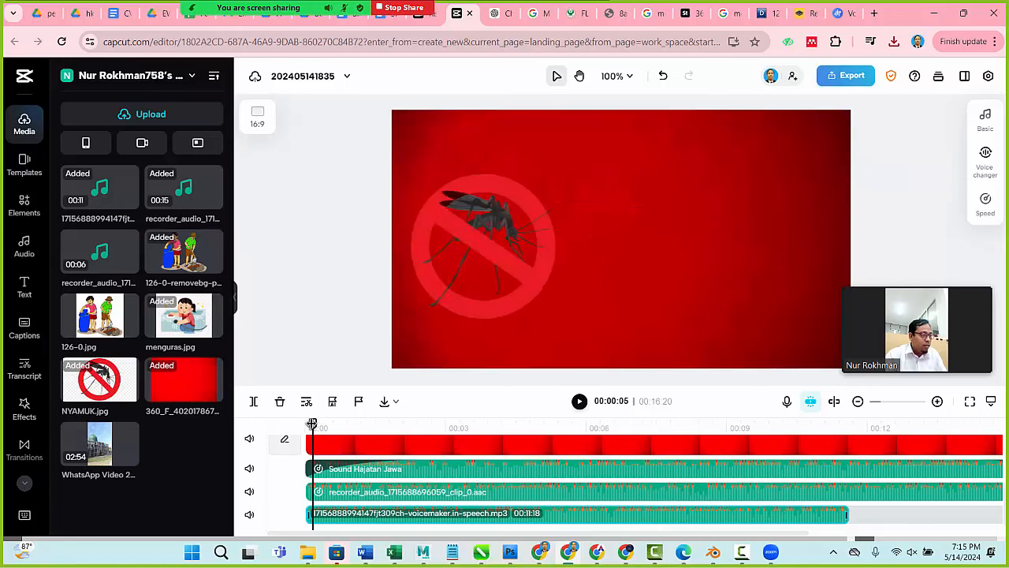
pyautogui.click(302, 425)
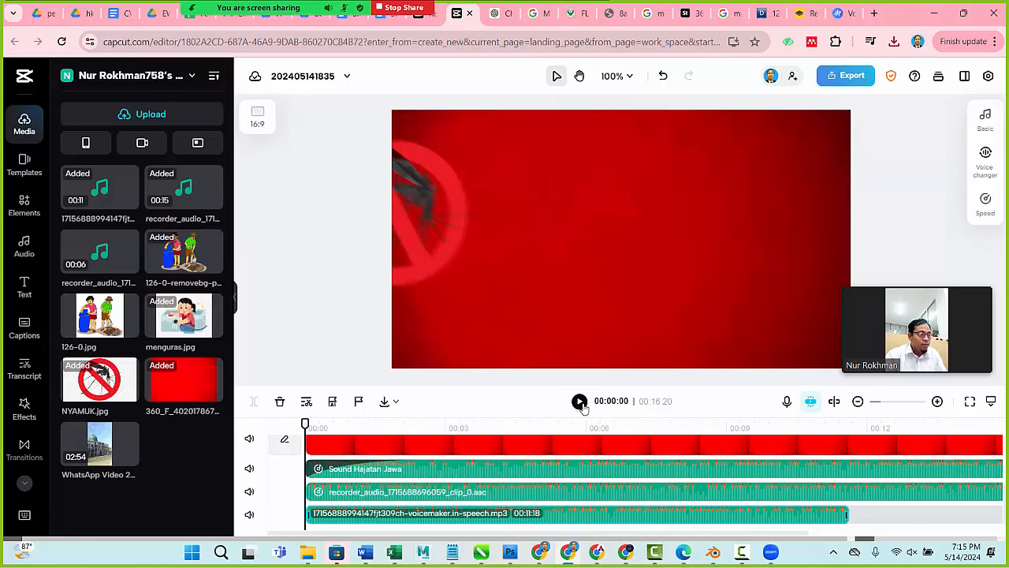
pyautogui.click(579, 402)
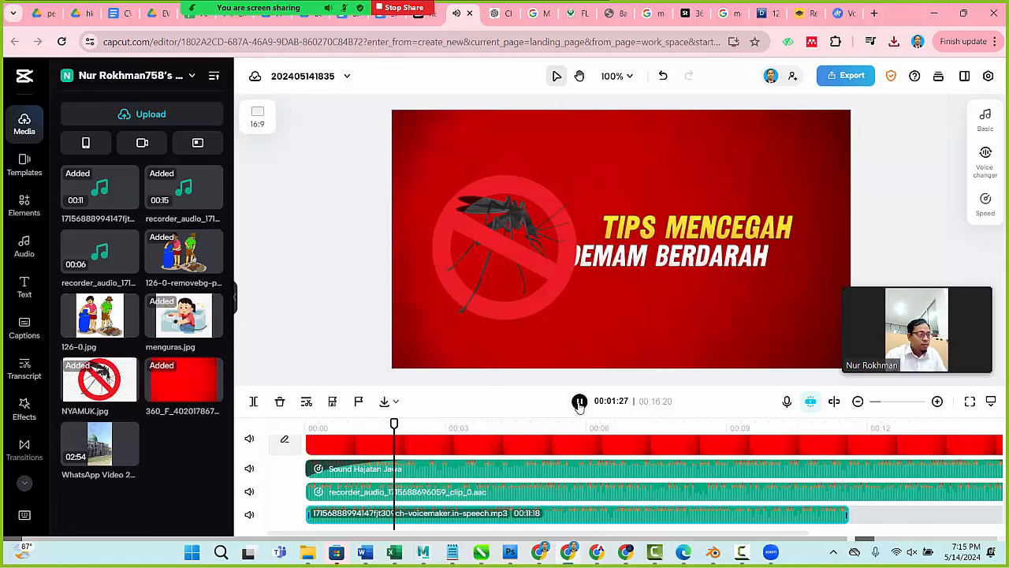
pyautogui.click(580, 402)
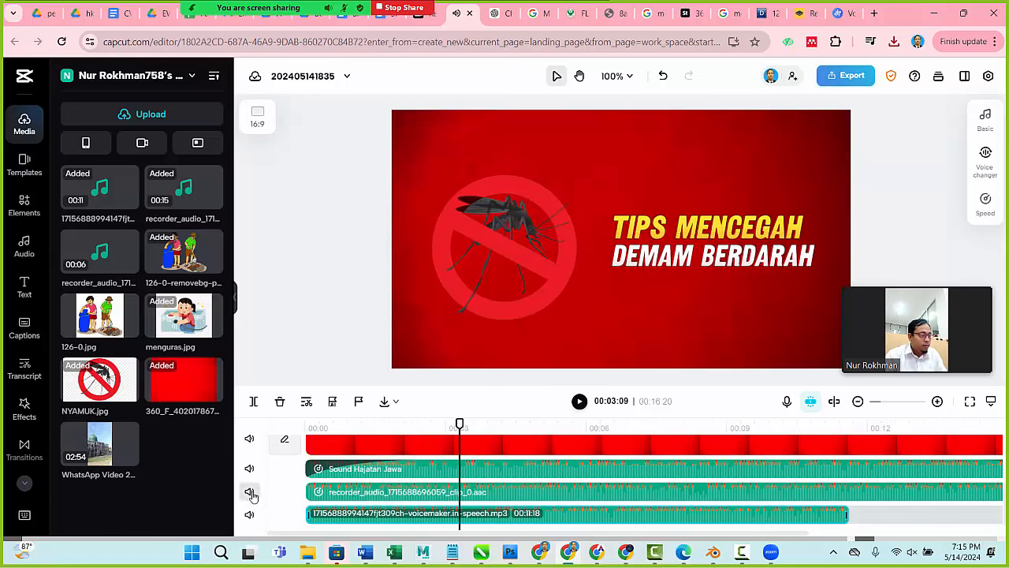
# Mute the recorded voice track and shift the Voicemaker speech clip so it starts at about 0.8 s.
pyautogui.click(250, 493)
pyautogui.moveTo(459, 424); pyautogui.dragTo(342, 428)
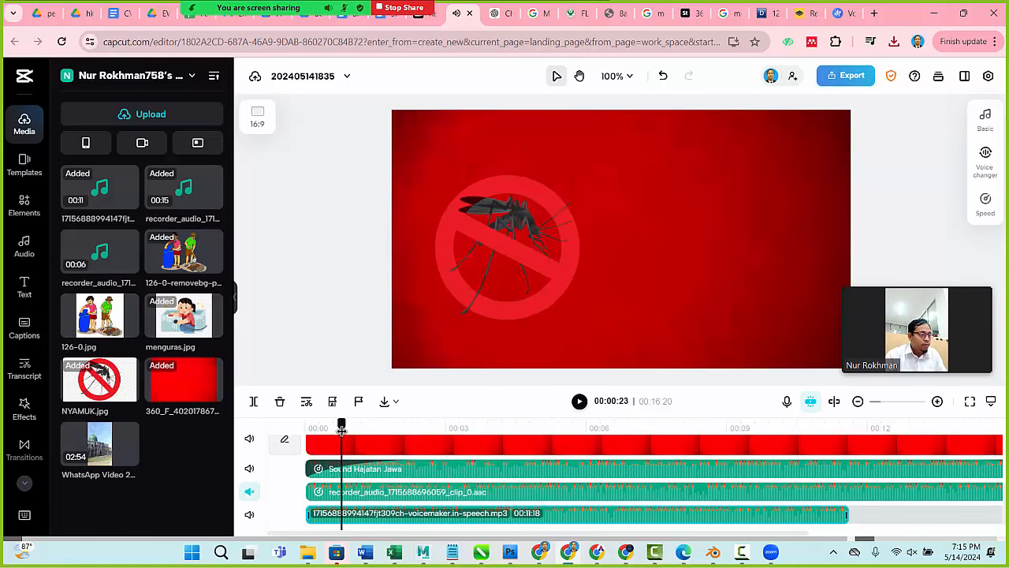
pyautogui.click(580, 403)
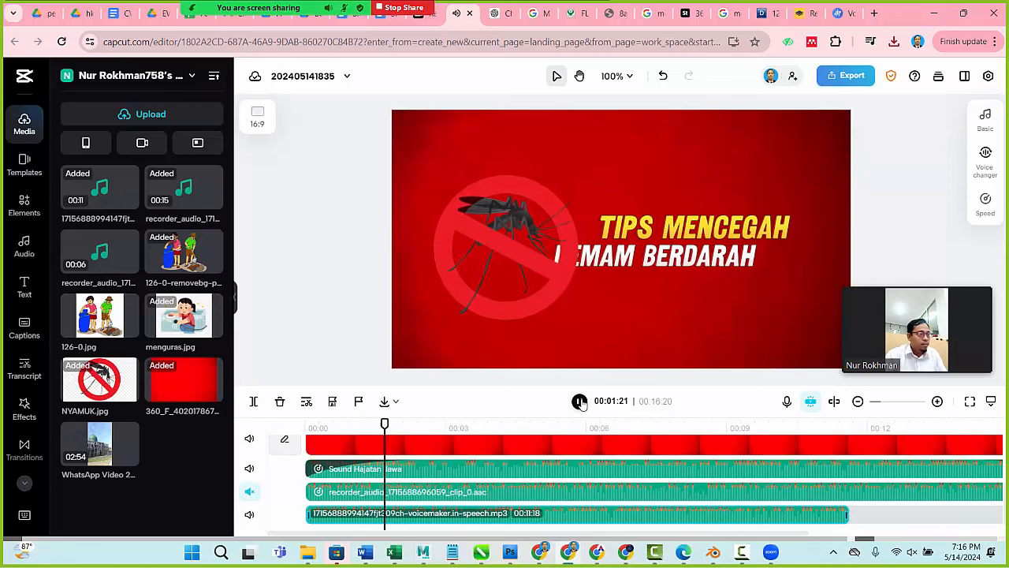
pyautogui.moveTo(620, 518)
pyautogui.mouseDown()
pyautogui.moveTo(651, 514)
pyautogui.moveTo(623, 498)
pyautogui.mouseUp()
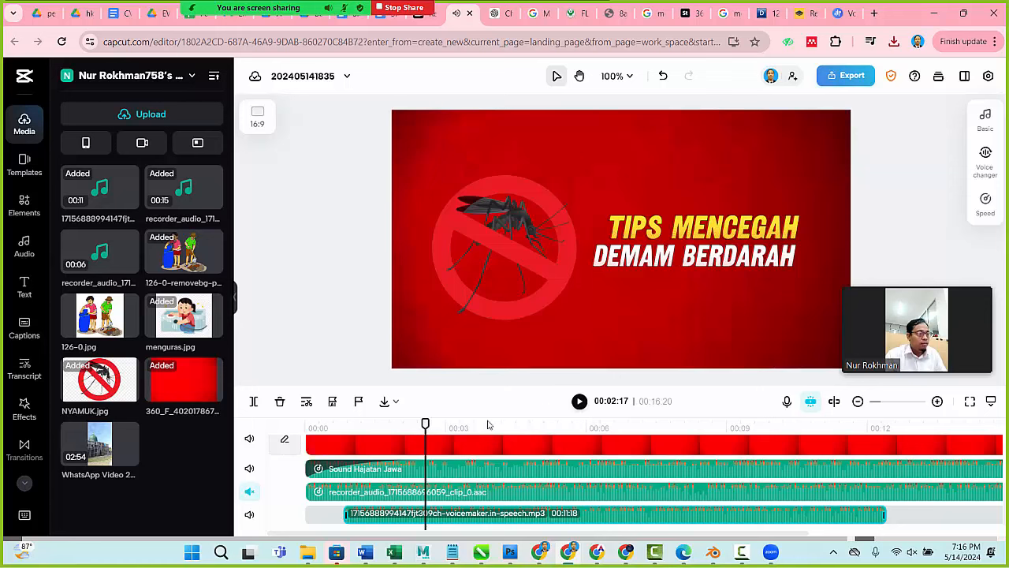
# Play the project from 00:00:21 into the "Mengubur Barang Bekas" scene to check the narration's timing against the captions.
pyautogui.click(341, 427)
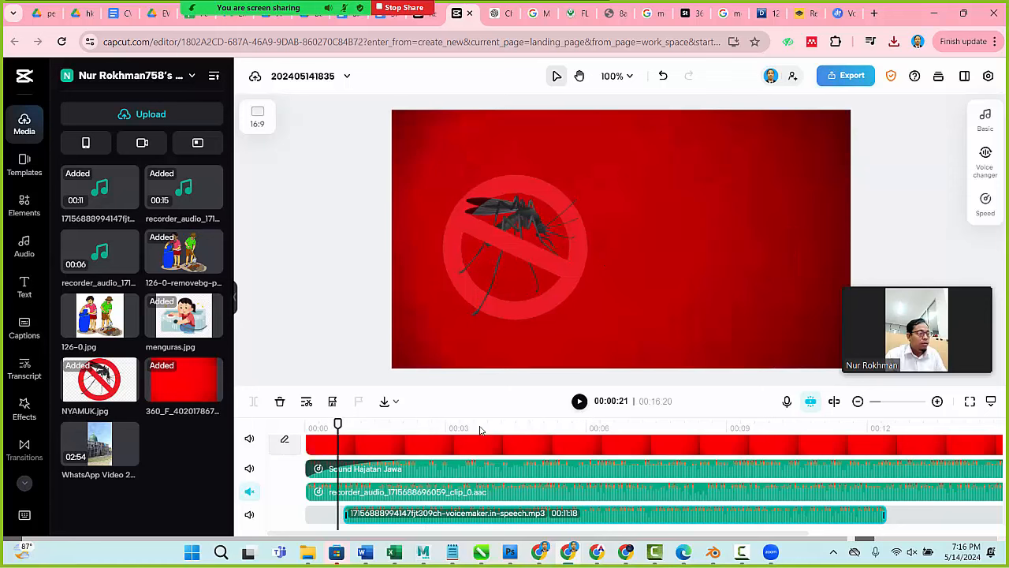
pyautogui.click(581, 404)
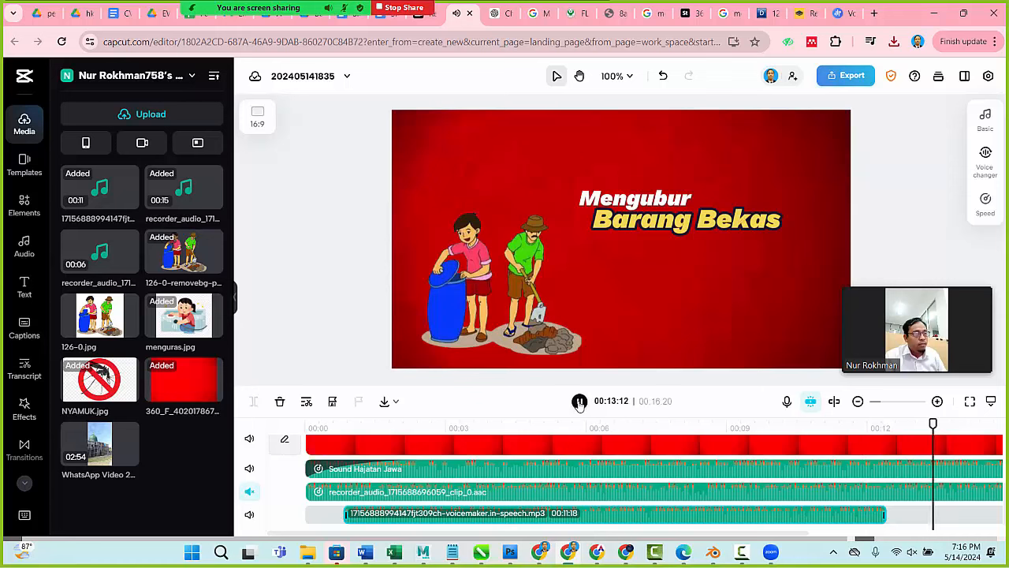
pyautogui.click(579, 402)
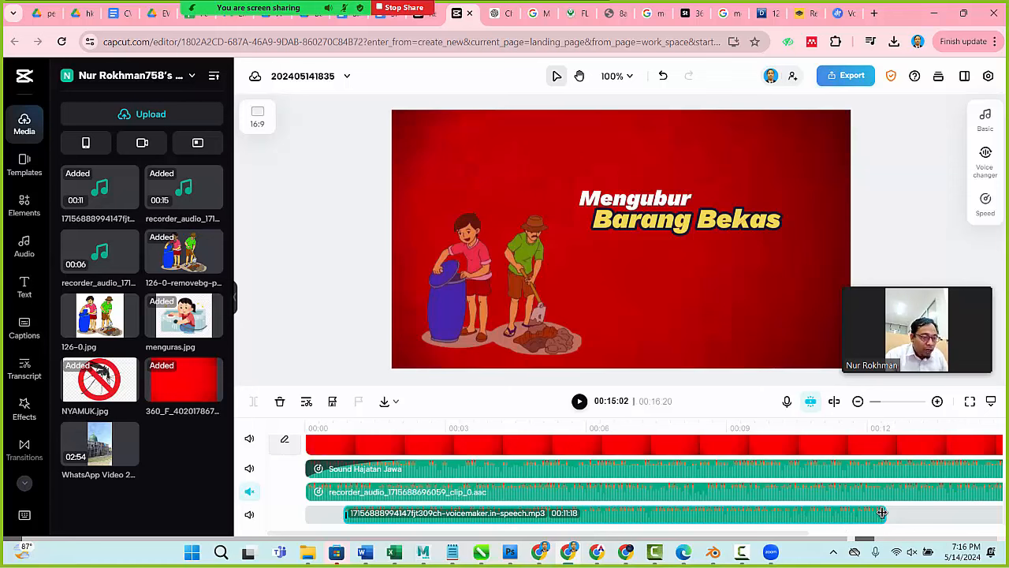
# Split the Voicemaker speech clip at 00:03:23 and move its second part to start at about 4.7 s.
pyautogui.click(426, 429)
pyautogui.click(579, 401)
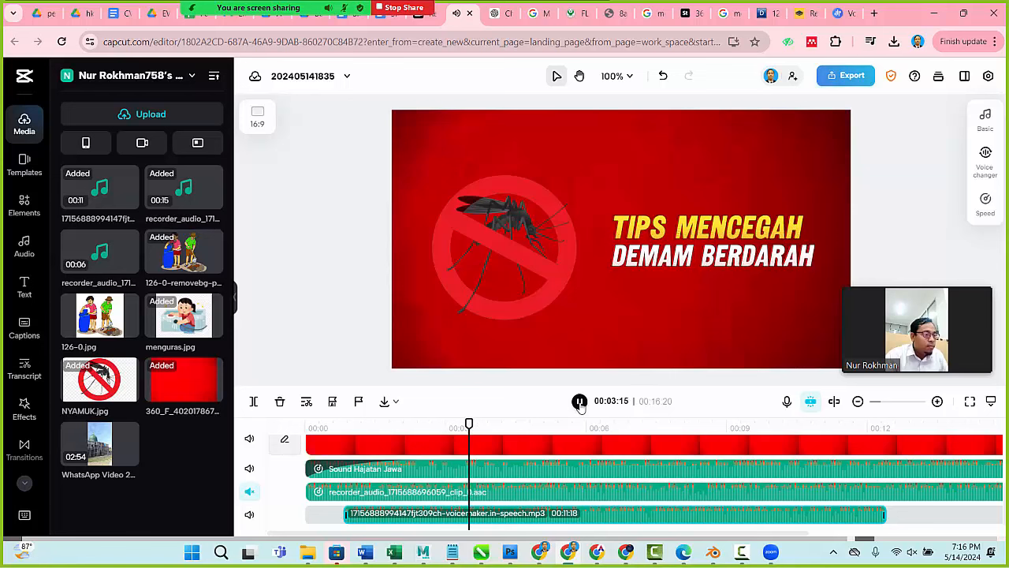
pyautogui.click(581, 404)
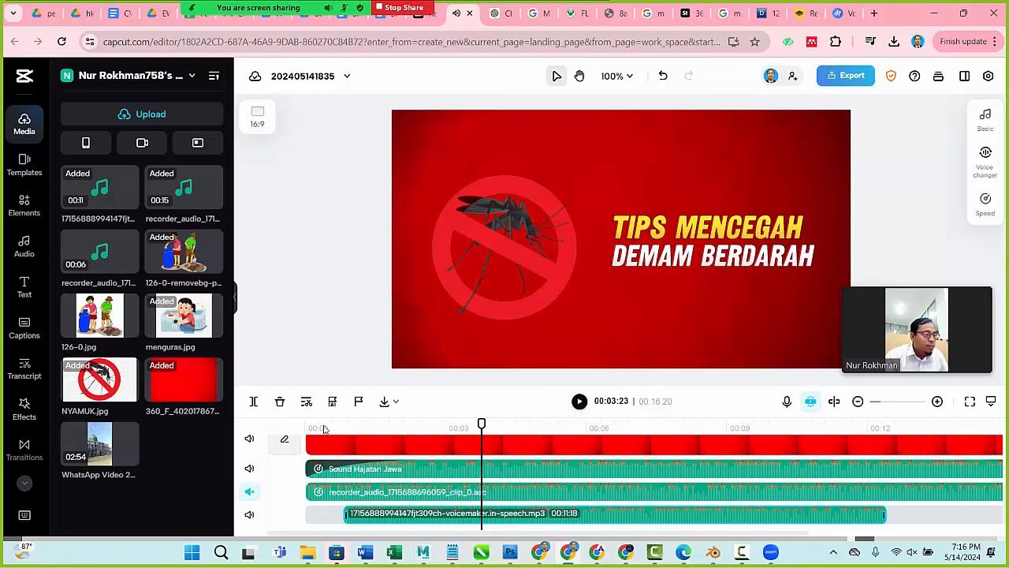
pyautogui.click(254, 402)
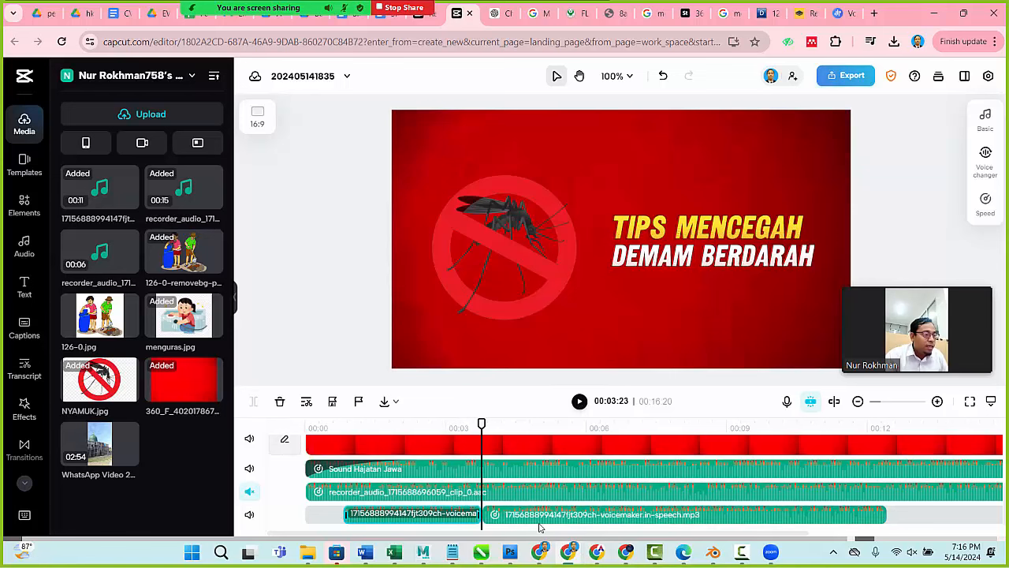
pyautogui.moveTo(534, 522); pyautogui.dragTo(575, 521)
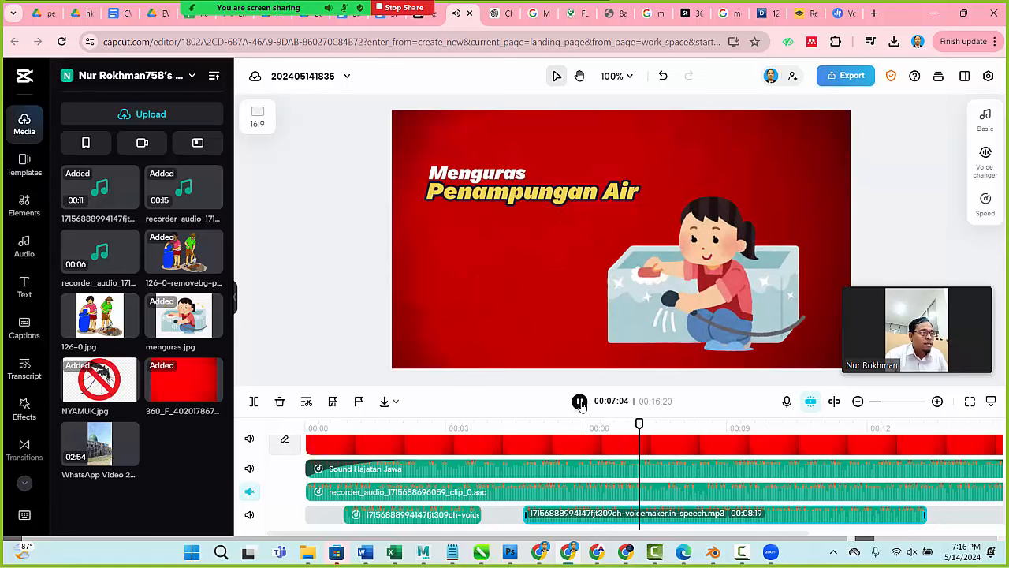
# Split the Voicemaker speech clip at 00:09:00 and move its last part to start at about 9.9 s.
pyautogui.click(580, 402)
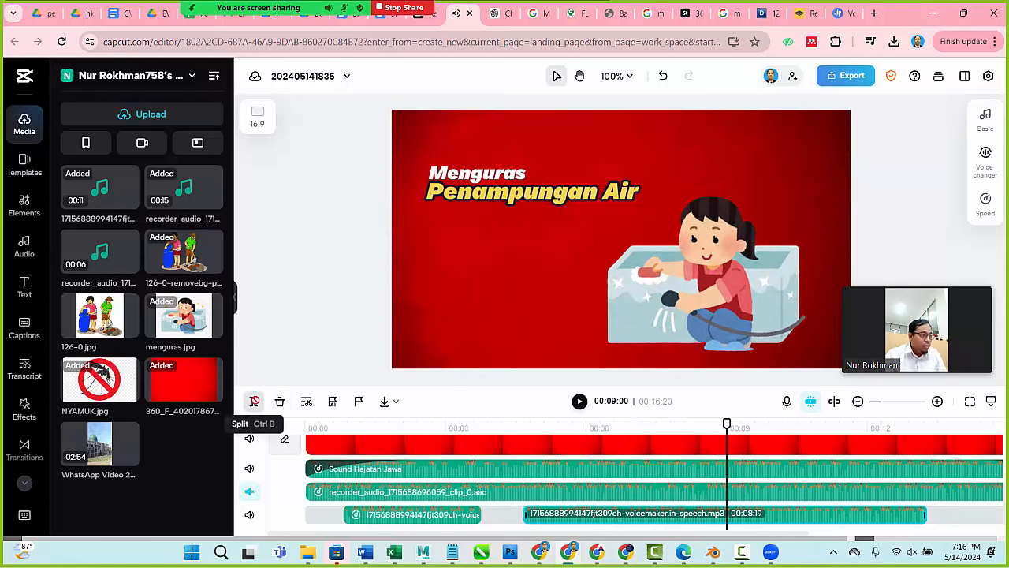
pyautogui.click(256, 402)
pyautogui.moveTo(820, 516); pyautogui.dragTo(859, 516)
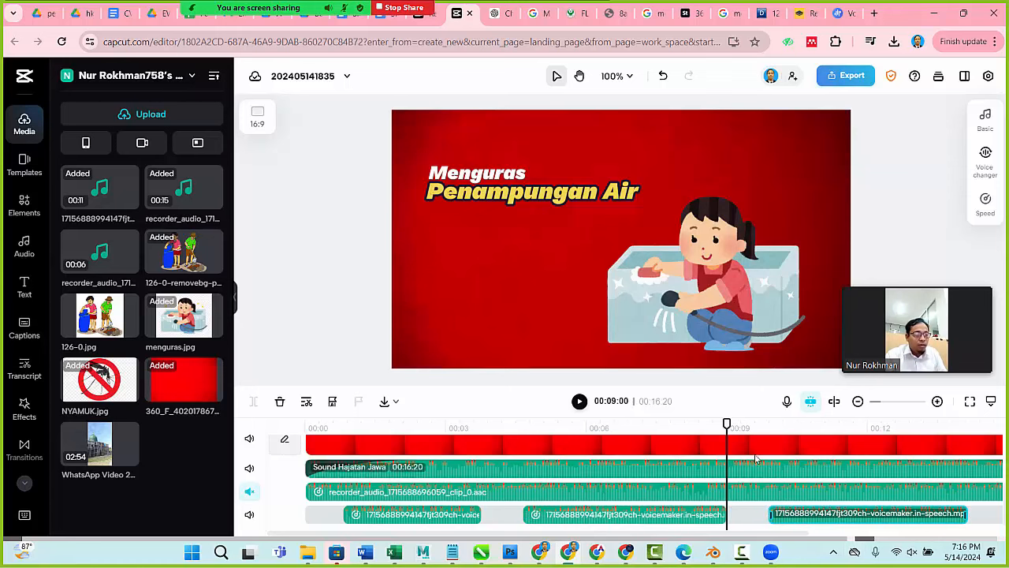
# Play back the narration and move the third speech part earlier in two adjustments, to about 9.5 s and finally about 9.3 s.
pyautogui.click(579, 402)
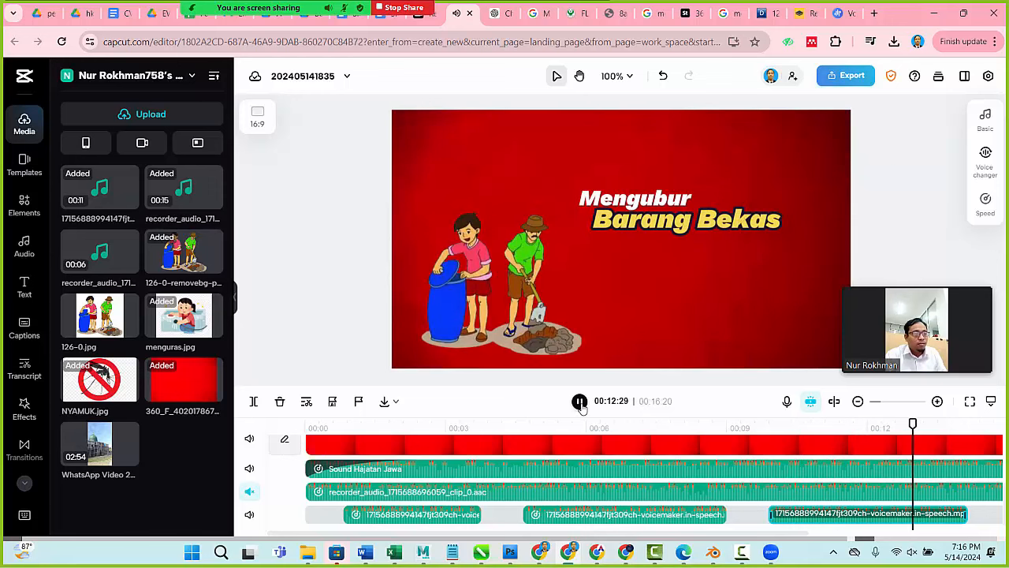
pyautogui.click(579, 402)
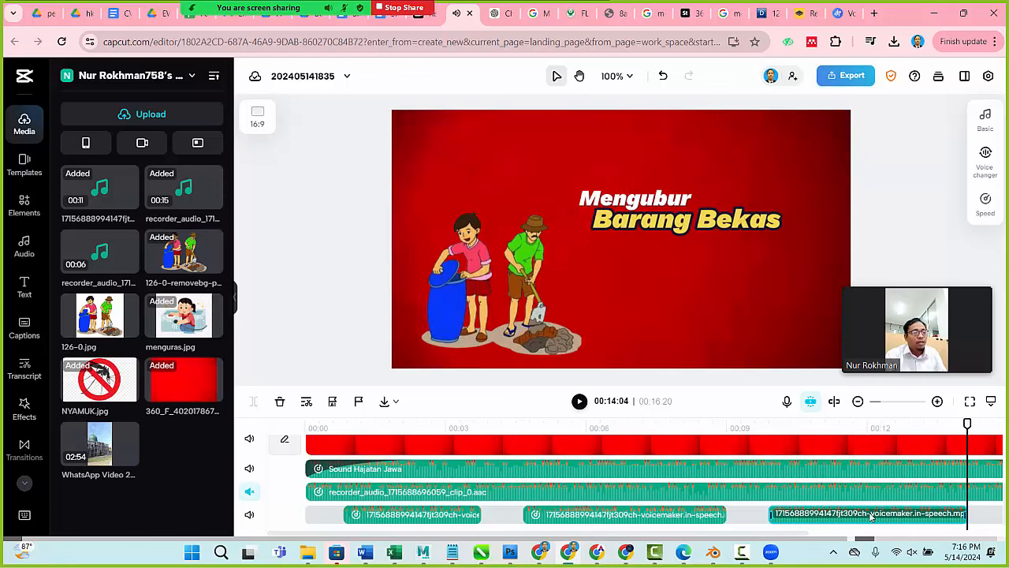
pyautogui.moveTo(871, 516); pyautogui.dragTo(852, 517)
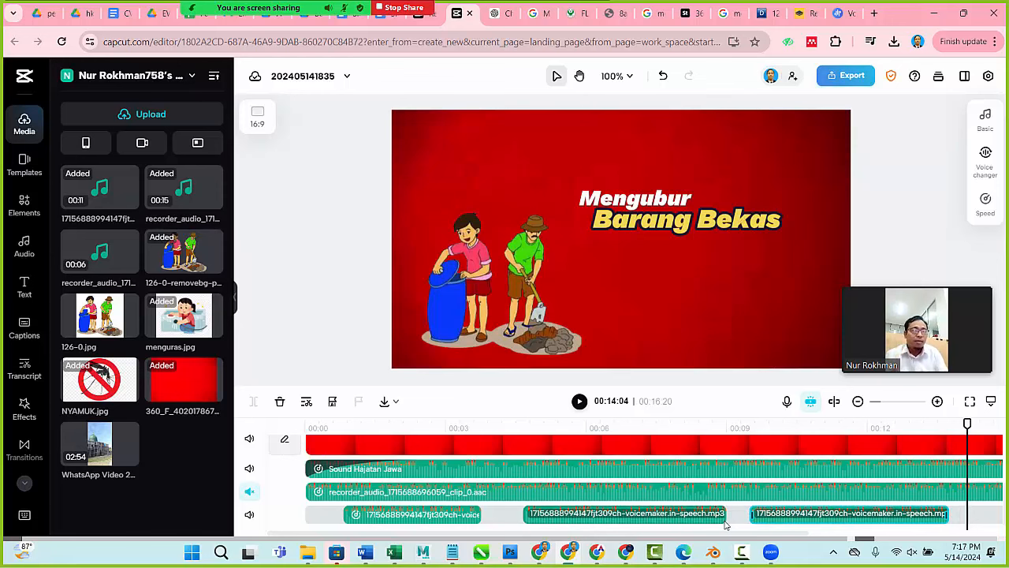
pyautogui.click(315, 428)
pyautogui.moveTo(307, 424); pyautogui.dragTo(304, 424)
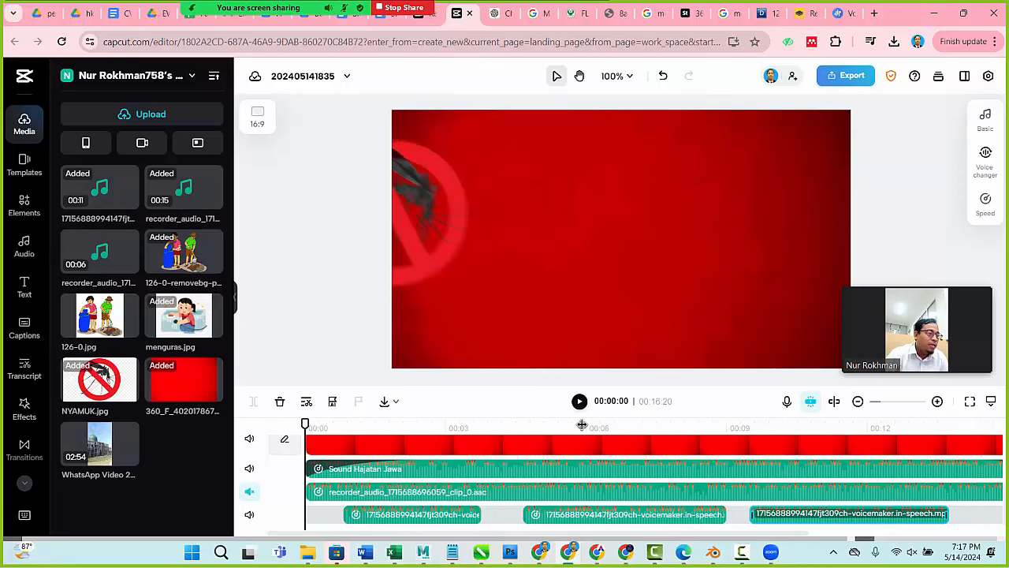
pyautogui.click(578, 401)
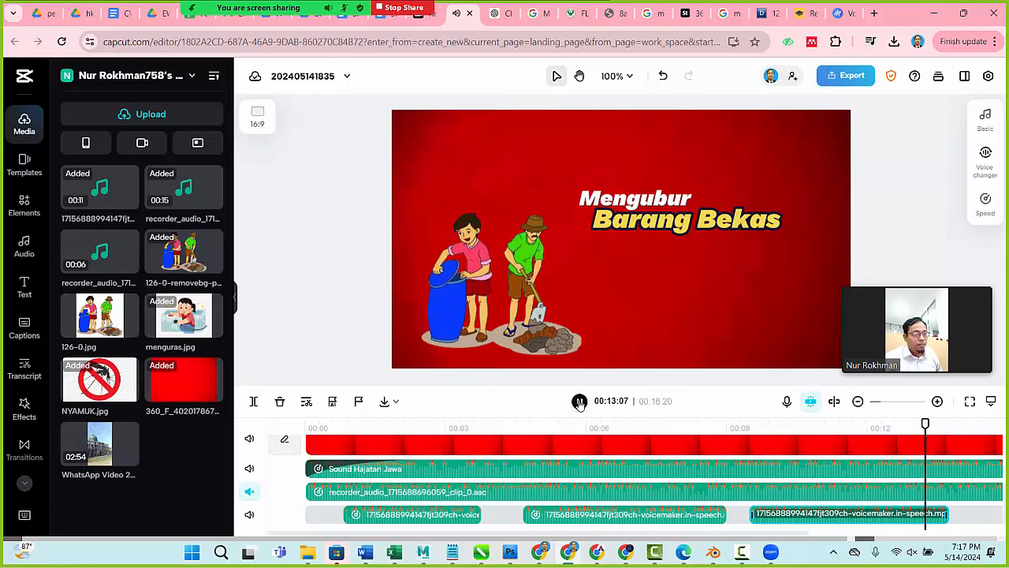
pyautogui.click(580, 402)
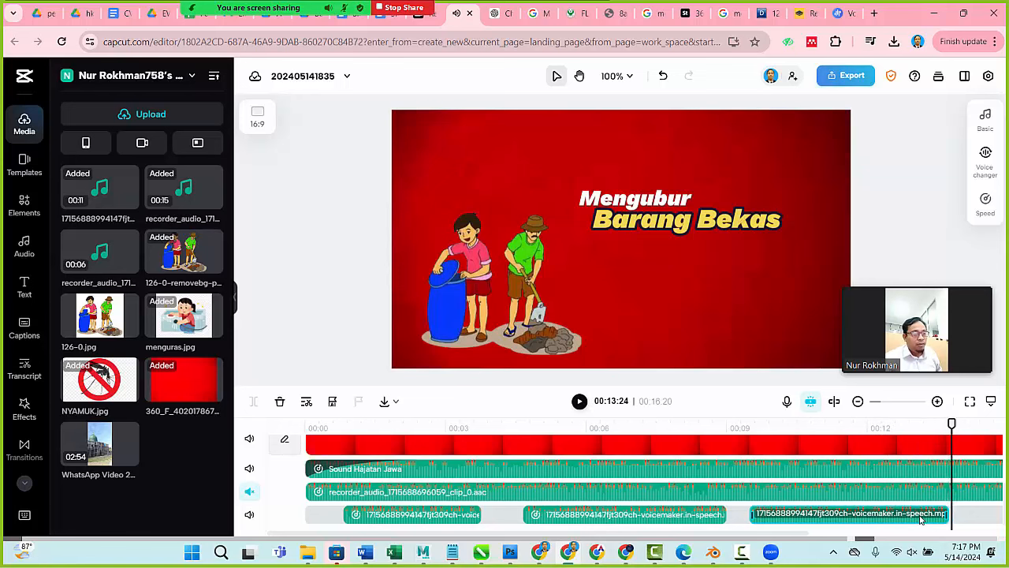
pyautogui.moveTo(921, 518); pyautogui.dragTo(912, 518)
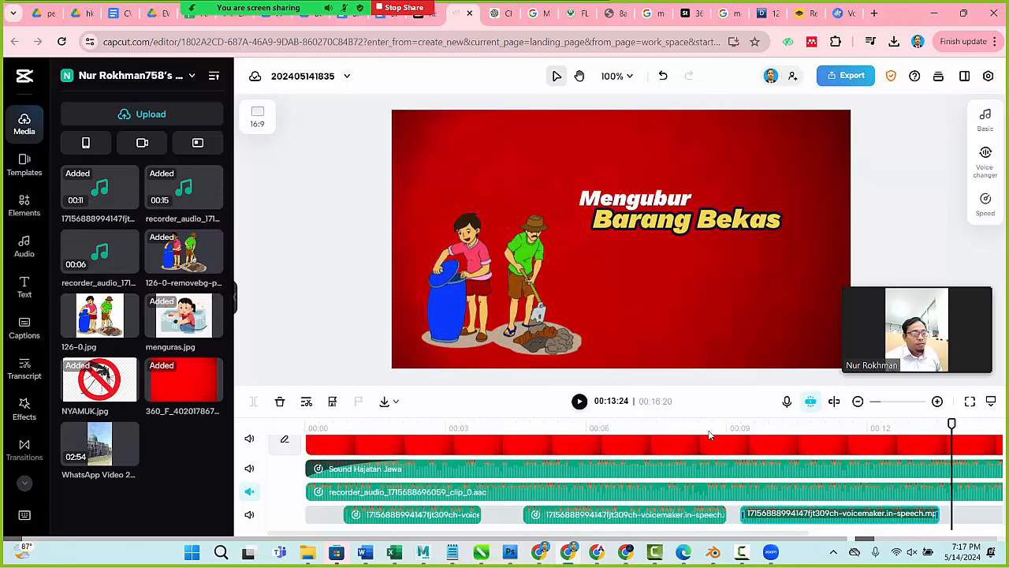
# Play the project from about 6.7 s into the "Mengubur Barang Bekas" scene to check the third speech part's timing.
pyautogui.click(620, 426)
pyautogui.click(580, 402)
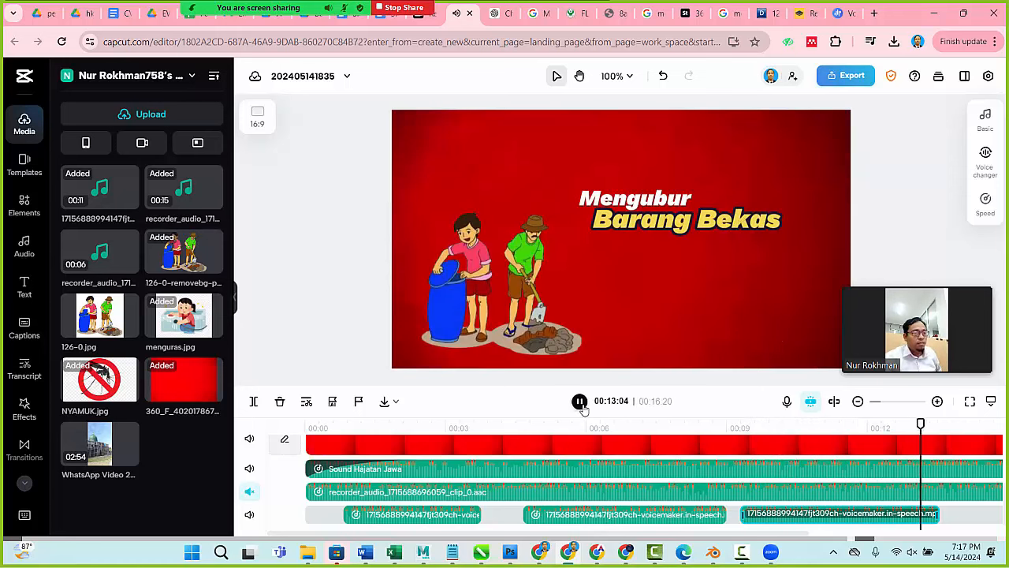
pyautogui.click(580, 402)
pyautogui.click(462, 536)
pyautogui.moveTo(464, 536); pyautogui.dragTo(343, 526)
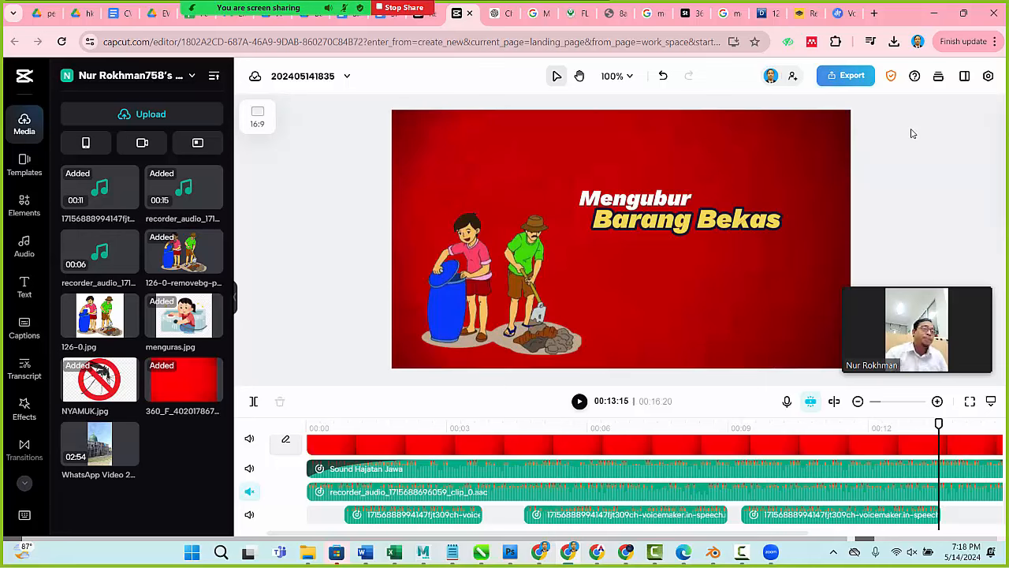
# Export the project as a 720p, 30fps MP4 at recommended quality and open the downloaded 202405141835.mp4.
pyautogui.click(861, 83)
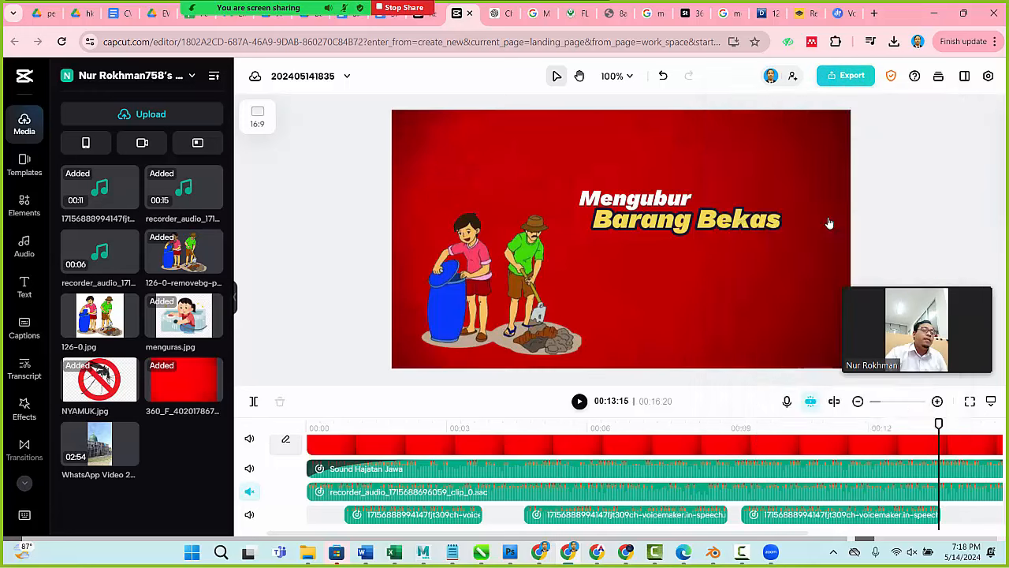
pyautogui.moveTo(963, 295); pyautogui.dragTo(984, 495)
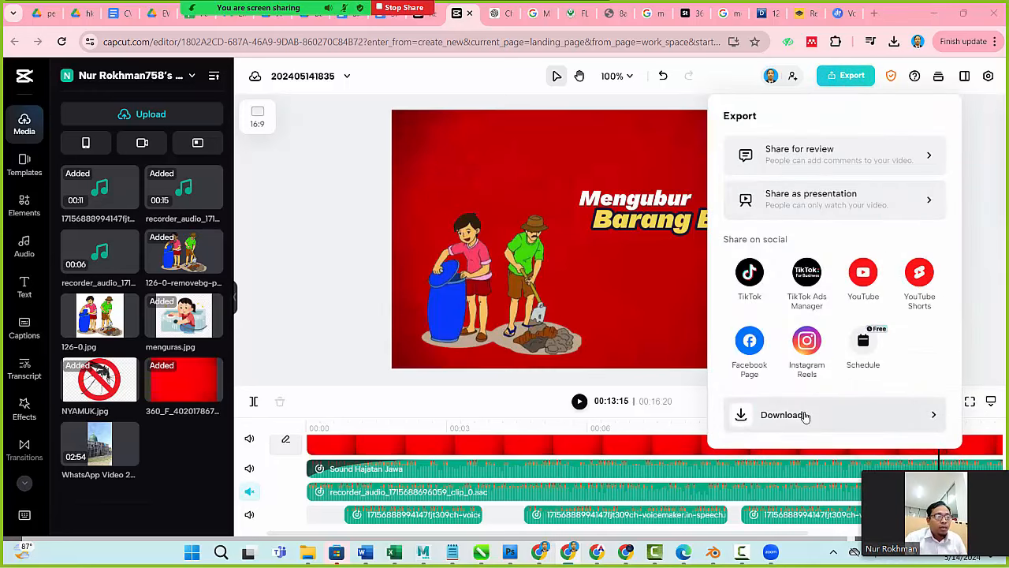
pyautogui.click(806, 415)
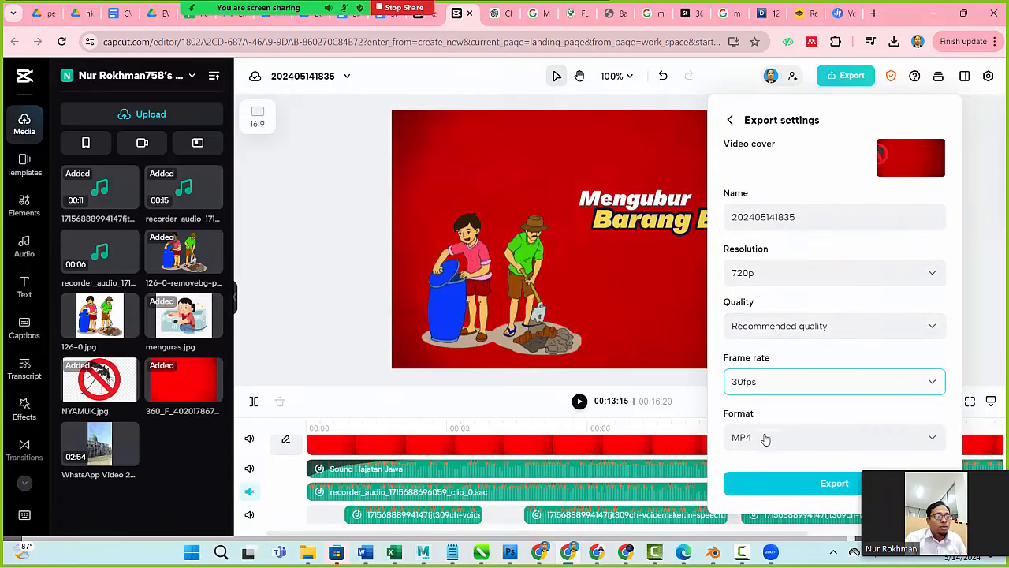
pyautogui.click(797, 483)
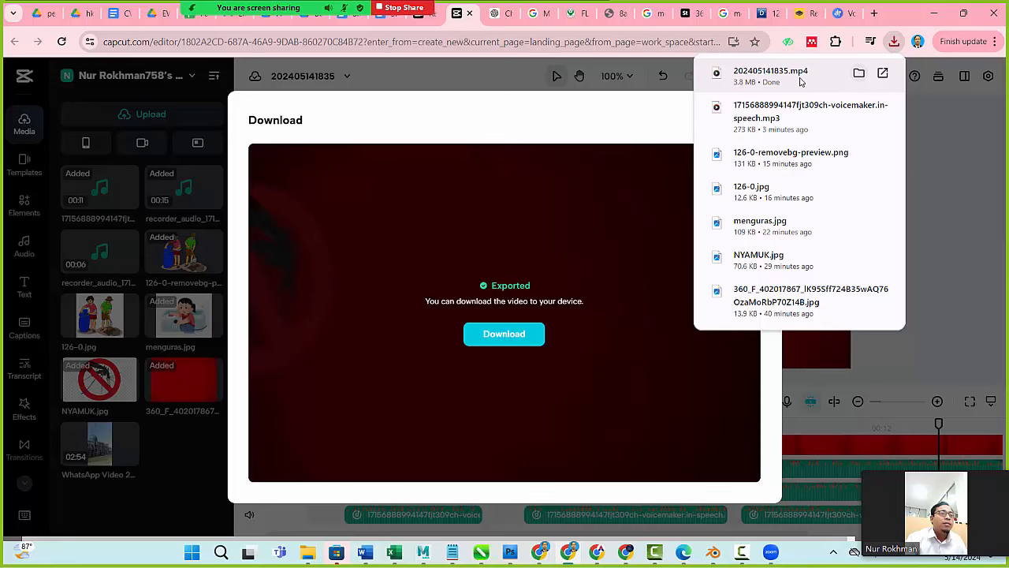
pyautogui.click(842, 88)
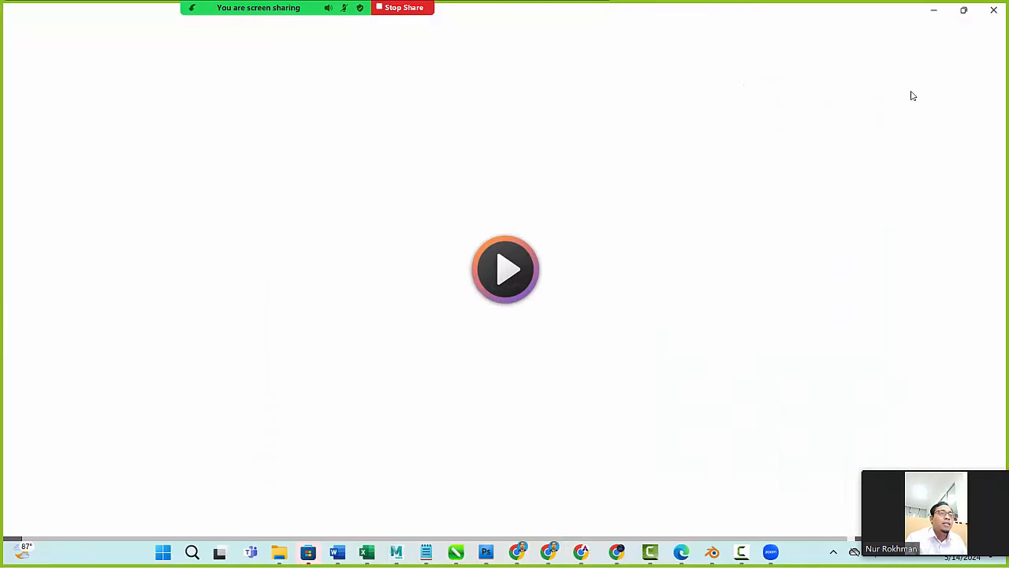